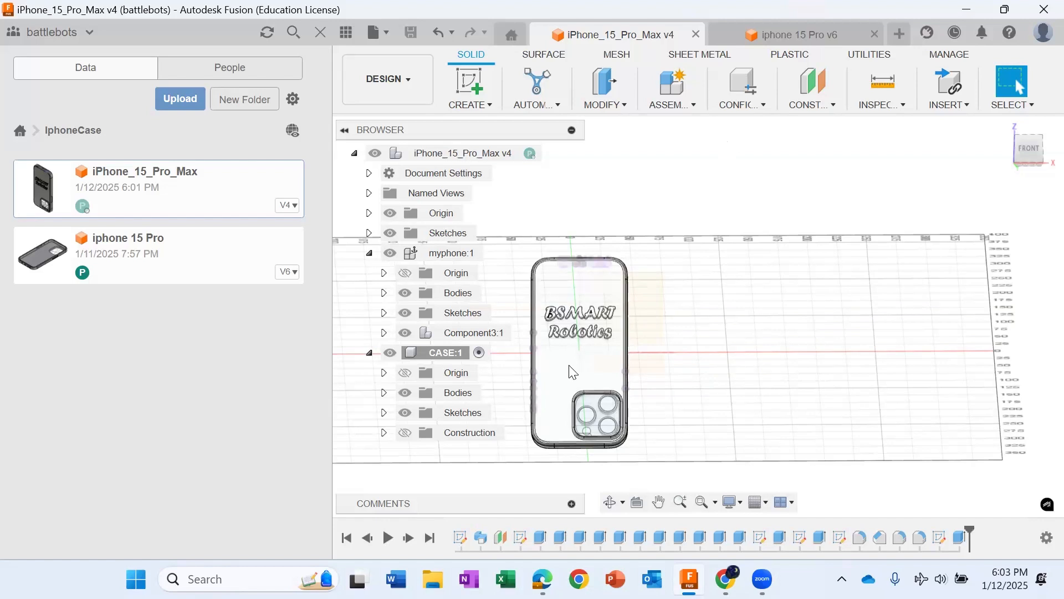
scroll(571, 355, up, 1)
scroll(565, 341, up, 1)
drag(1033, 165, 1027, 138)
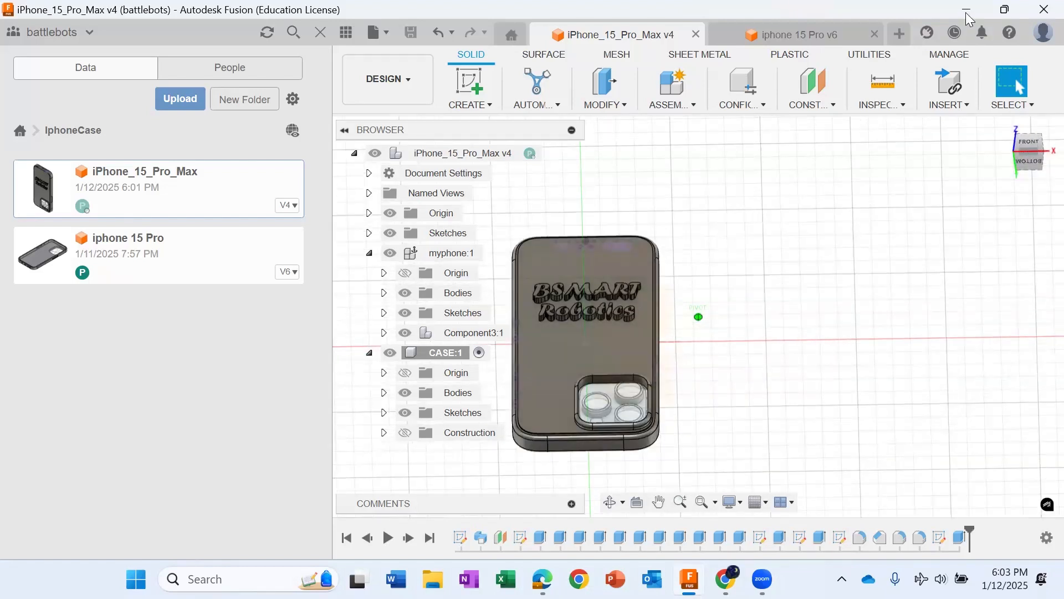
Step: Switch to the PHONE CASE CAD presentation in Chrome and show the slide with the iPhone 15 series CAD files
click(689, 580)
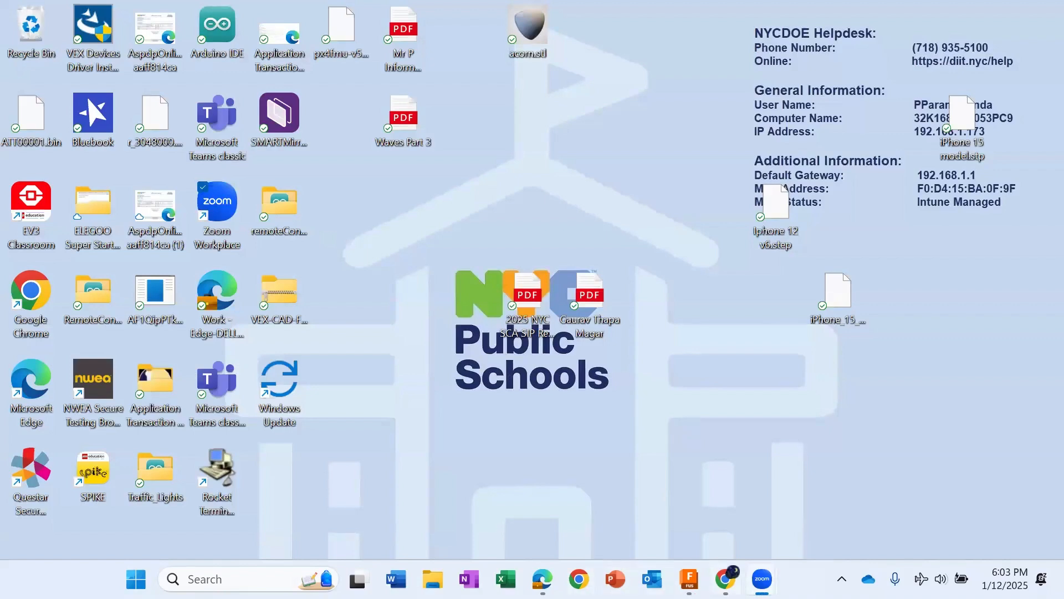
click(725, 579)
click(416, 16)
click(76, 214)
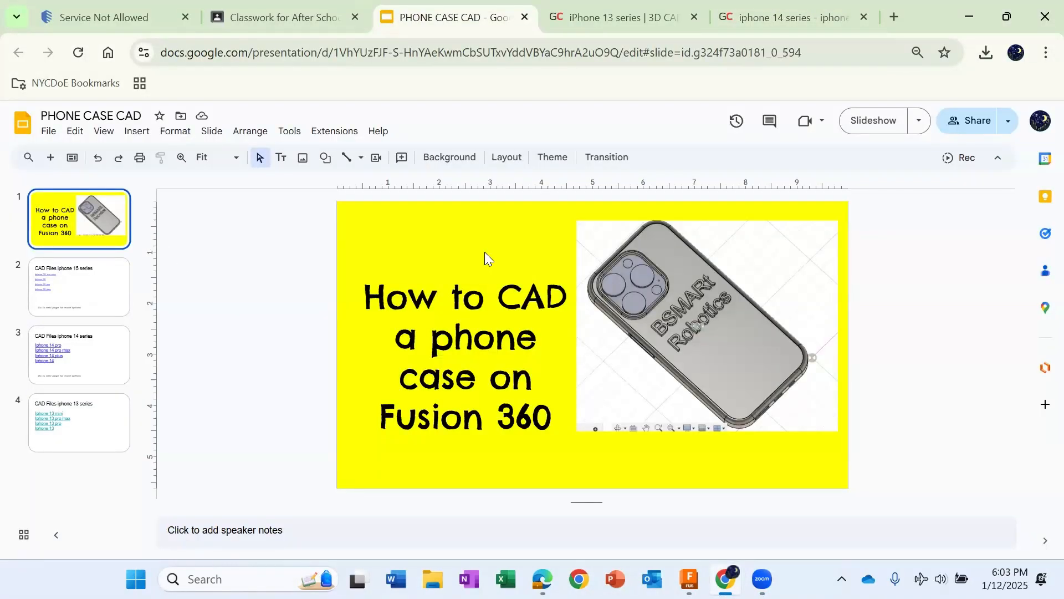
click(69, 282)
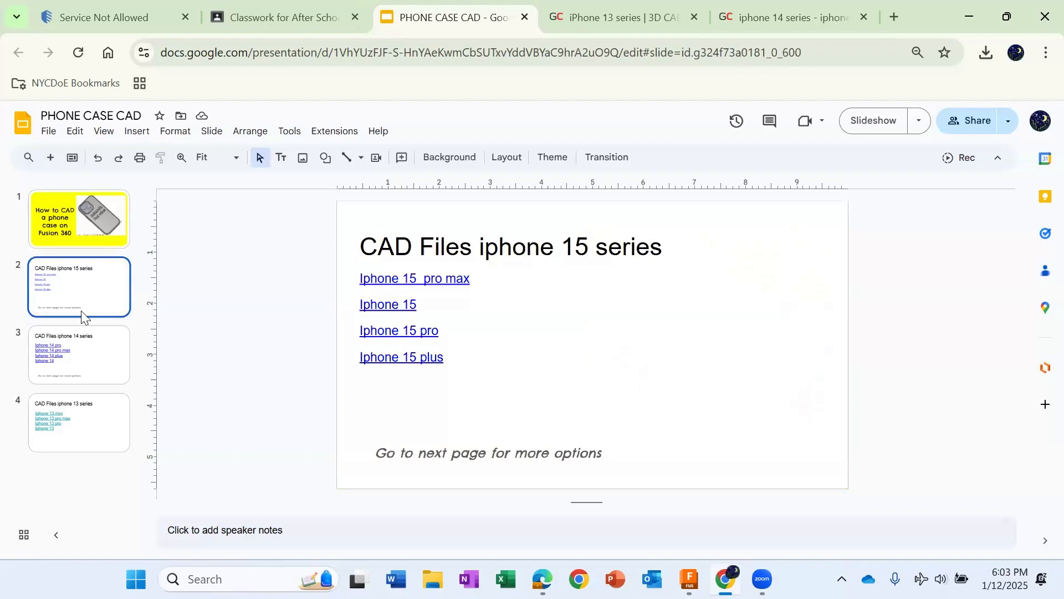
Step: Recolour the four phone links on the iPhone 13 series slide blue
click(84, 373)
click(79, 427)
click(469, 382)
drag(463, 376, 364, 294)
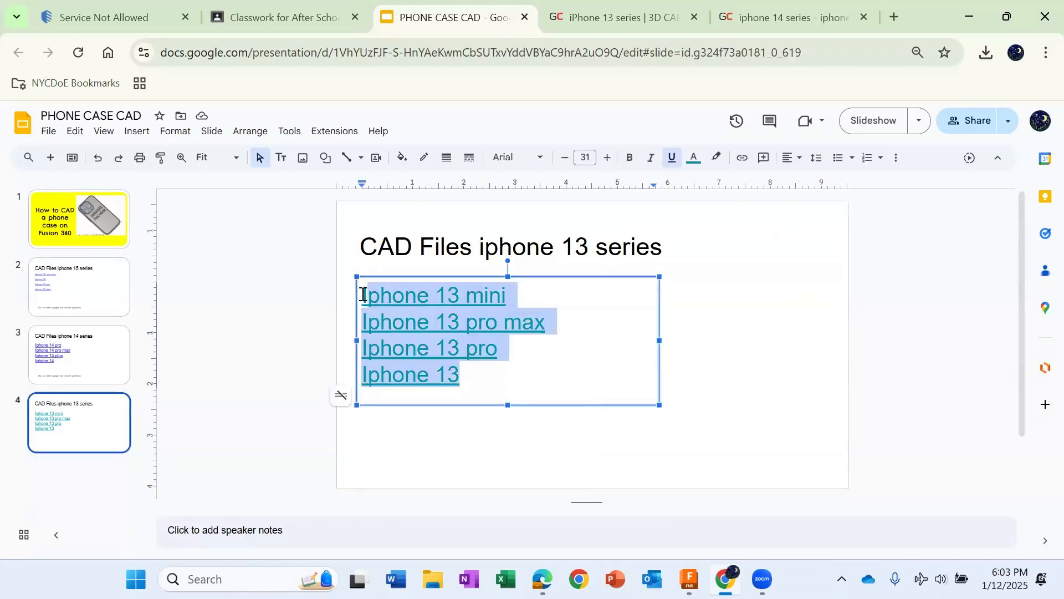
click(694, 158)
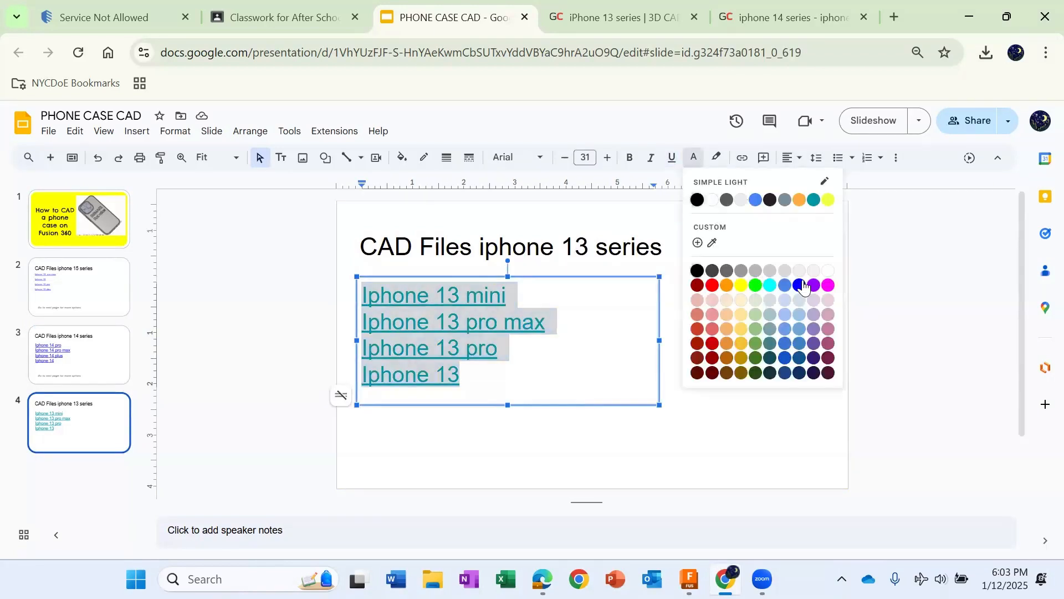
click(792, 290)
Step: Return to the iPhone 15 series slide and download iPhone_15_Pro_Max.step through the Iphone 15 pro max link
click(83, 359)
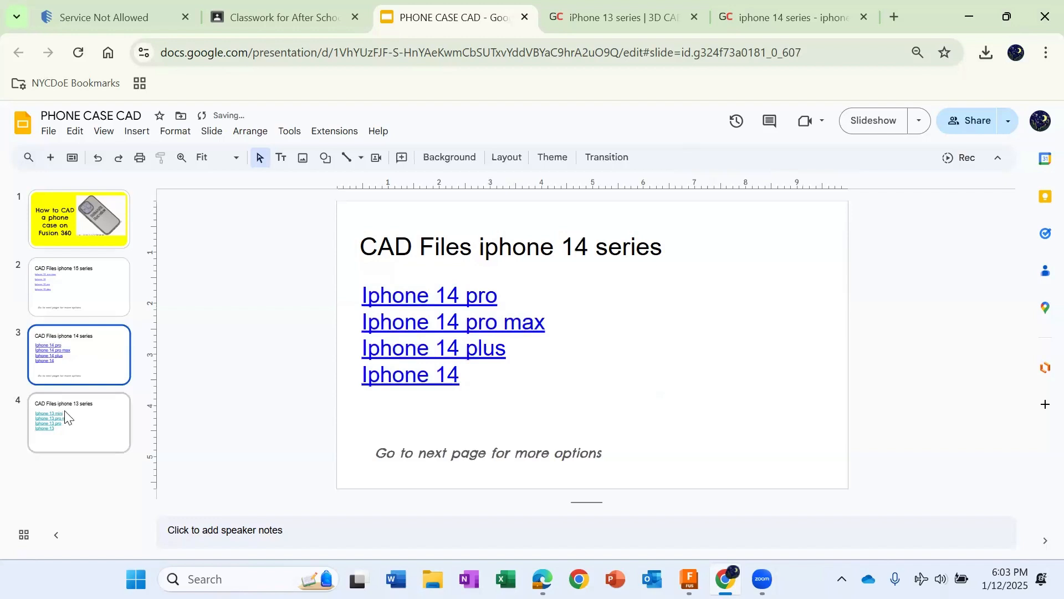
click(69, 429)
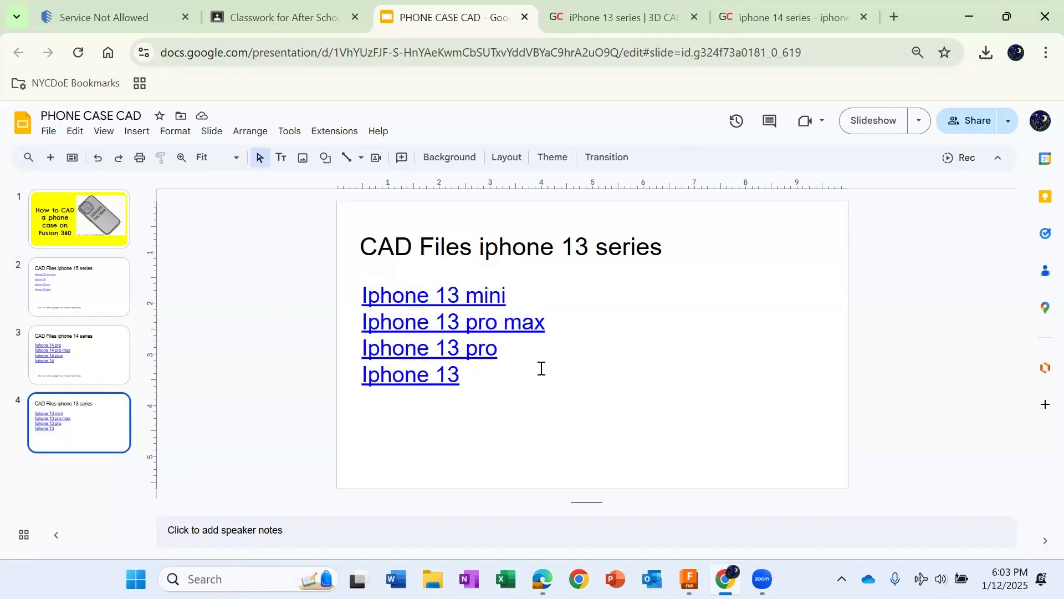
key(Up)
key(Up)
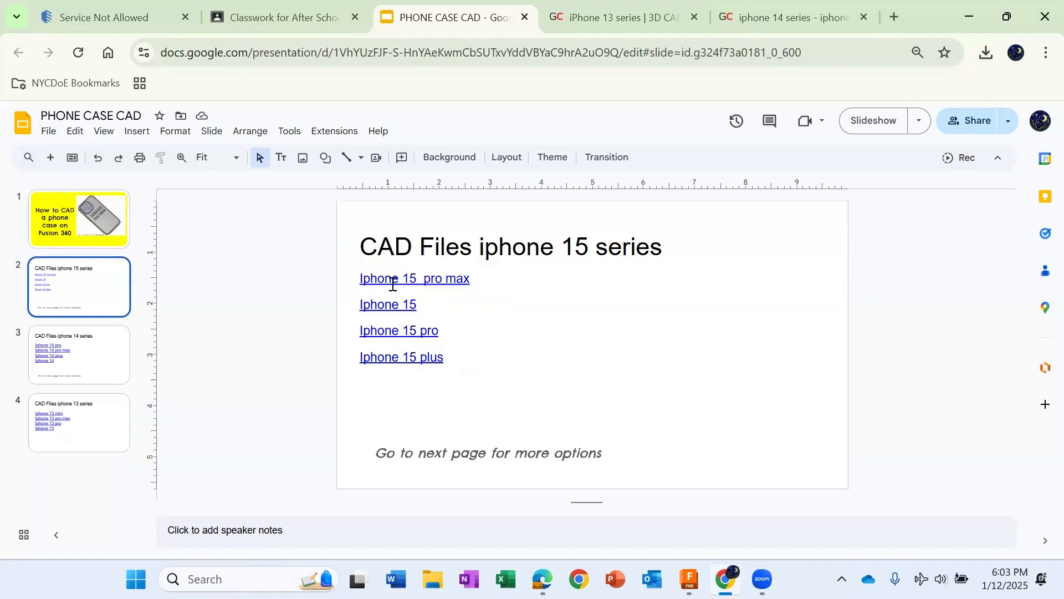
click(437, 282)
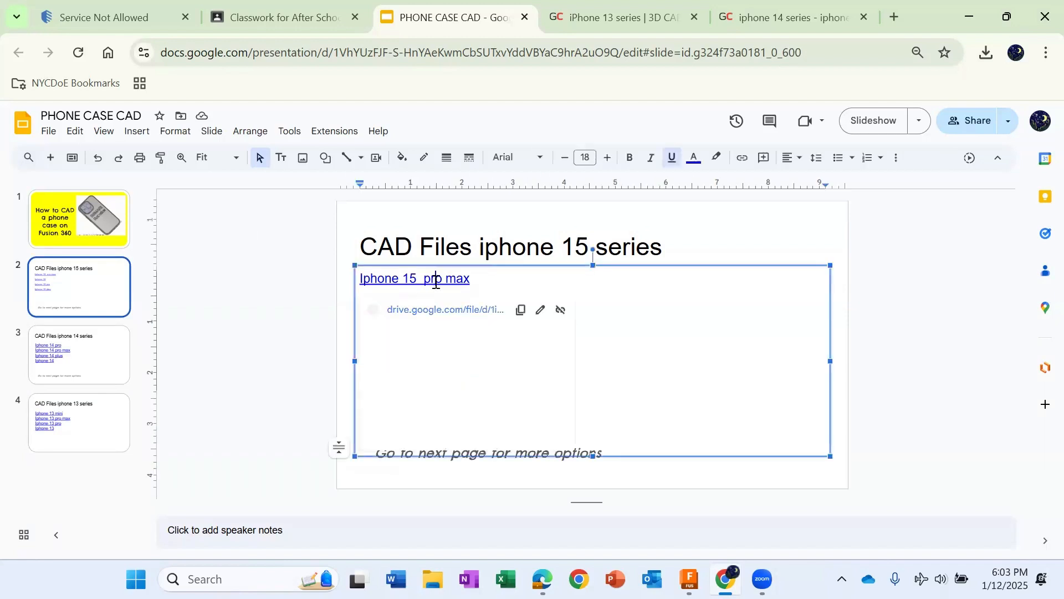
click(443, 311)
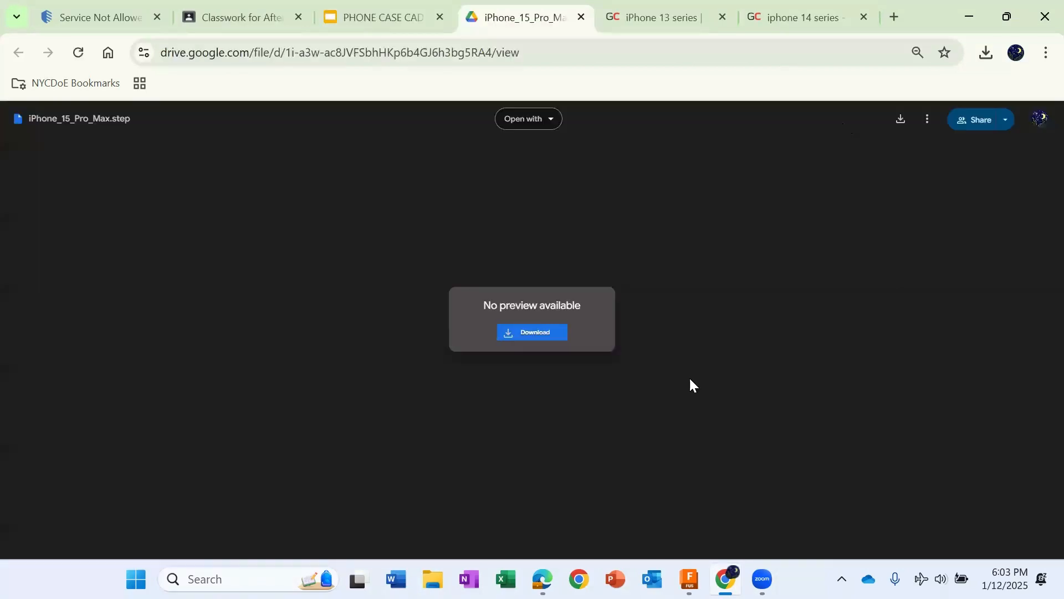
click(545, 330)
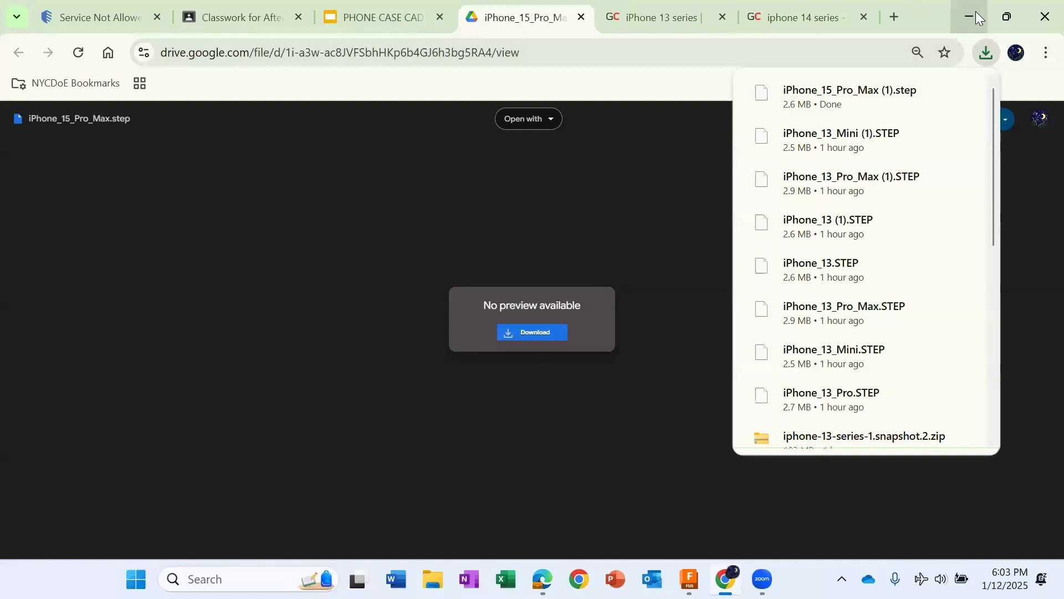
Step: Switch back to Fusion, create a new project named My phone case and open it
click(976, 12)
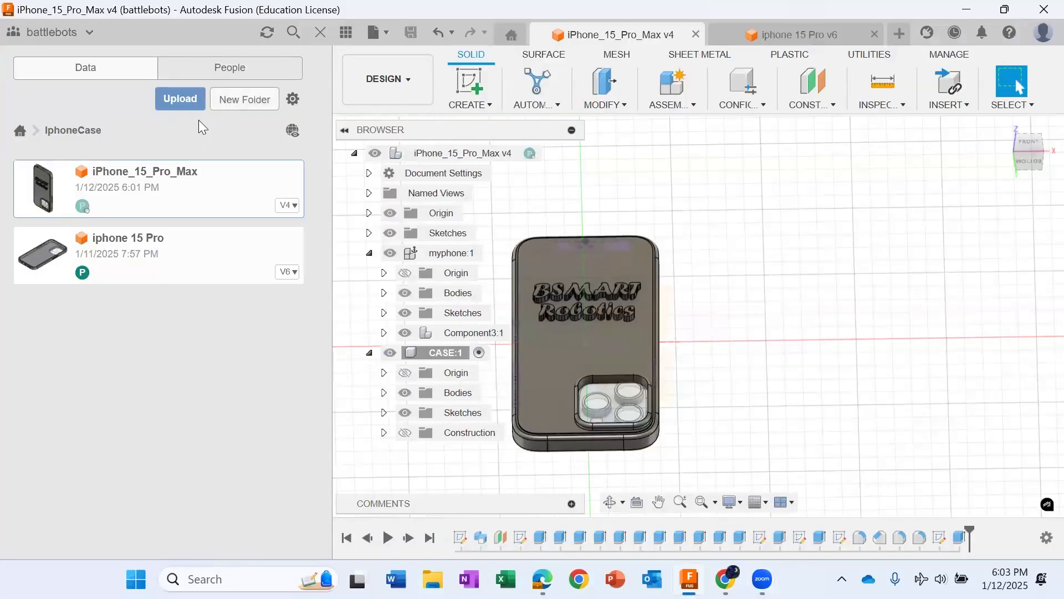
click(20, 130)
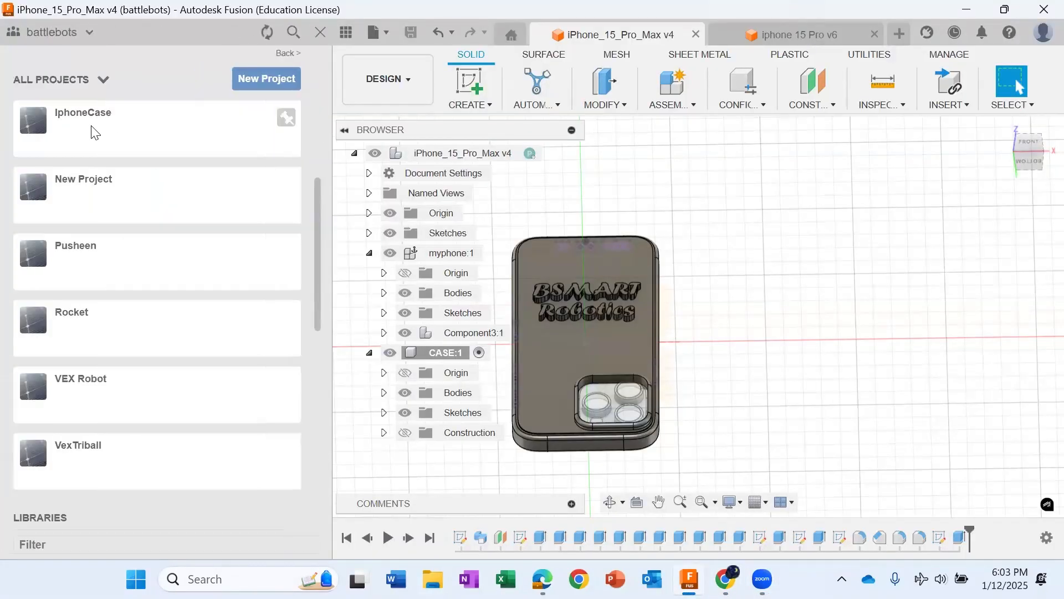
click(138, 142)
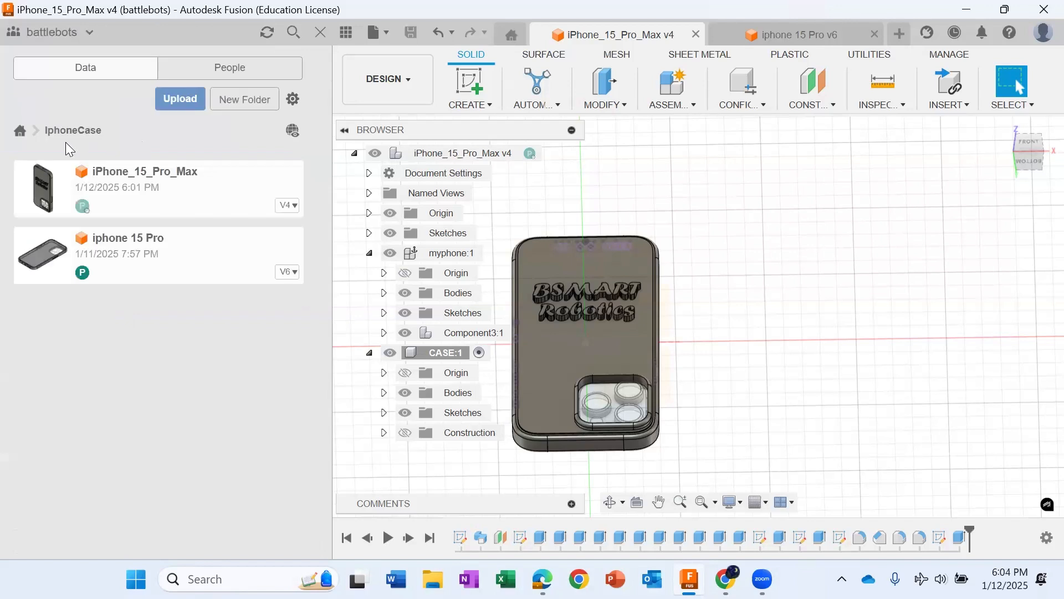
click(238, 109)
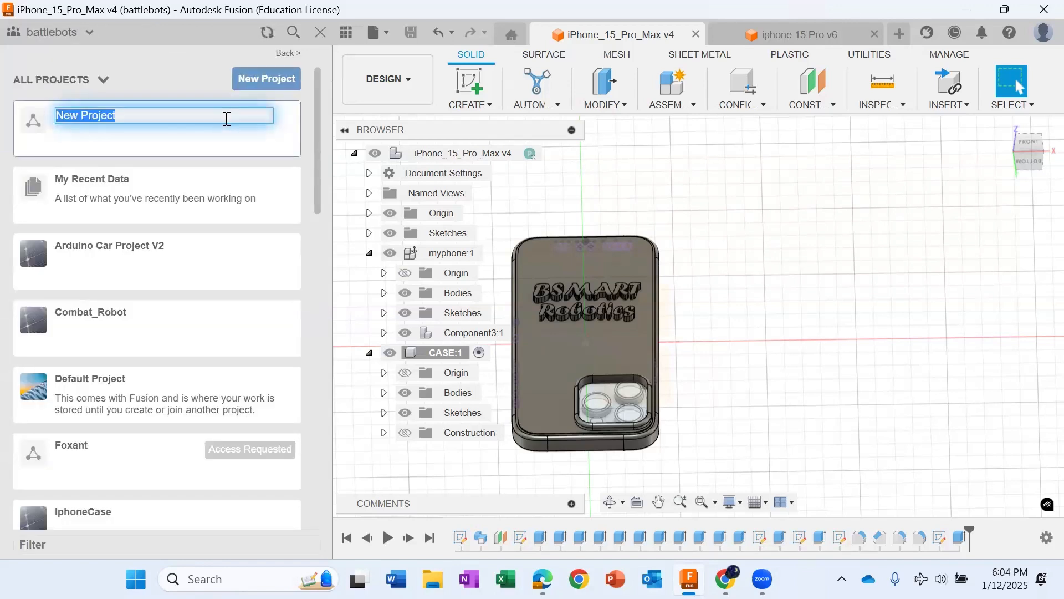
text(MY PH)
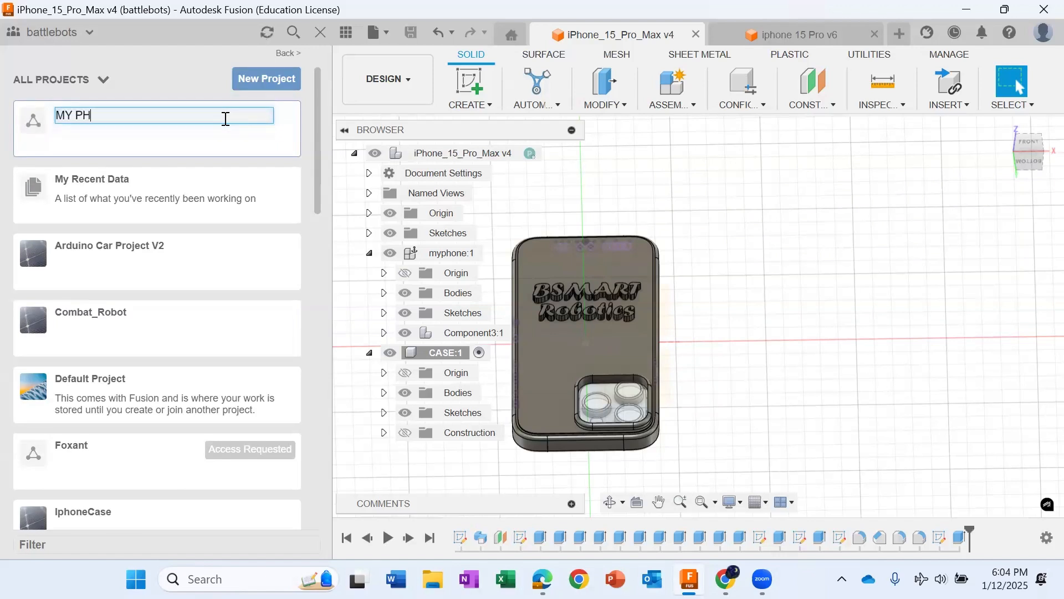
key(BackSpace)
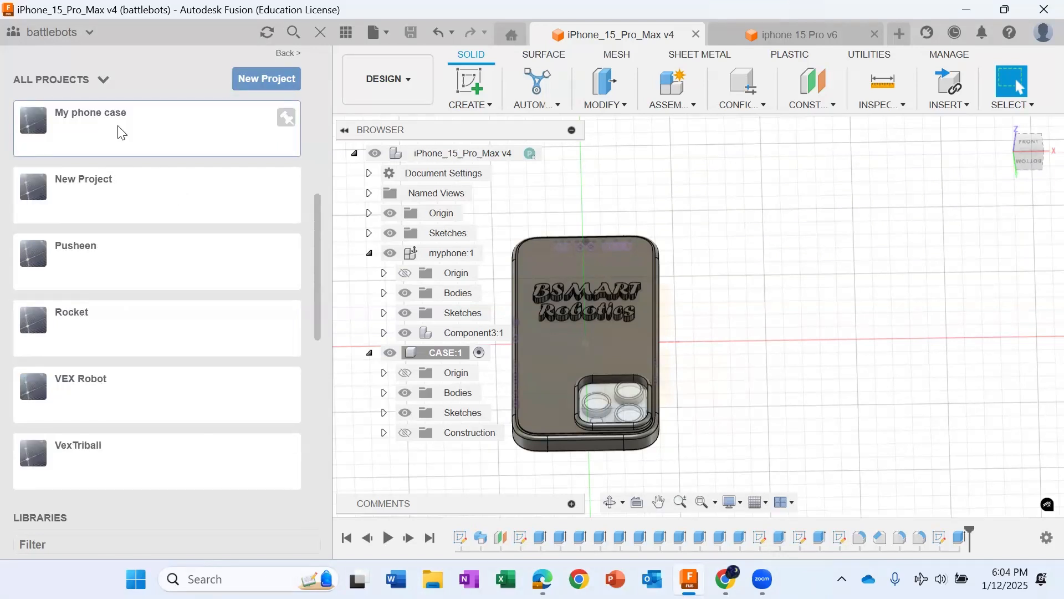
double_click(120, 128)
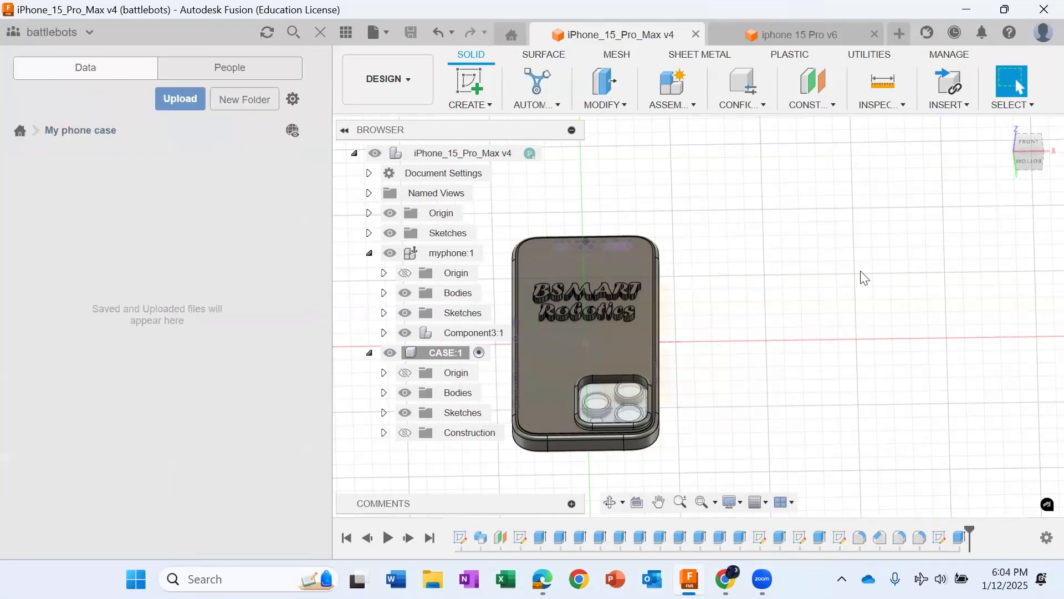
Step: Close both open phone case designs and upload iPhone_15_Pro_Max (1).step from Downloads into the My phone case project
click(696, 36)
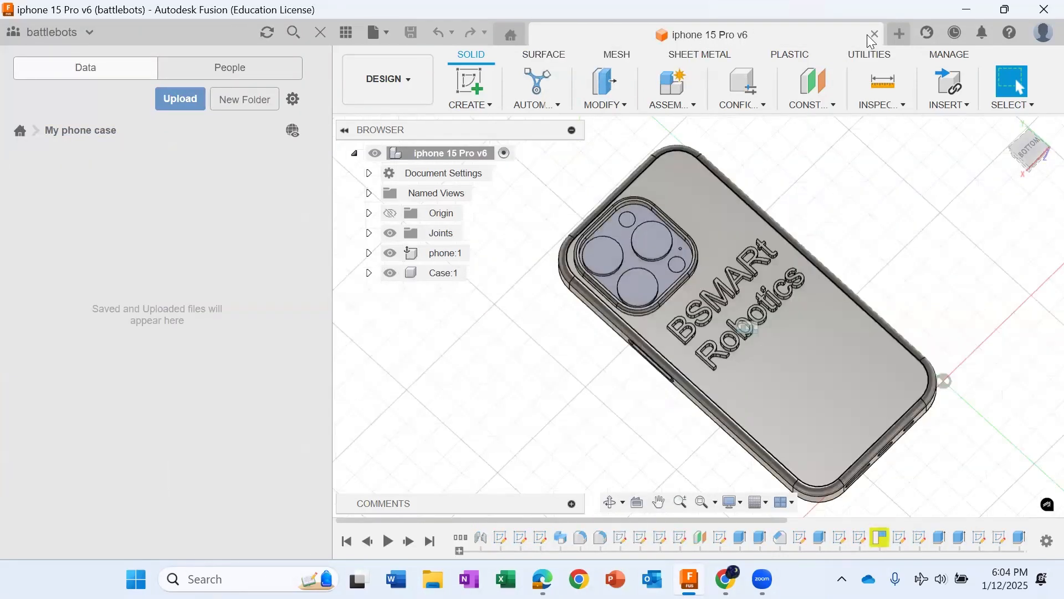
click(874, 34)
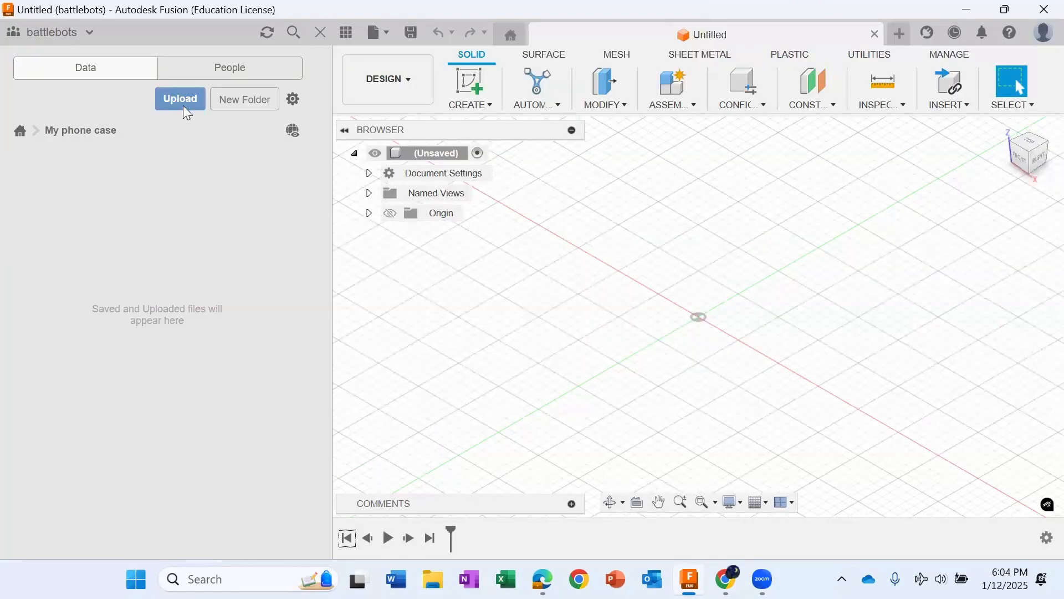
click(185, 102)
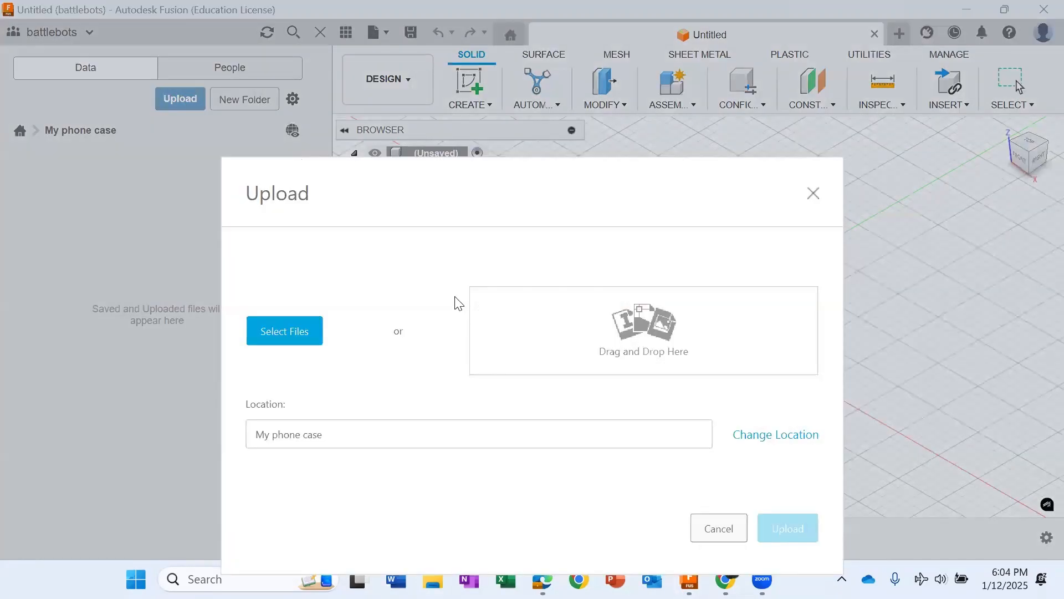
click(309, 328)
click(72, 266)
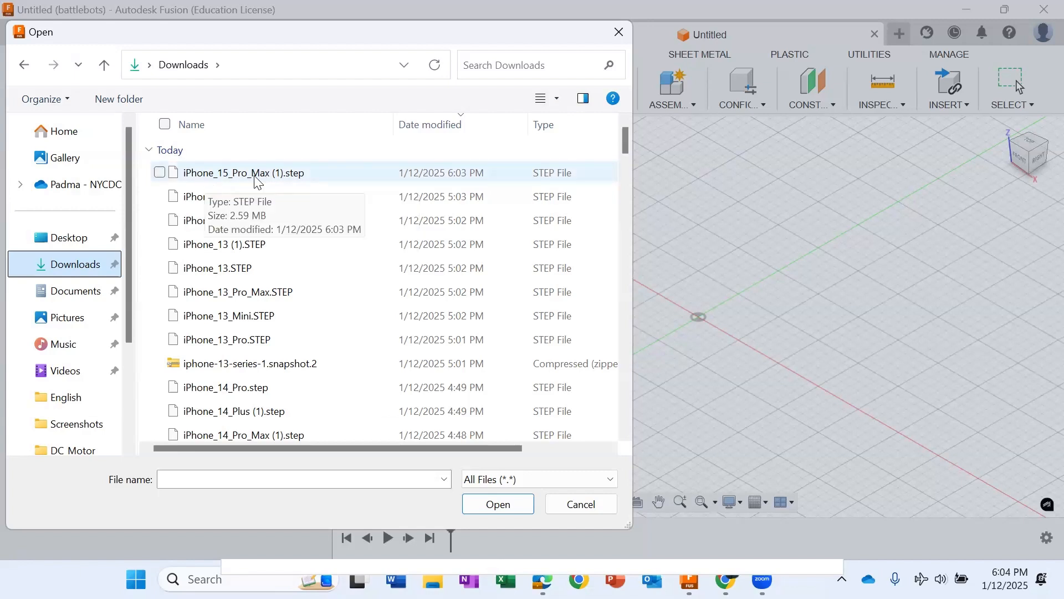
double_click(300, 182)
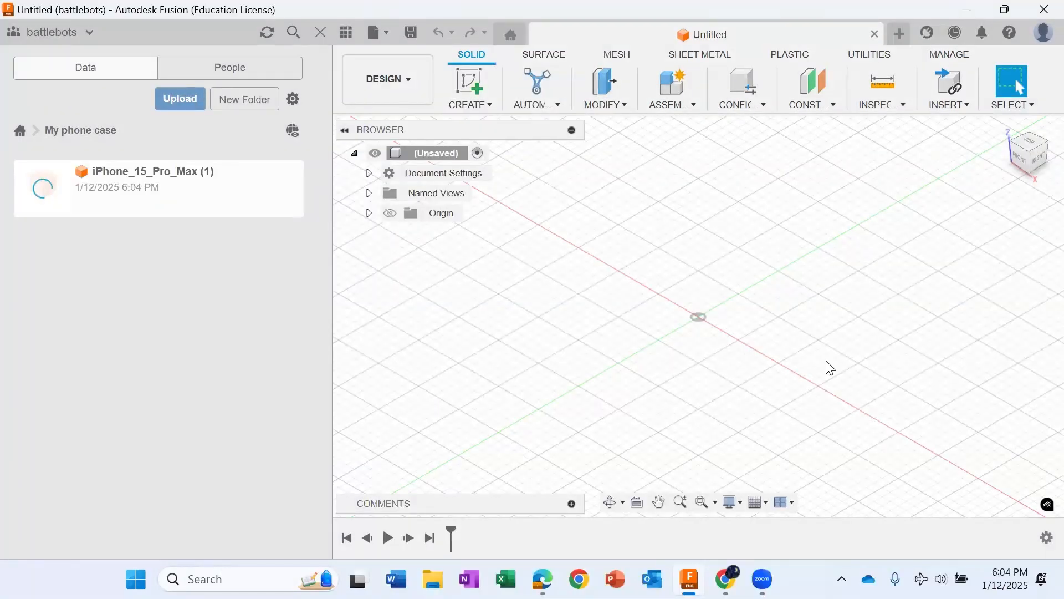
Step: Open the uploaded iPhone_15_Pro_Max (1) design and show its origin planes and axes
double_click(150, 190)
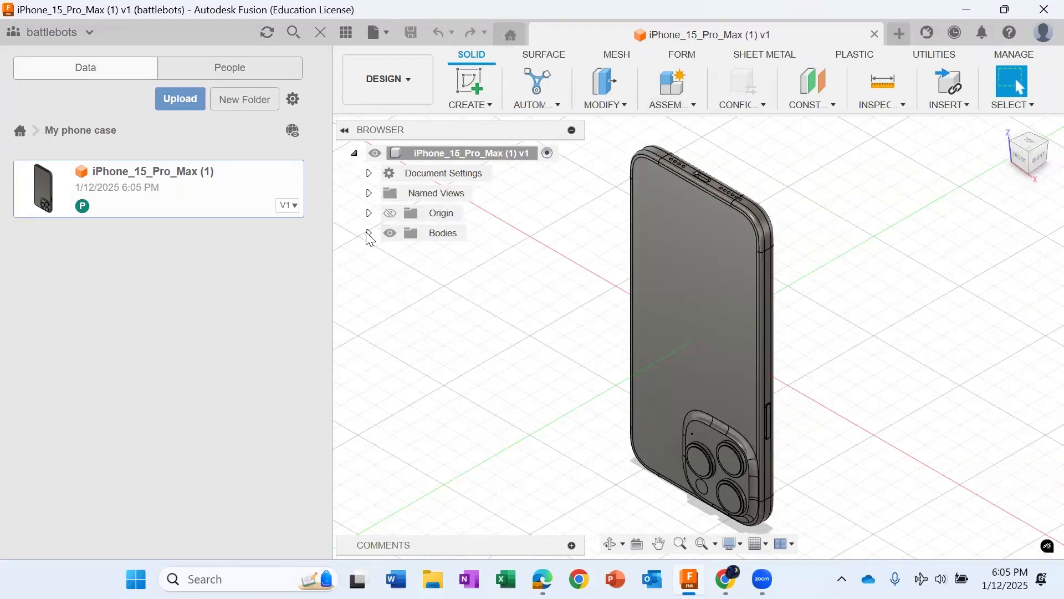
click(393, 215)
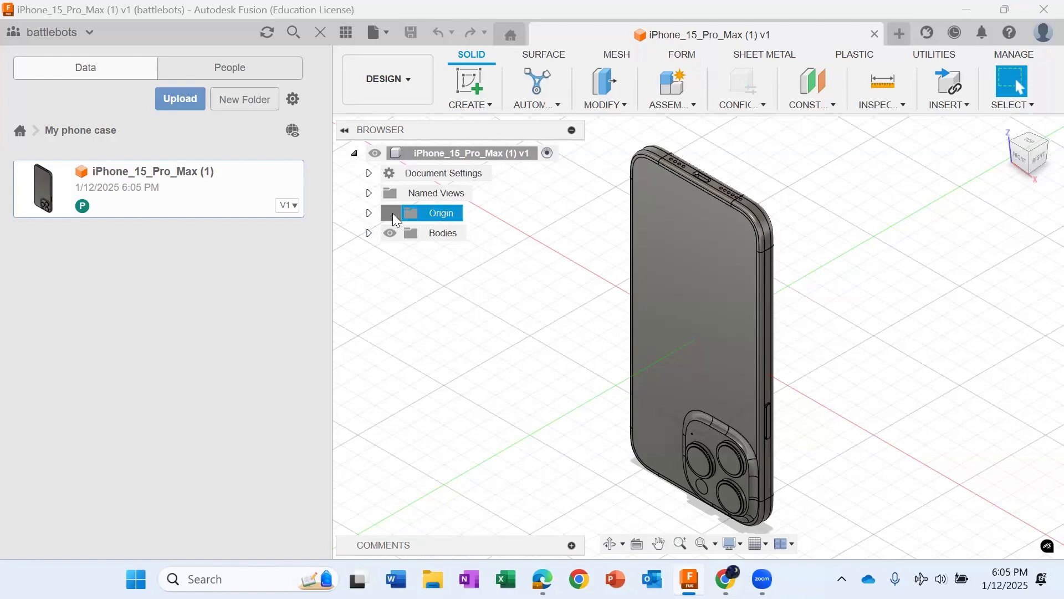
click(392, 214)
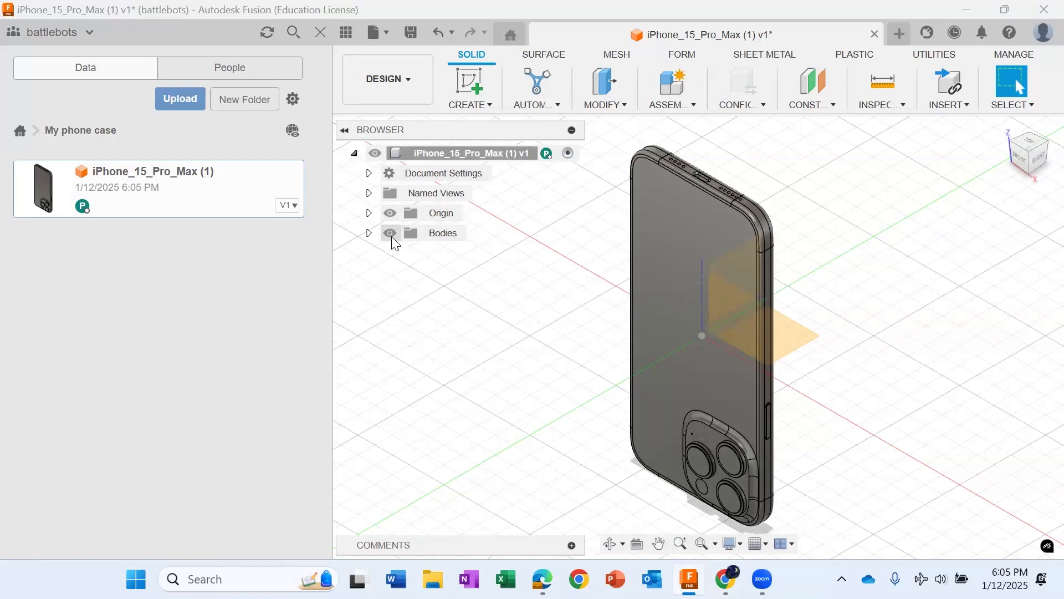
Step: Create components from all the phone's bodies and delete Component4, Component3 and Component2
right_click(433, 237)
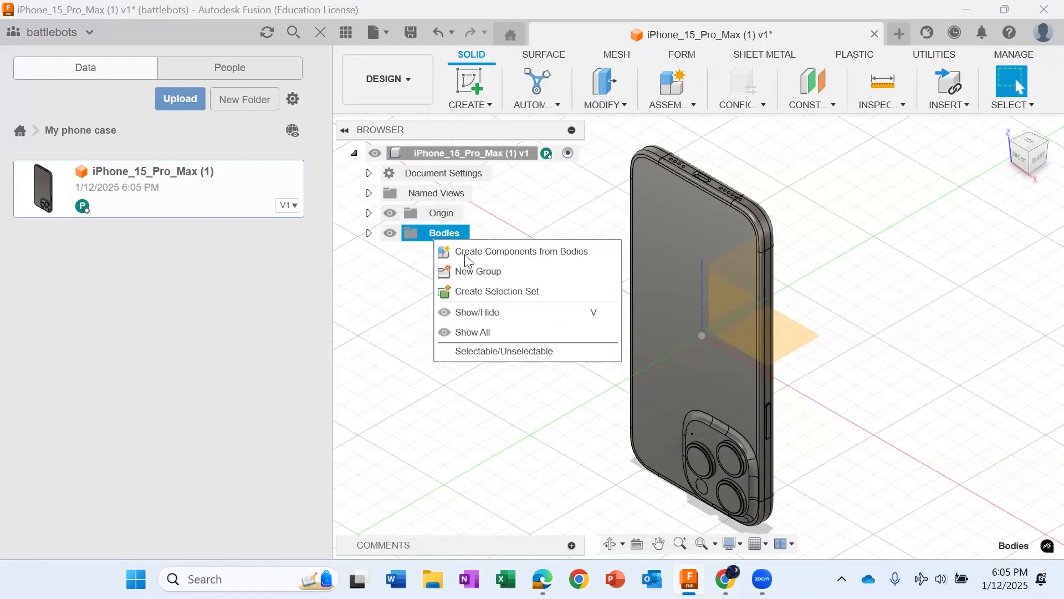
click(464, 253)
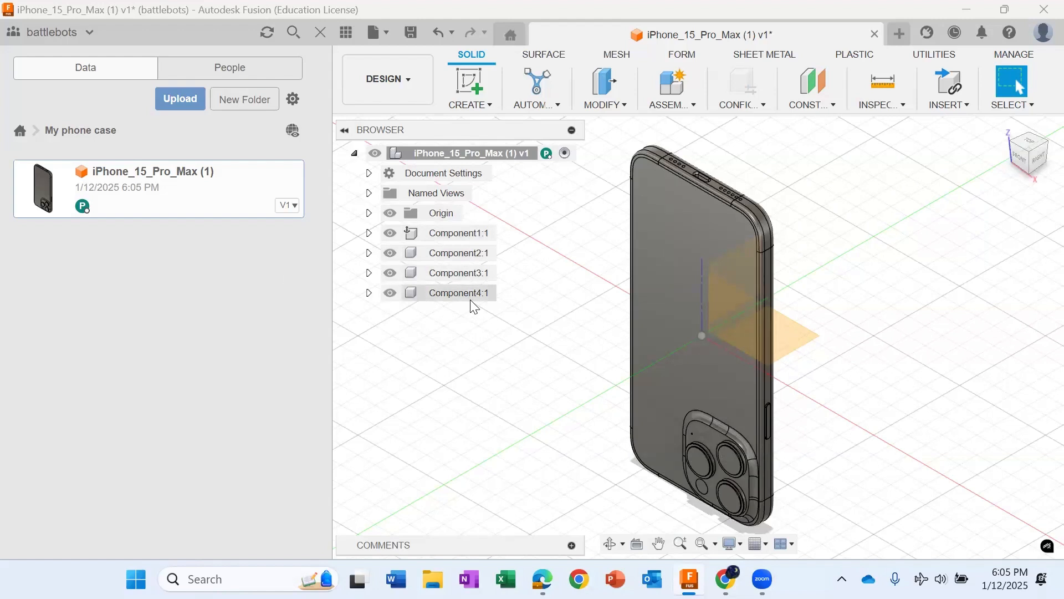
click(453, 293)
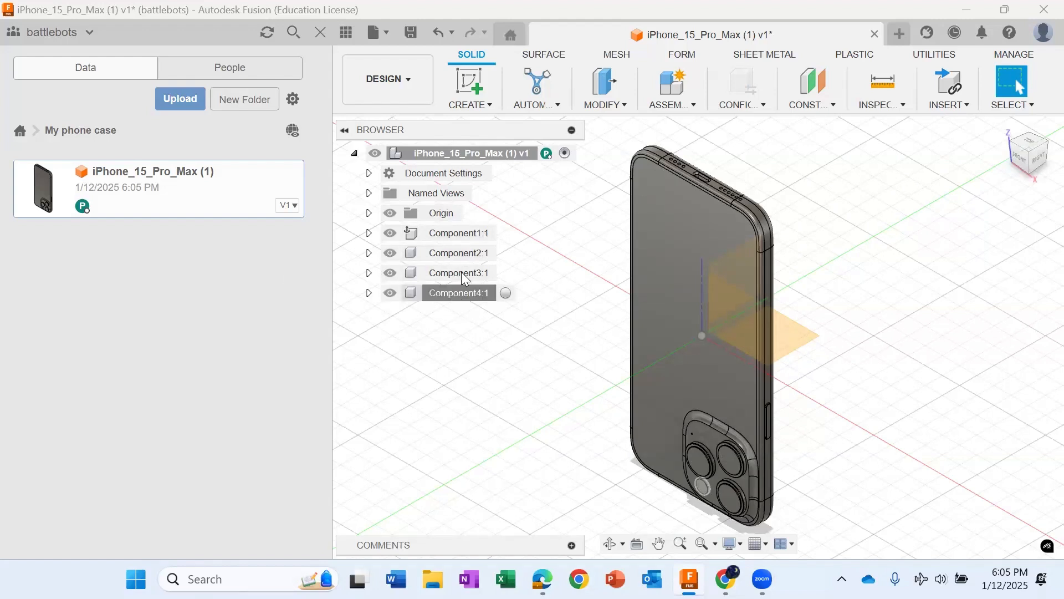
key(Delete)
click(460, 273)
key(Delete)
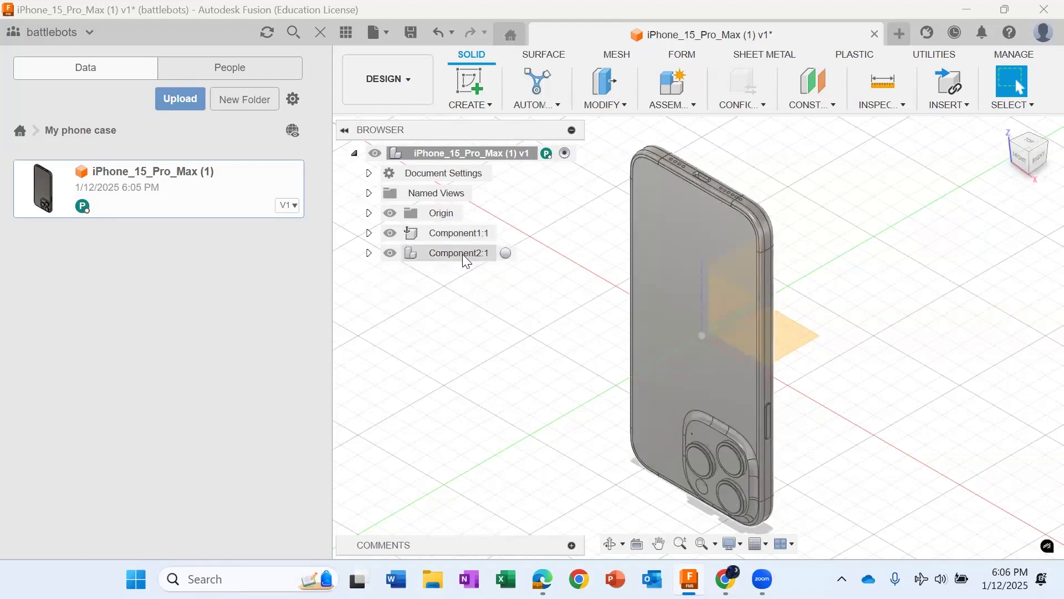
click(465, 258)
key(Delete)
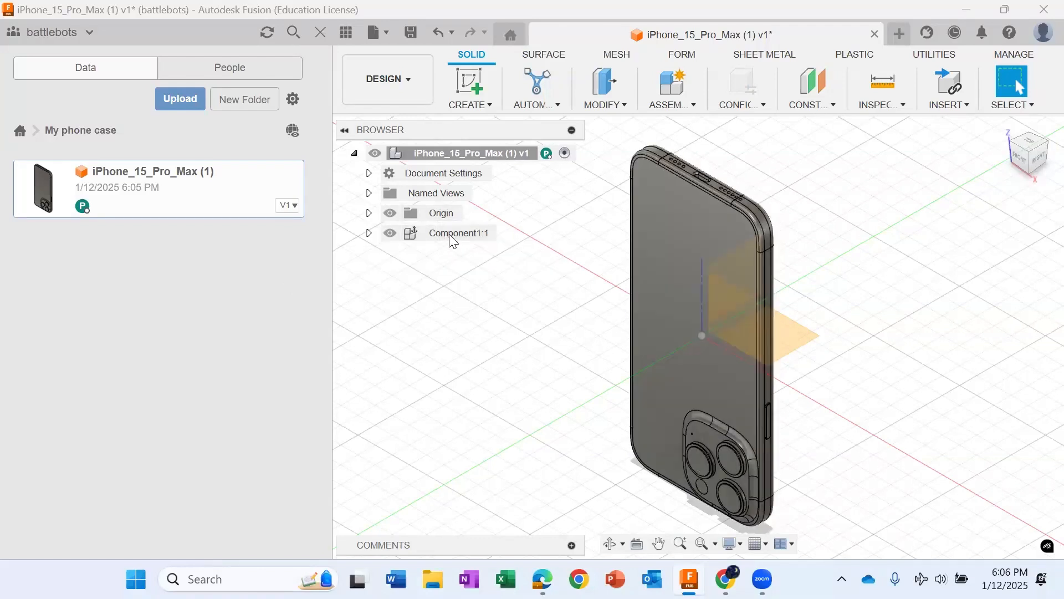
Step: Rename the remaining component Component1 as phone
right_click(449, 234)
click(496, 370)
text(phone)
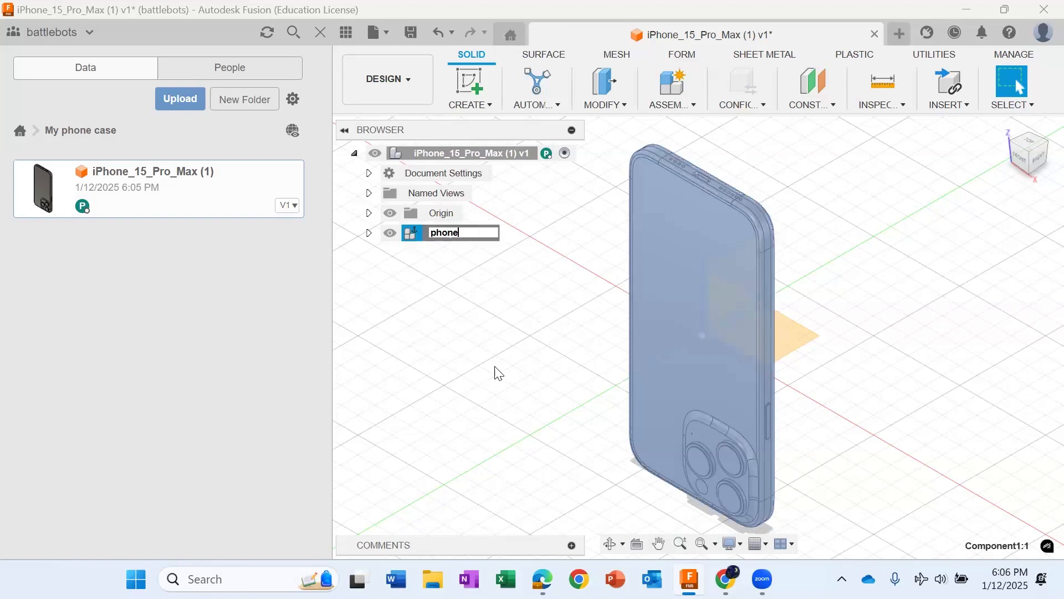
key(Return)
Step: Create an internal component named Case under the top-level design and keep it active
right_click(477, 151)
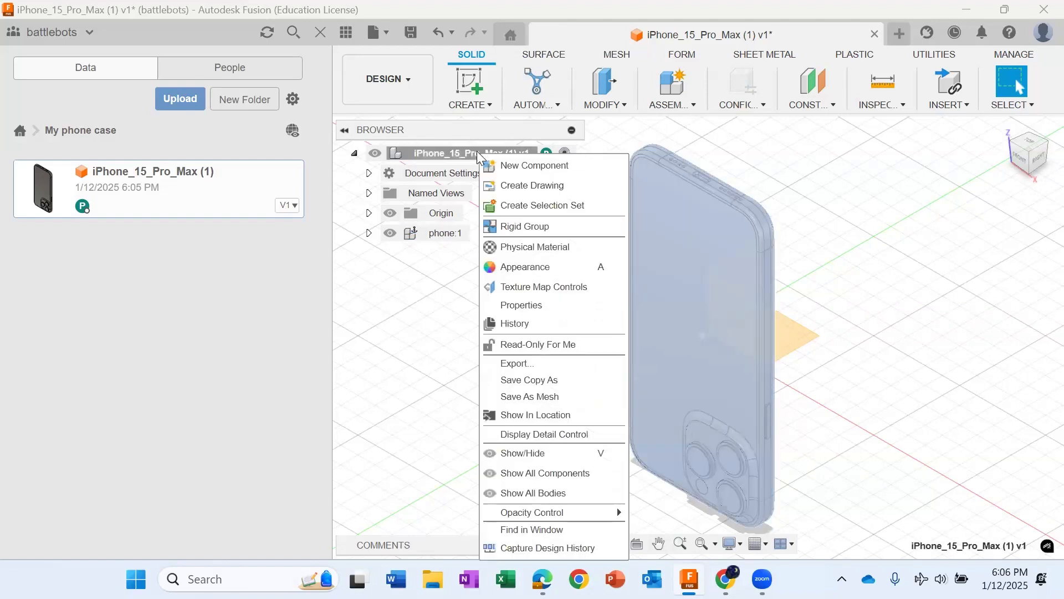
click(515, 165)
double_click(925, 279)
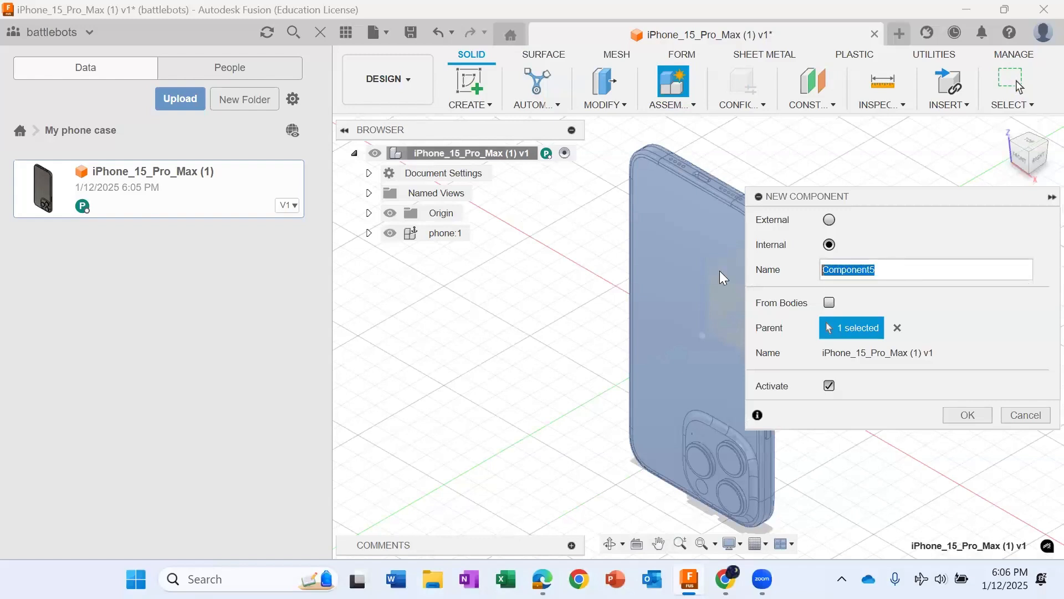
text(Case)
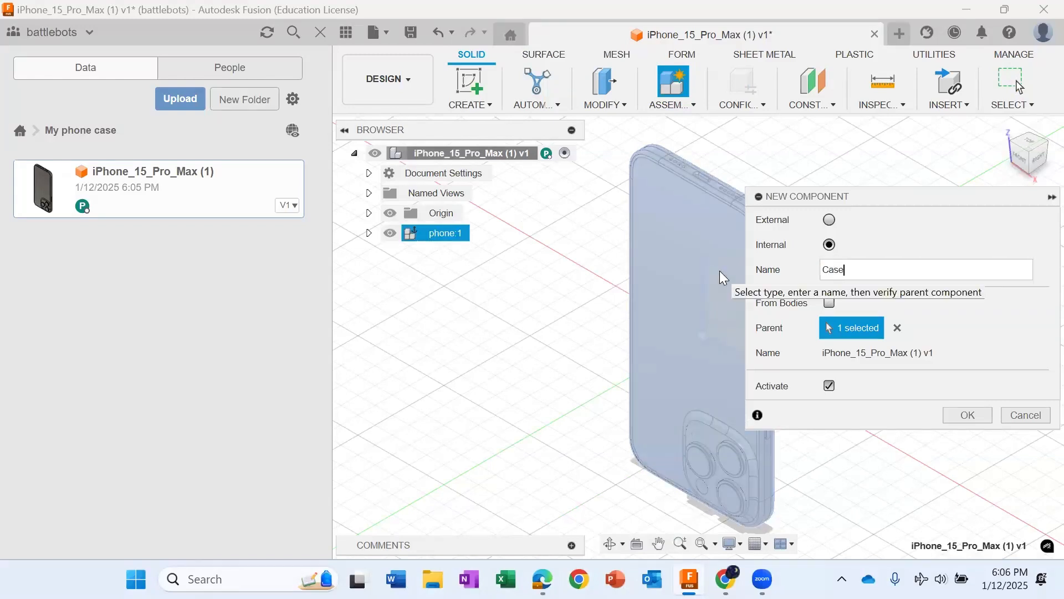
key(Return)
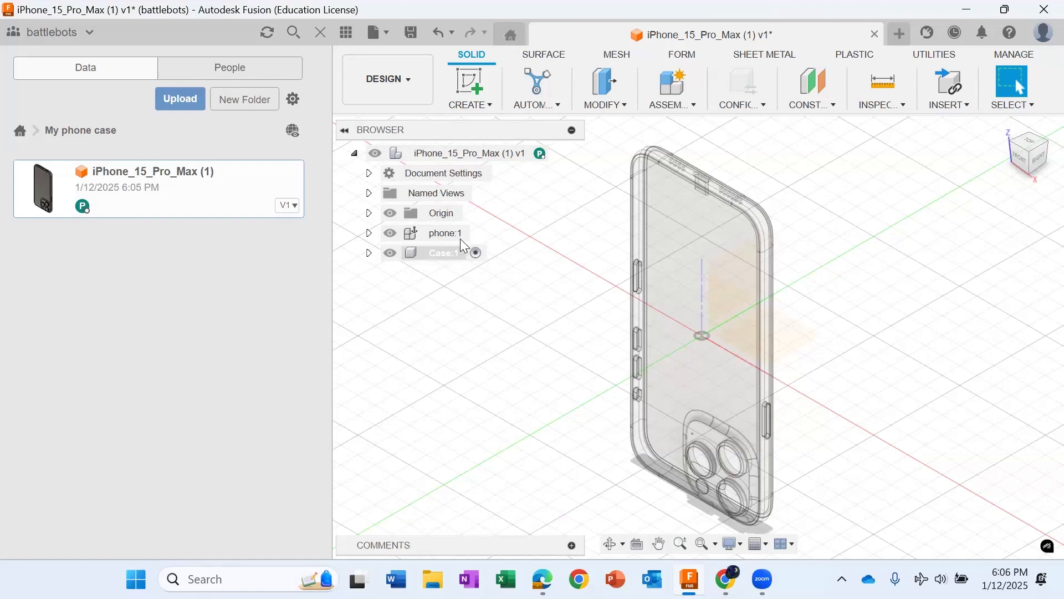
Step: Turn on design history capture for the whole design and show the origin of the Case component
right_click(427, 157)
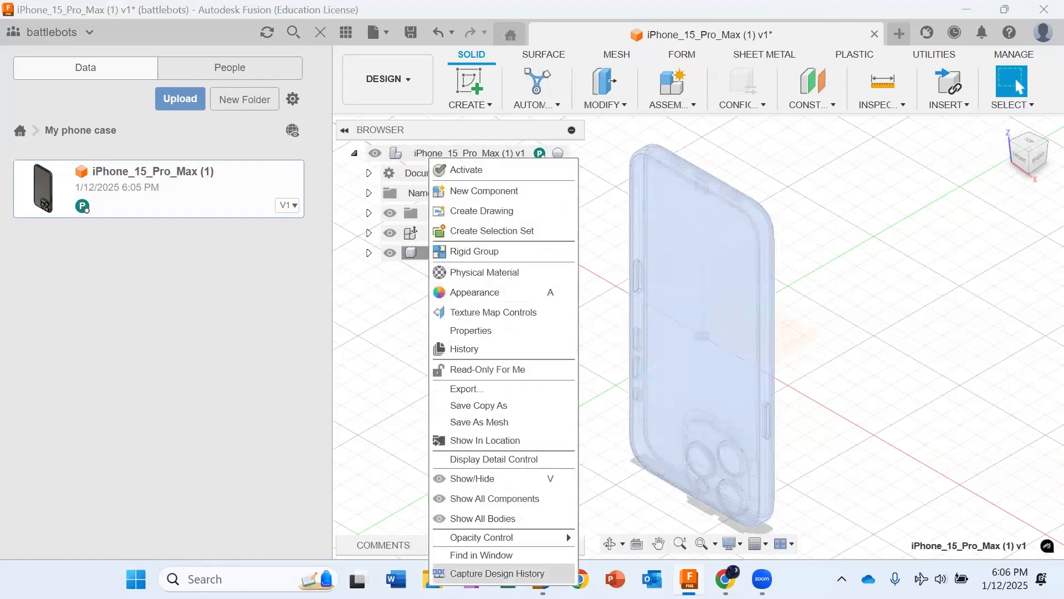
click(497, 574)
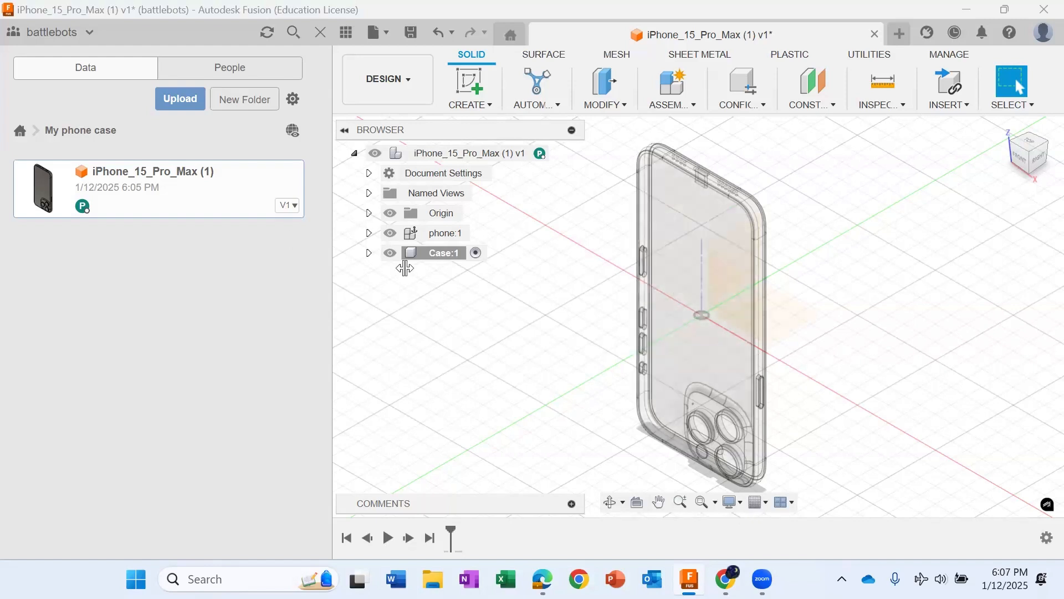
click(466, 232)
click(476, 253)
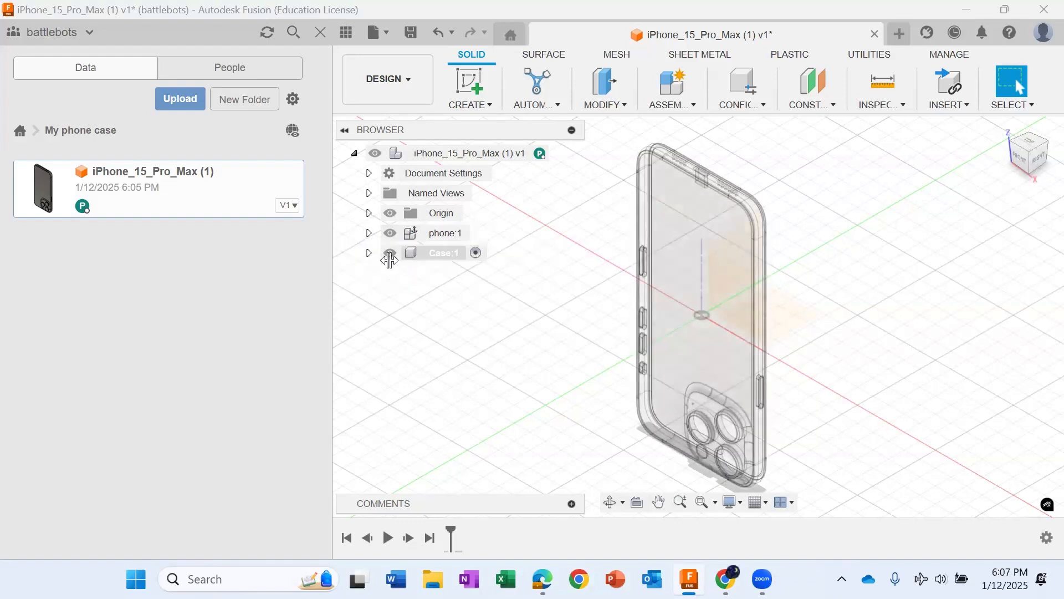
click(369, 252)
click(405, 272)
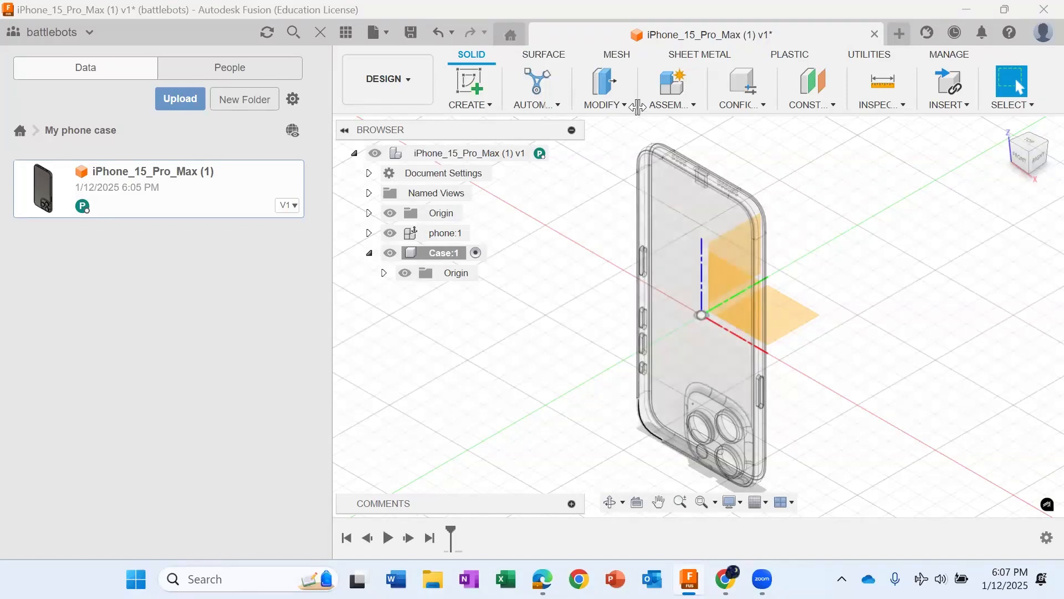
click(619, 104)
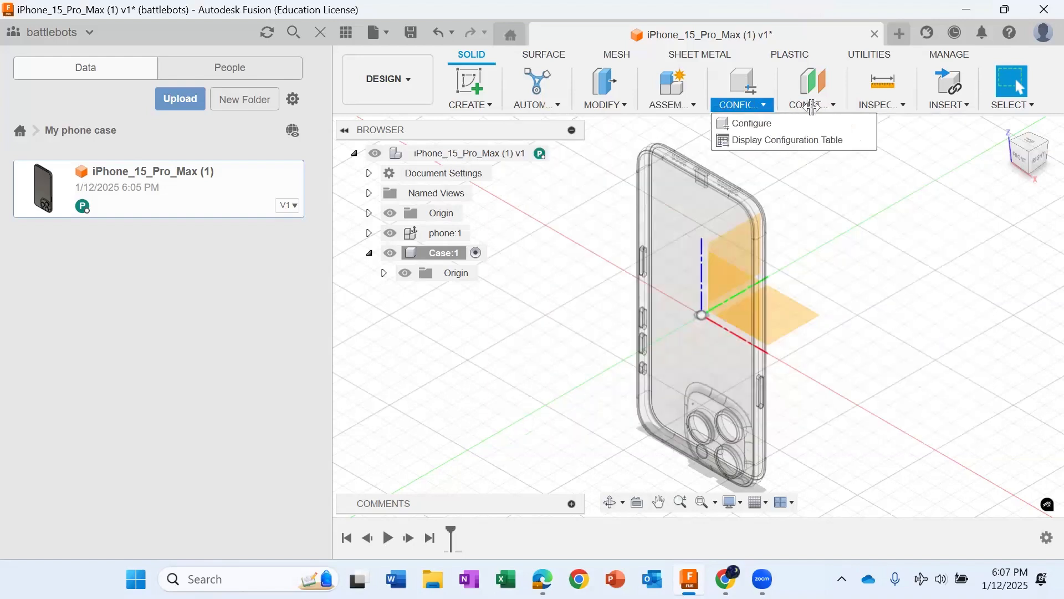
mouse_move(672, 104)
click(670, 139)
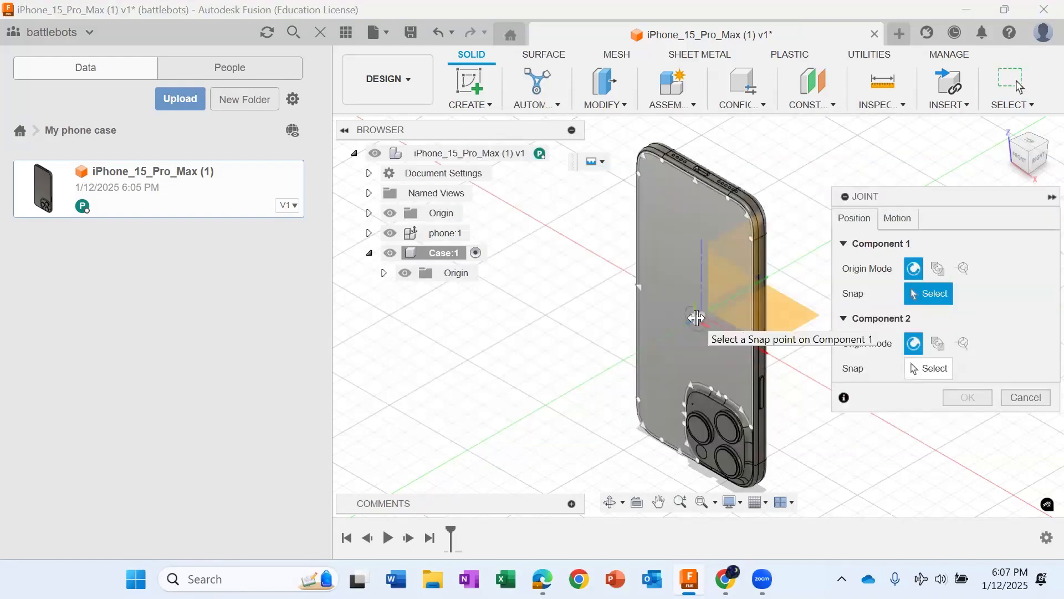
click(698, 318)
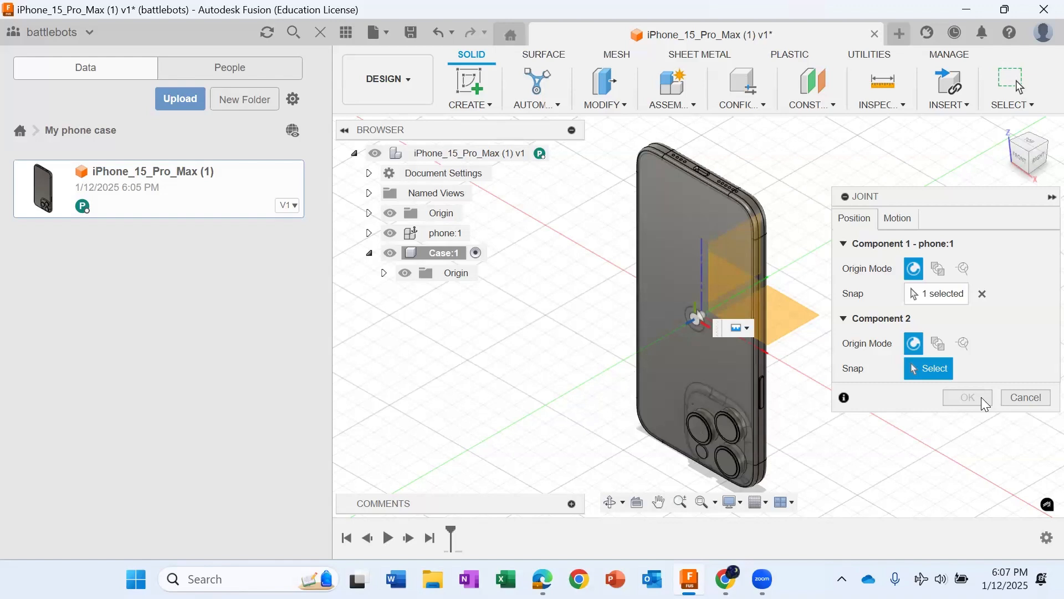
click(1019, 397)
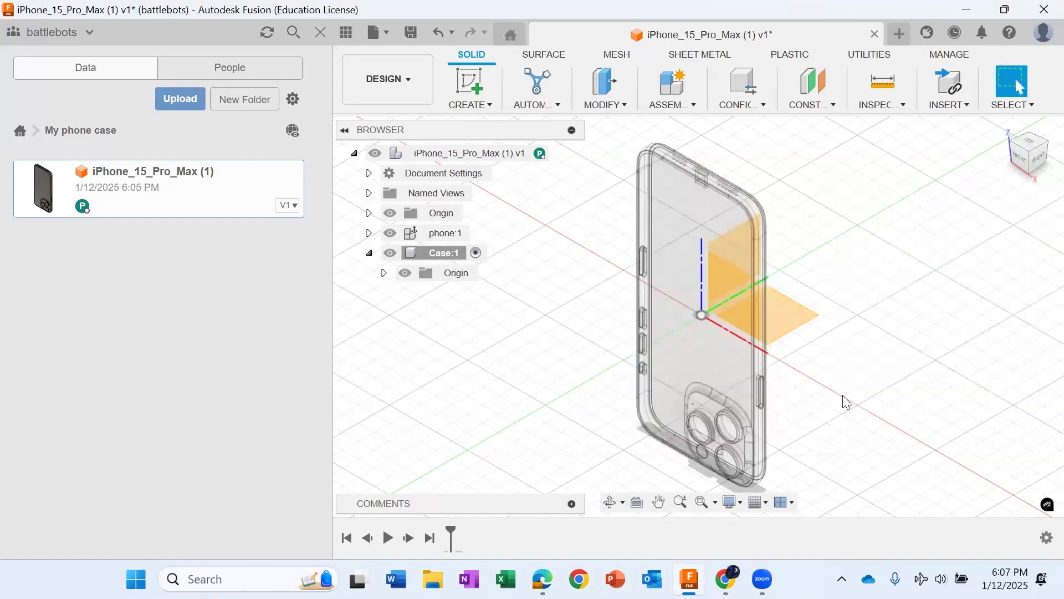
Step: Create a sketch on the YZ plane in the Case component, looking at the phone's bottom end from the side
mouse_move(1046, 149)
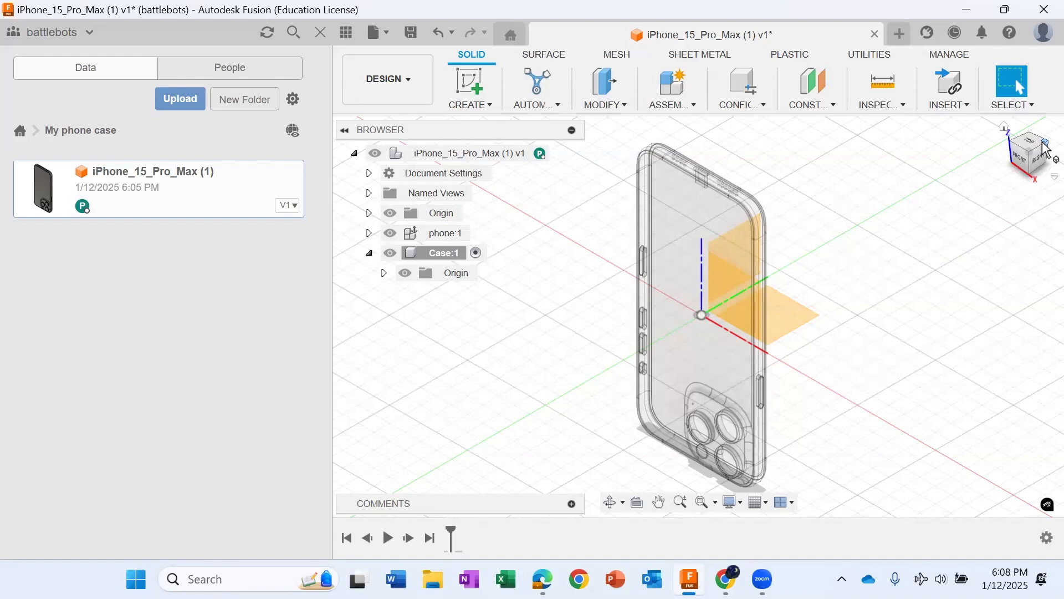
click(1046, 148)
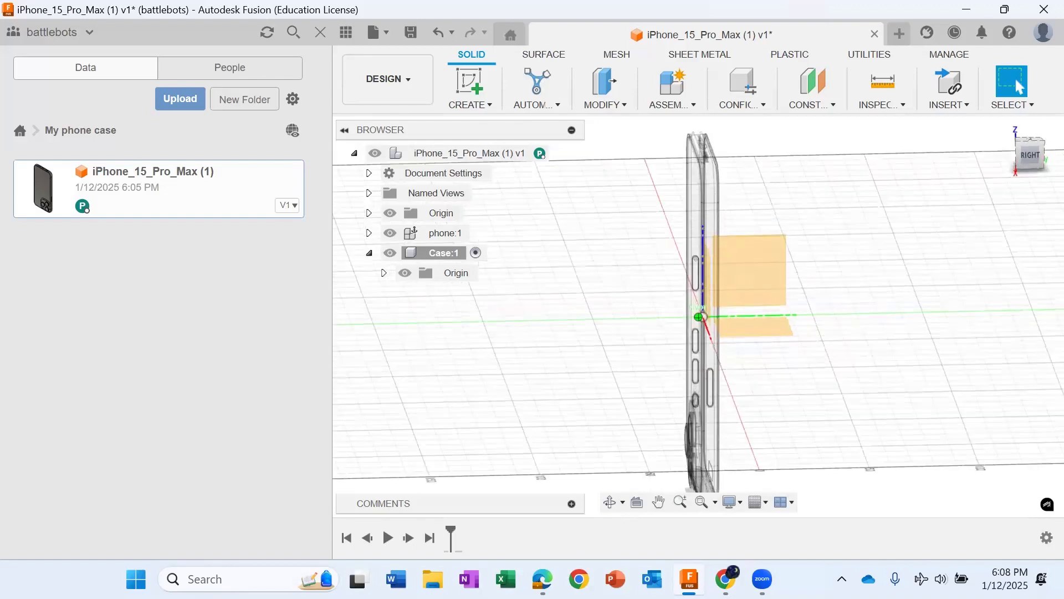
shift+middle_drag(685, 395, 773, 332)
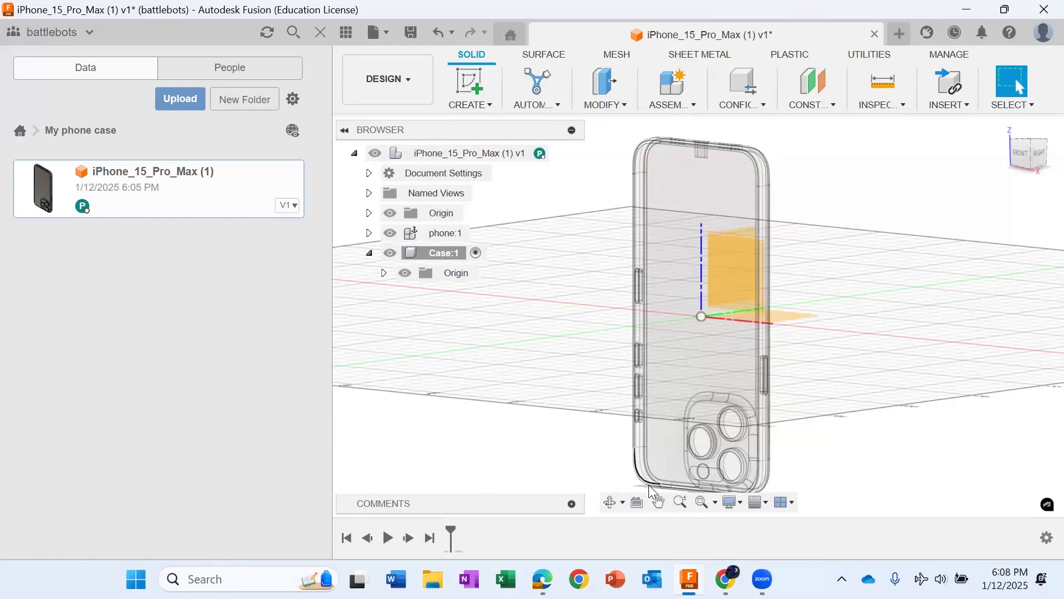
click(784, 318)
mouse_move(1033, 152)
mouse_down()
mouse_move(971, 167)
mouse_move(965, 139)
mouse_up()
click(751, 274)
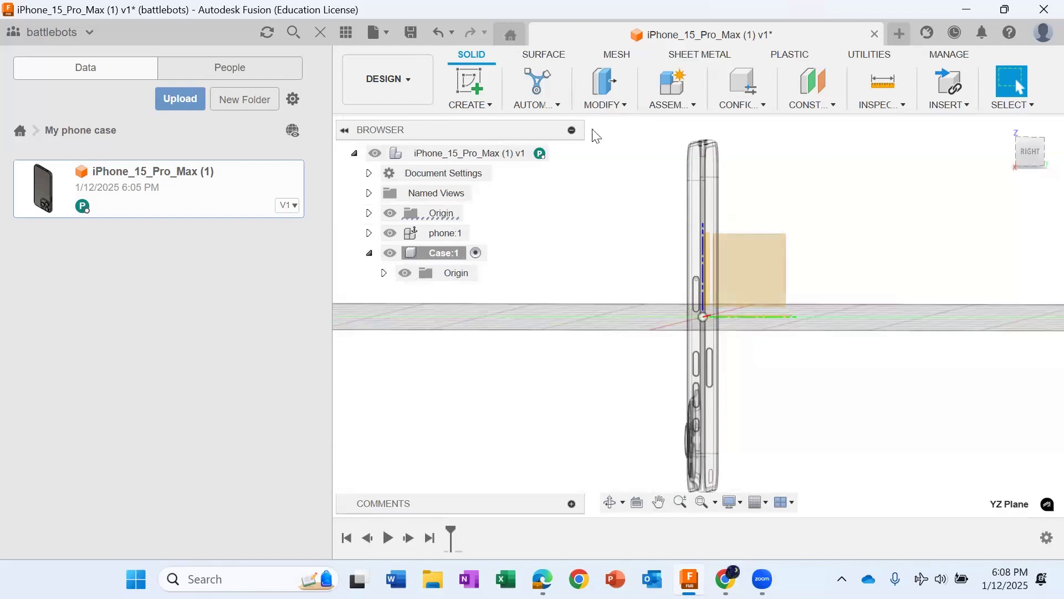
click(468, 82)
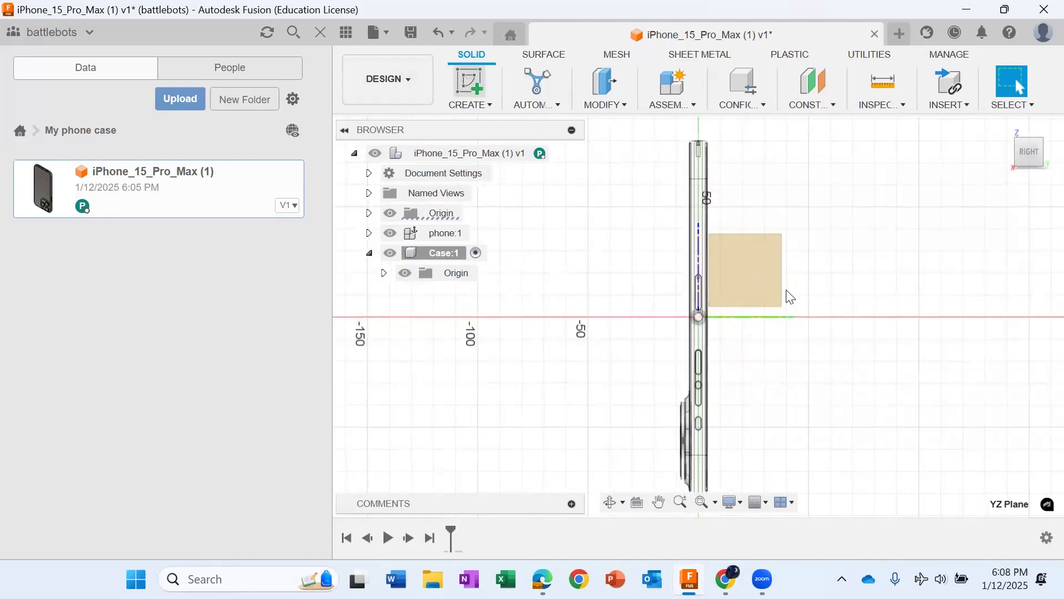
scroll(705, 448, down, 5)
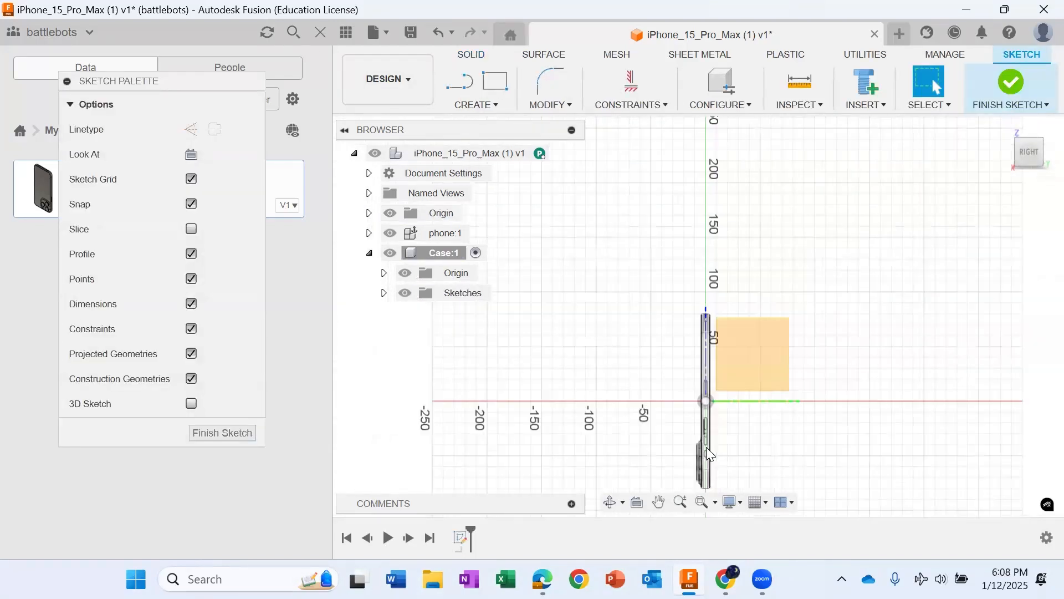
scroll(775, 401, down, 2)
mouse_move(707, 463)
middle_down()
mouse_move(679, 311)
mouse_move(730, 338)
middle_up()
scroll(741, 333, up, 5)
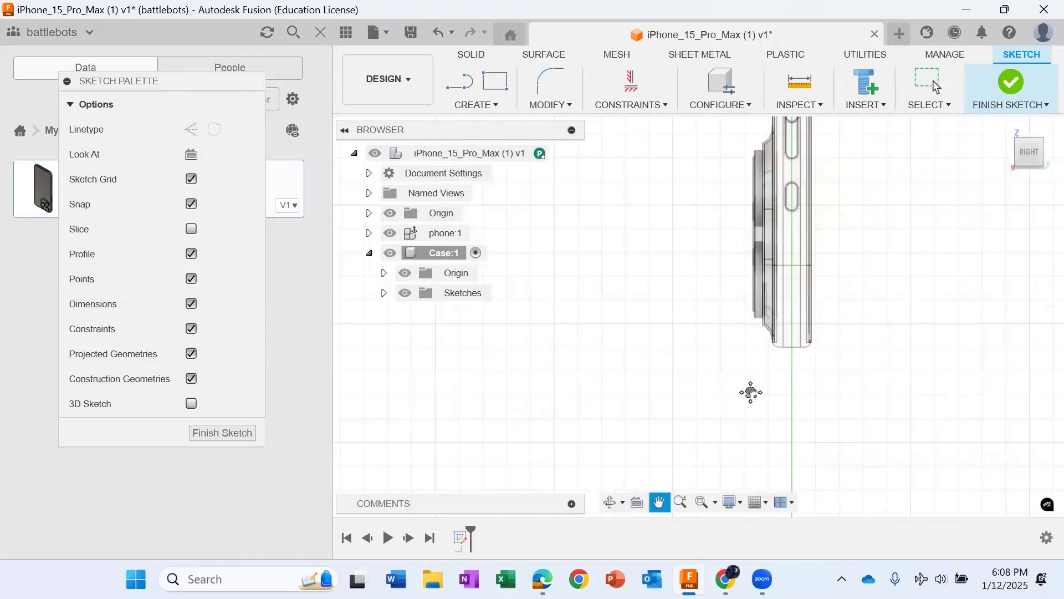
key(Escape)
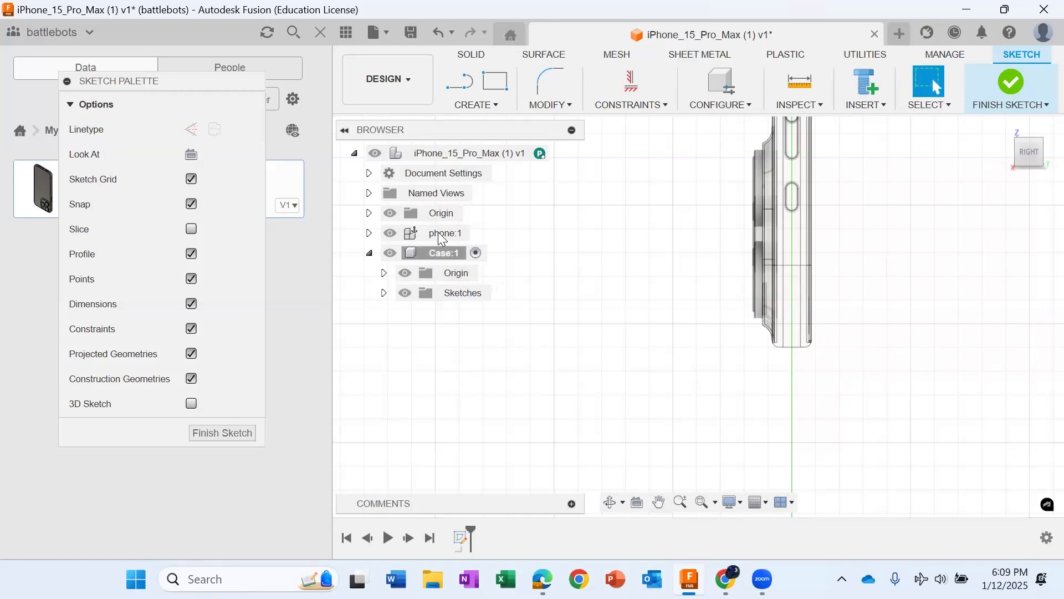
scroll(875, 367, down, 5)
scroll(857, 366, up, 6)
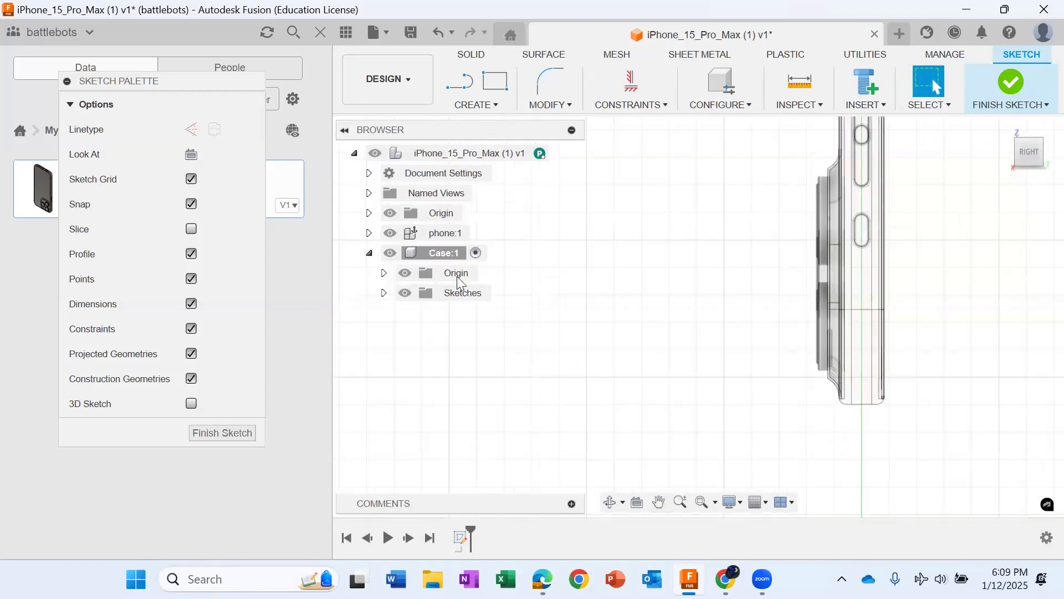
scroll(760, 386, up, 5)
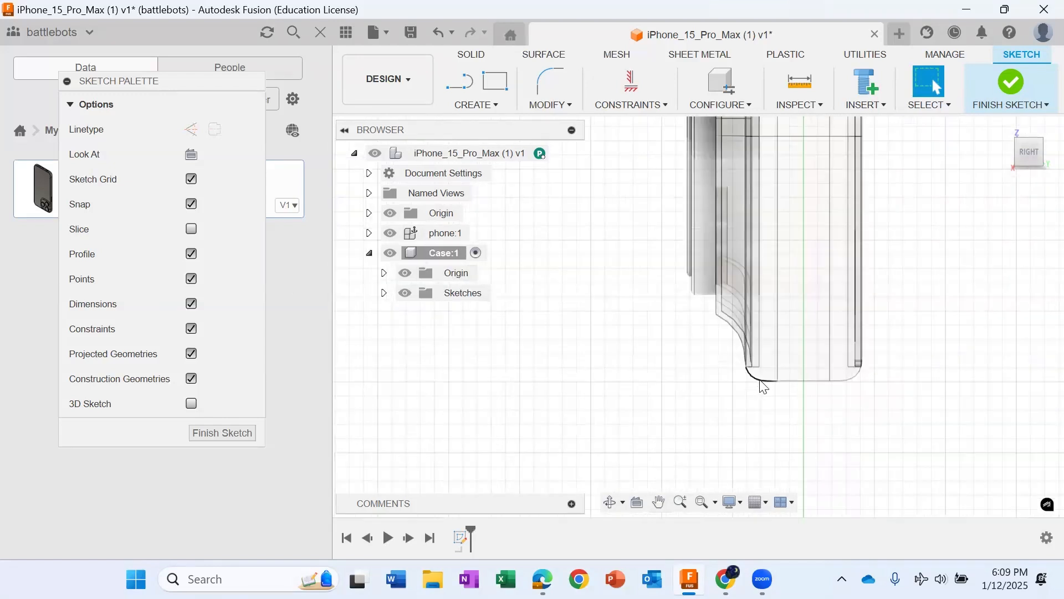
key(p)
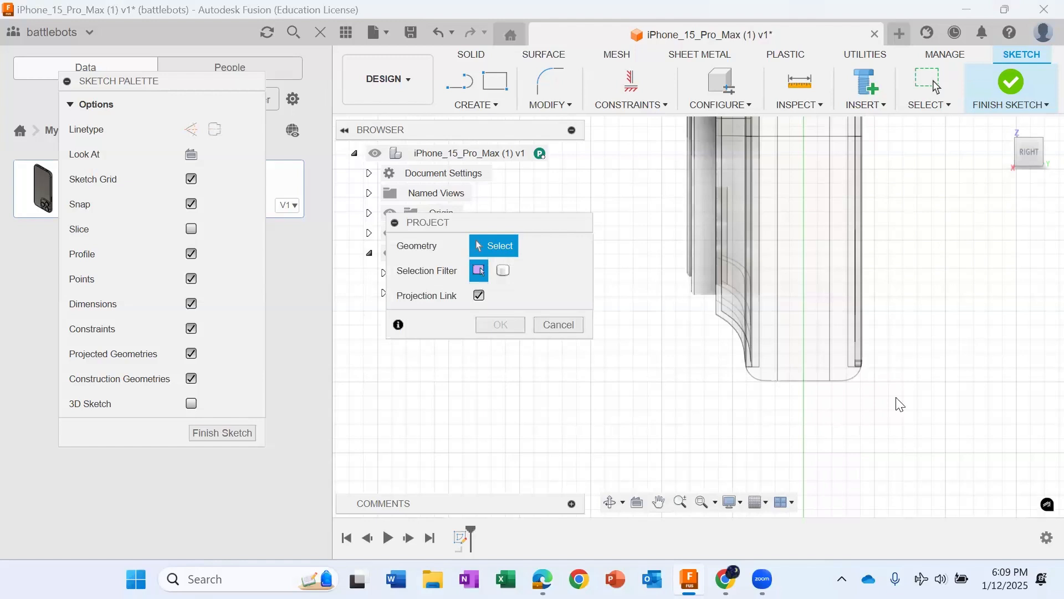
scroll(838, 395, up, 1)
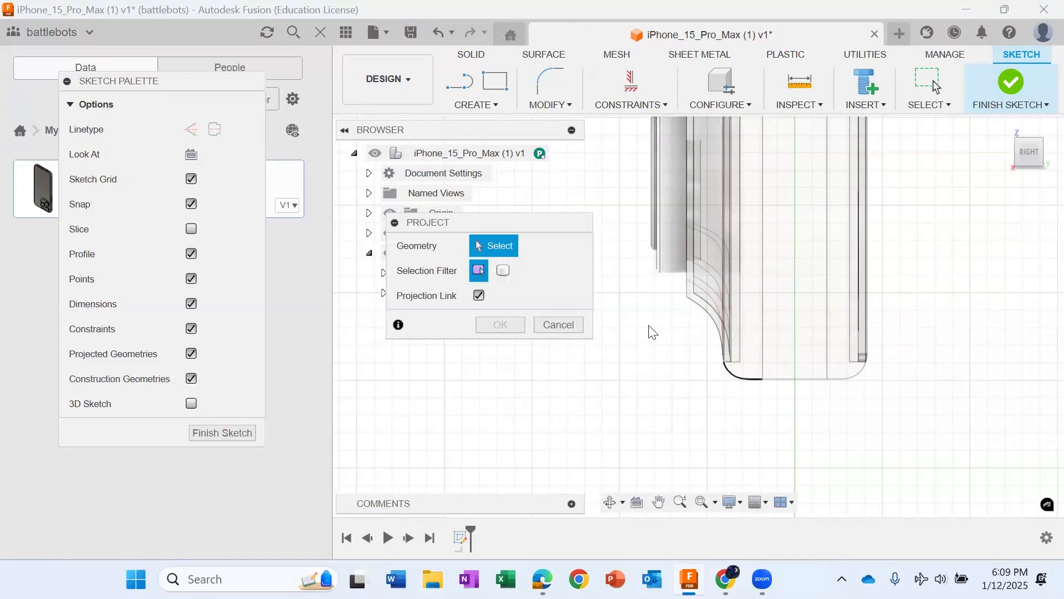
click(746, 381)
click(788, 378)
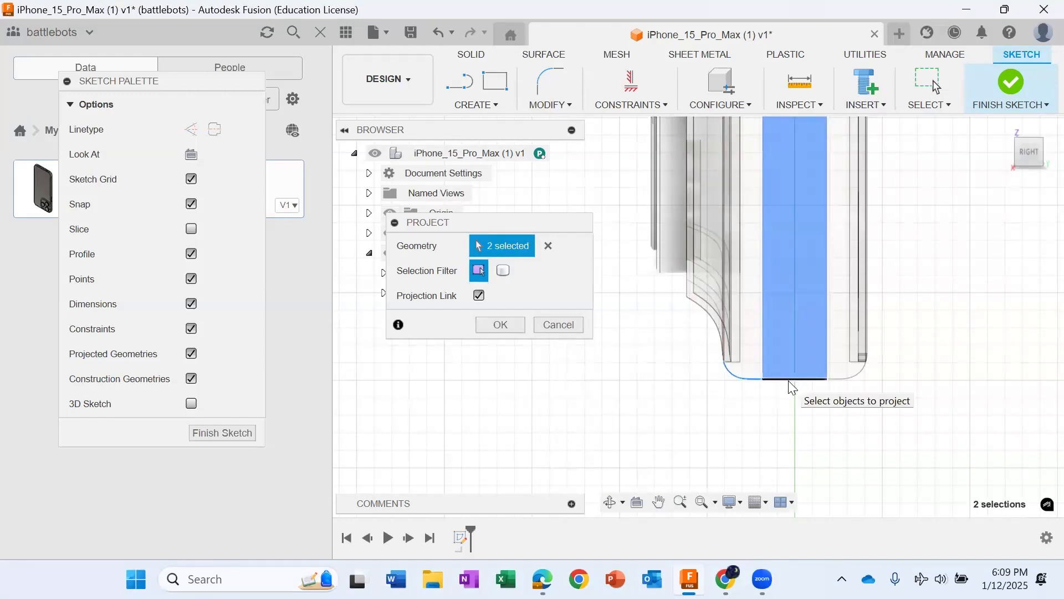
click(440, 37)
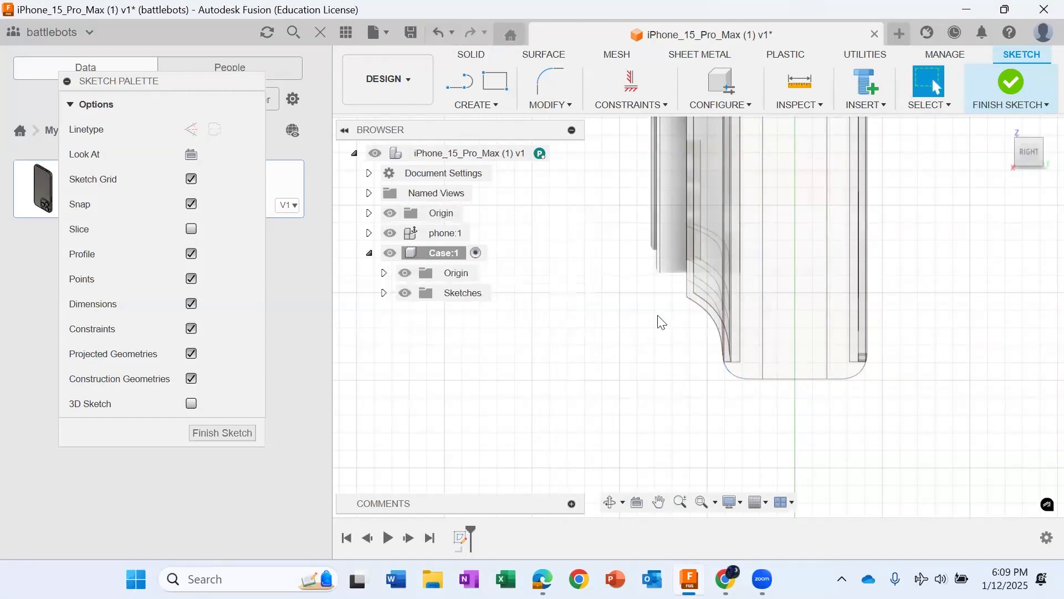
Step: Project the phone's two rounded bottom corner edges and the straight edge between them into the sketch, and finish the sketch
key(p)
click(733, 379)
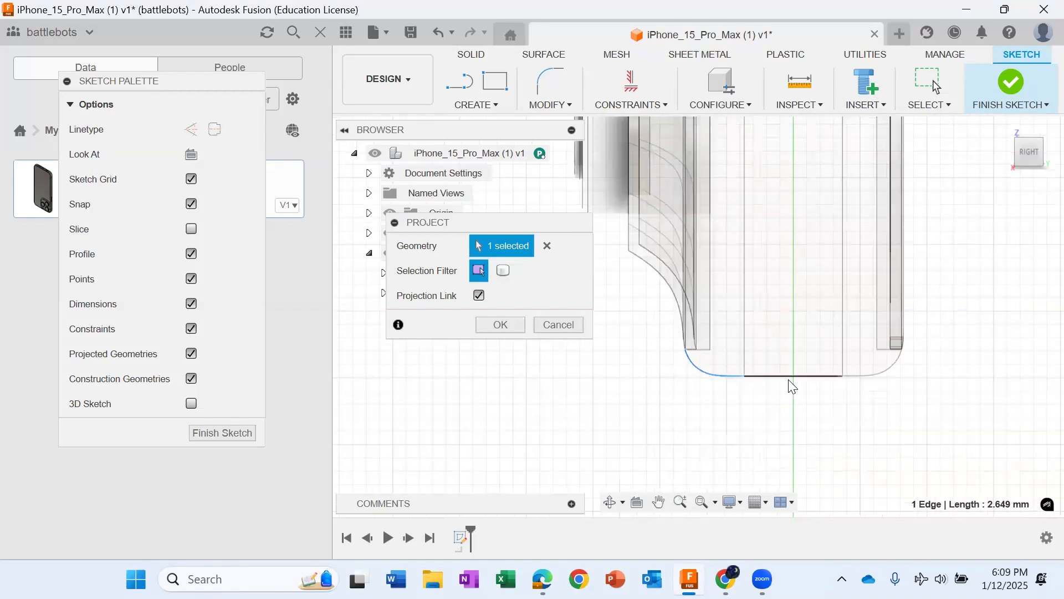
scroll(788, 383, up, 3)
click(774, 378)
click(884, 377)
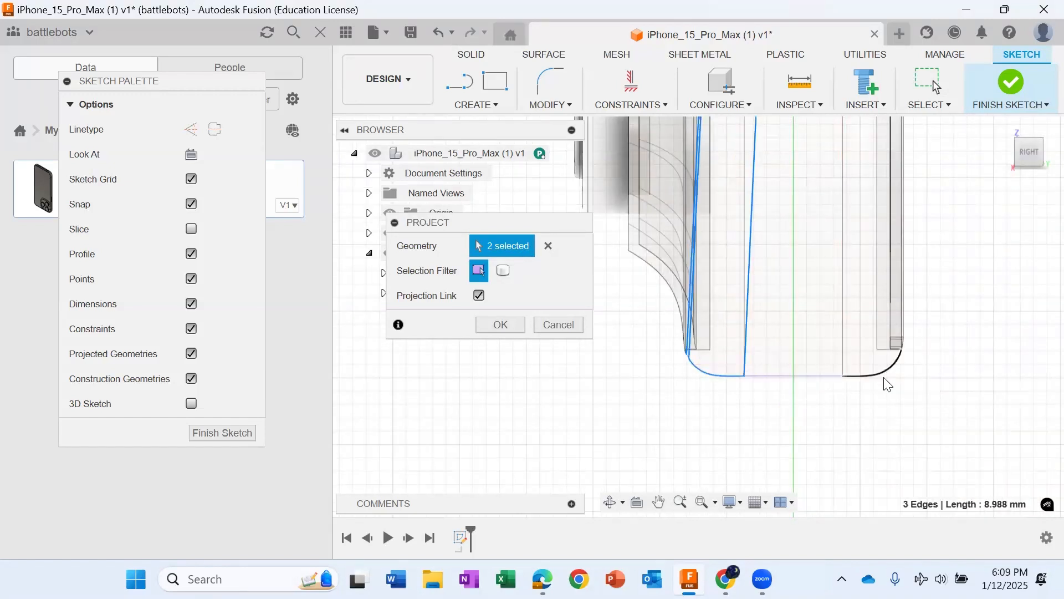
scroll(884, 377, down, 3)
click(1012, 82)
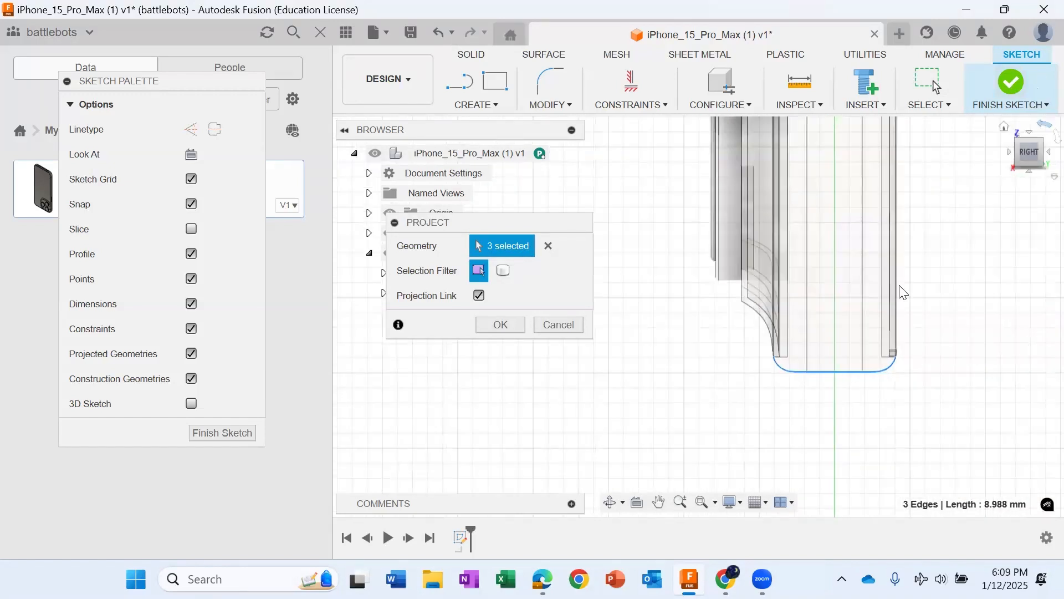
Step: Create a second sketch in the Case component on the YZ plane that holds the projected bottom outline
scroll(905, 417, down, 4)
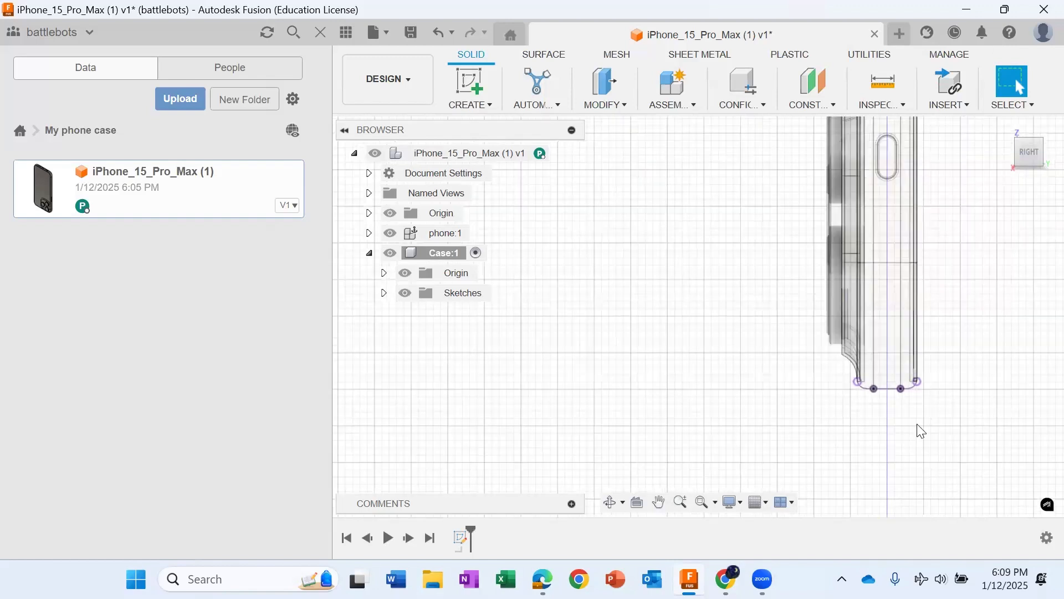
scroll(909, 400, up, 1)
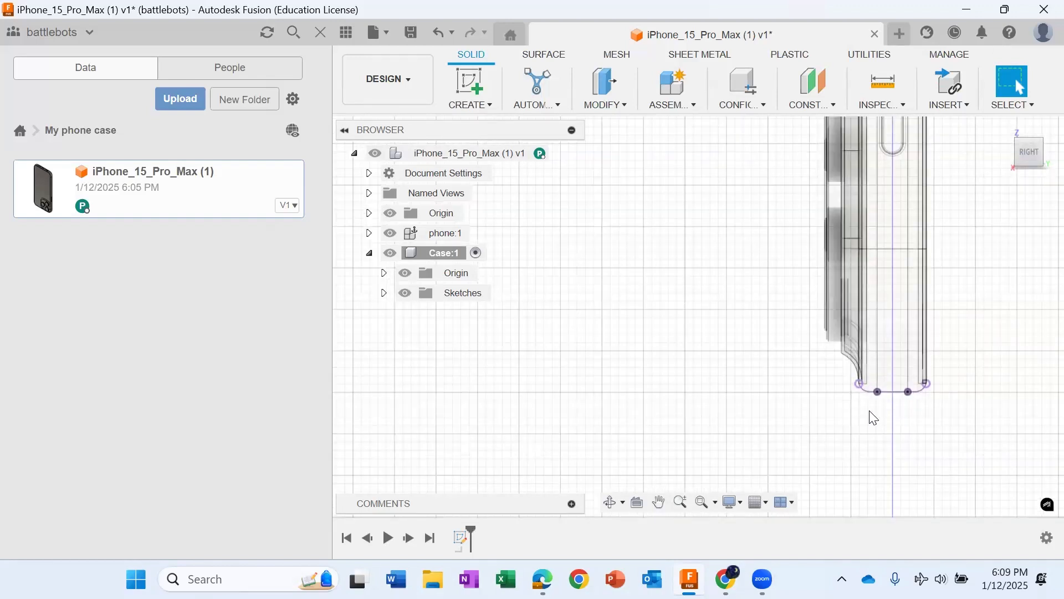
scroll(936, 420, up, 2)
scroll(798, 384, up, 1)
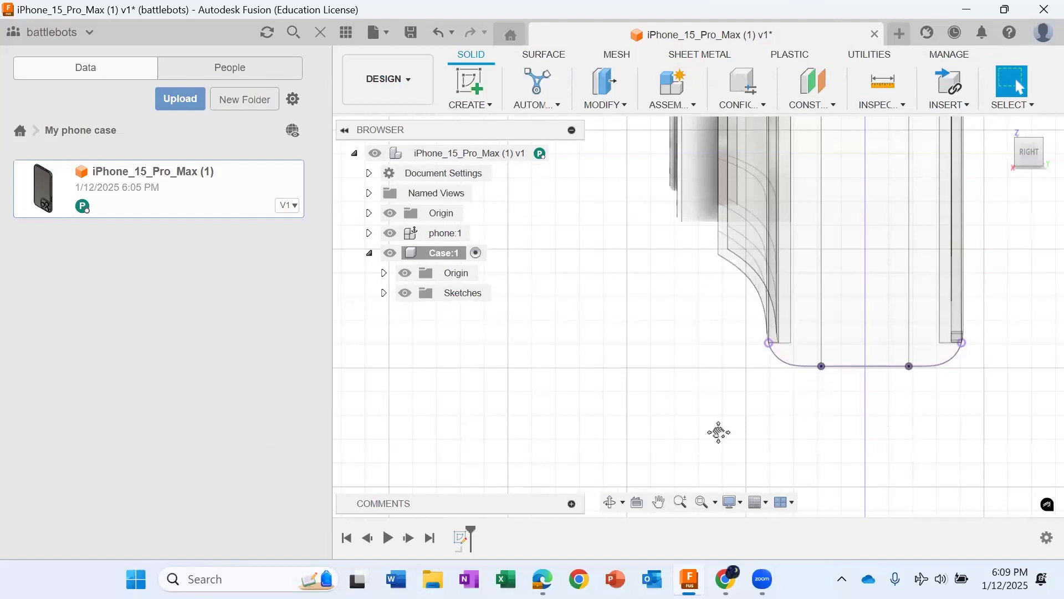
middle_drag(755, 406, 651, 430)
click(608, 110)
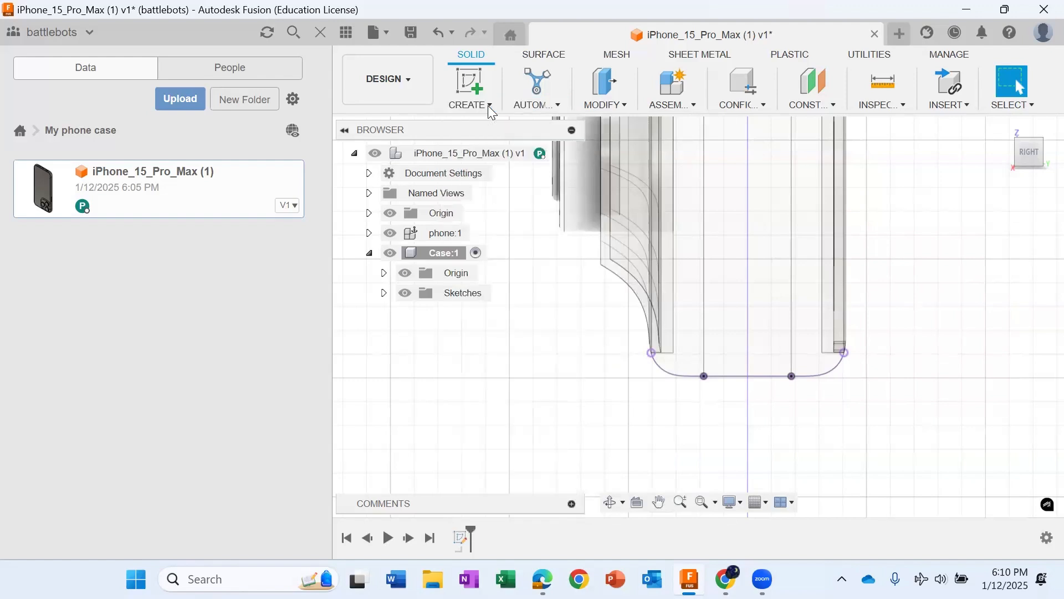
click(488, 105)
click(683, 392)
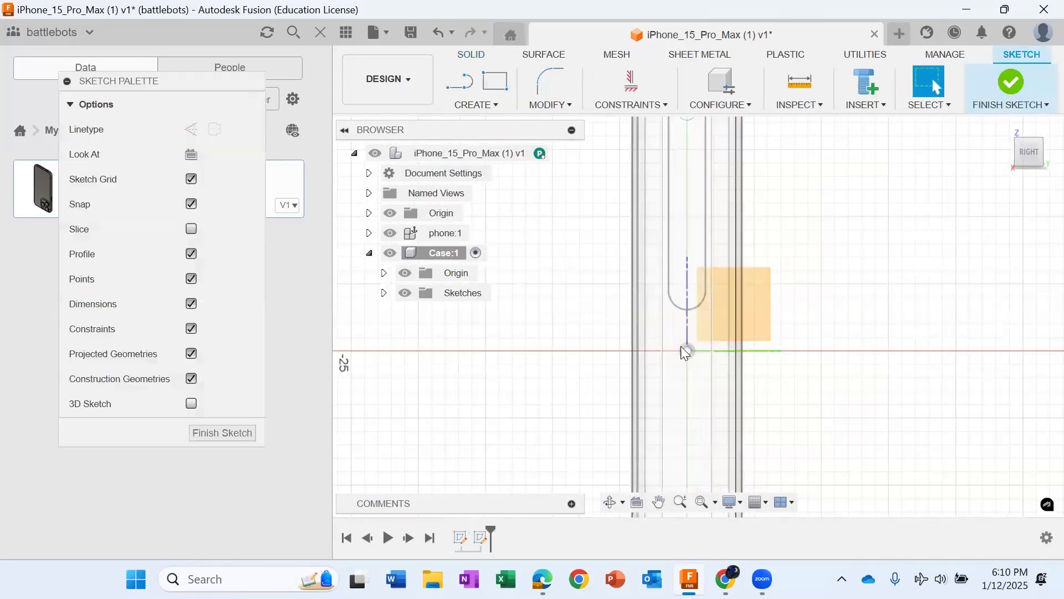
Step: Offset the chained projected outline of the phone's bottom end by 0.25 mm
click(659, 504)
drag(789, 456, 822, 200)
mouse_move(822, 360)
mouse_down()
mouse_move(811, 164)
mouse_move(822, 183)
mouse_move(813, 209)
mouse_move(826, 214)
mouse_up()
drag(826, 444, 826, 211)
click(570, 111)
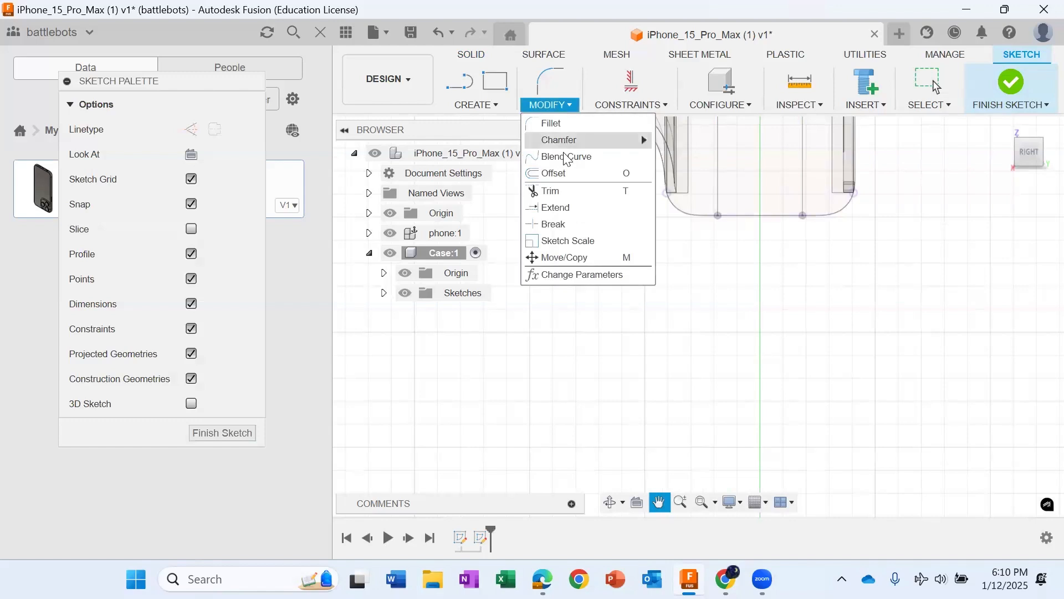
click(561, 174)
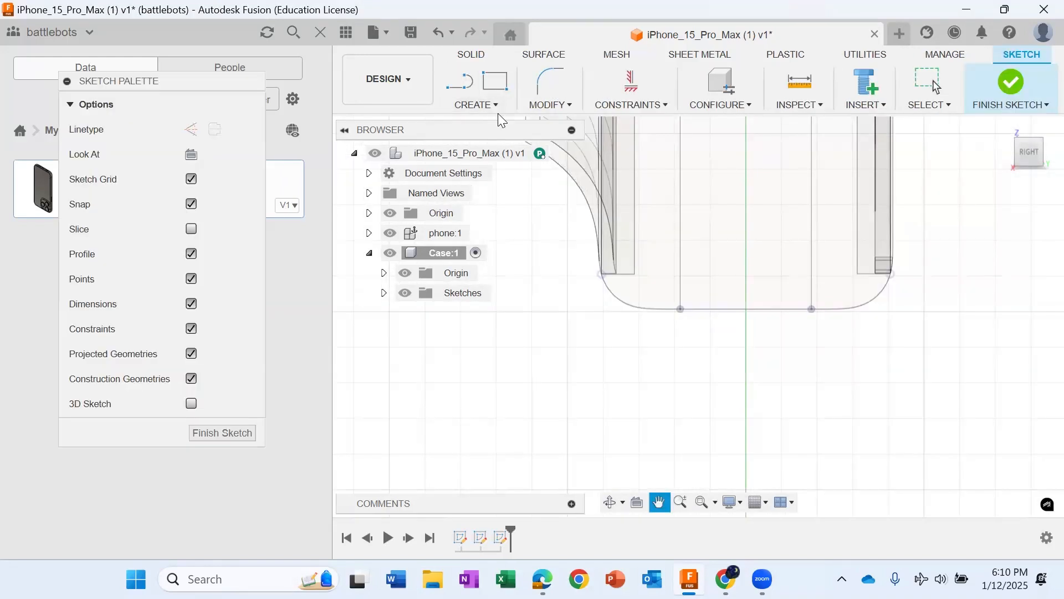
click(561, 104)
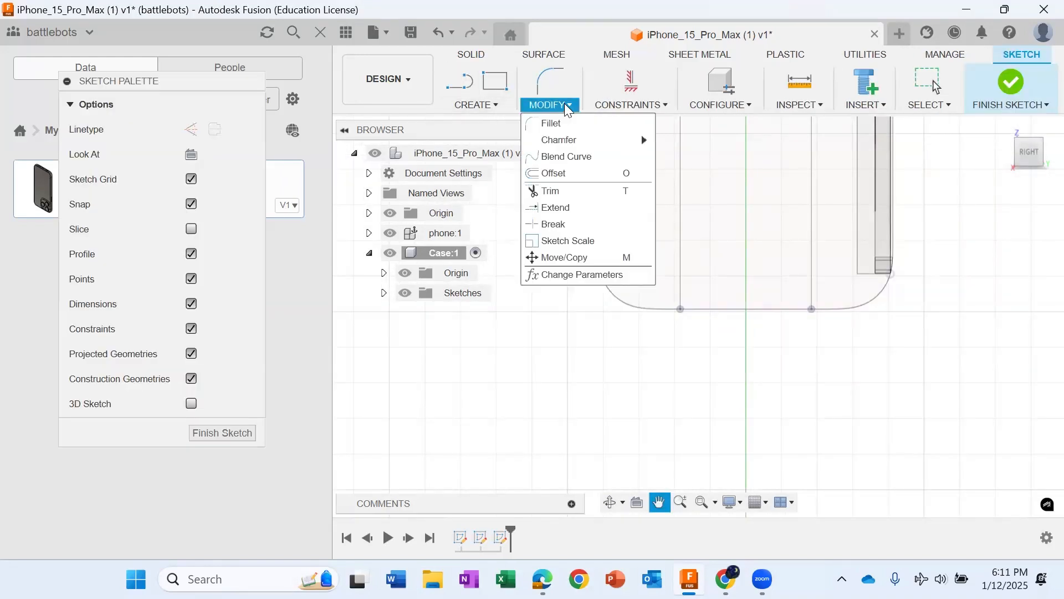
click(552, 177)
scroll(656, 302, up, 3)
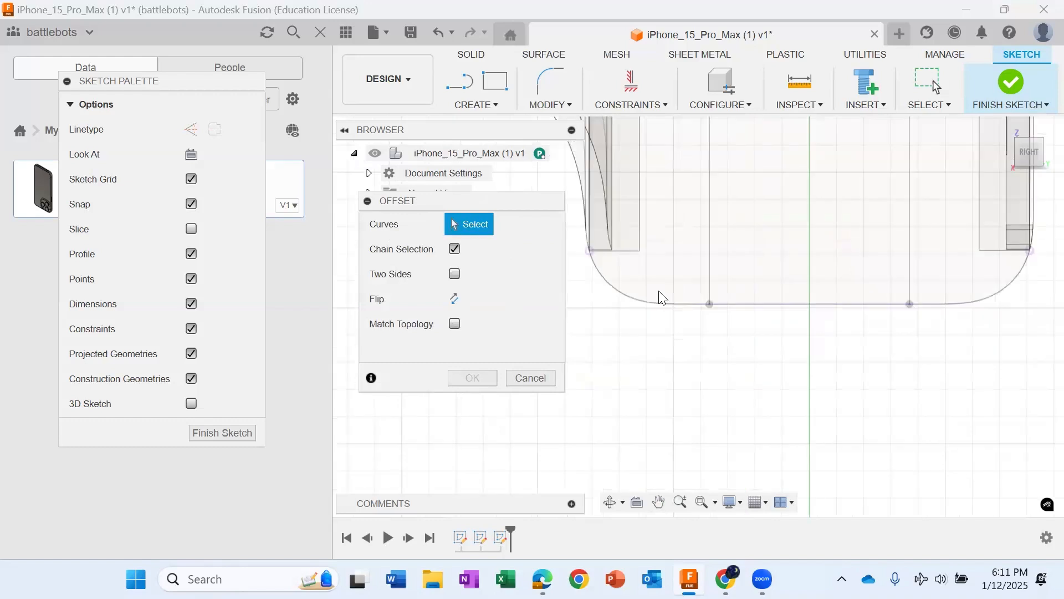
scroll(671, 315, down, 3)
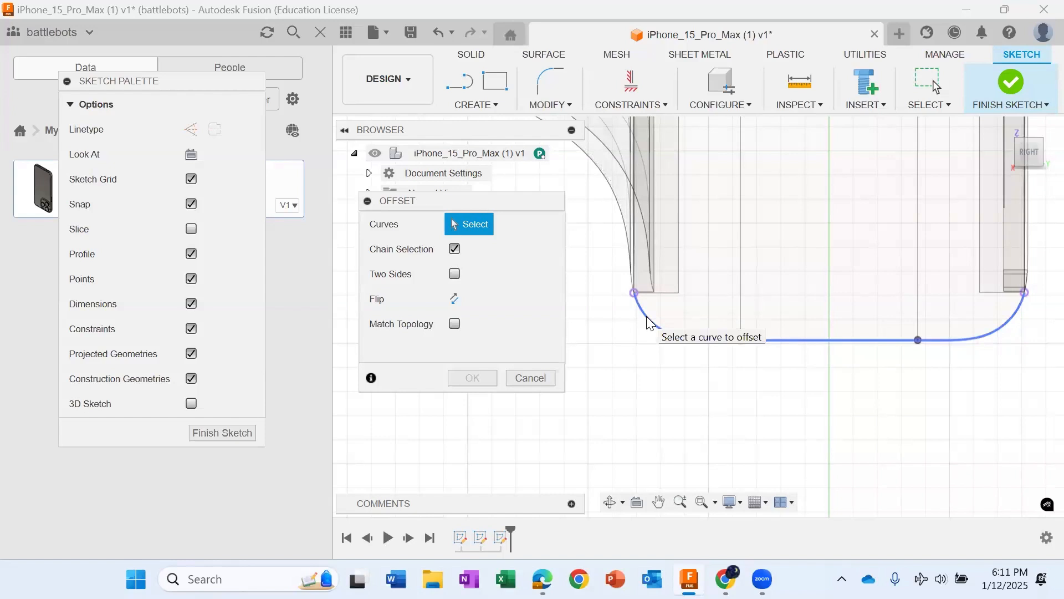
click(650, 323)
drag(674, 284, 624, 324)
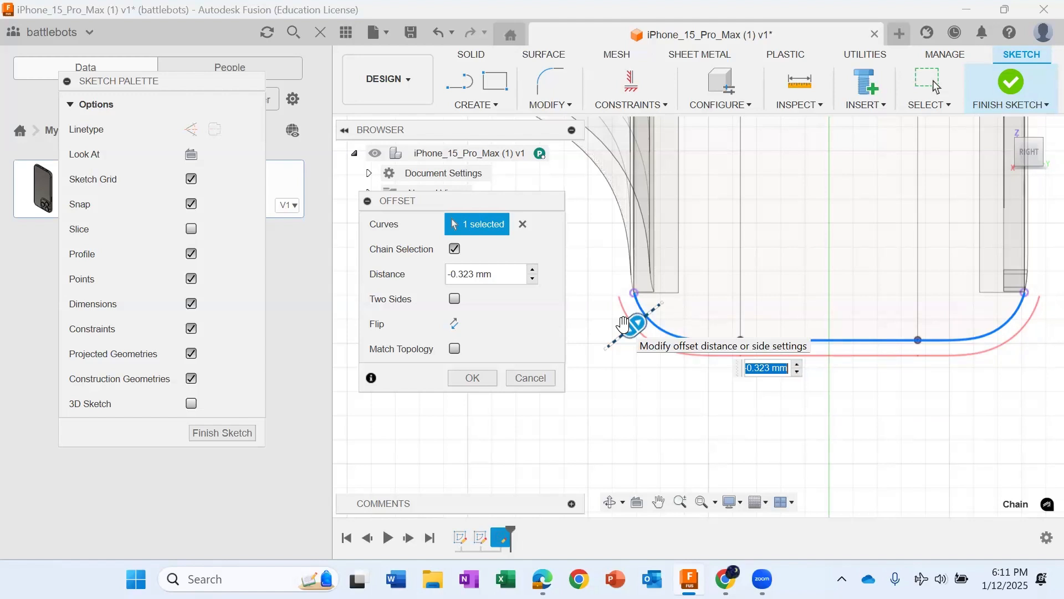
text(0.25)
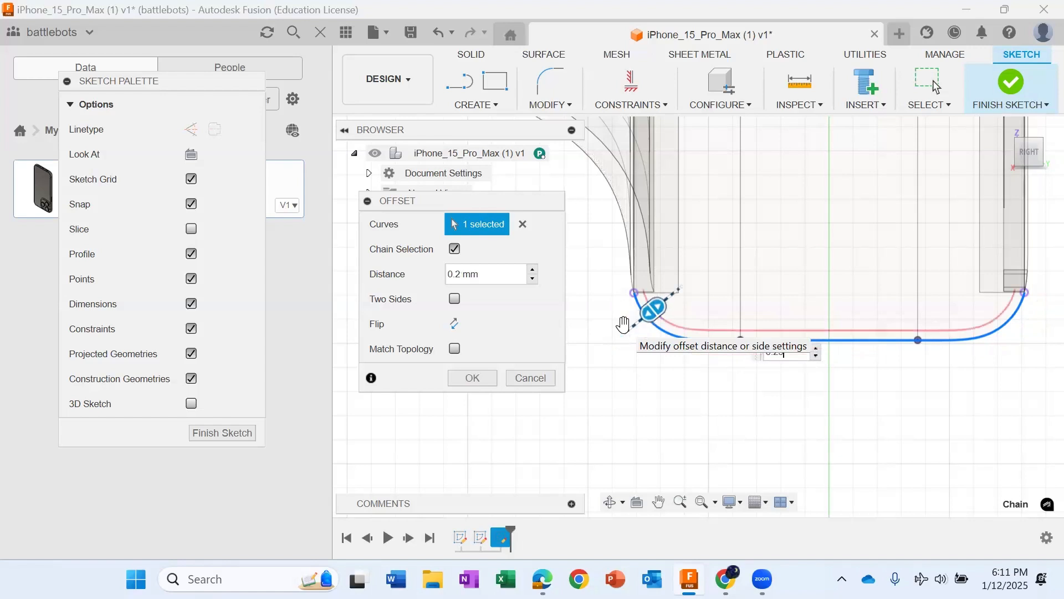
key(Return)
Step: Set the offset dimension to -0.25 mm to place the offset curve outside the projected outline
scroll(670, 333, up, 5)
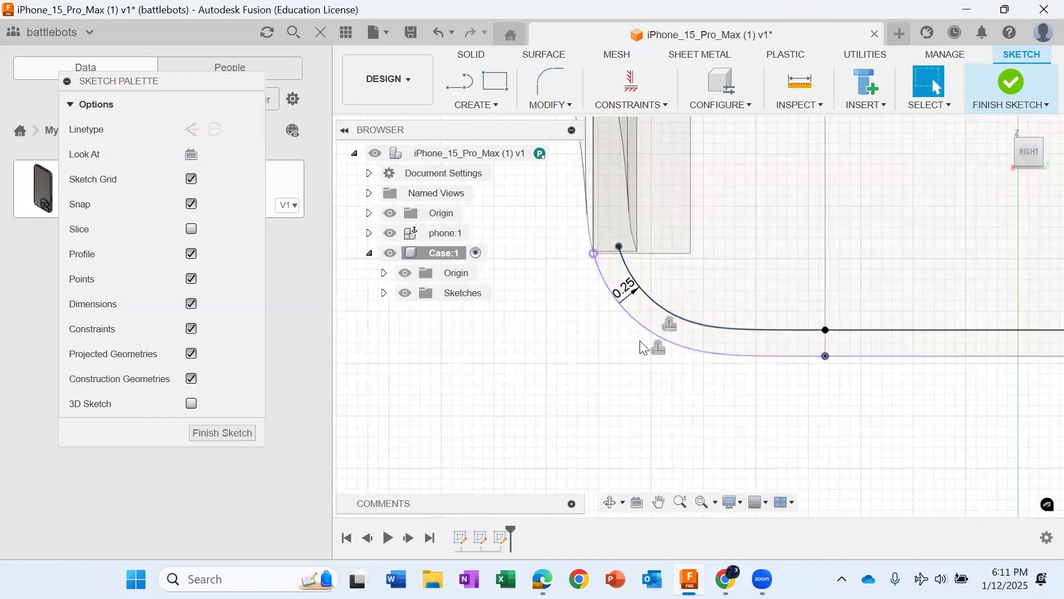
scroll(615, 355, down, 4)
scroll(614, 344, up, 3)
double_click(612, 322)
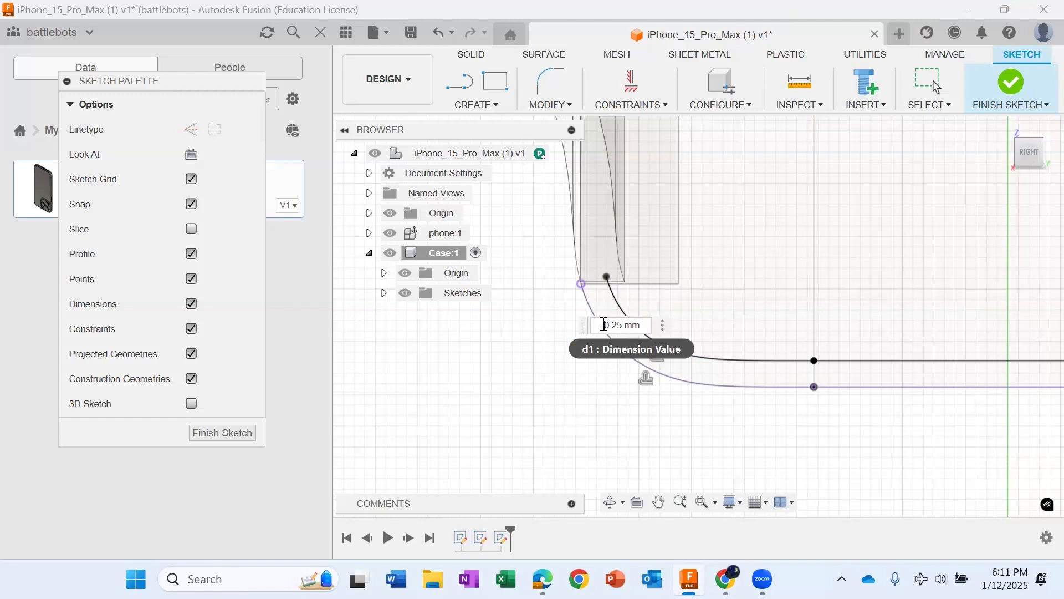
key(Return)
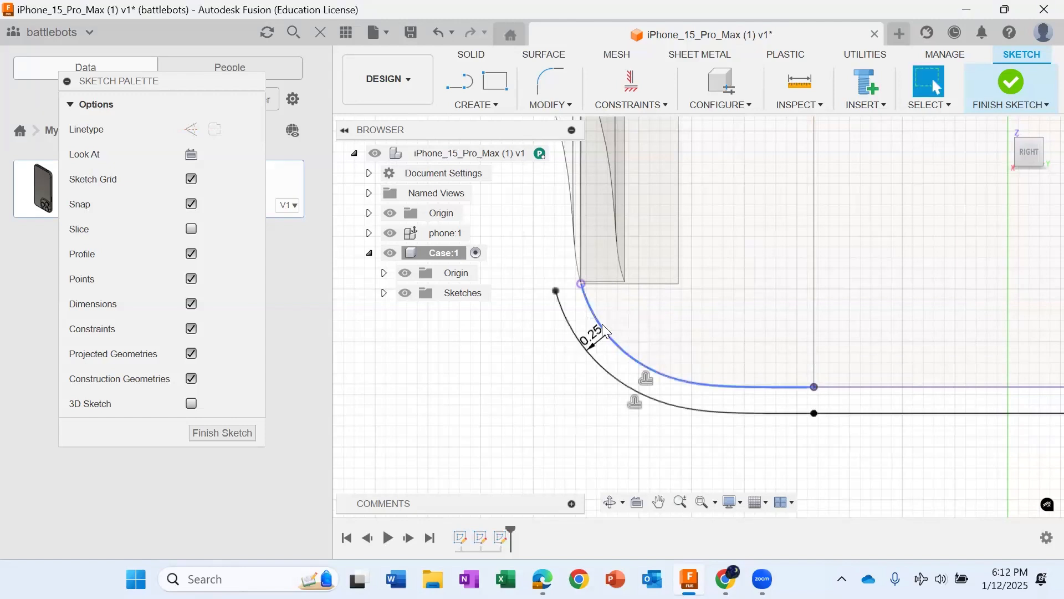
Step: Try the offset dimension at 0.25 mm on the inside of the outline, and set it back to -0.25 mm
scroll(598, 363, up, 1)
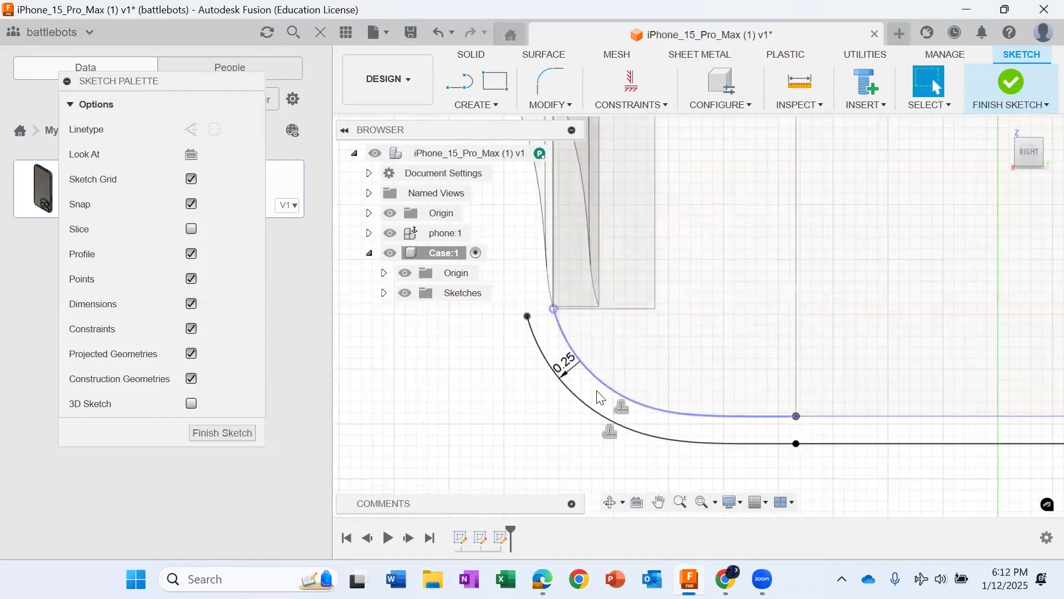
scroll(605, 377, down, 5)
scroll(820, 377, up, 4)
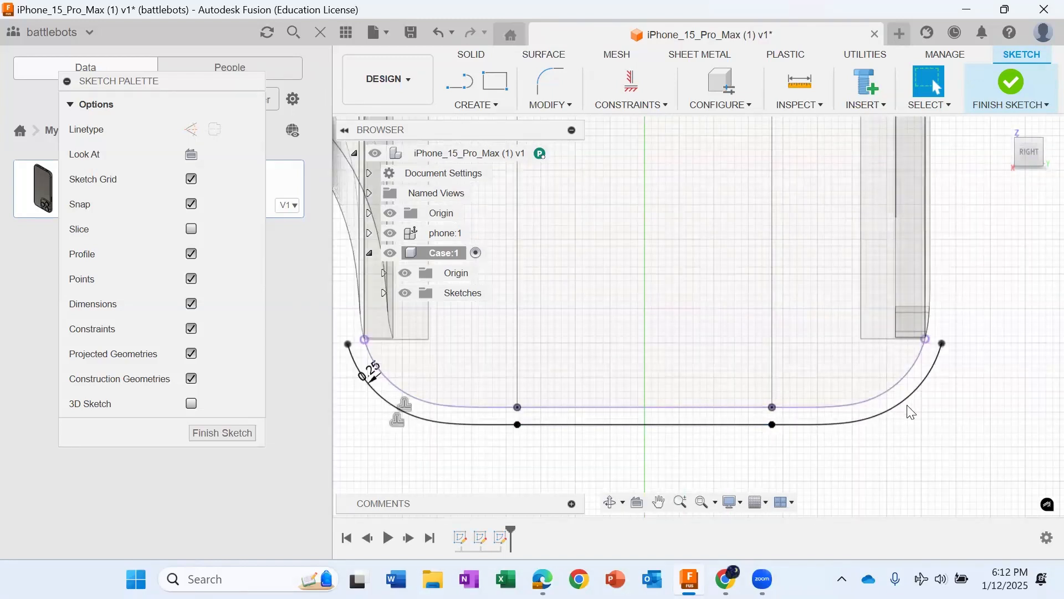
scroll(832, 427, down, 2)
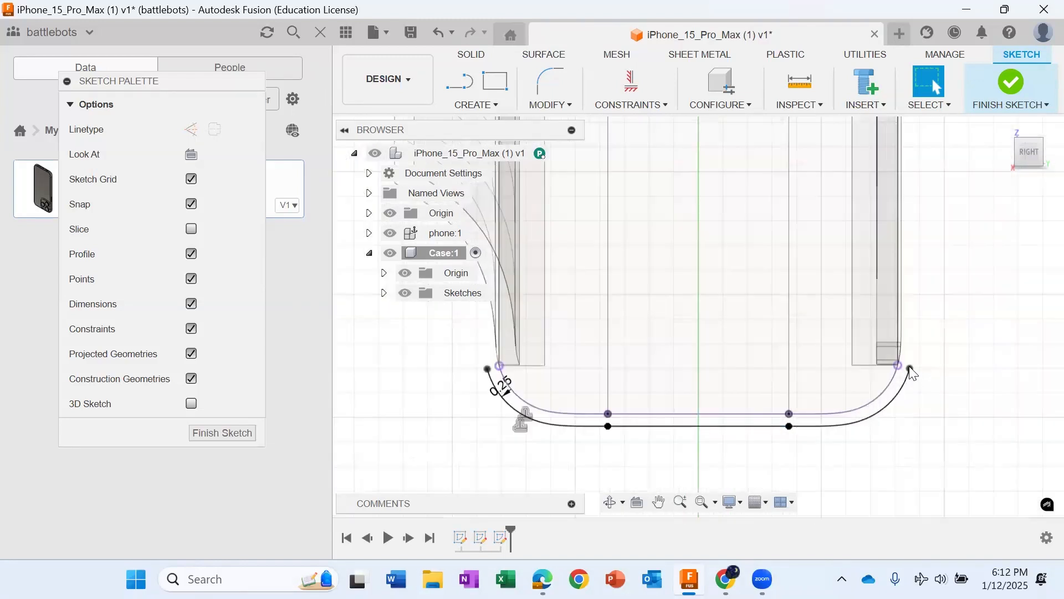
double_click(509, 393)
click(493, 386)
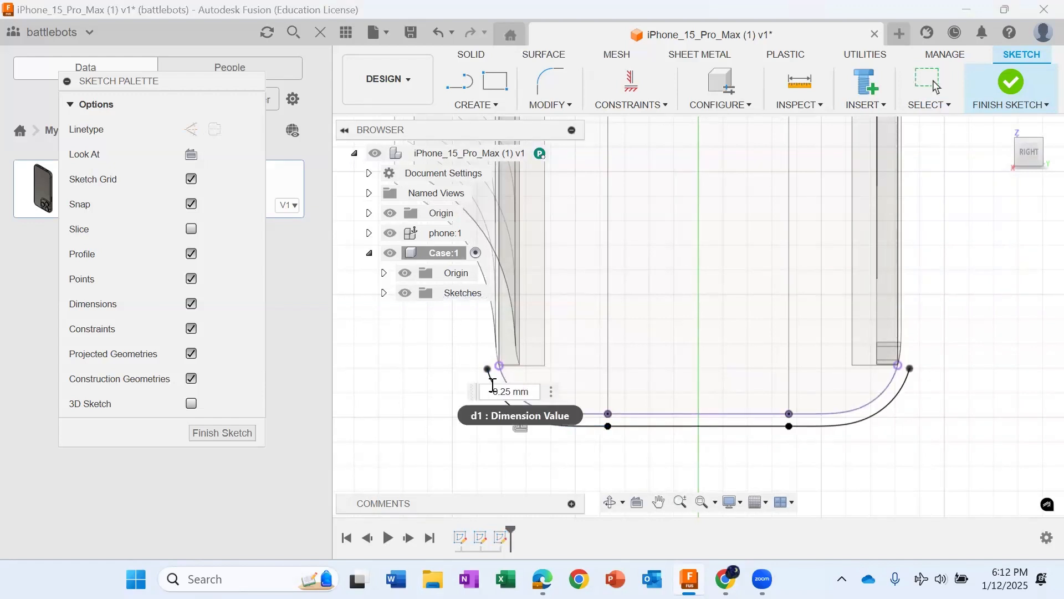
key(BackSpace)
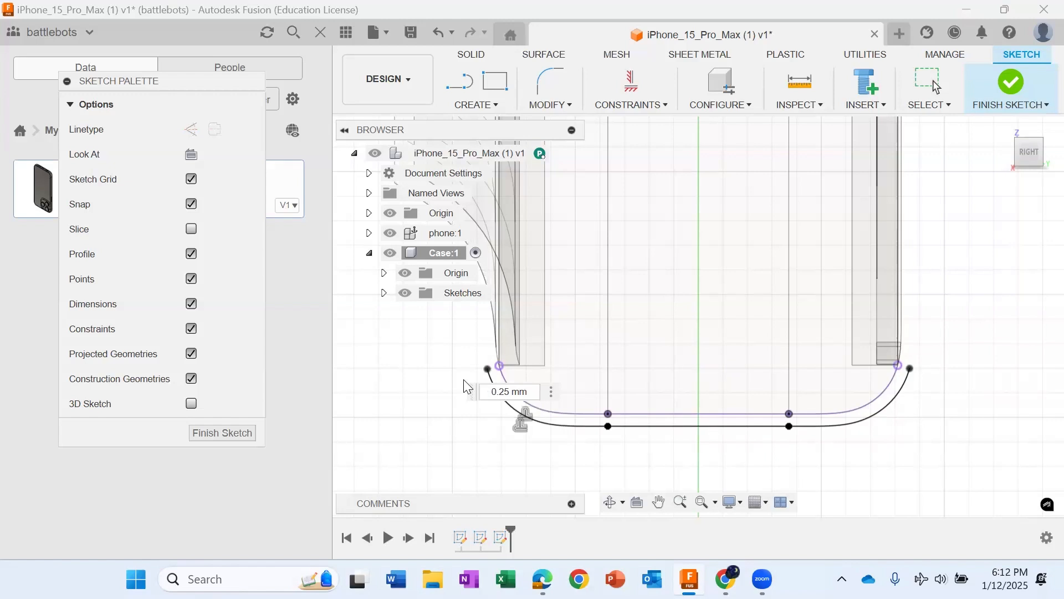
key(Return)
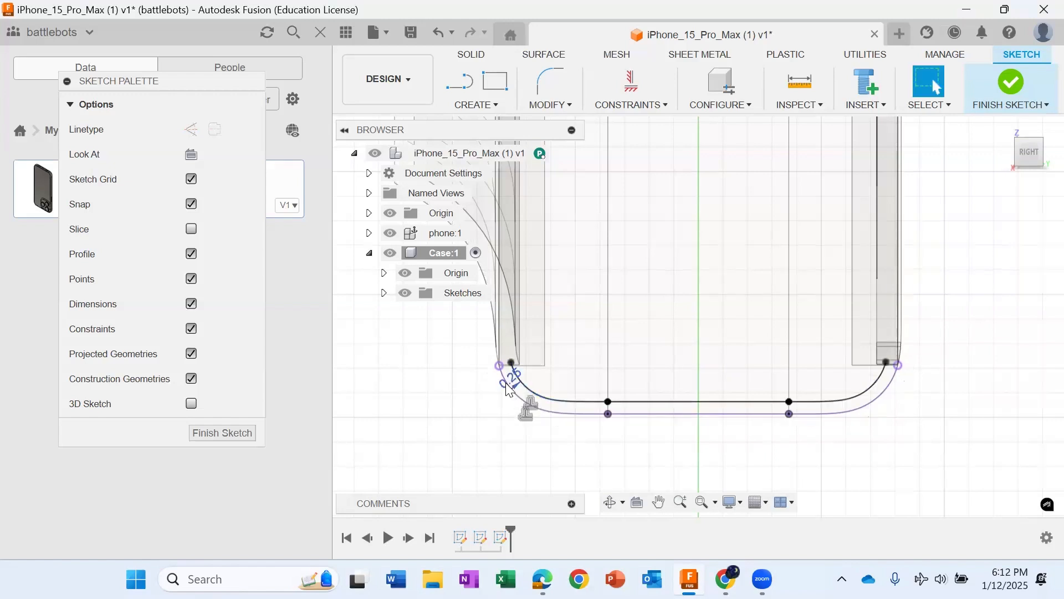
double_click(511, 383)
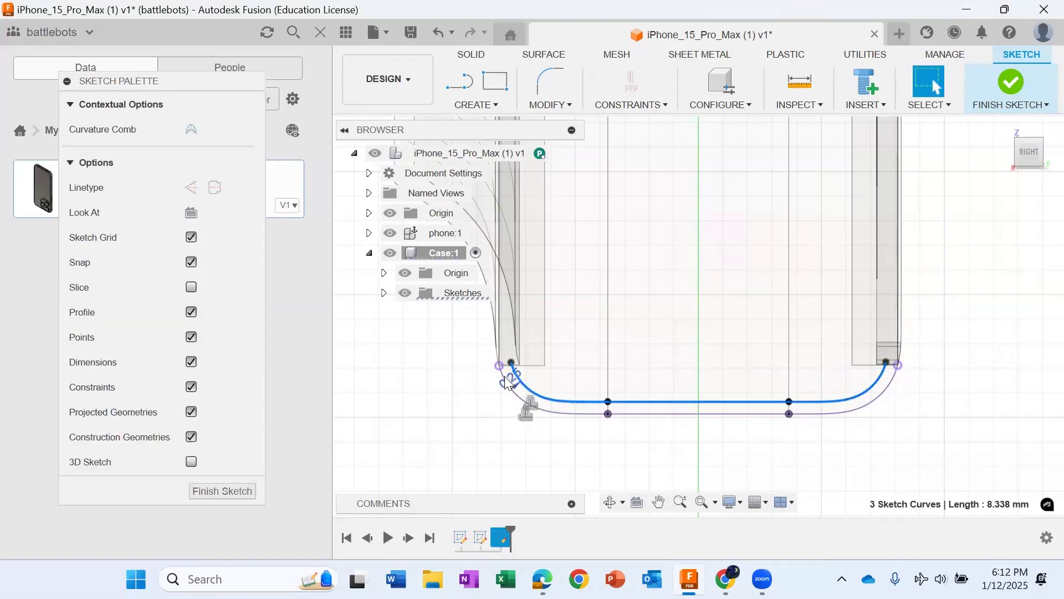
double_click(510, 382)
text(-)
key(Return)
Step: Sketch a horizontal line 2 mm long outward from the right endpoint of the offset outline
scroll(499, 388, down, 3)
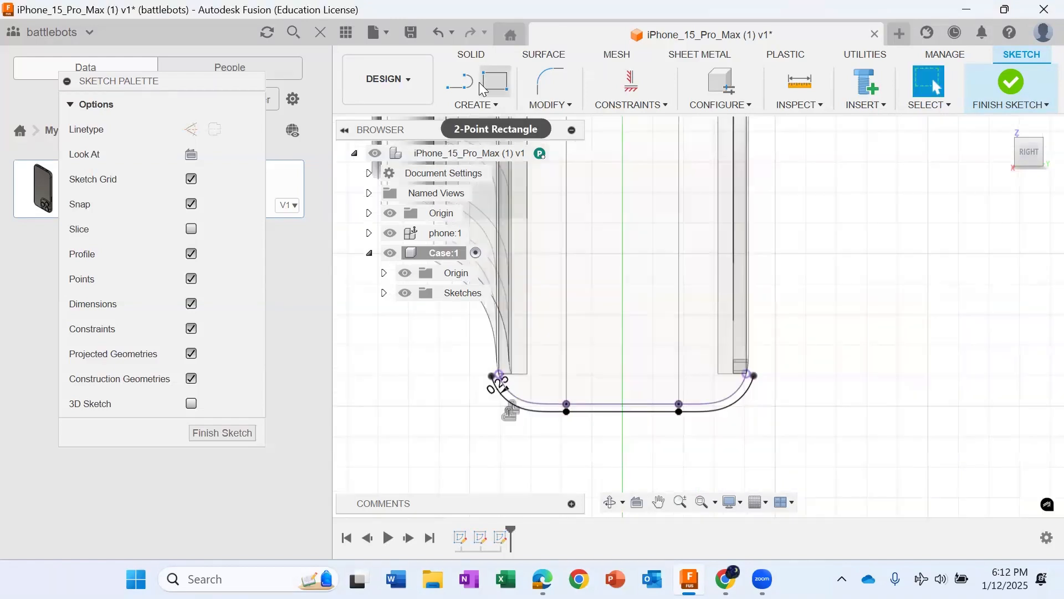
click(470, 82)
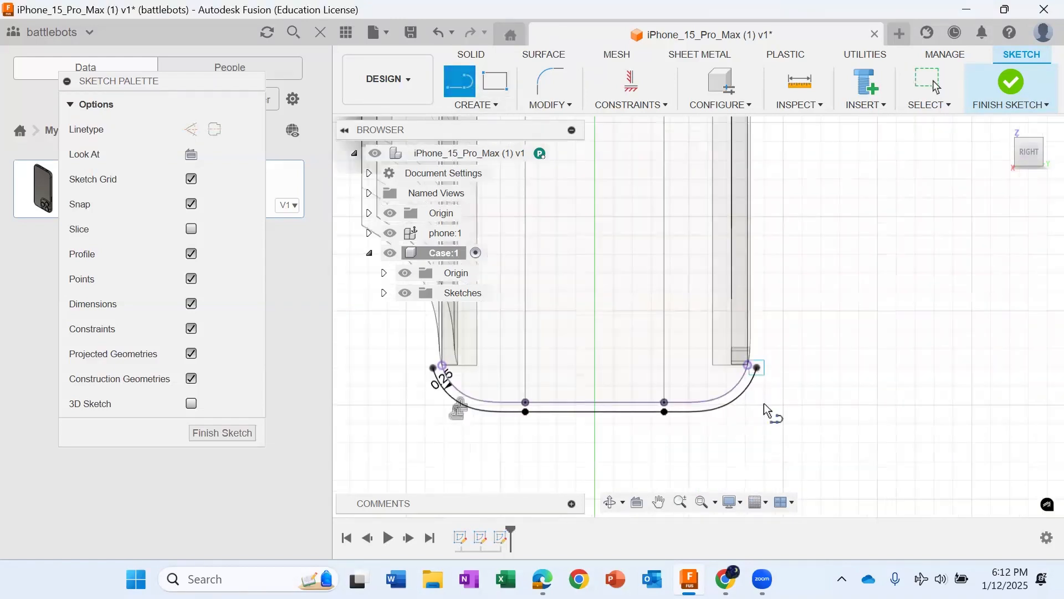
scroll(766, 383, down, 1)
click(761, 376)
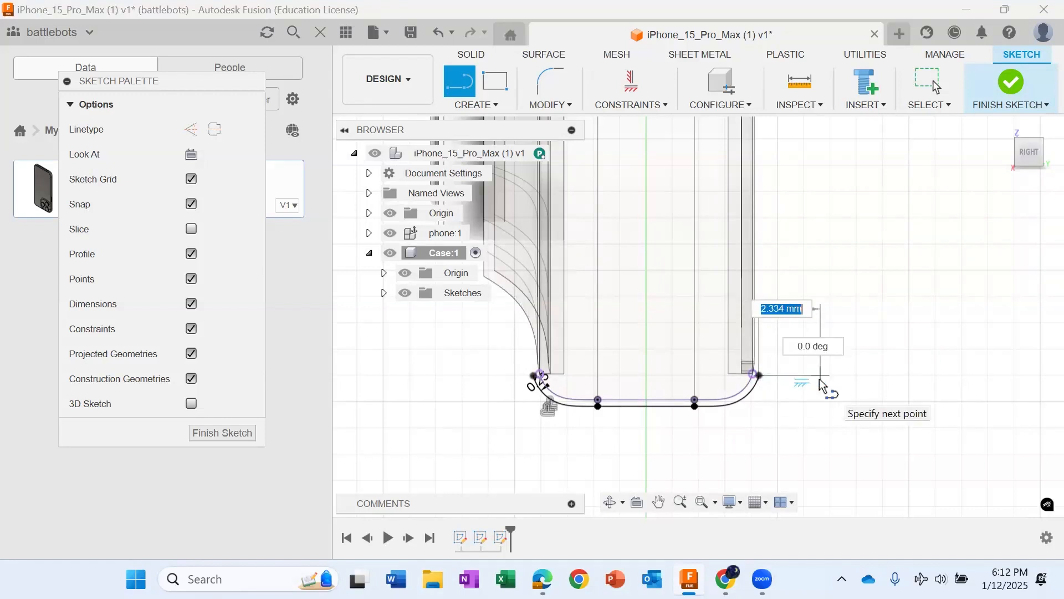
text(1.5)
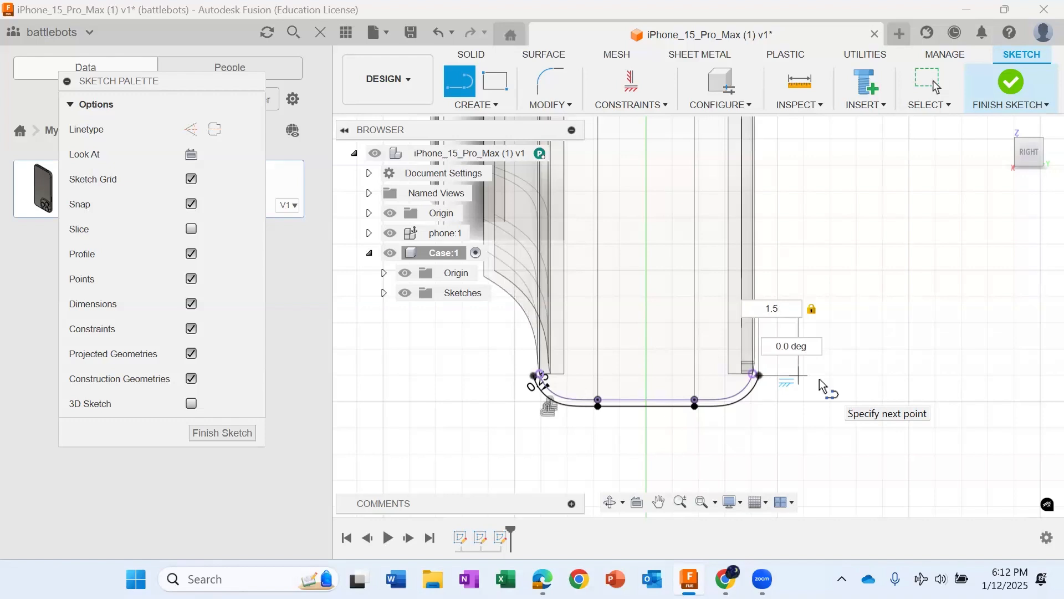
key(Tab)
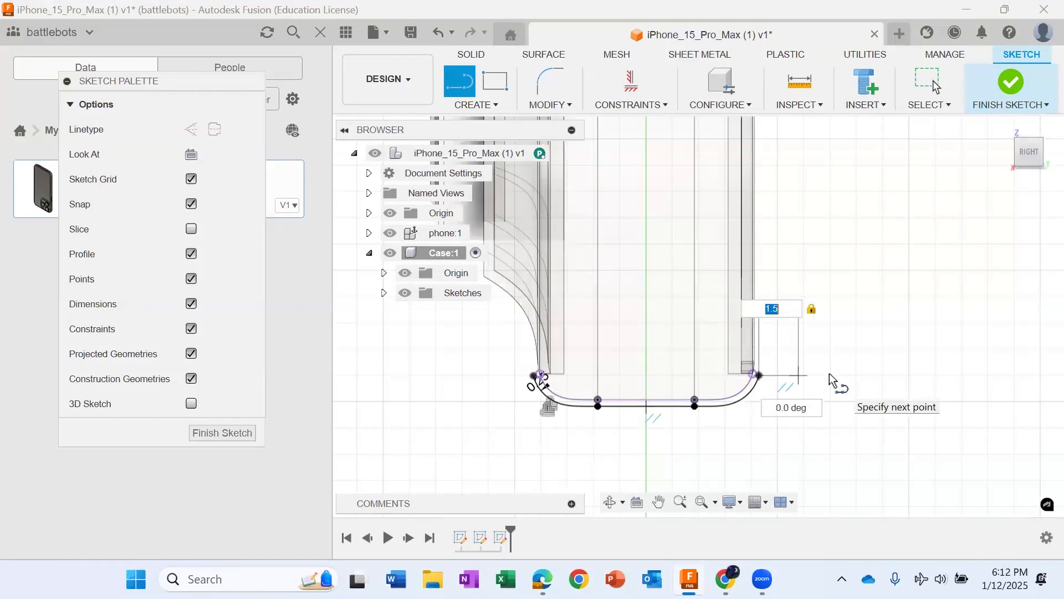
key(BackSpace)
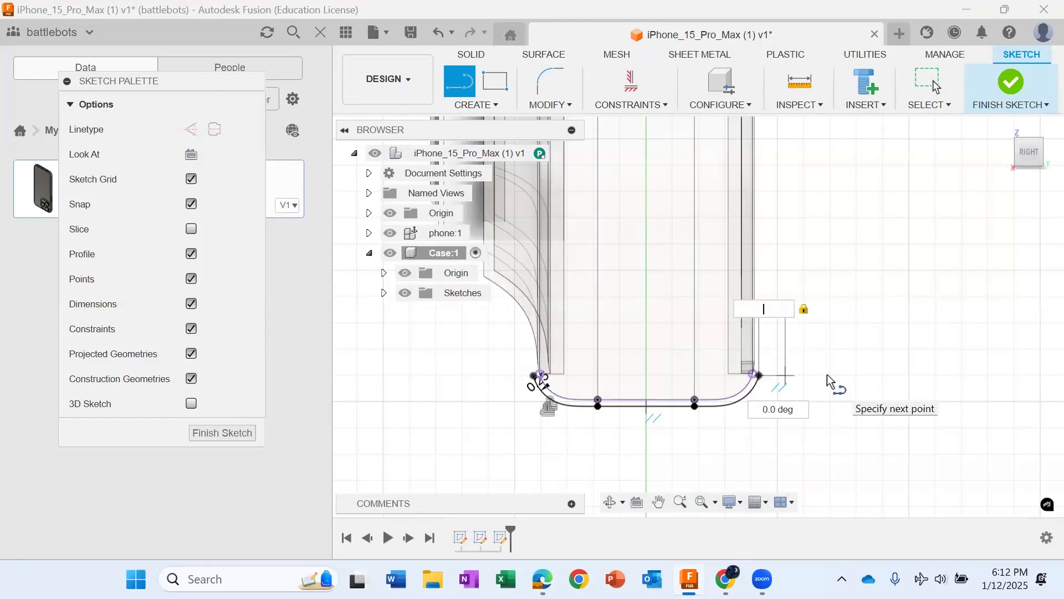
text(2mm)
key(Return)
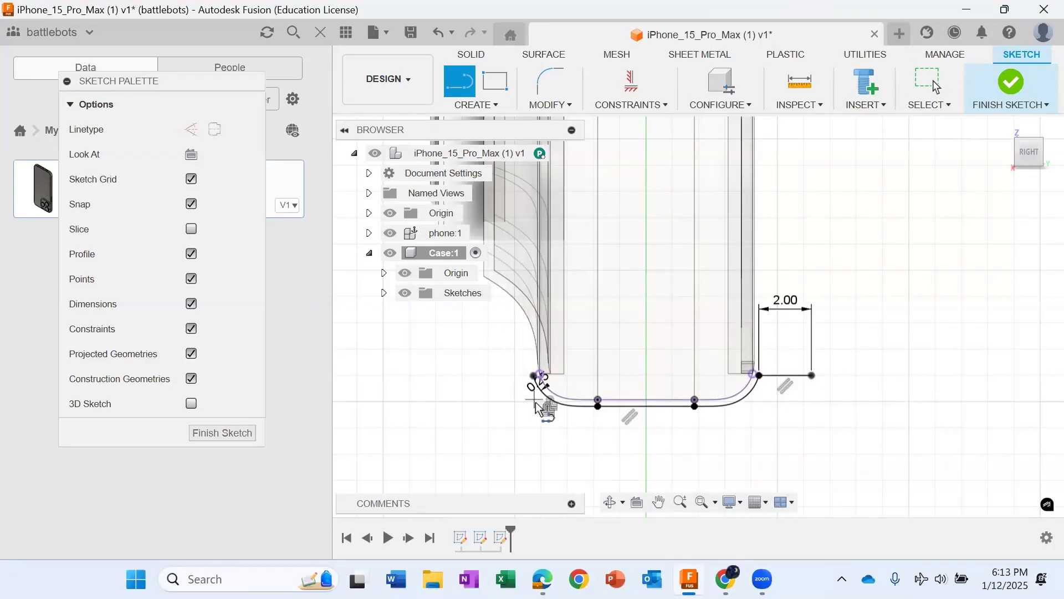
Step: Sketch a horizontal line outward from the left endpoint of the offset outline and dimension it to 2 mm
scroll(539, 380, up, 2)
click(506, 367)
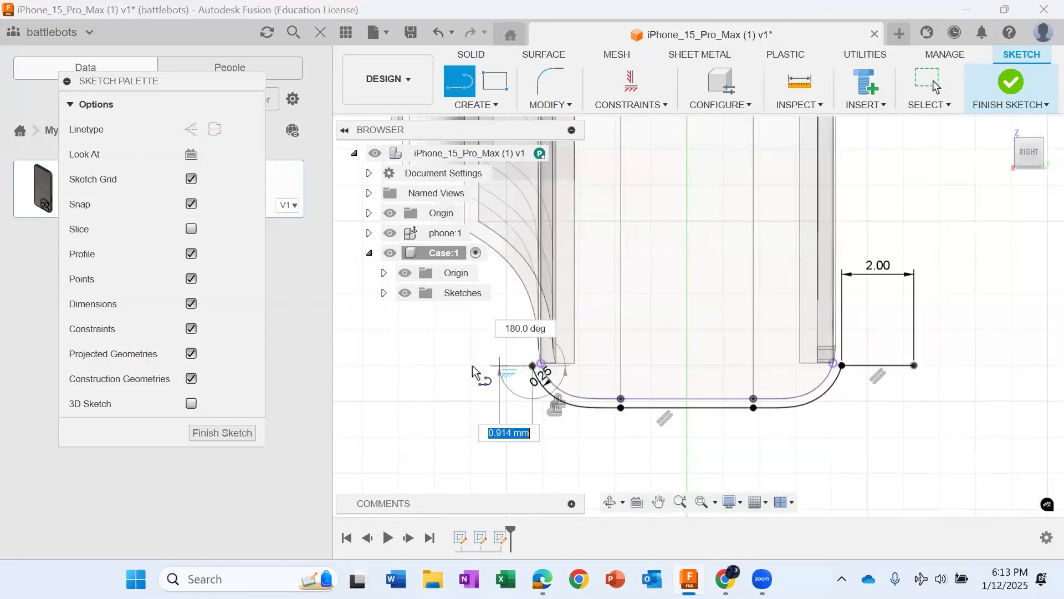
click(456, 367)
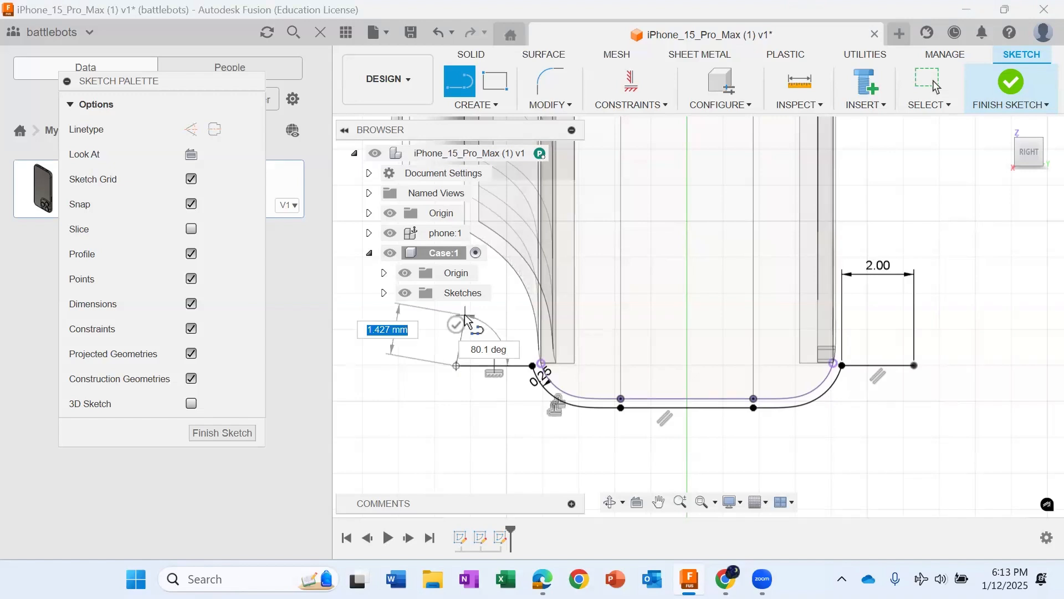
key(Escape)
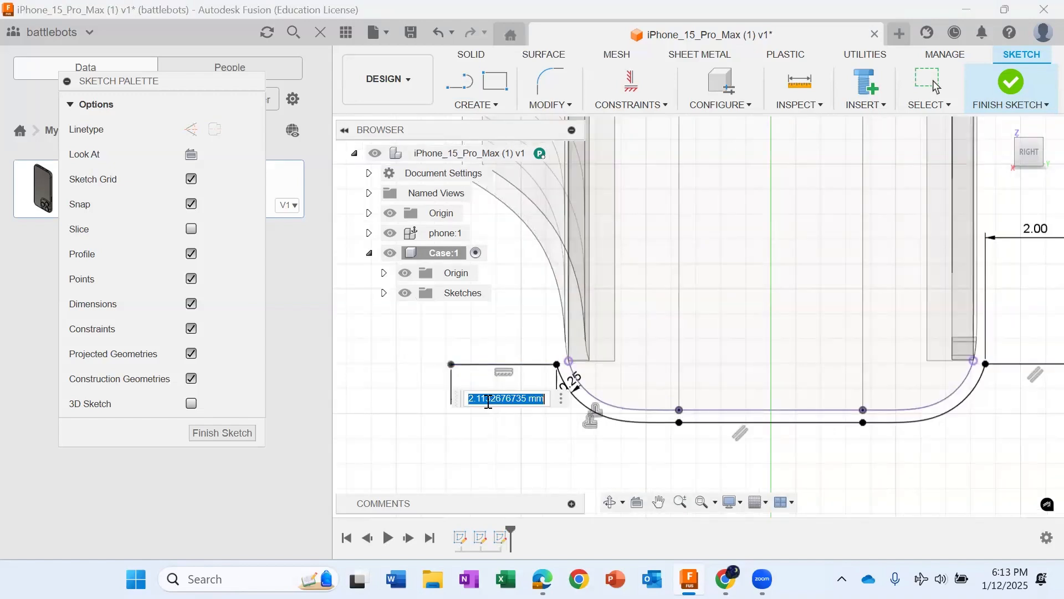
text(2)
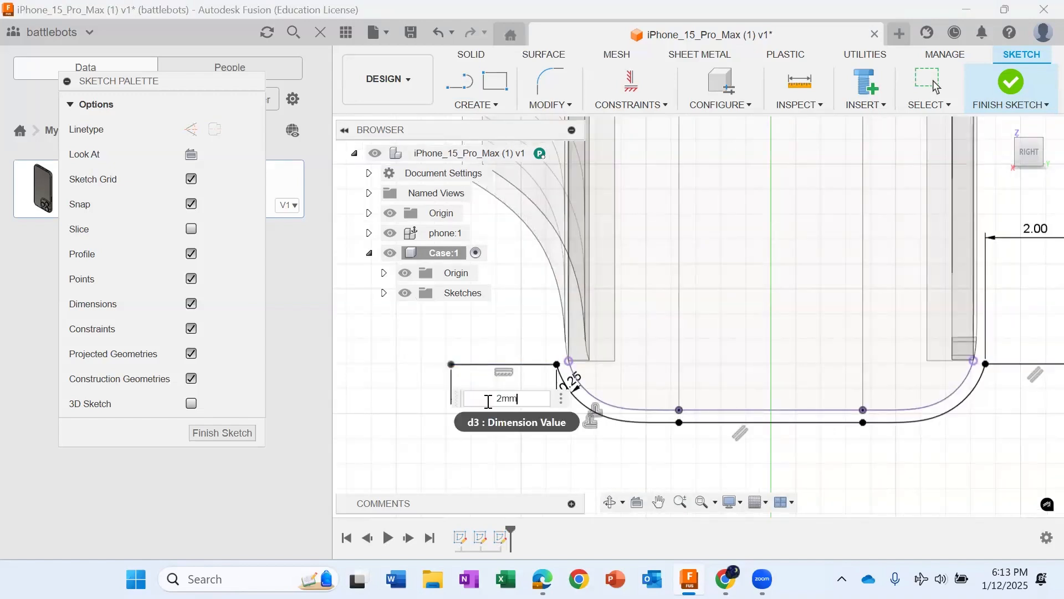
key(Return)
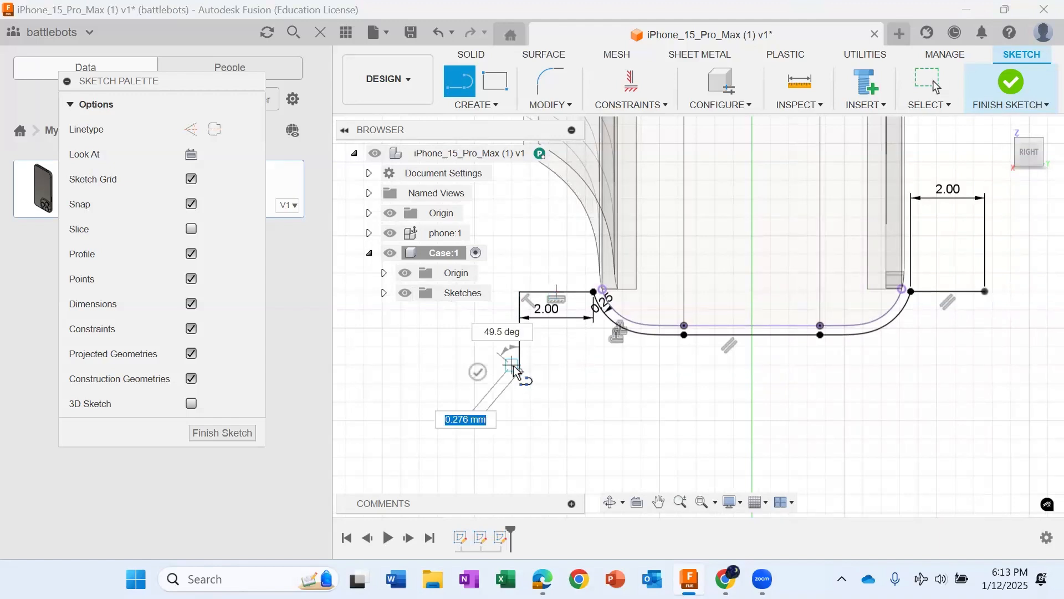
Step: Sketch vertical lines downward from the outer ends of both 2 mm lines, past the bottom of the offset outline
click(514, 368)
key(Escape)
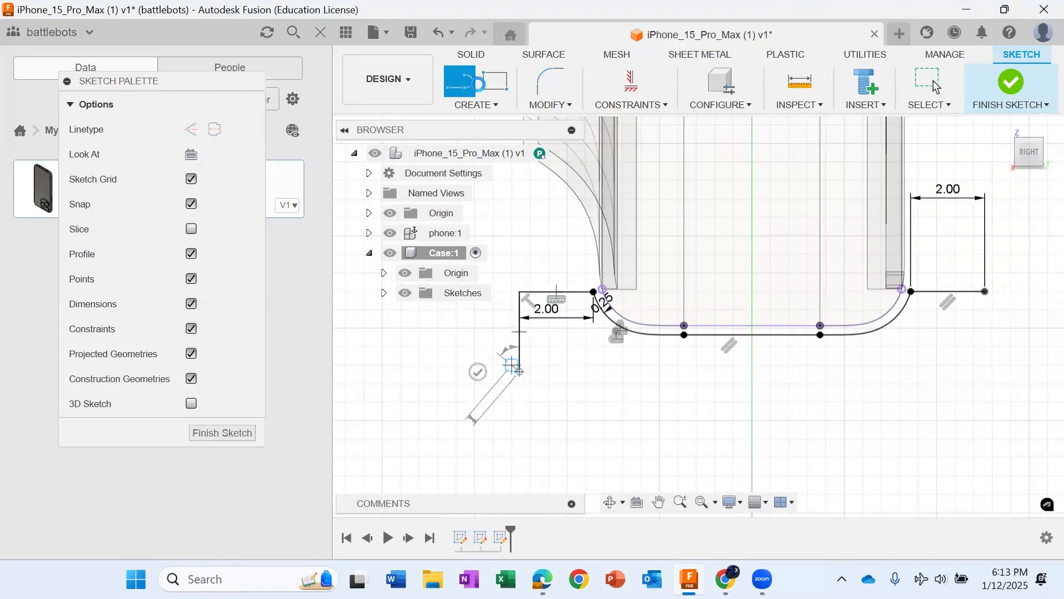
scroll(985, 291, up, 2)
click(985, 291)
double_click(984, 394)
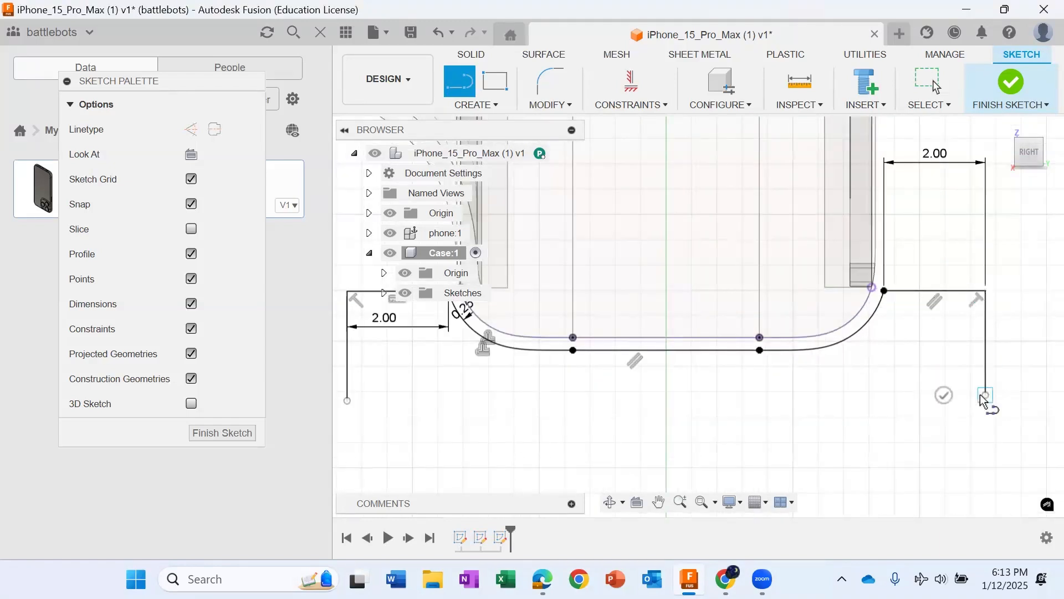
Step: Sketch a separate horizontal line about 4.85 mm long below the offset outline, between the two vertical lines
scroll(984, 395, down, 3)
scroll(832, 384, up, 4)
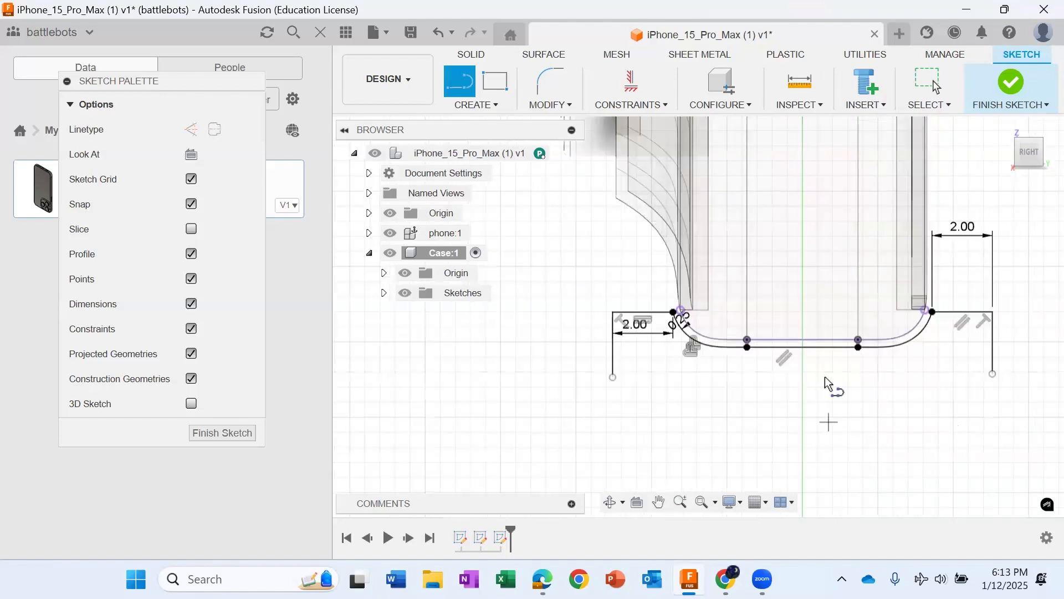
click(704, 354)
click(906, 354)
scroll(874, 452, down, 1)
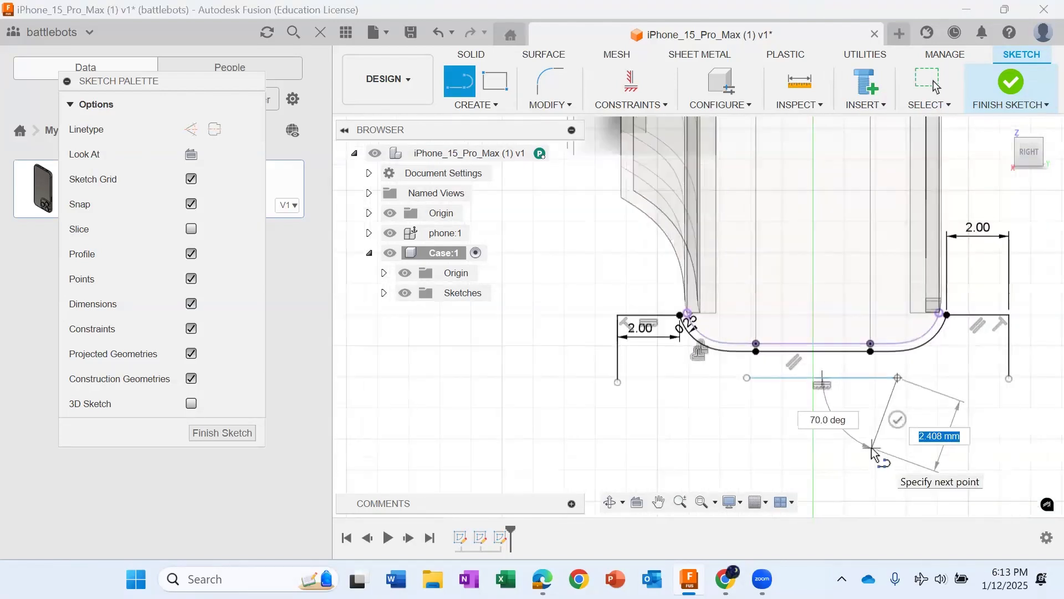
key(Escape)
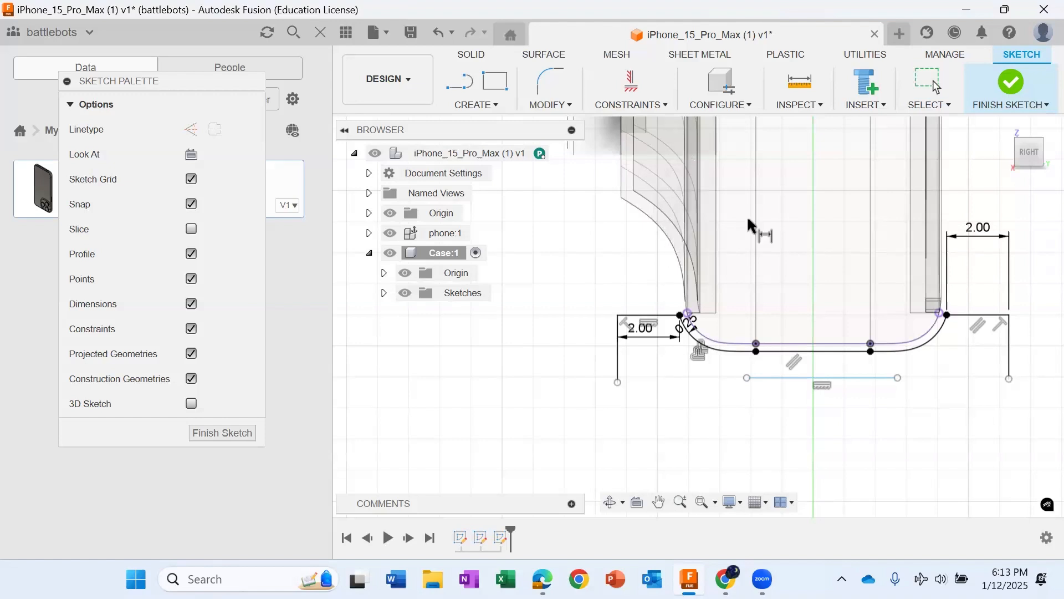
Step: Dimension the separate lower horizontal line 2 mm below the bottom of the offset outline
scroll(782, 377, up, 2)
click(783, 379)
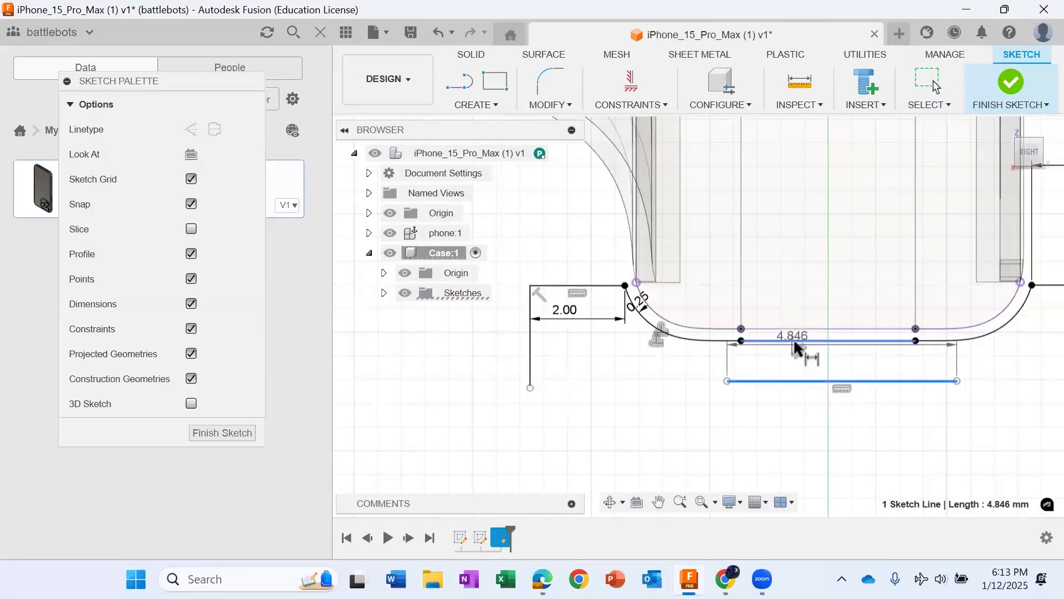
click(795, 341)
click(699, 361)
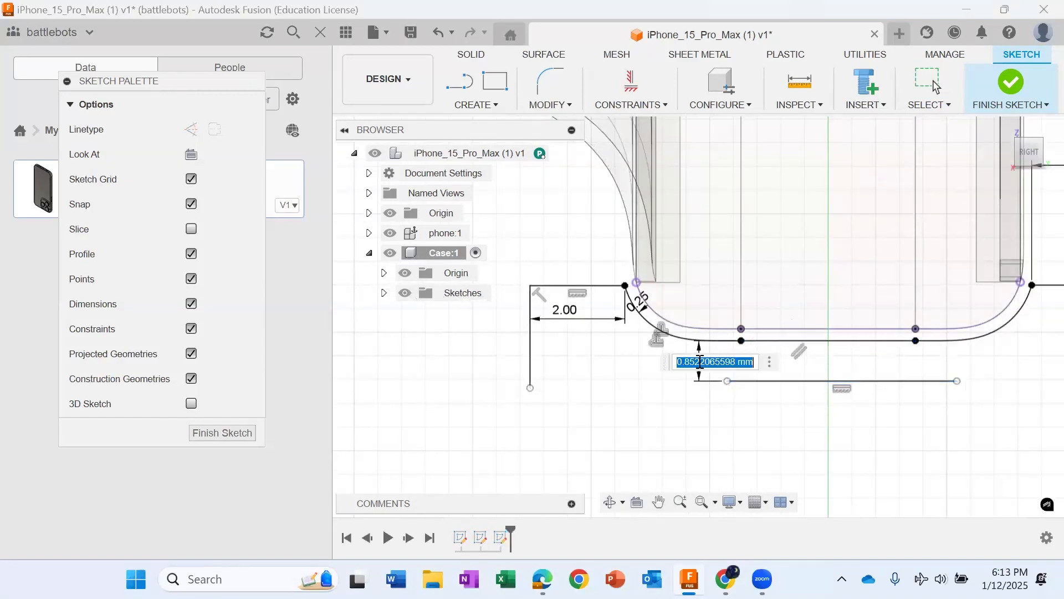
text(2)
key(Return)
scroll(700, 361, down, 2)
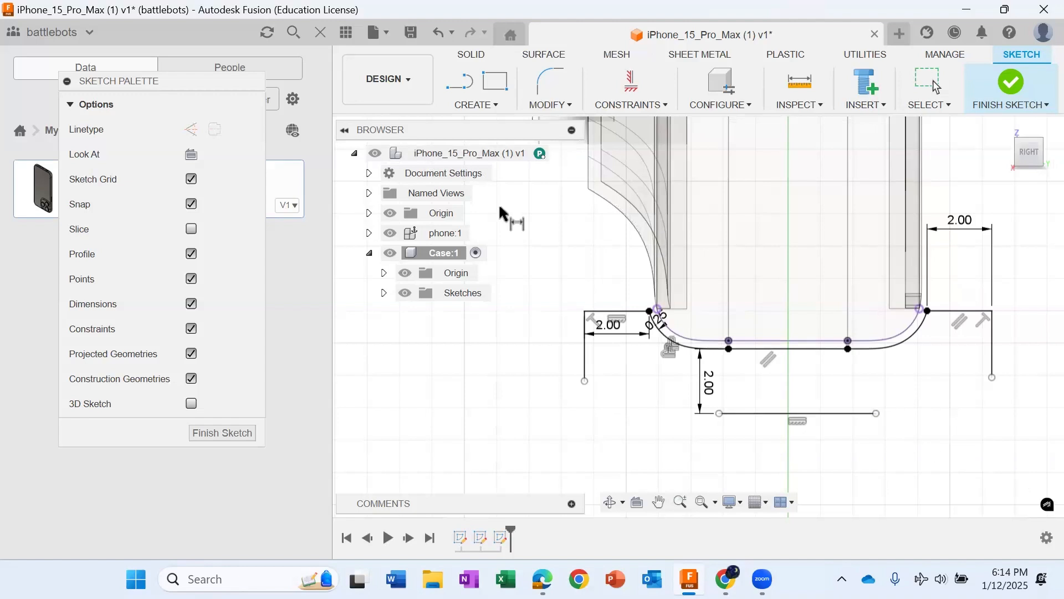
key(Escape)
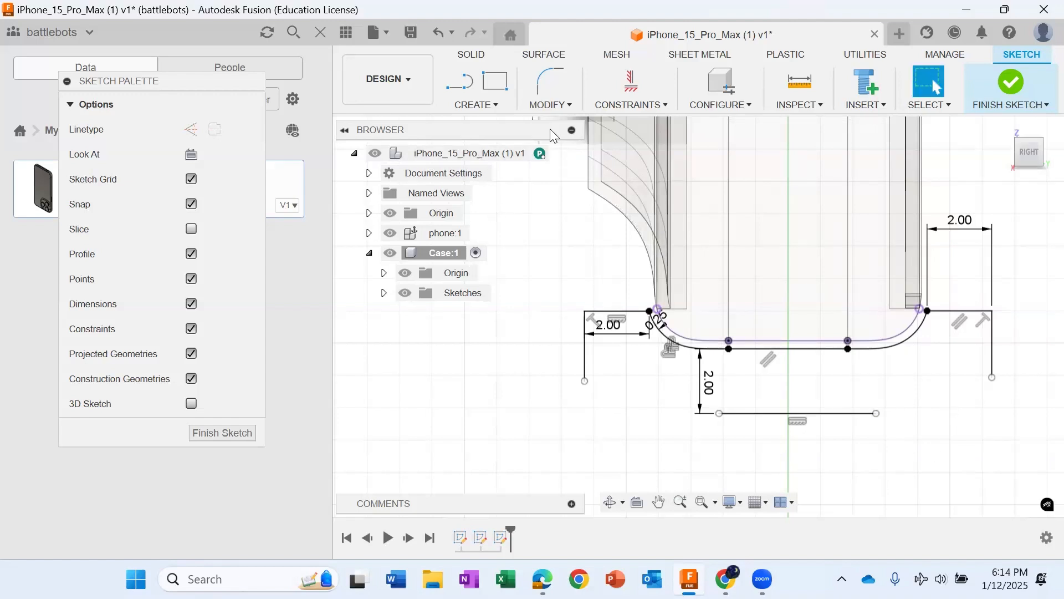
Step: Extend the lower horizontal line and both vertical lines until they meet in closed corners, and finish the sketch
click(557, 106)
click(556, 207)
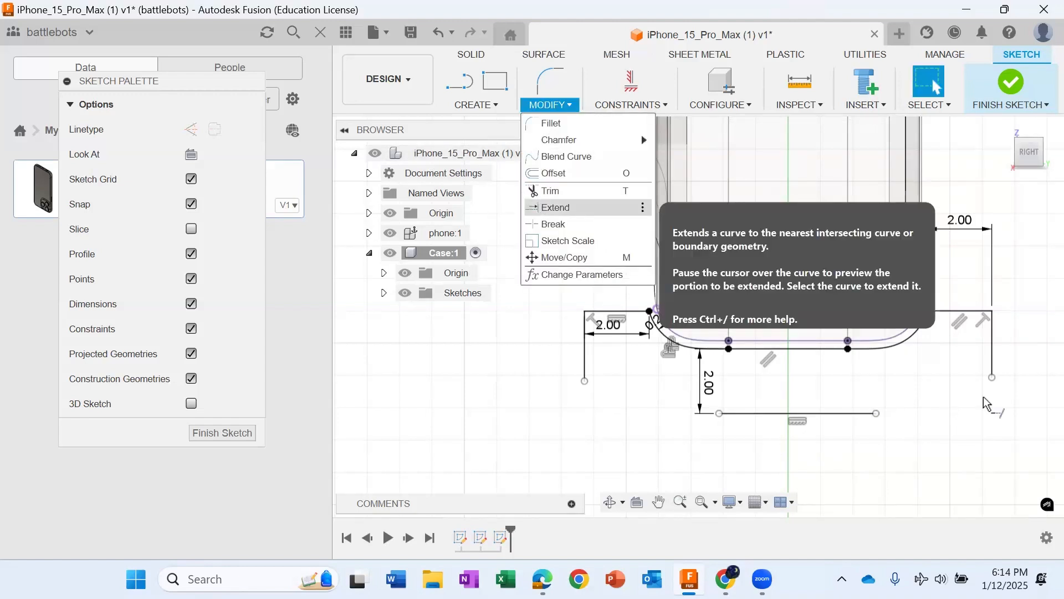
click(872, 413)
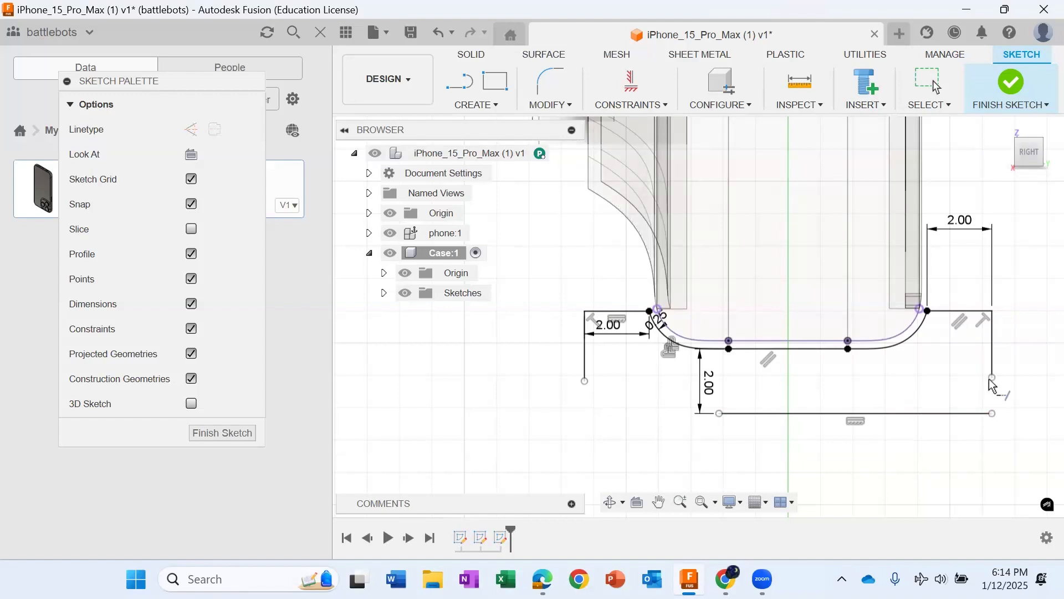
click(992, 385)
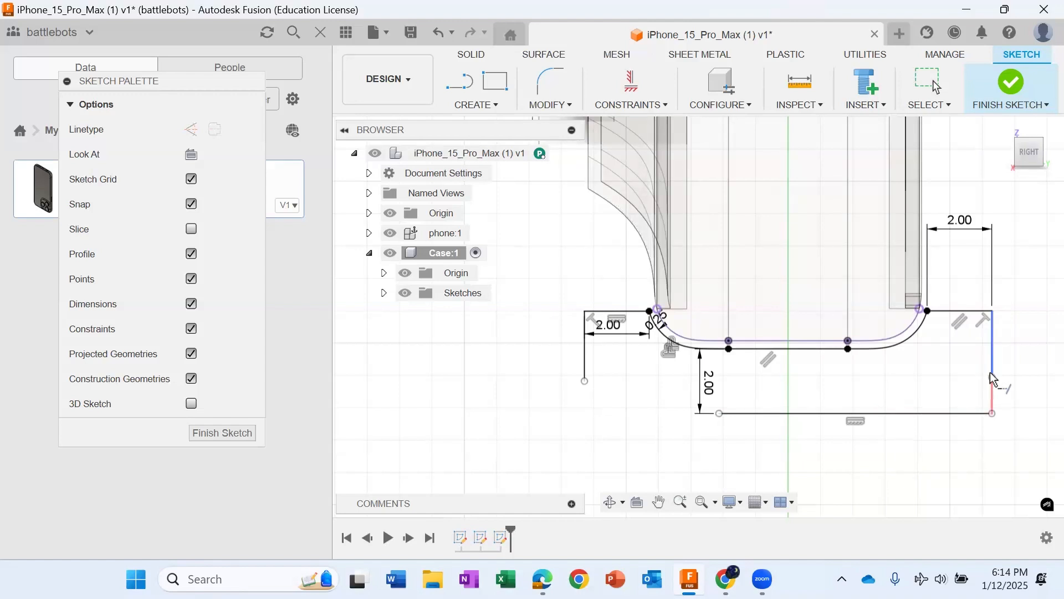
click(721, 415)
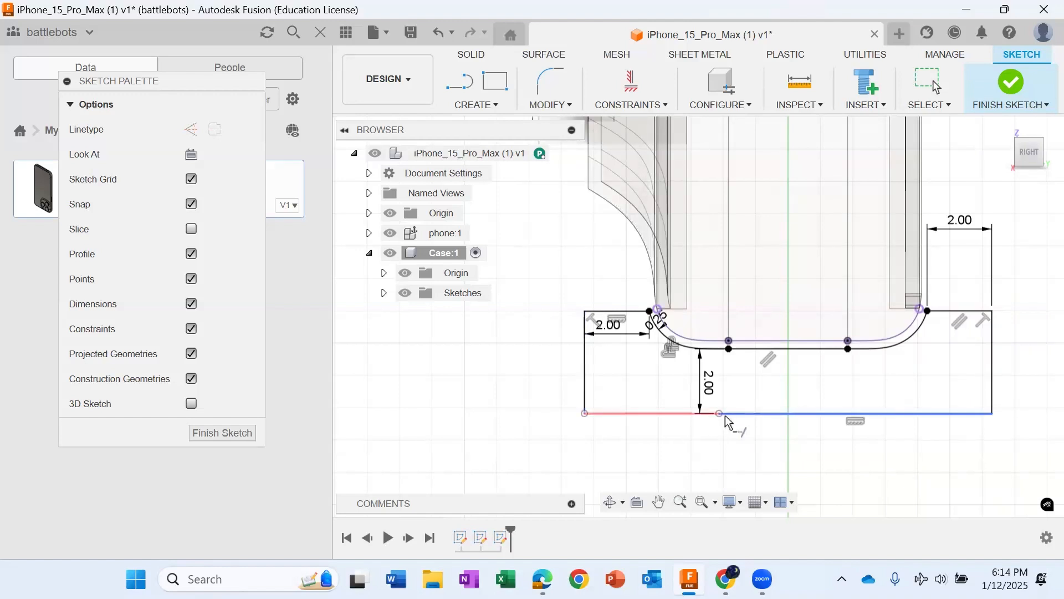
click(727, 419)
scroll(725, 430, down, 1)
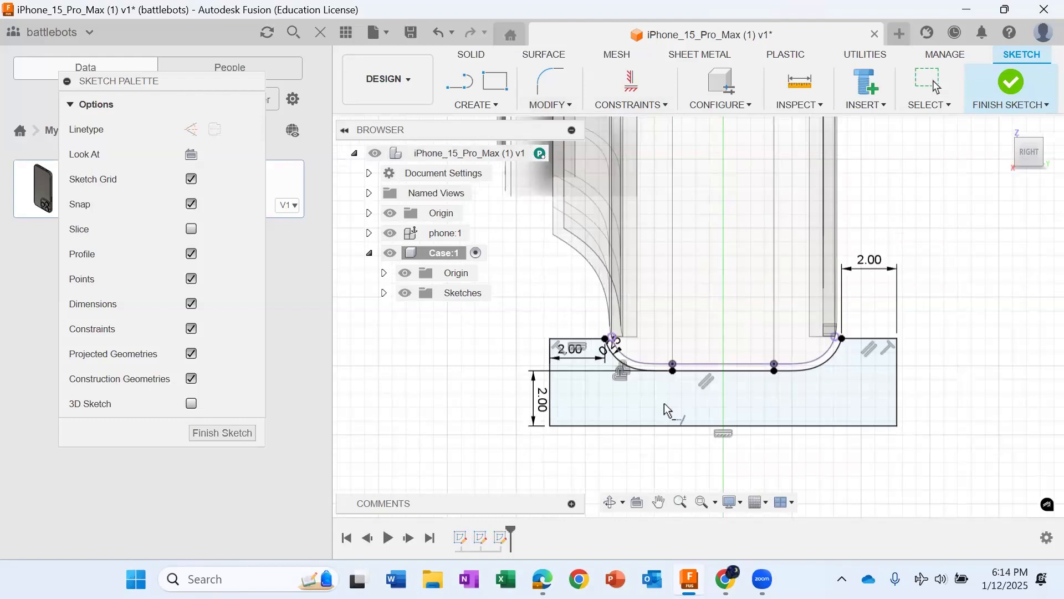
scroll(665, 404, down, 2)
click(1011, 83)
Step: Start a Sweep using the closed case wall profile at the phone's camera end
scroll(996, 265, down, 4)
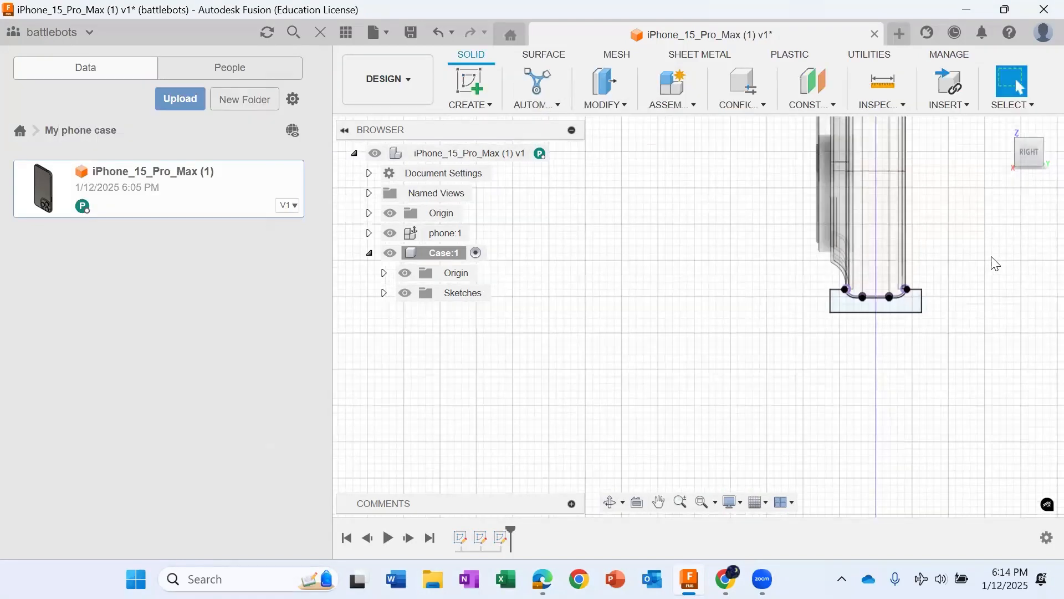
scroll(996, 264, up, 1)
drag(1035, 154, 990, 103)
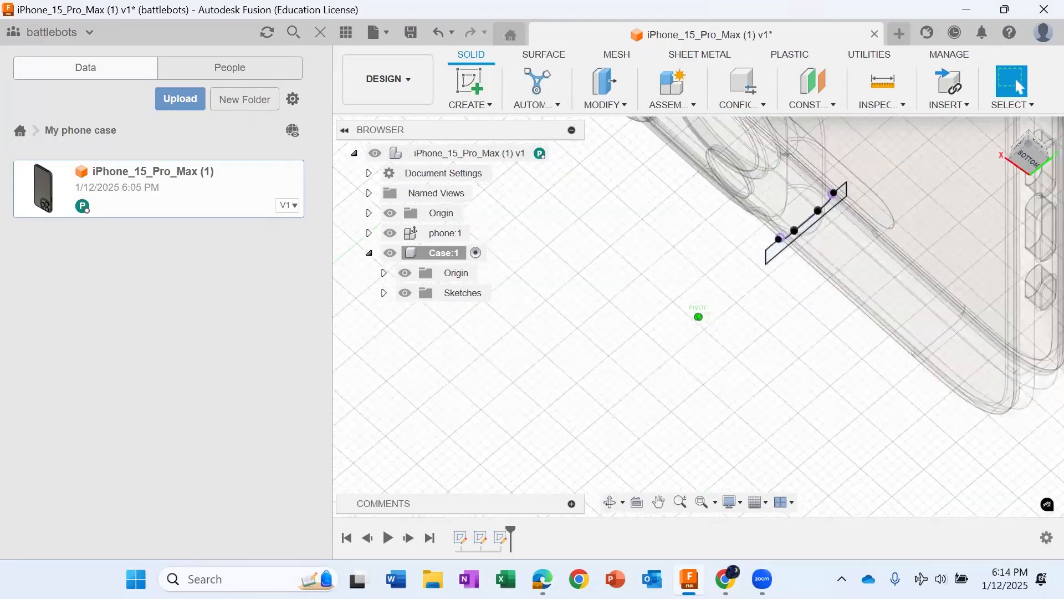
click(1038, 159)
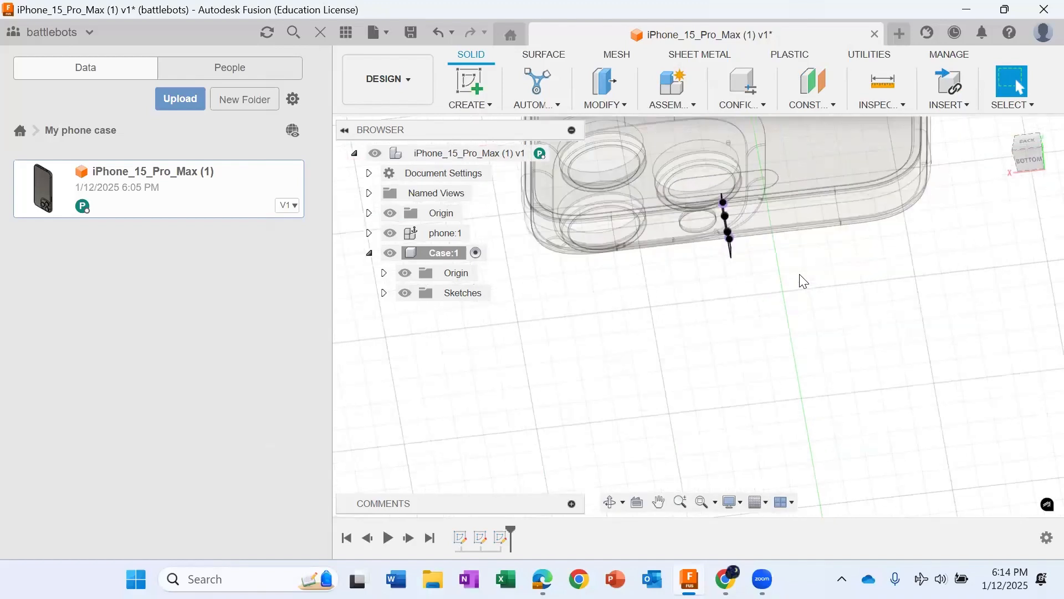
scroll(800, 275, up, 1)
scroll(800, 275, down, 2)
mouse_move(1030, 151)
mouse_down()
mouse_move(1051, 145)
mouse_move(1039, 161)
mouse_up()
shift+middle_drag(697, 317, 825, 433)
scroll(651, 326, up, 3)
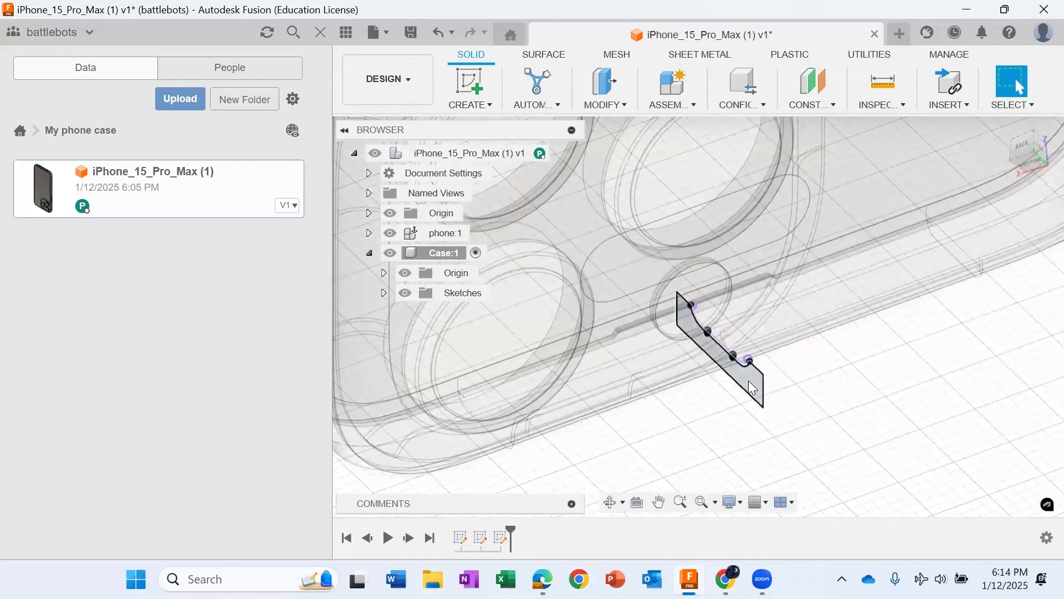
click(749, 381)
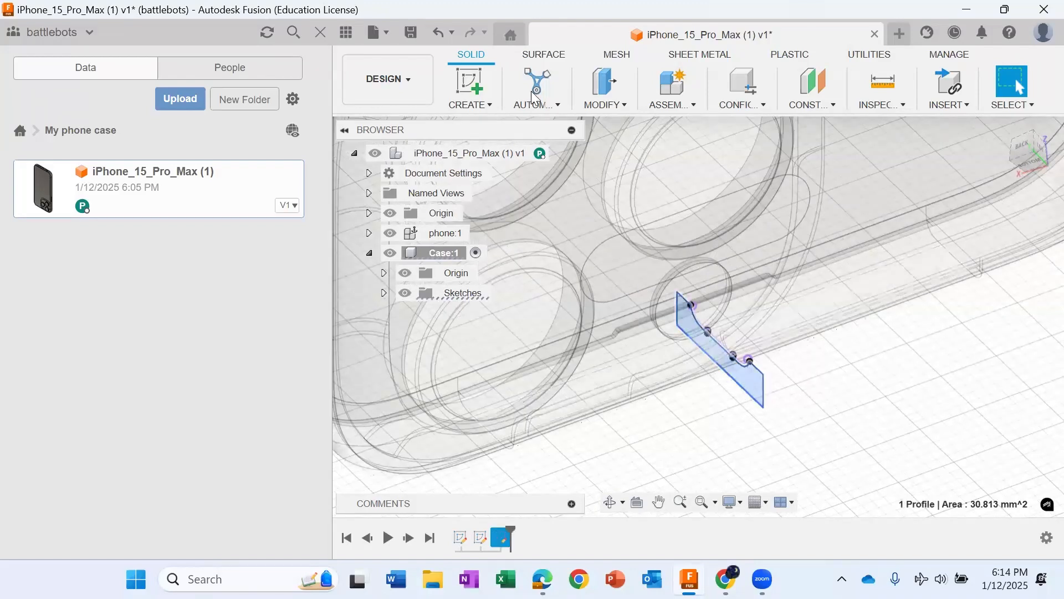
click(490, 105)
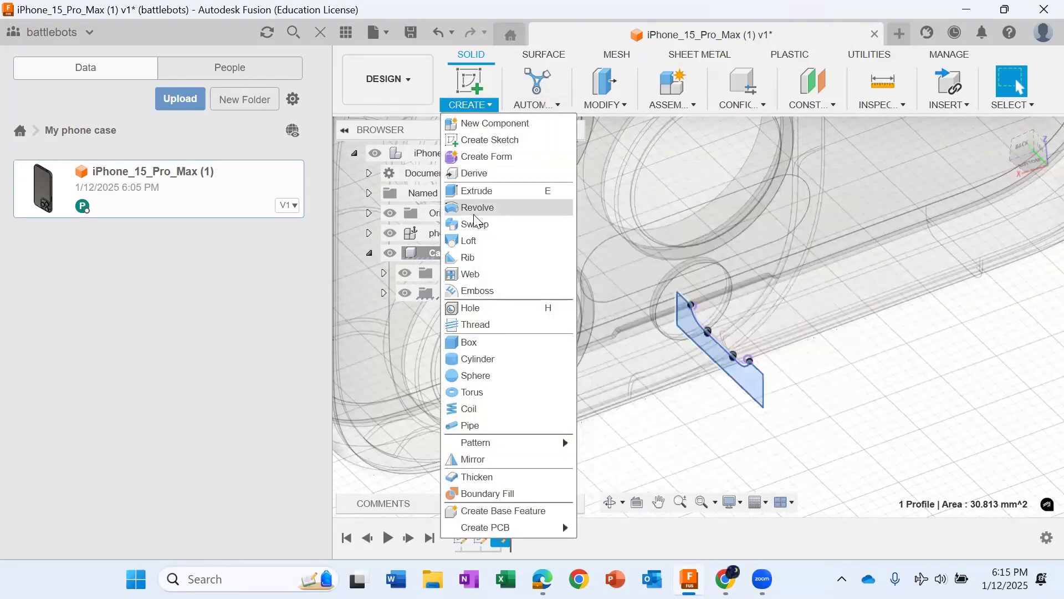
click(475, 224)
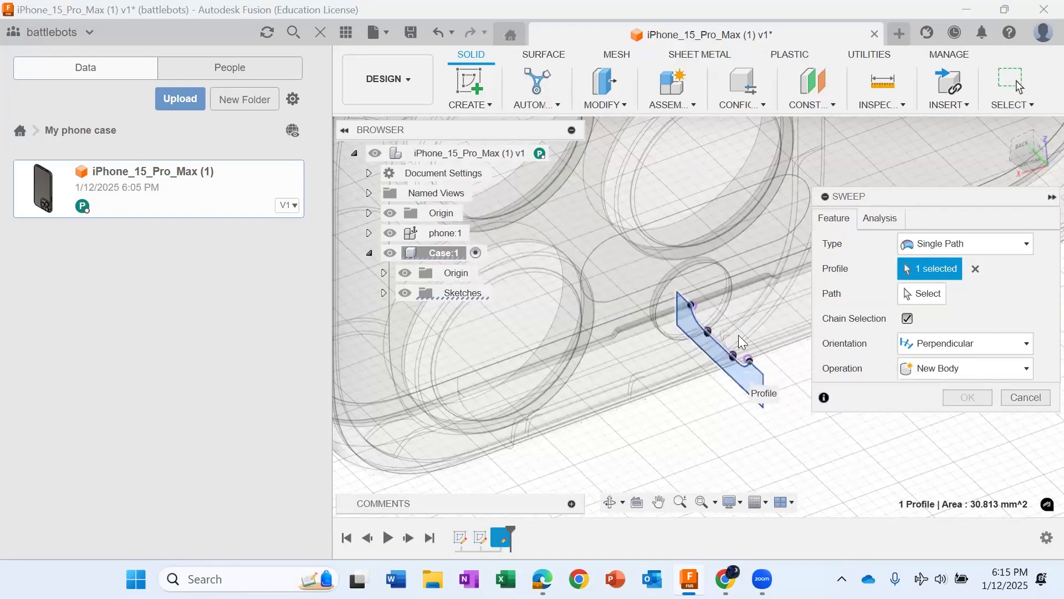
Step: Set the sweep path to the phone's perimeter edge at the camera end, including the adjoining rounded corner
scroll(738, 336, down, 3)
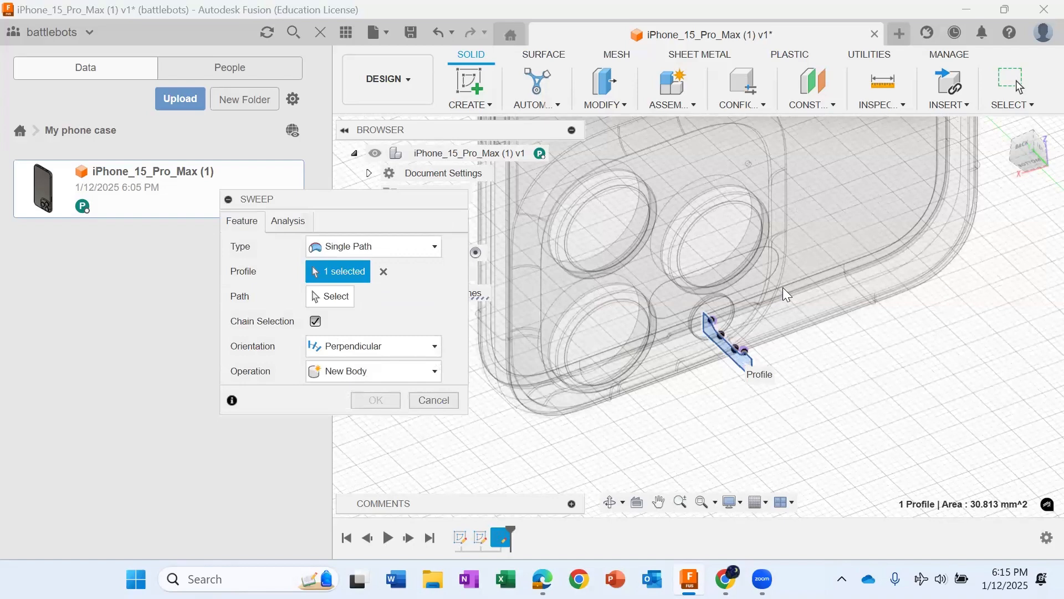
scroll(782, 287, up, 3)
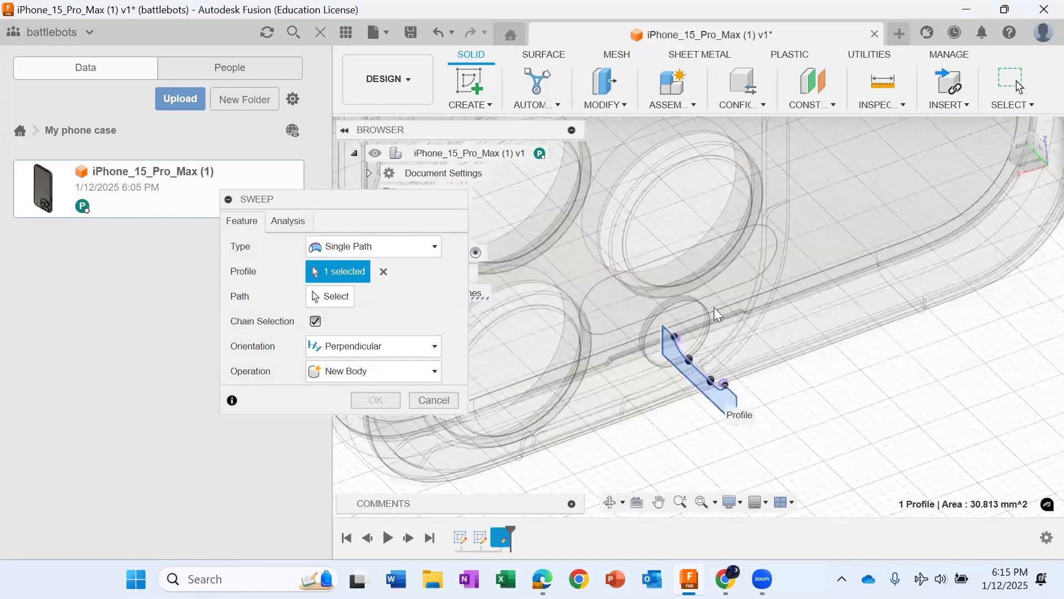
scroll(715, 307, up, 3)
click(330, 298)
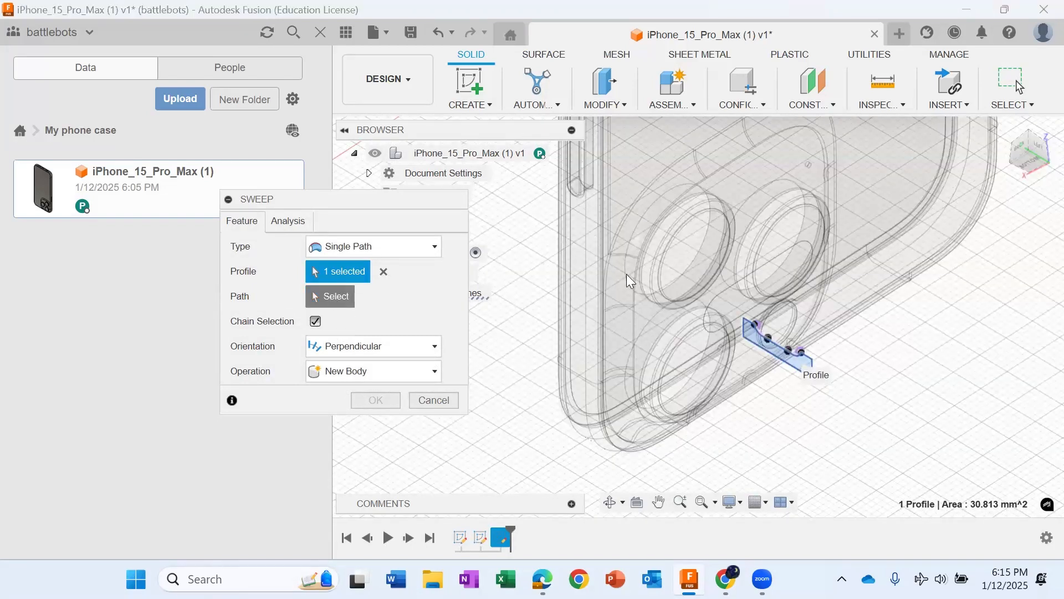
click(342, 302)
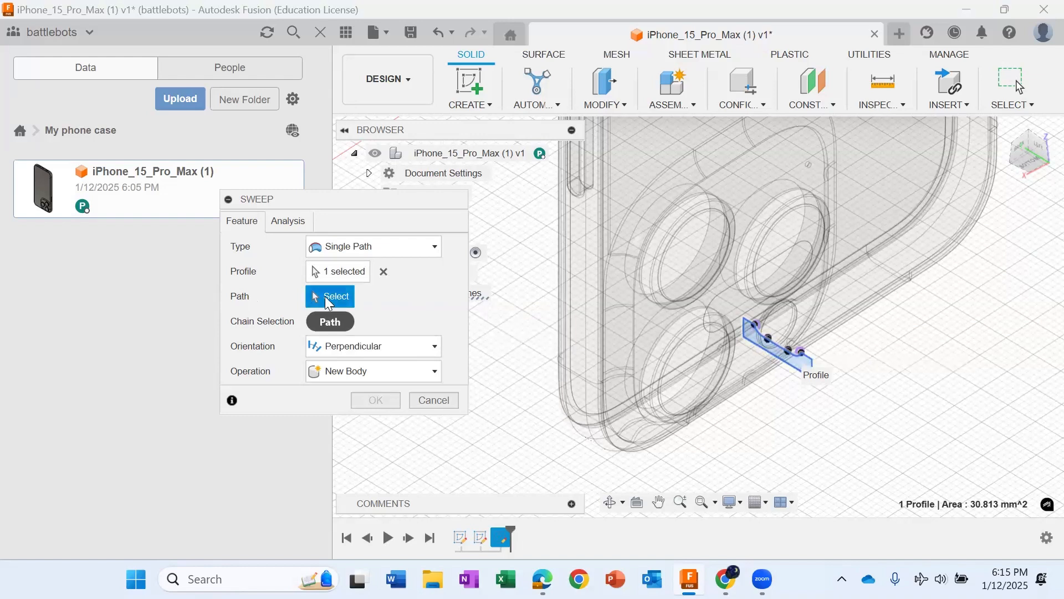
click(778, 308)
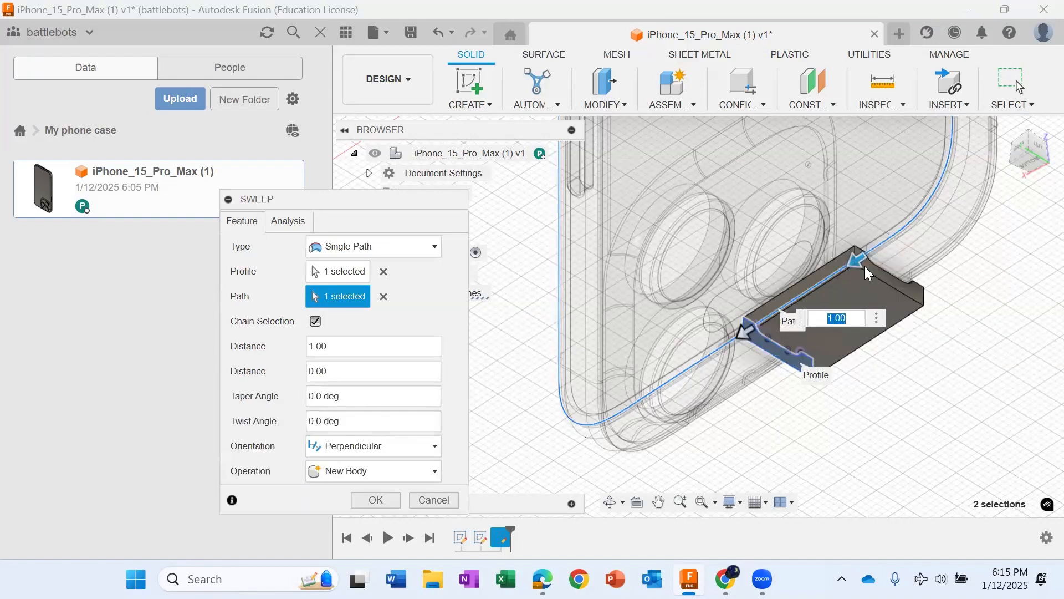
click(887, 238)
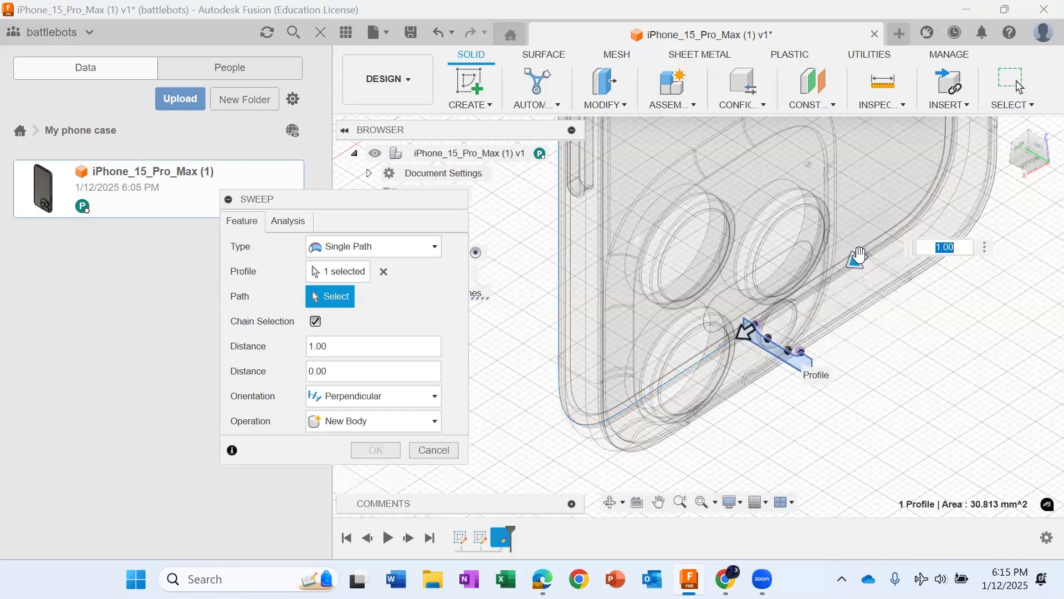
click(814, 283)
click(714, 350)
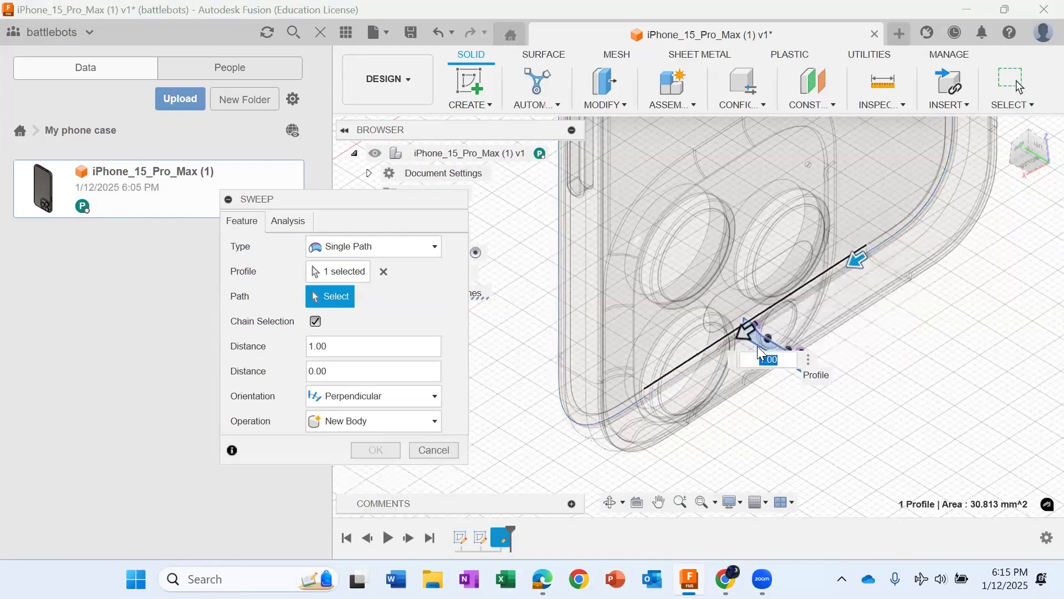
click(896, 225)
scroll(902, 220, down, 3)
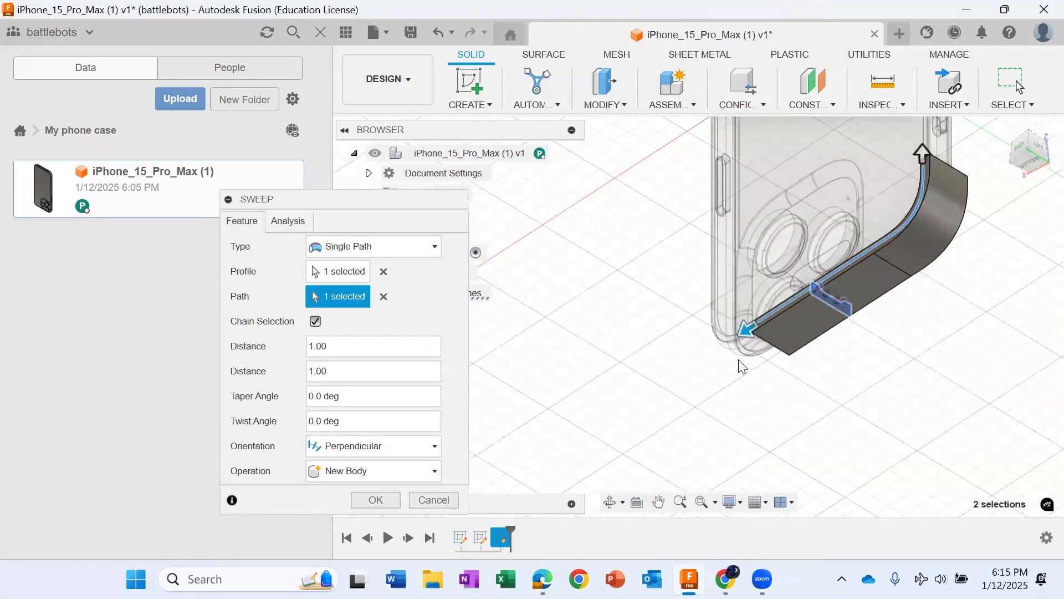
Step: Continue the sweep path along the phone's long side, across the charging-port end and around its far corner
click(659, 502)
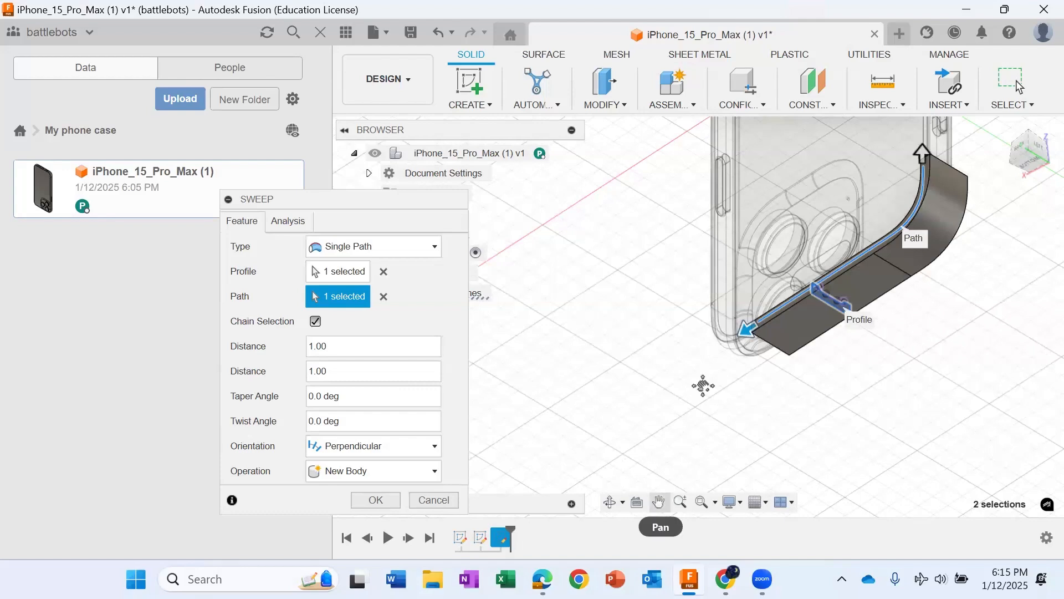
drag(703, 384, 951, 410)
key(Escape)
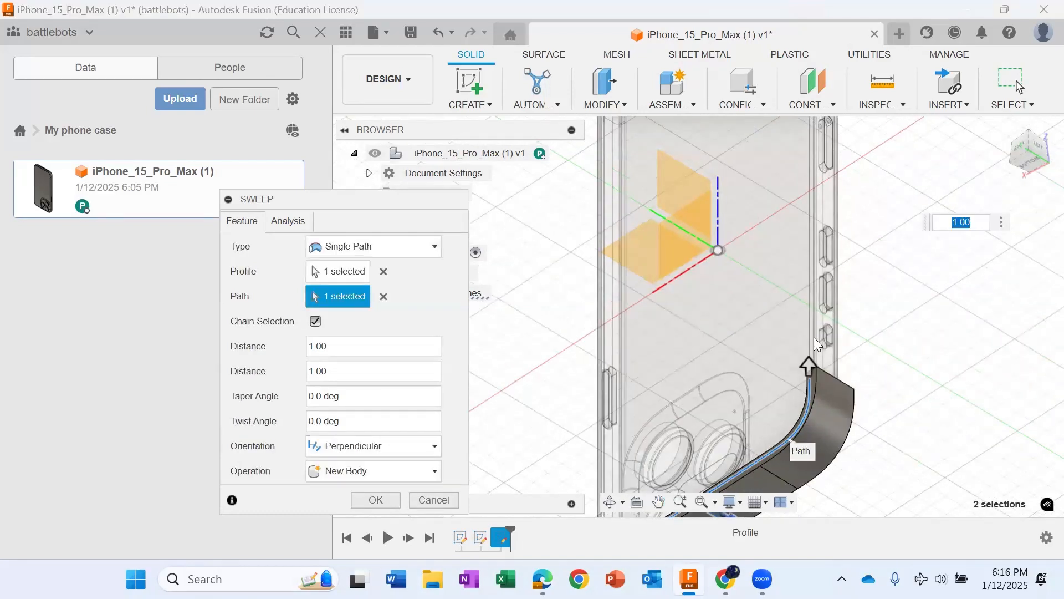
scroll(814, 337, up, 2)
scroll(820, 324, down, 3)
middle_drag(921, 281, 924, 501)
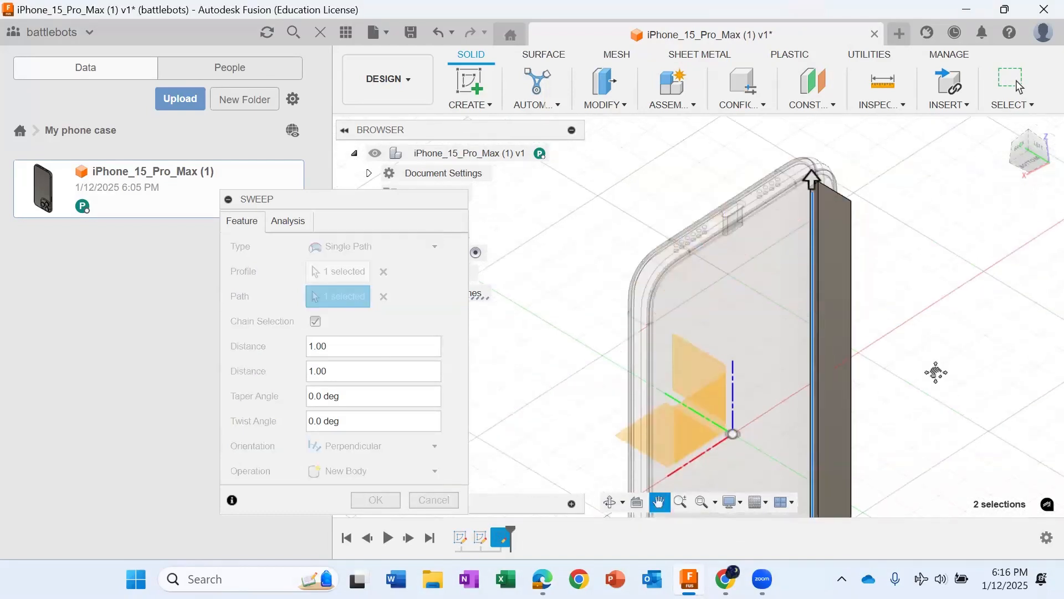
middle_drag(696, 164, 737, 195)
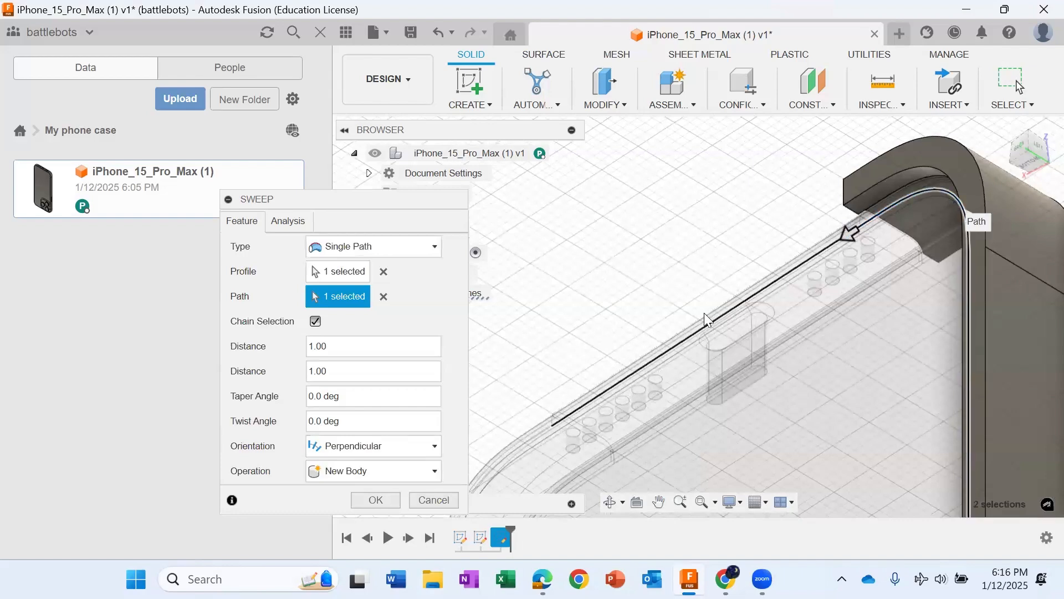
click(631, 362)
scroll(645, 339, down, 2)
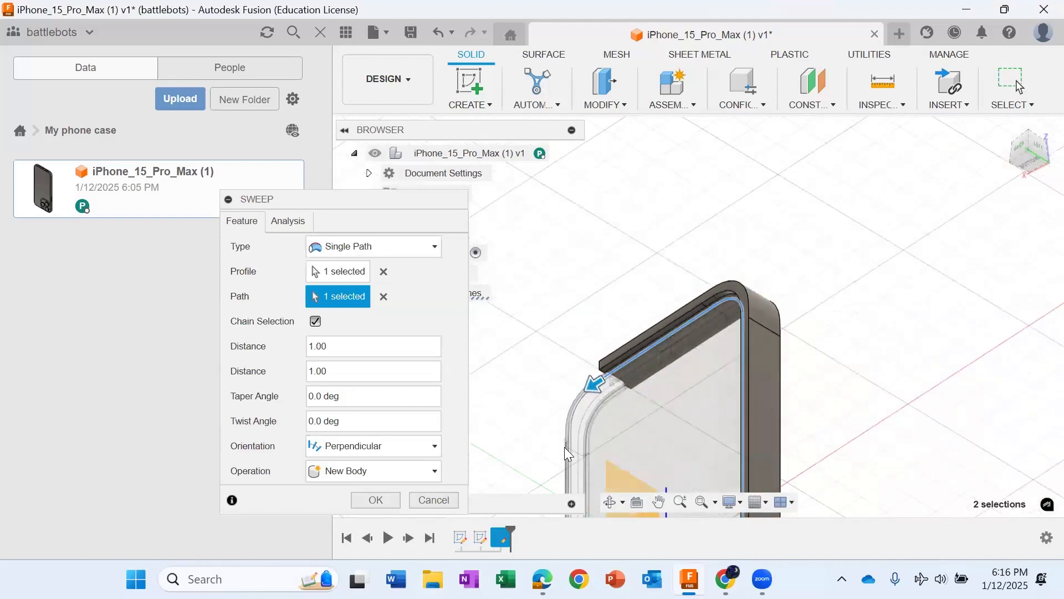
click(574, 414)
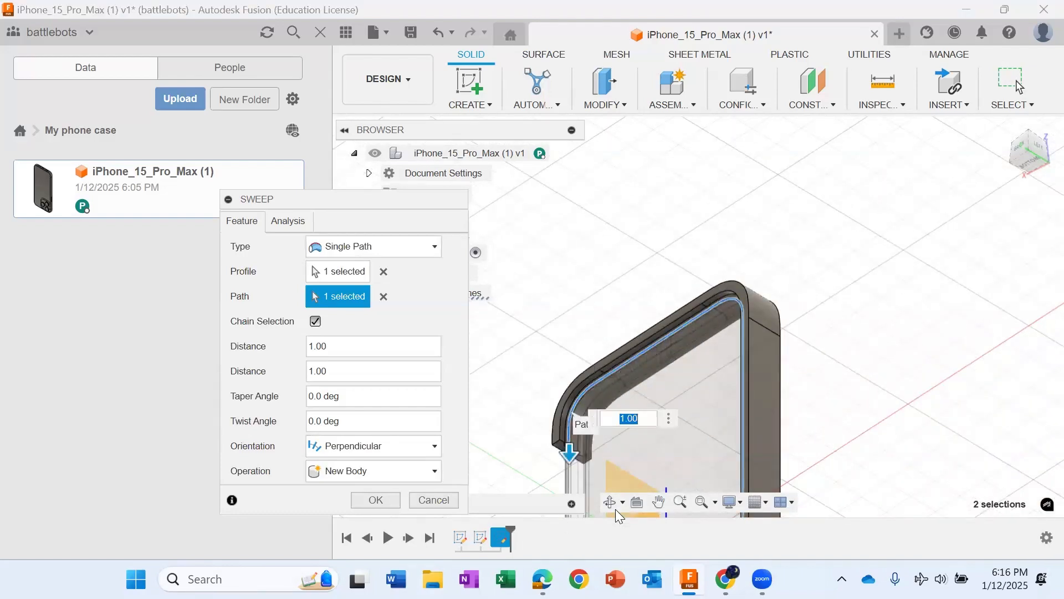
Step: Complete the sweep path along the remaining long side back to the profile and create the case frame as a new body
click(657, 500)
drag(646, 270, 777, 103)
drag(649, 306, 648, 154)
middle_drag(635, 347, 671, 266)
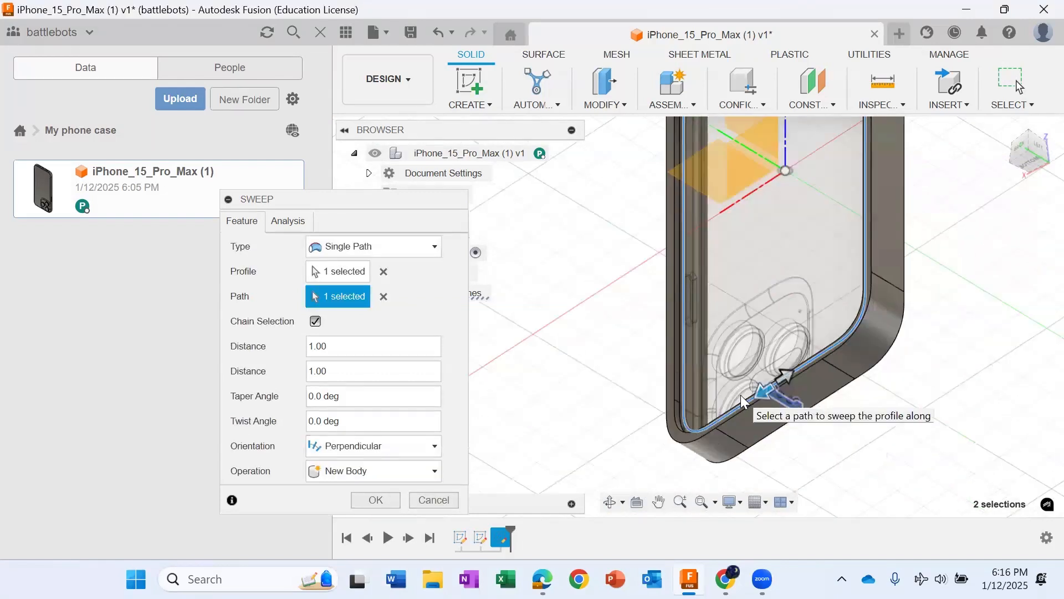
key(Return)
Step: Examine the swept case frame around the phone from several angles, including the camera area
scroll(742, 395, down, 3)
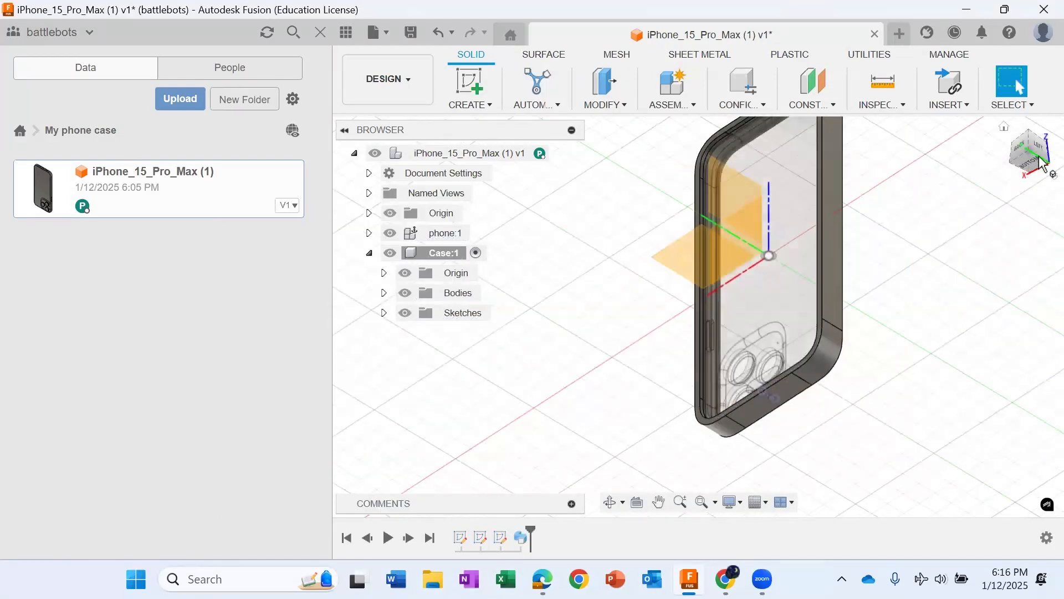
mouse_move(1040, 147)
mouse_down()
mouse_move(1060, 156)
mouse_move(1050, 108)
mouse_up()
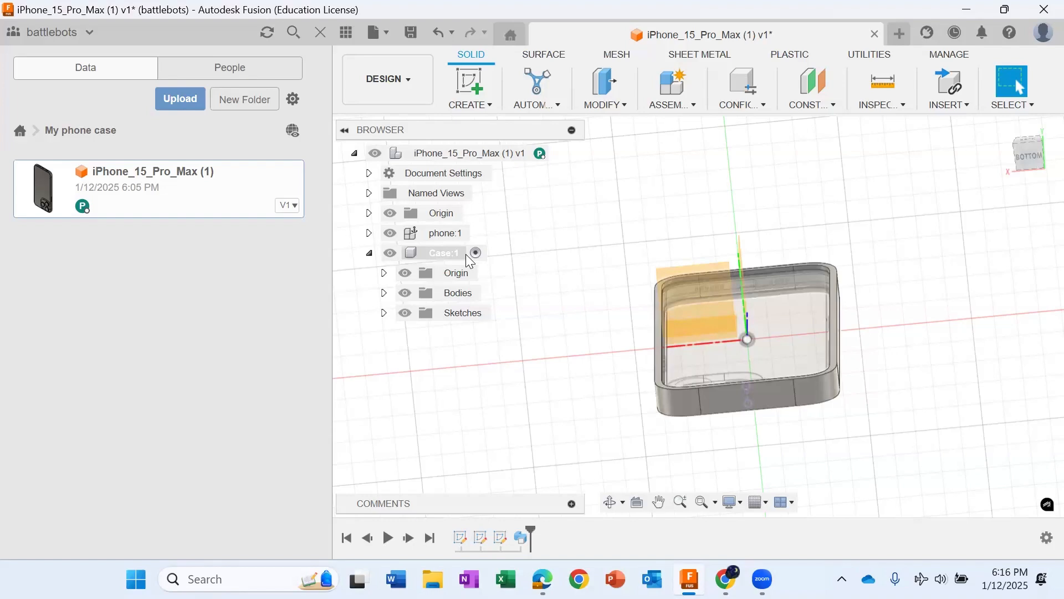
scroll(766, 363, up, 3)
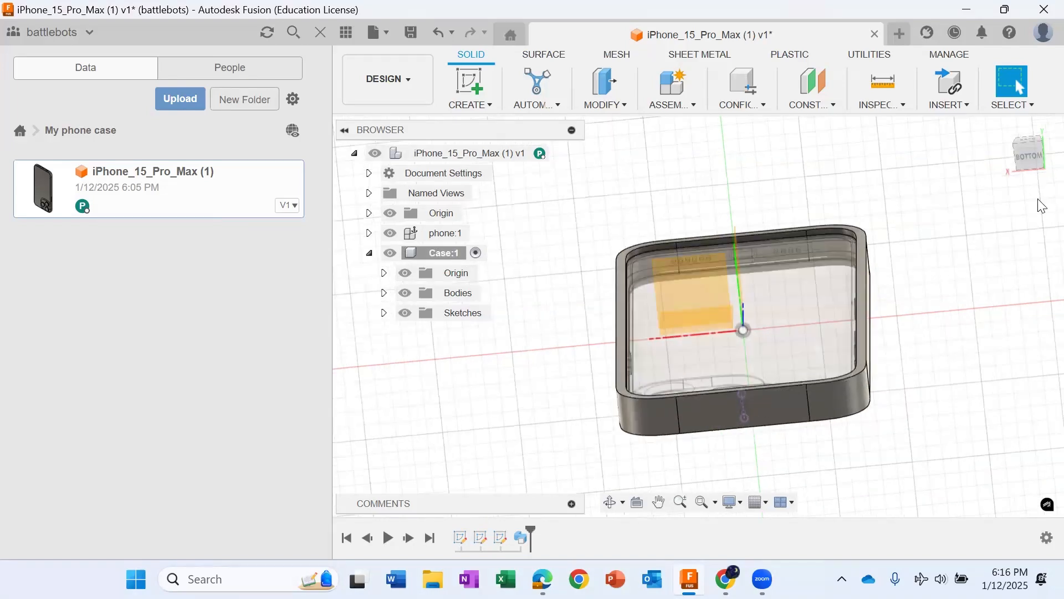
mouse_move(1025, 161)
mouse_down()
mouse_move(1021, 132)
mouse_move(1025, 161)
mouse_move(1028, 139)
mouse_up()
mouse_move(620, 532)
shift+middle_down()
mouse_move(629, 501)
mouse_move(604, 392)
shift+middle_up()
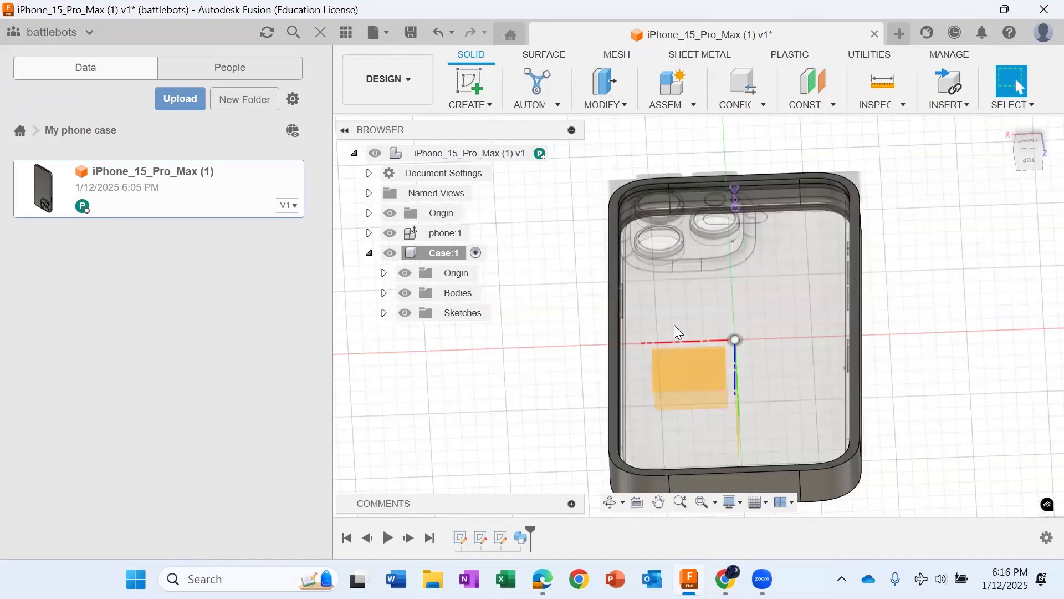
scroll(701, 351, down, 3)
scroll(756, 345, up, 2)
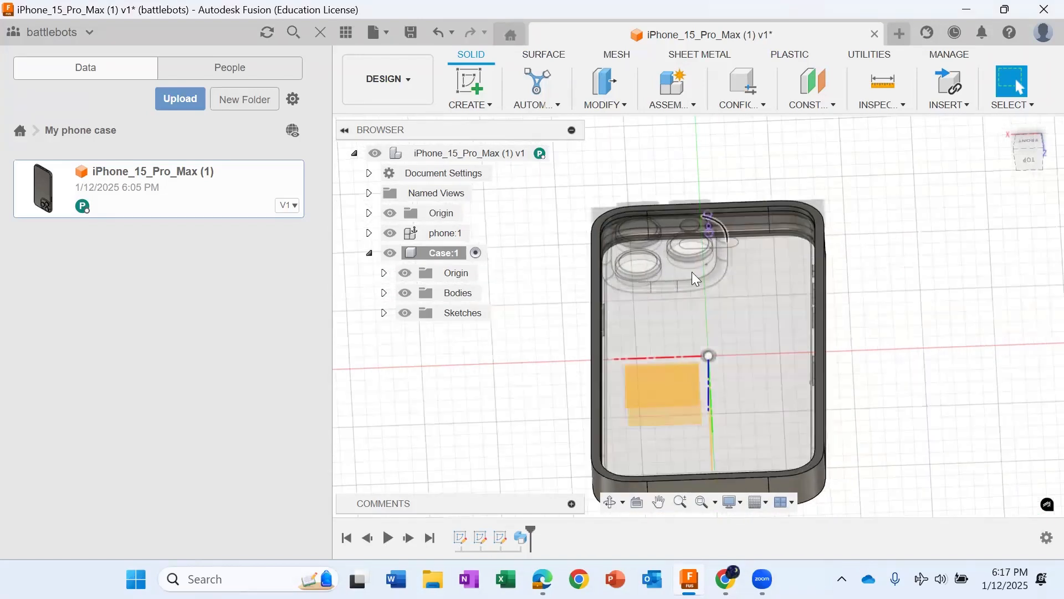
scroll(815, 316, down, 1)
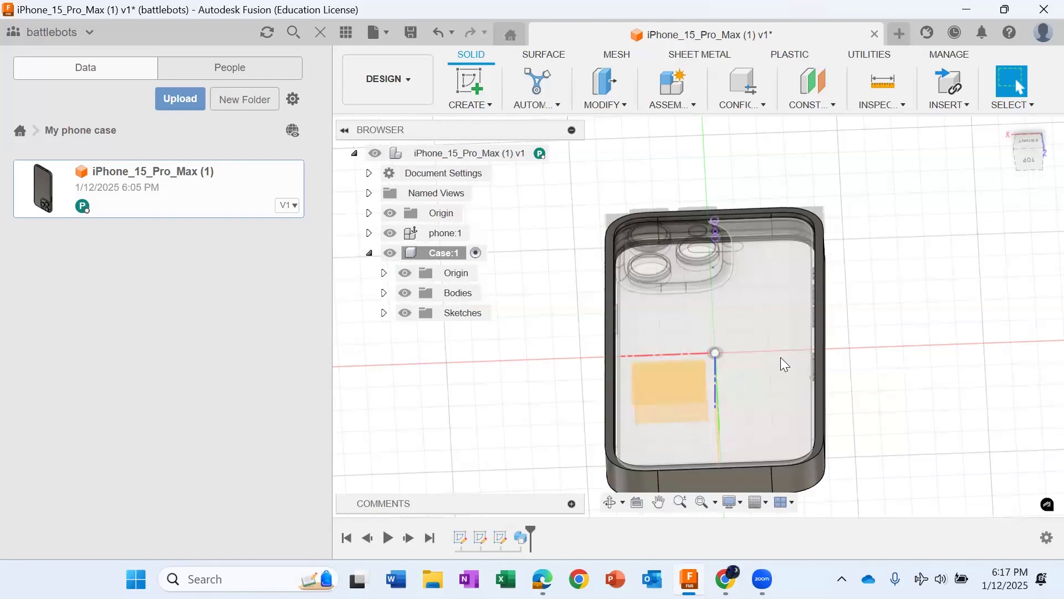
Step: Create a construction plane offset -2 mm from the rim face of the swept case frame
scroll(727, 350, up, 2)
scroll(625, 340, down, 2)
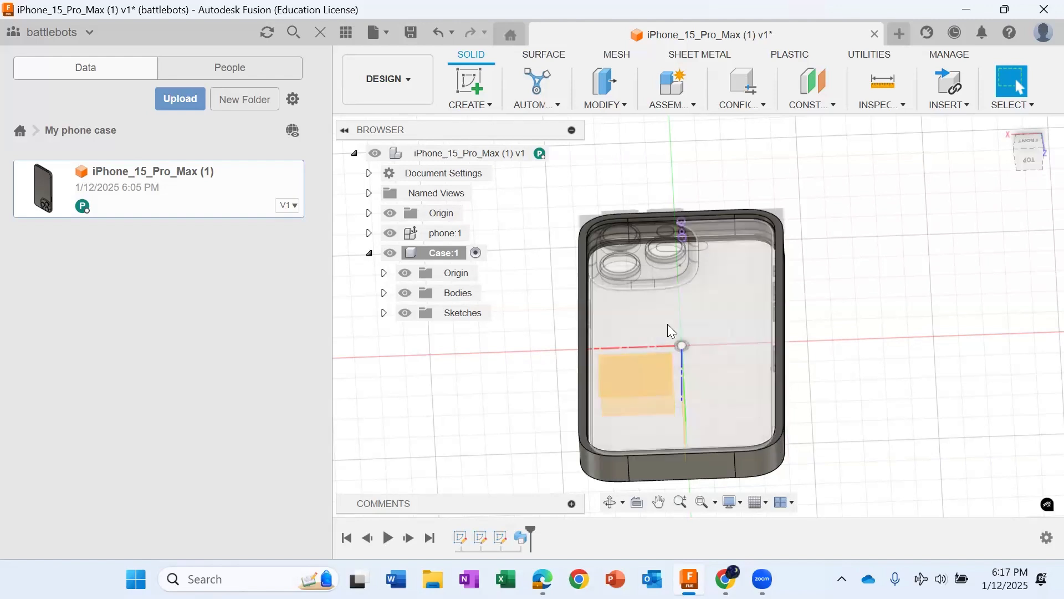
mouse_move(1030, 146)
mouse_down()
mouse_move(1045, 146)
mouse_move(1032, 136)
mouse_up()
scroll(533, 370, up, 2)
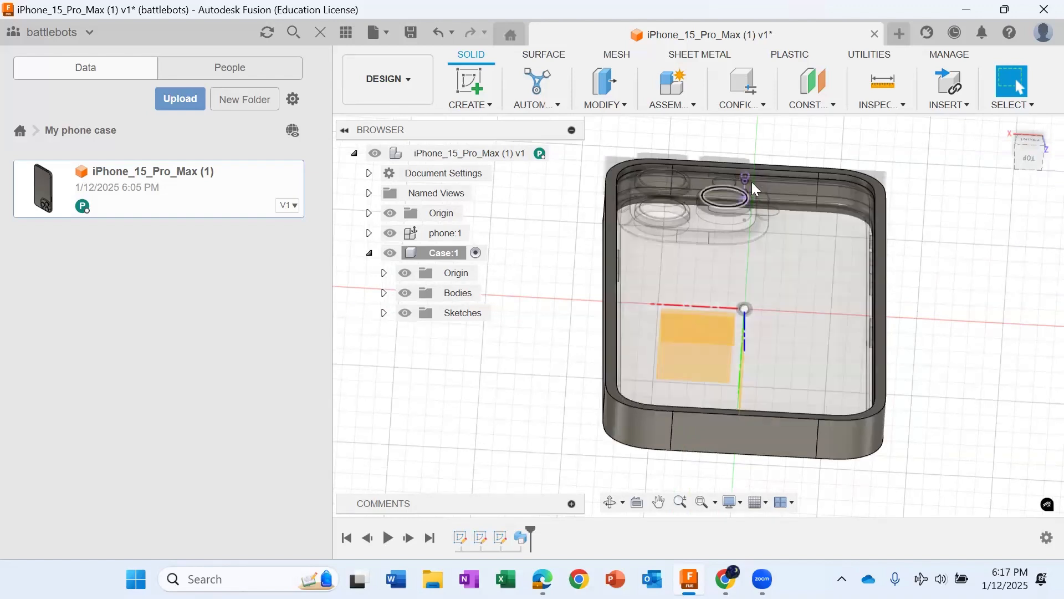
drag(1030, 143, 1028, 143)
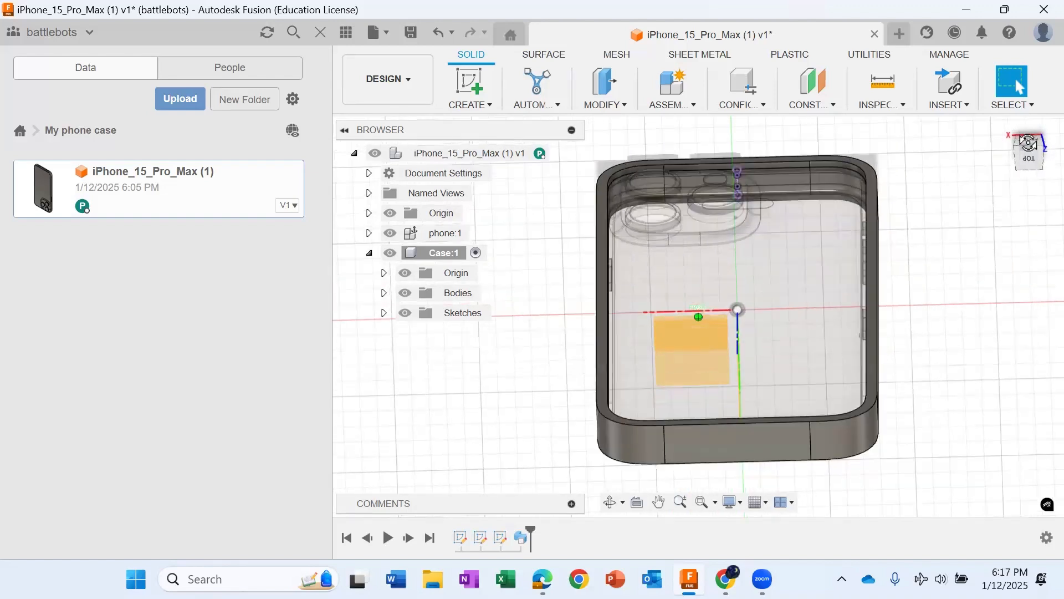
click(815, 80)
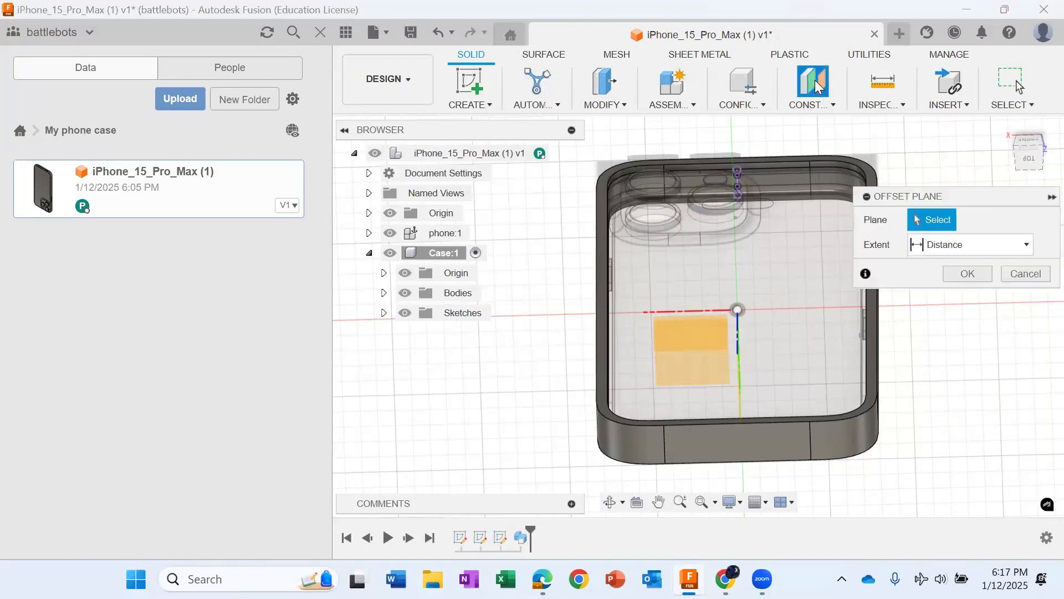
click(601, 350)
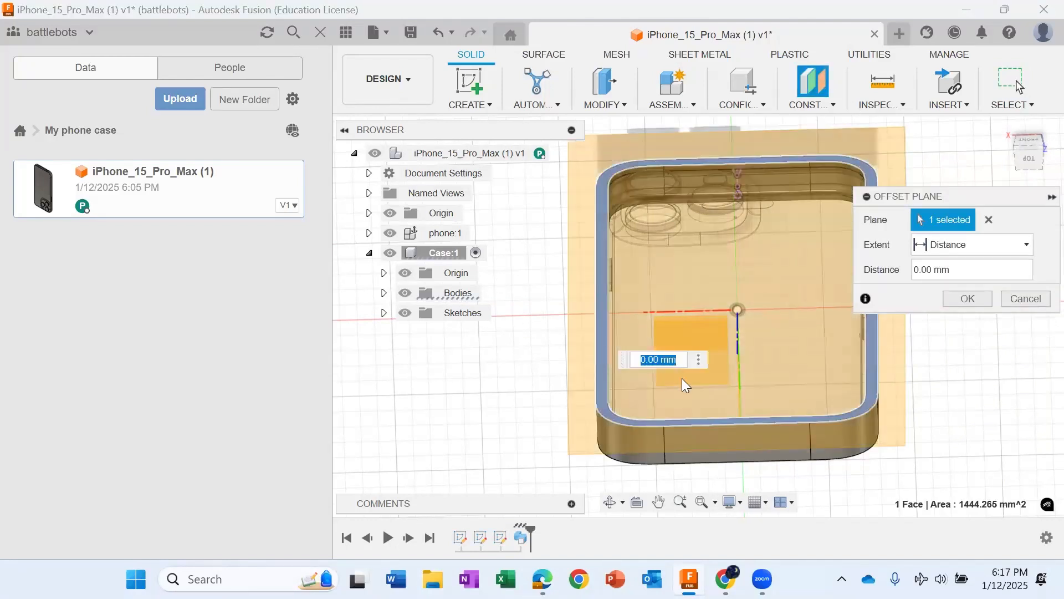
text(-)
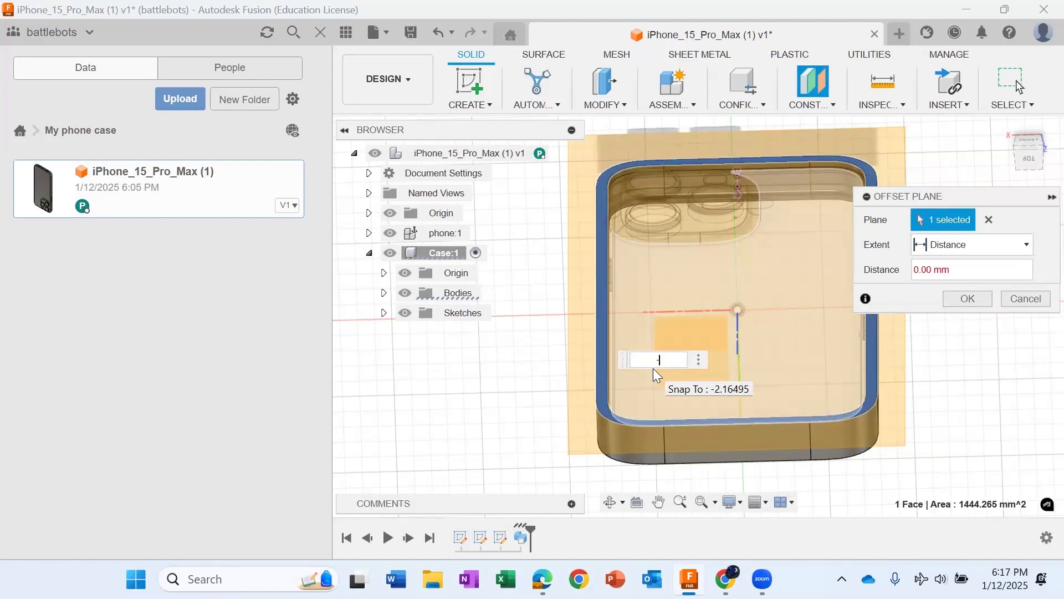
text(2)
click(958, 299)
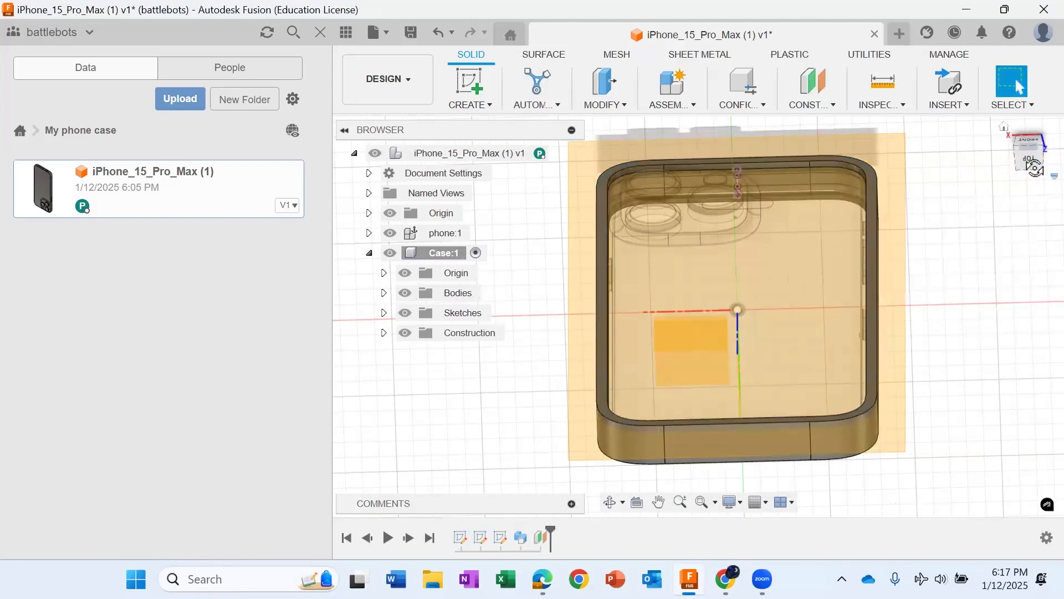
Step: Start a sketch on the offset plane across the case and check the camera area within the frame
drag(1035, 168, 1039, 150)
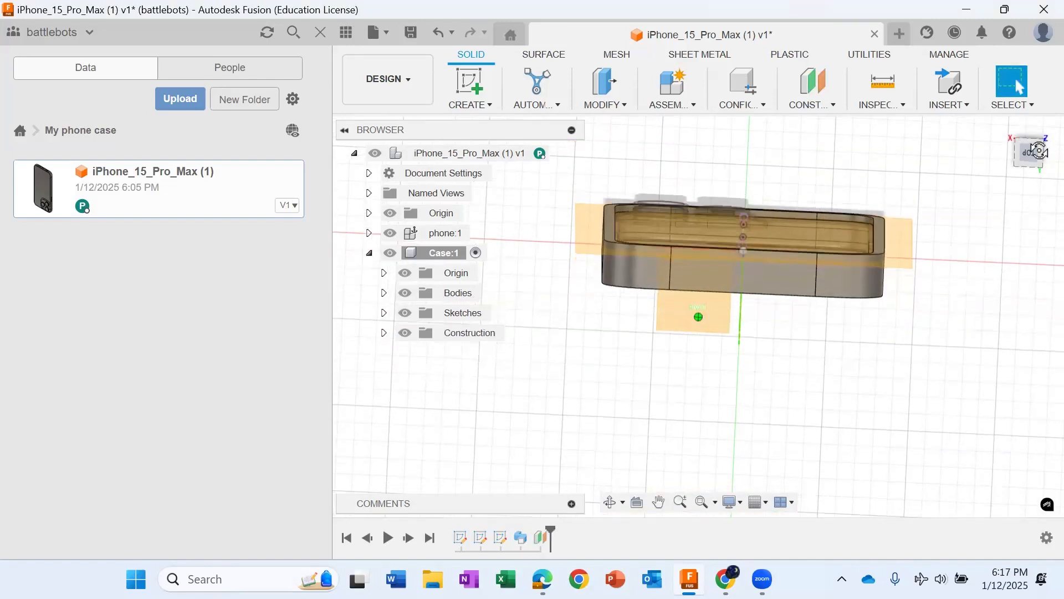
click(1039, 150)
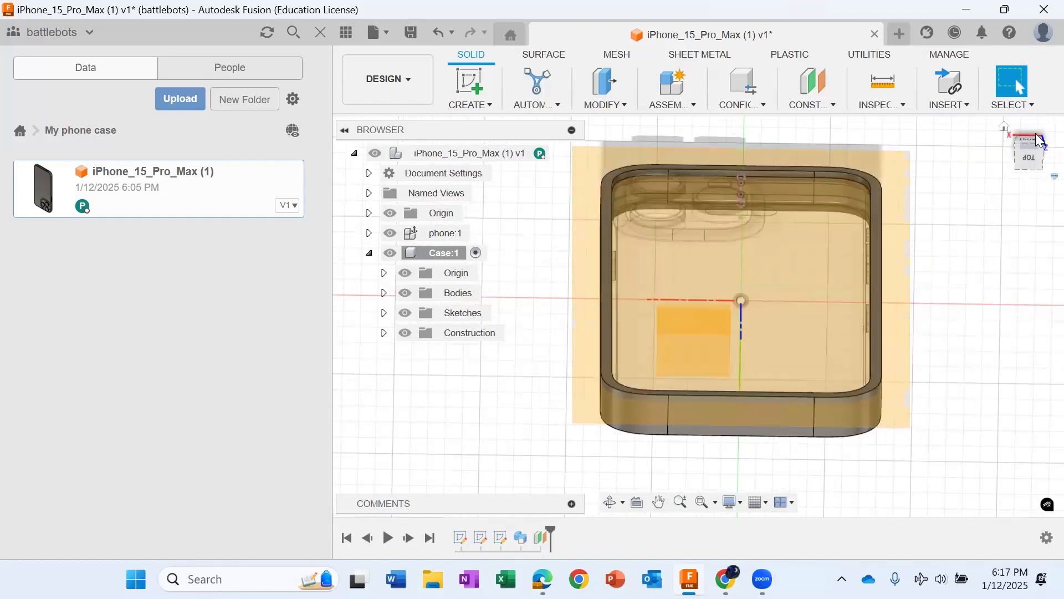
drag(1029, 156, 1030, 166)
click(470, 82)
click(694, 319)
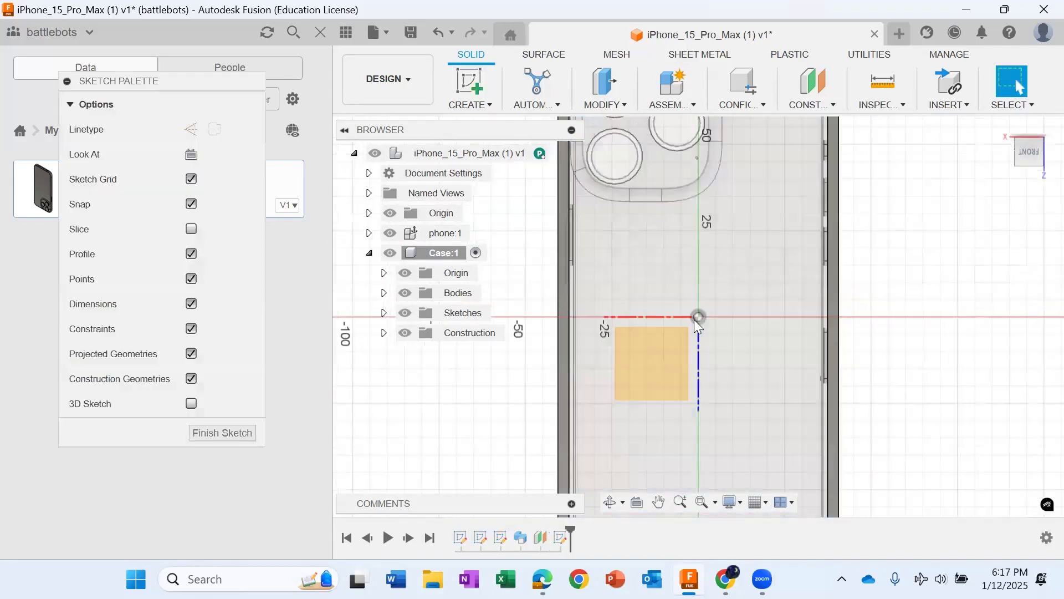
scroll(694, 319, down, 3)
scroll(653, 202, up, 2)
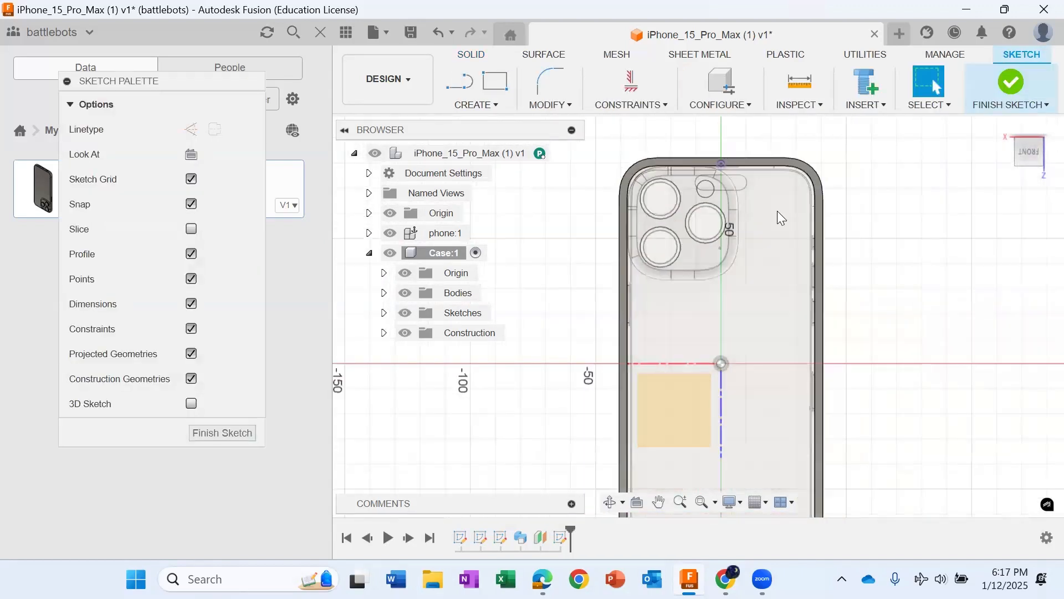
scroll(714, 214, up, 2)
scroll(742, 198, up, 1)
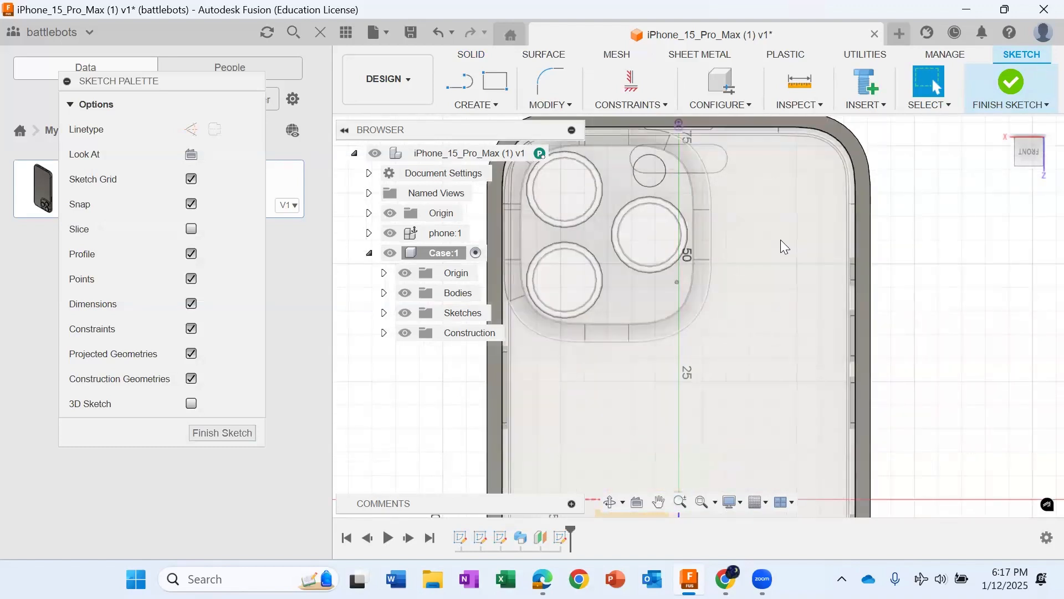
scroll(760, 205, down, 3)
scroll(644, 265, up, 2)
scroll(682, 271, down, 2)
scroll(814, 245, down, 1)
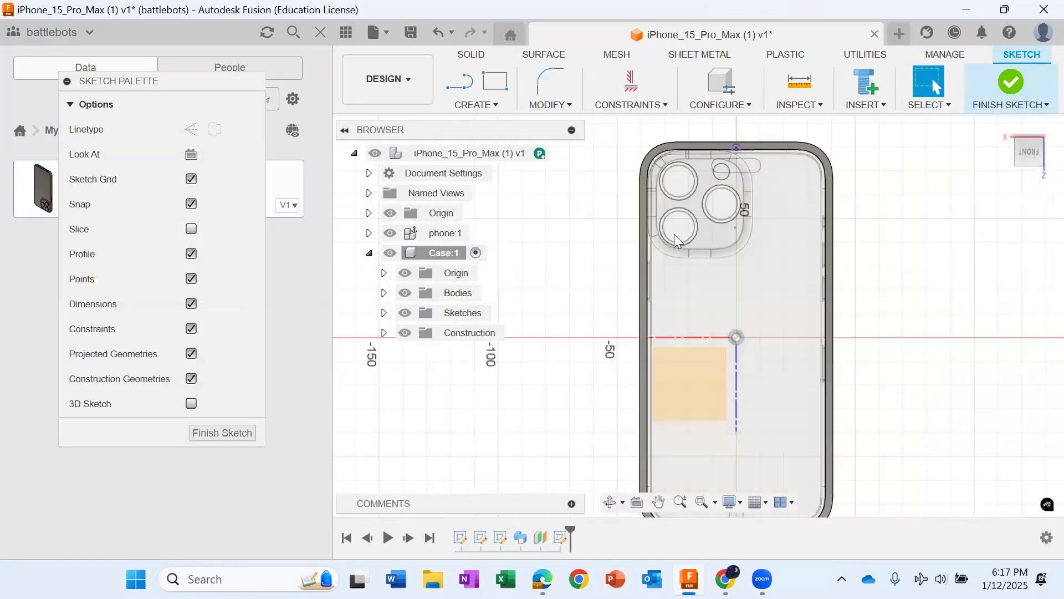
Step: Hide the phone component and inspect the case frame on its own in the open sketch
click(390, 232)
scroll(682, 288, up, 2)
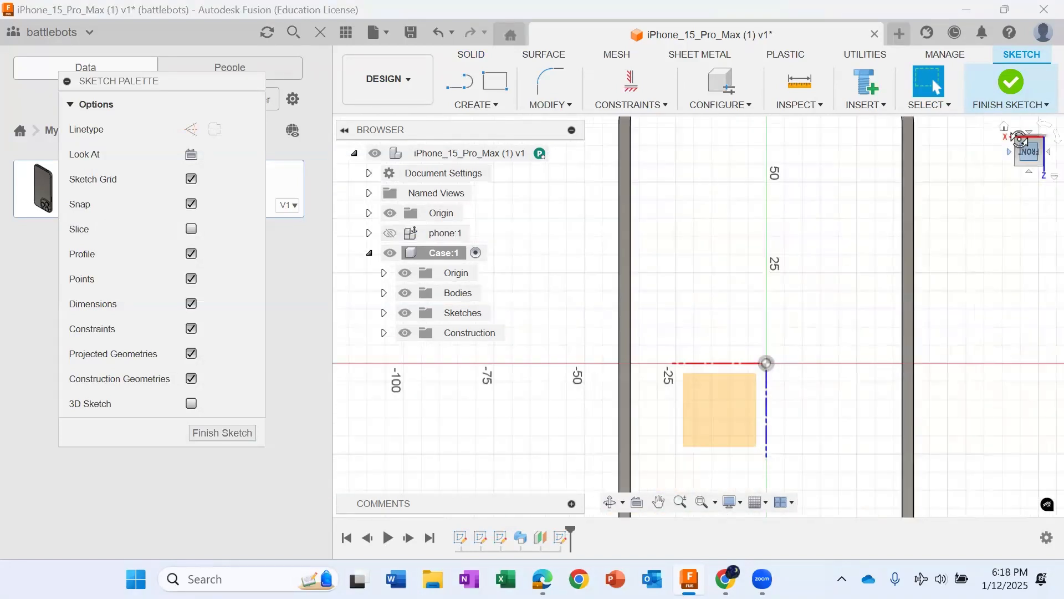
mouse_move(1016, 121)
mouse_down()
mouse_move(1022, 83)
mouse_move(1021, 114)
mouse_up()
scroll(856, 274, down, 3)
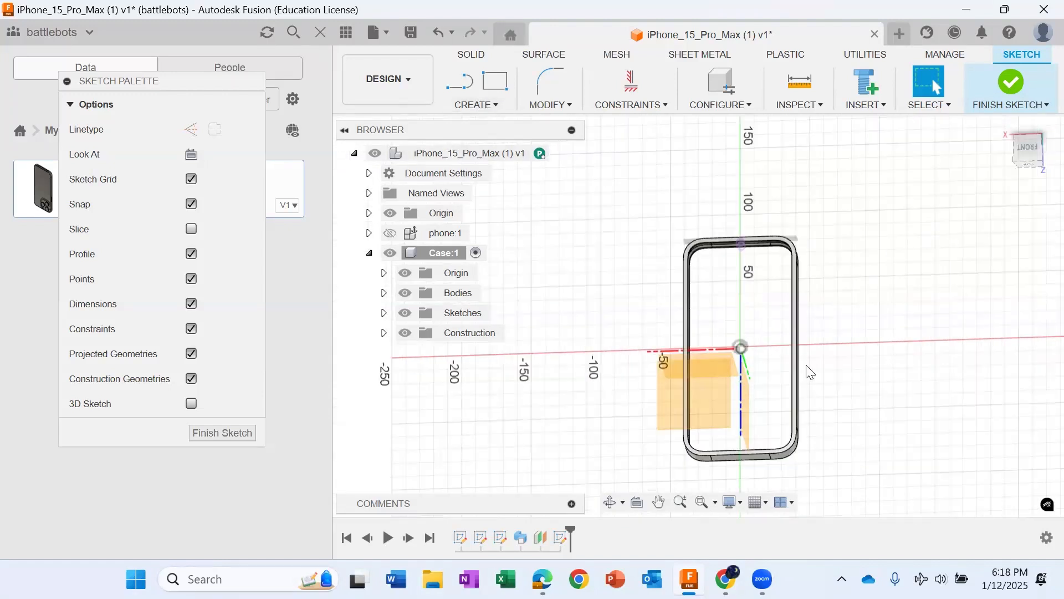
click(394, 237)
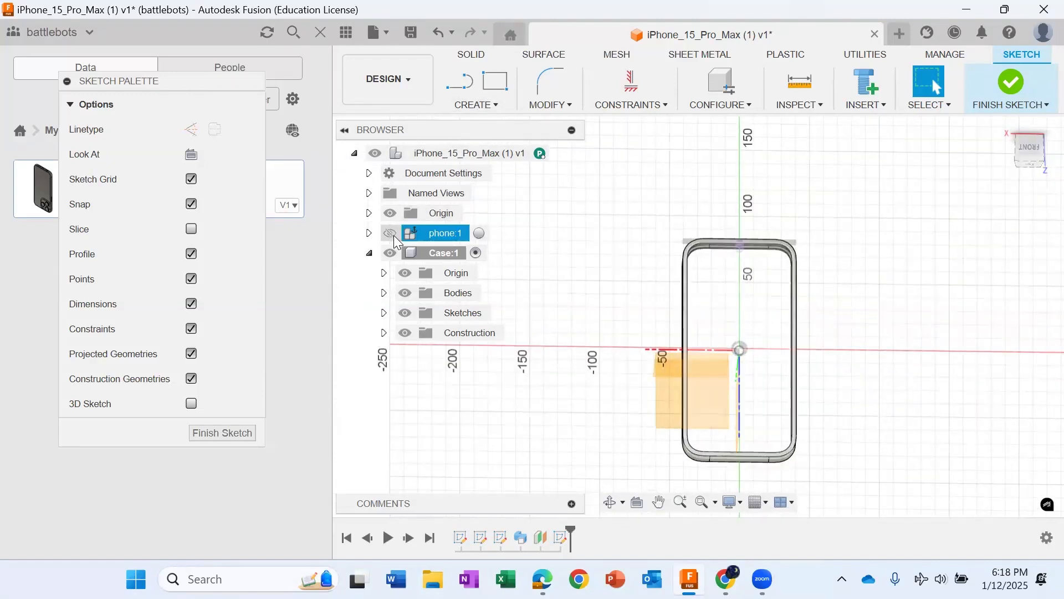
click(653, 316)
scroll(713, 324, up, 2)
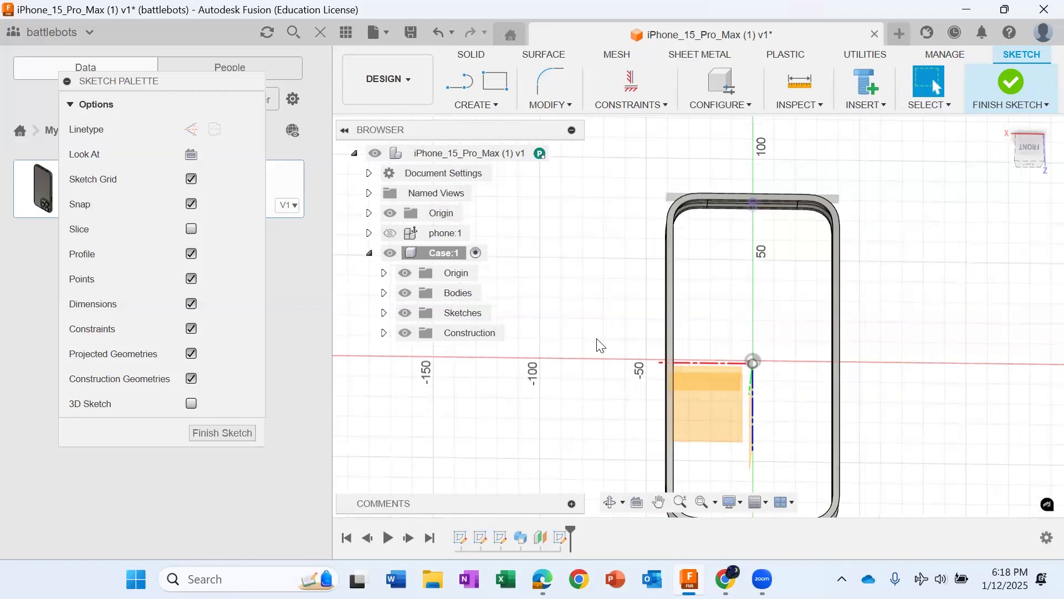
key(e)
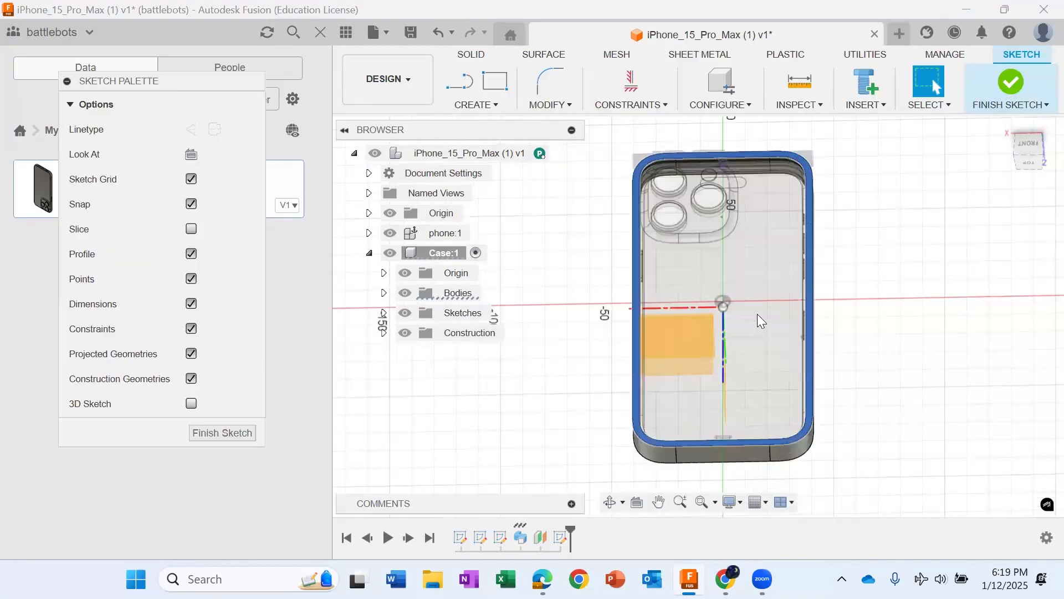
scroll(757, 317, up, 3)
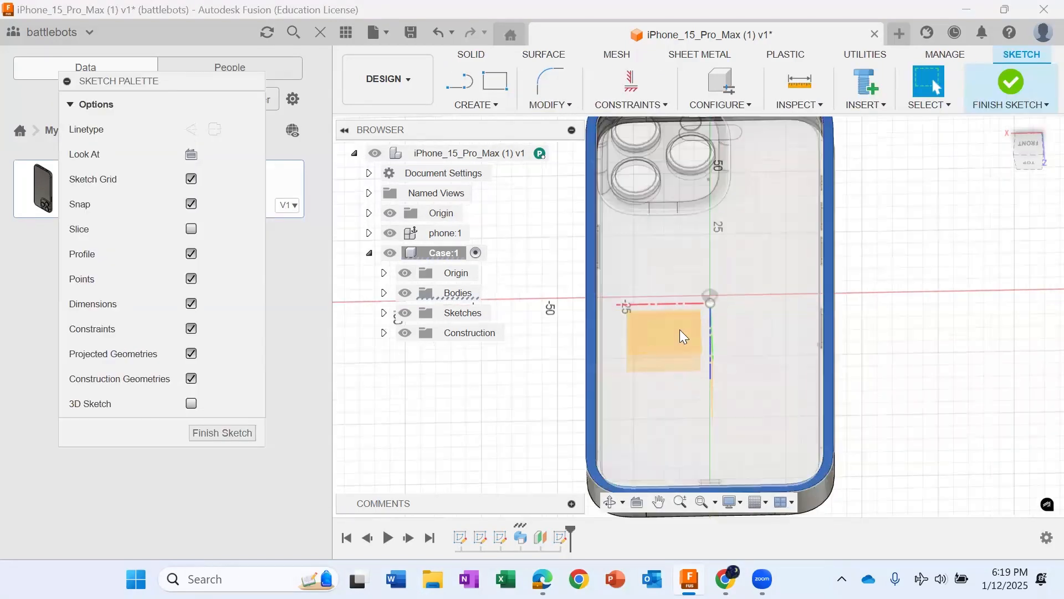
scroll(679, 330, down, 3)
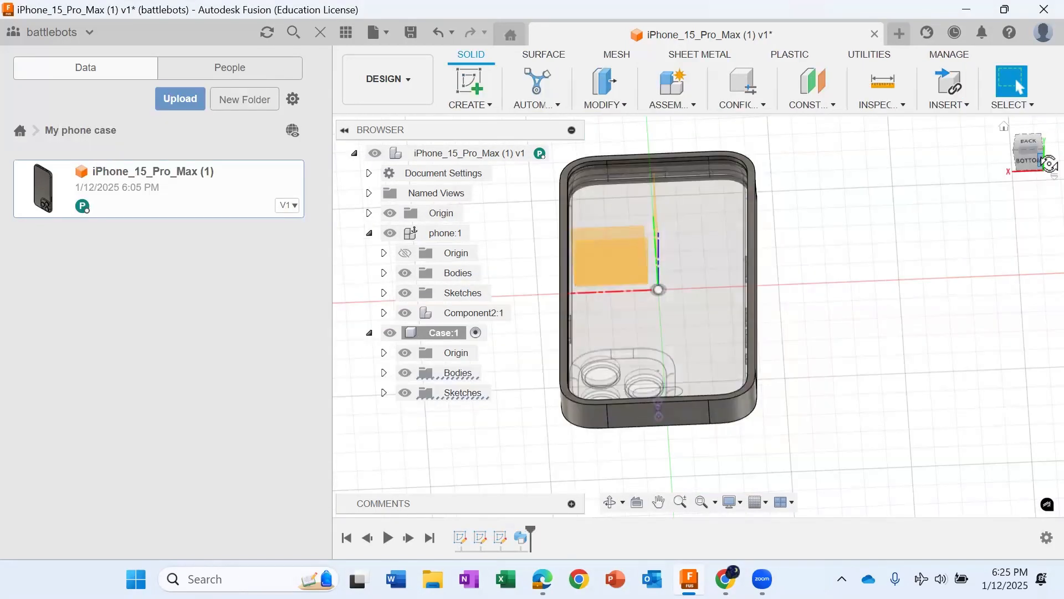
Step: Turn the model to the phone's camera side and hide the Case component's origin geometry
drag(1049, 163, 1027, 55)
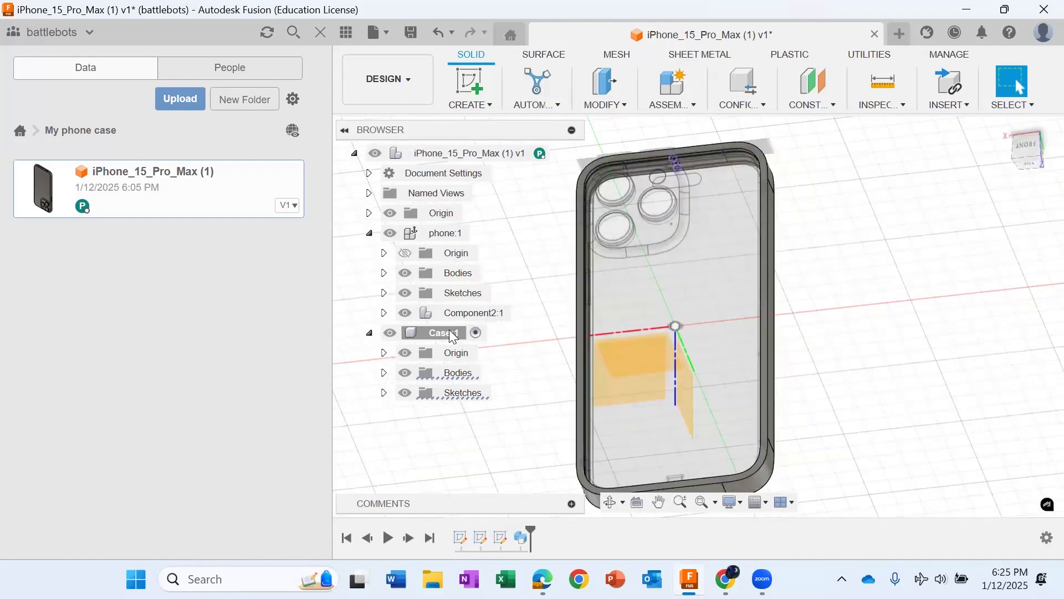
click(405, 352)
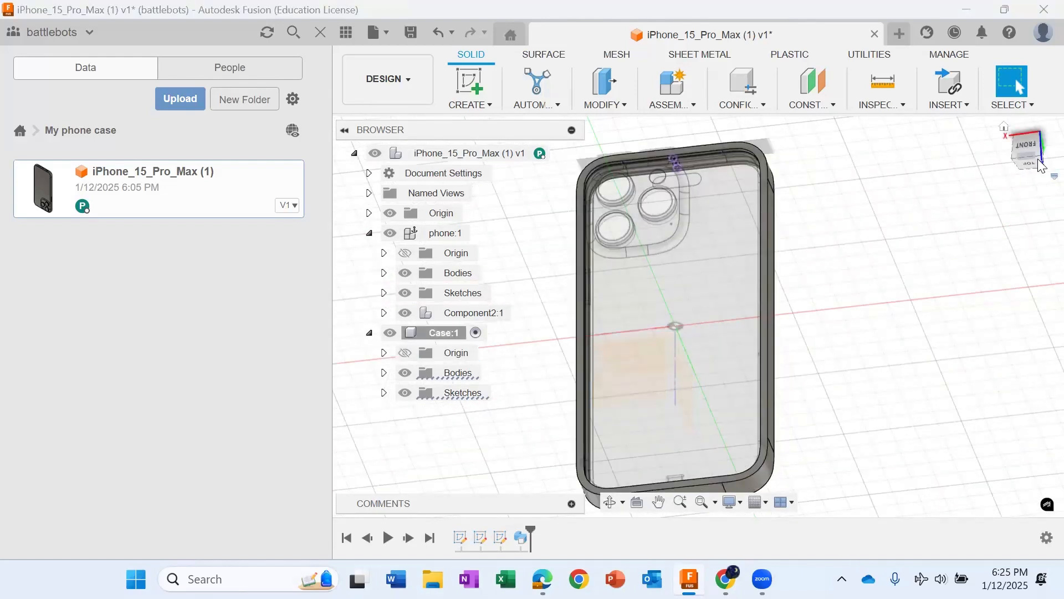
mouse_move(1038, 143)
mouse_down()
mouse_move(1056, 114)
mouse_move(1036, 108)
mouse_move(1033, 158)
mouse_move(1041, 143)
mouse_move(1031, 116)
mouse_move(1034, 142)
mouse_up()
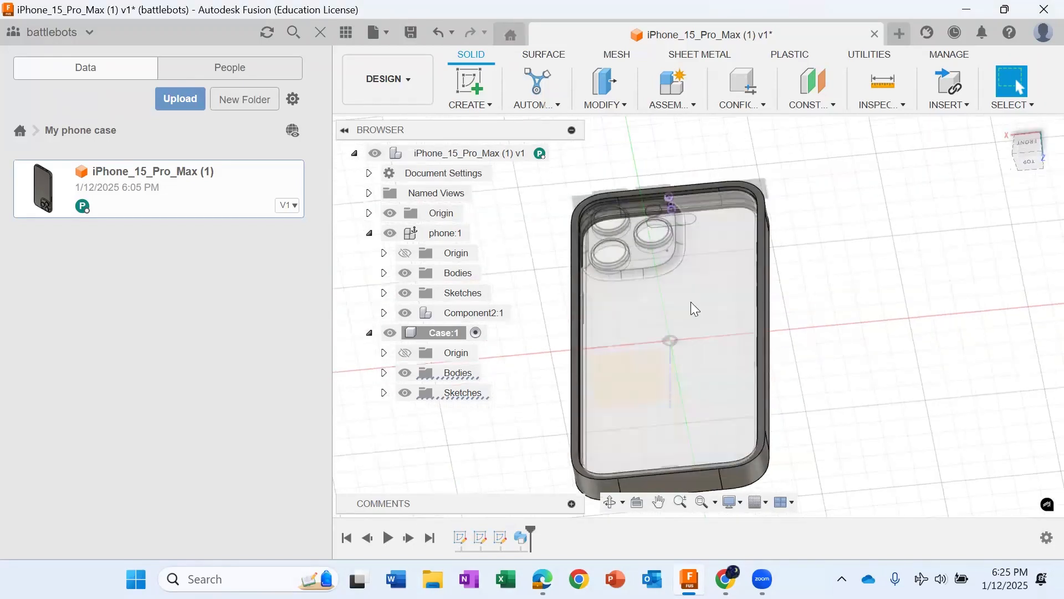
scroll(740, 328, up, 2)
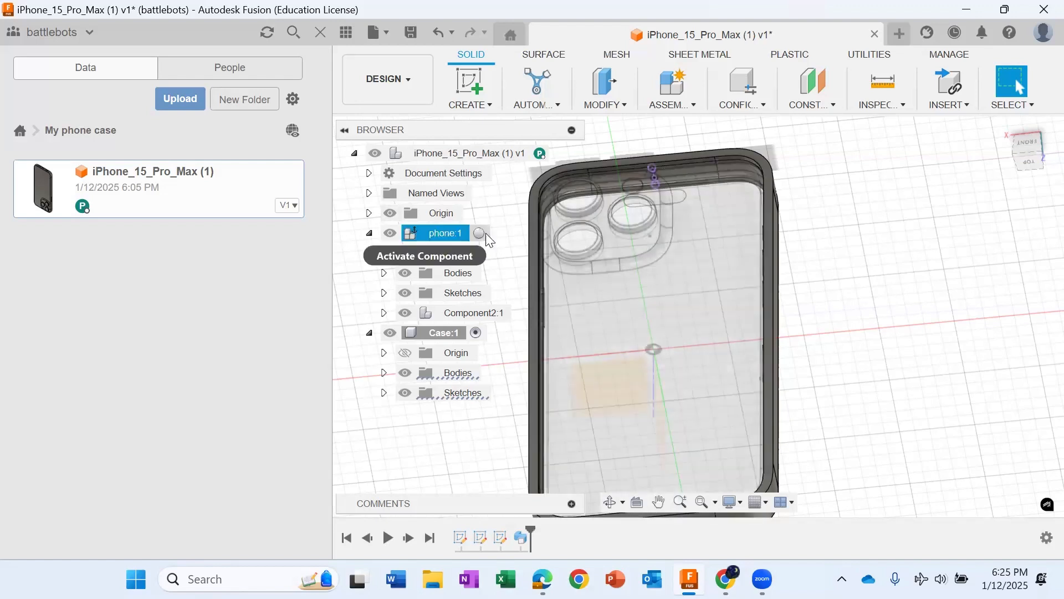
Step: Activate the phone component and hide the Case component
click(483, 233)
click(391, 333)
scroll(602, 376, up, 2)
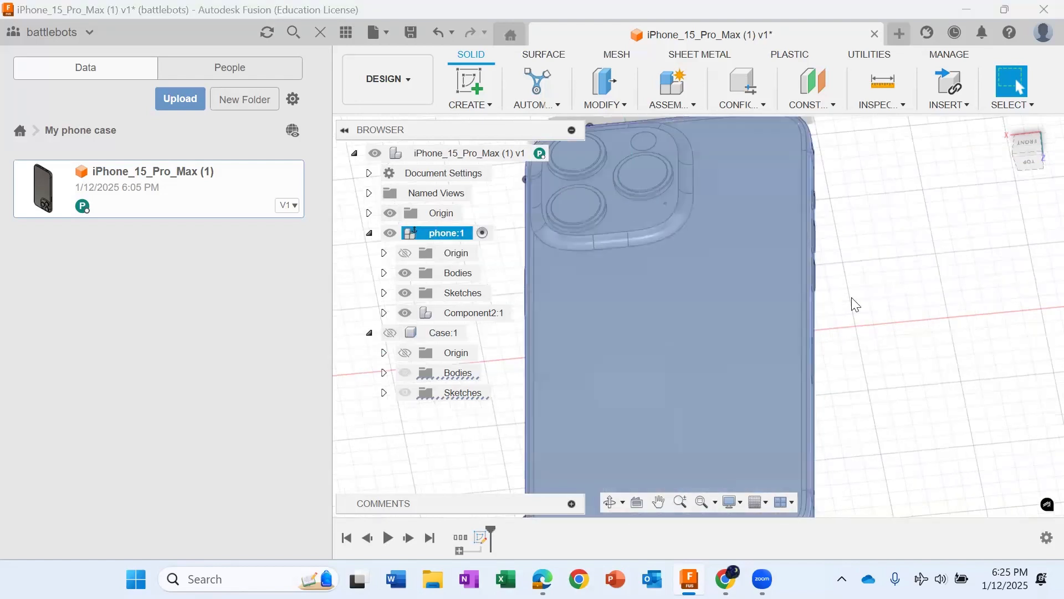
scroll(855, 304, down, 4)
Step: Start a new sketch on the phone's flat back face within the phone component
mouse_move(1035, 157)
mouse_down()
mouse_move(1046, 159)
mouse_move(1018, 192)
mouse_up()
scroll(640, 413, up, 6)
scroll(525, 412, down, 4)
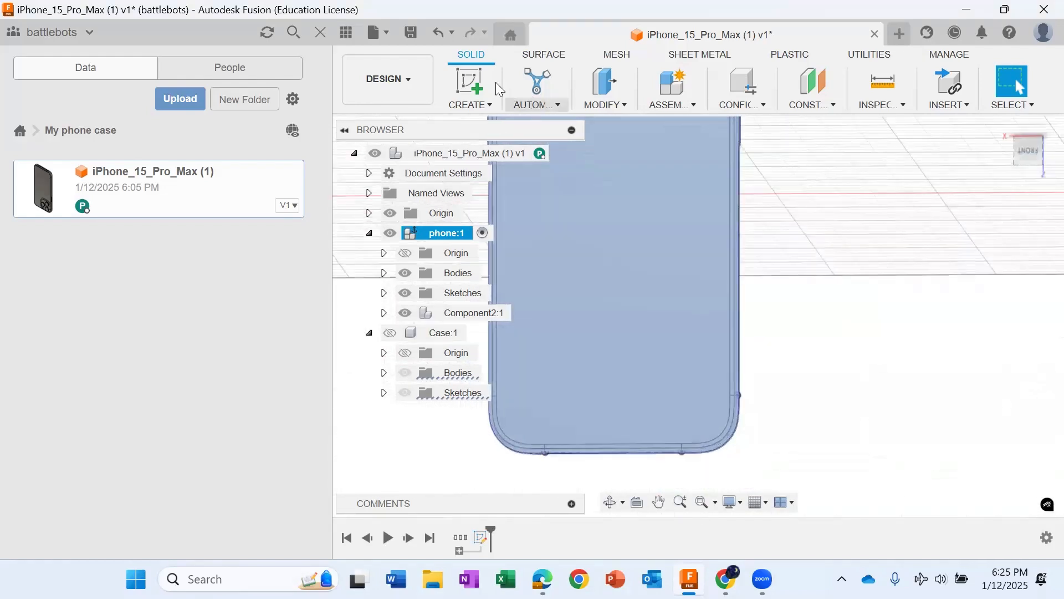
click(466, 77)
click(687, 321)
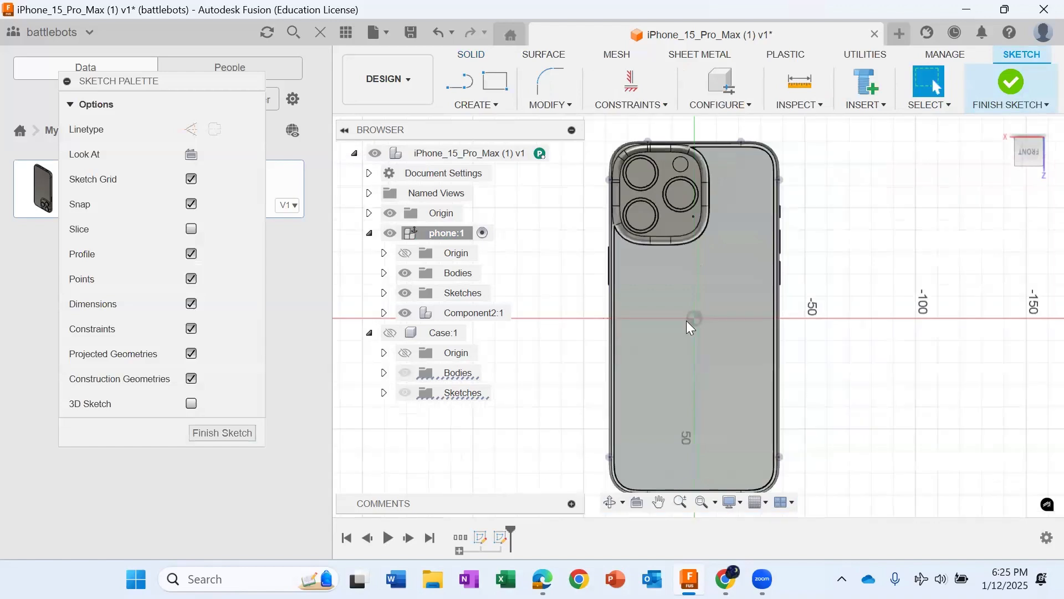
Step: Select both long sides, the camera-end edge and its two rounded corners of the phone's outline for projection into the sketch
key(p)
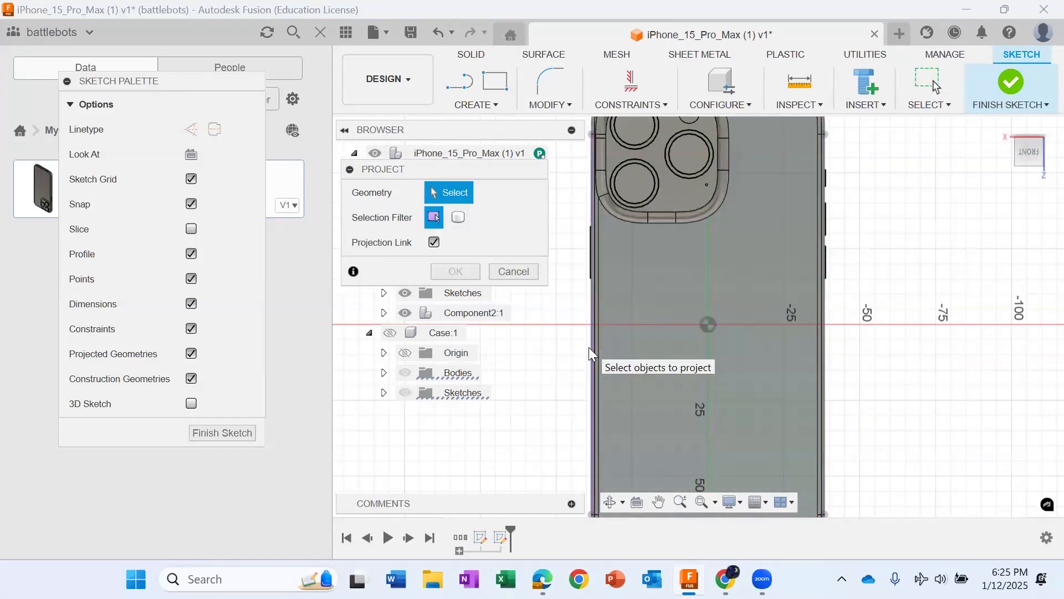
click(590, 350)
scroll(604, 189, up, 5)
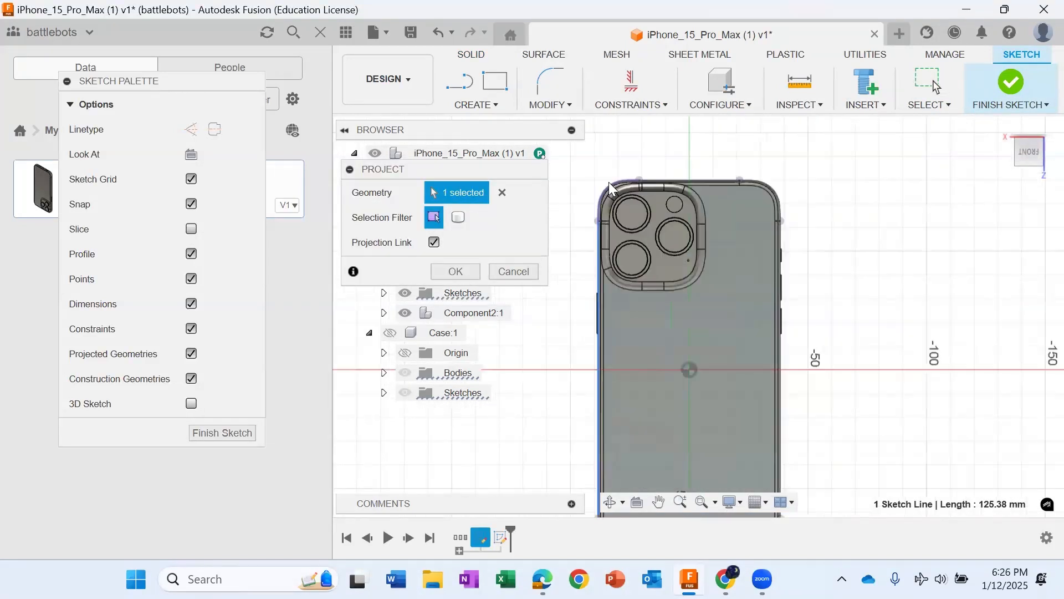
click(597, 204)
click(781, 170)
click(967, 195)
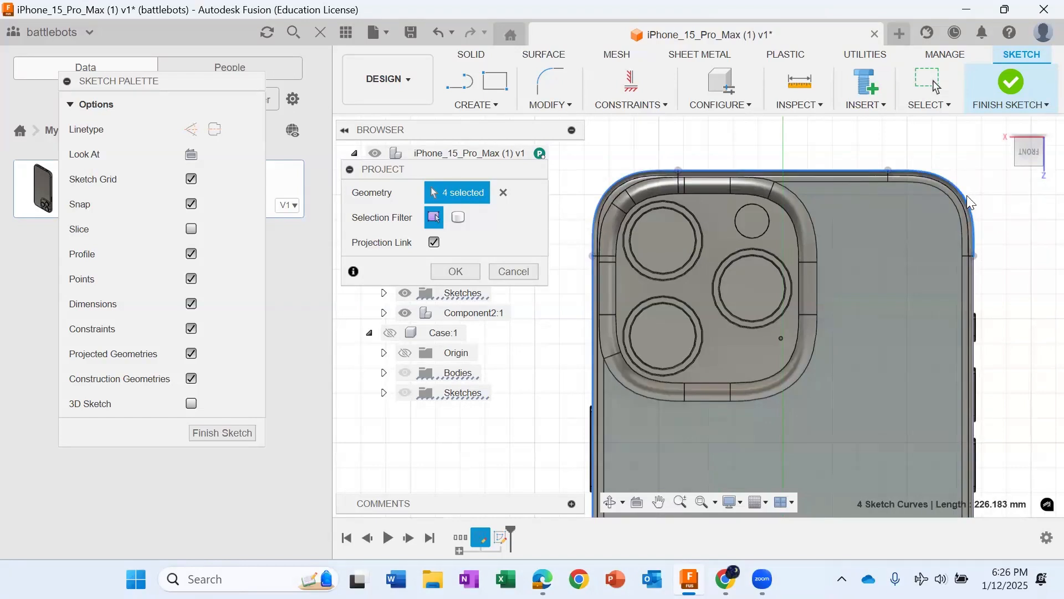
click(974, 294)
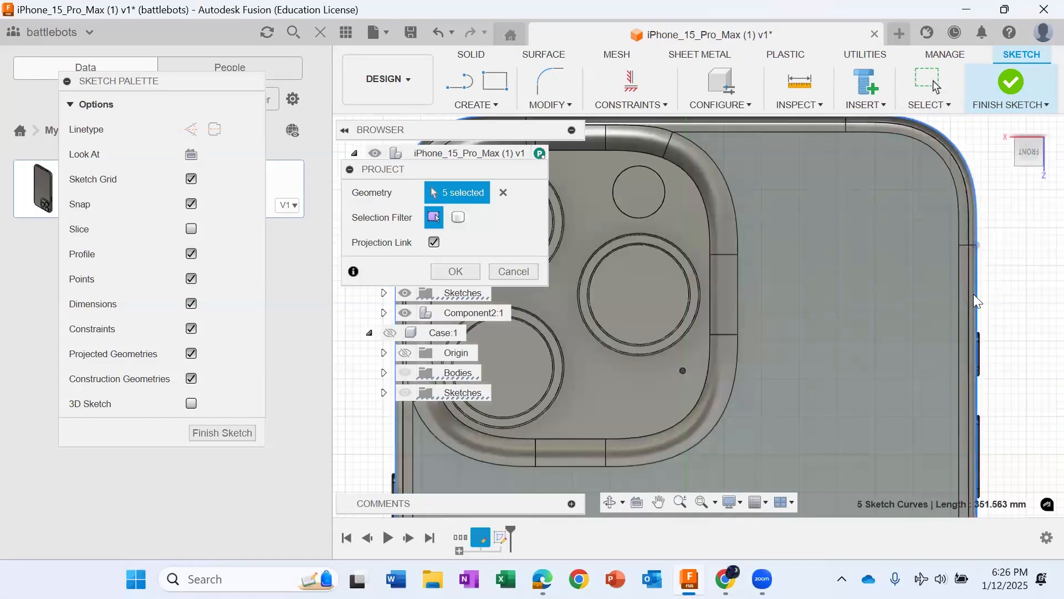
Step: Add the charging-port end and its two rounded corners to the selection and project the complete phone outline with the projection link kept
scroll(942, 421, down, 3)
middle_drag(664, 516, 588, 279)
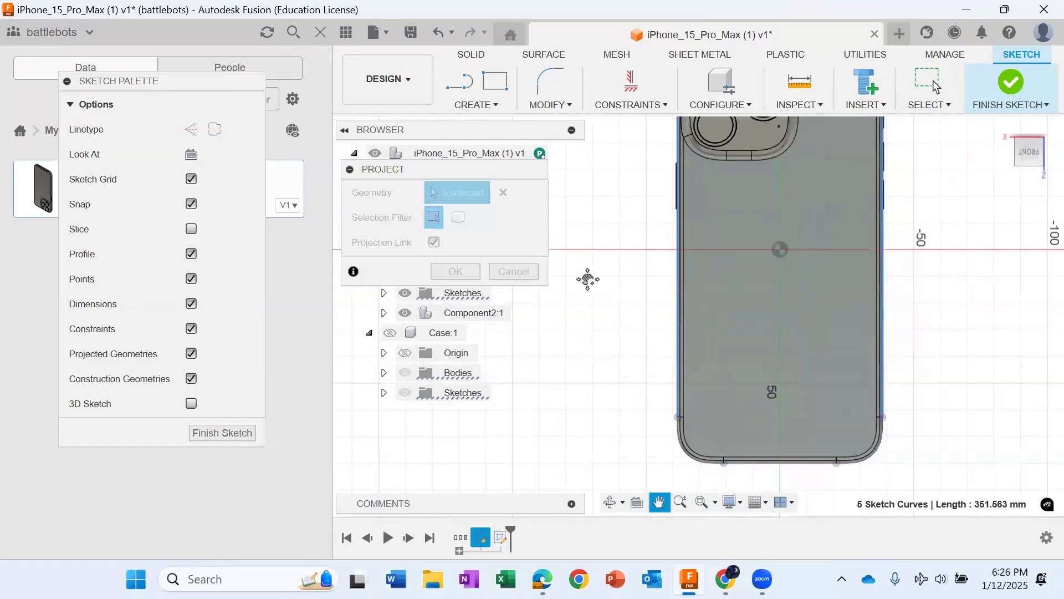
scroll(876, 388, up, 5)
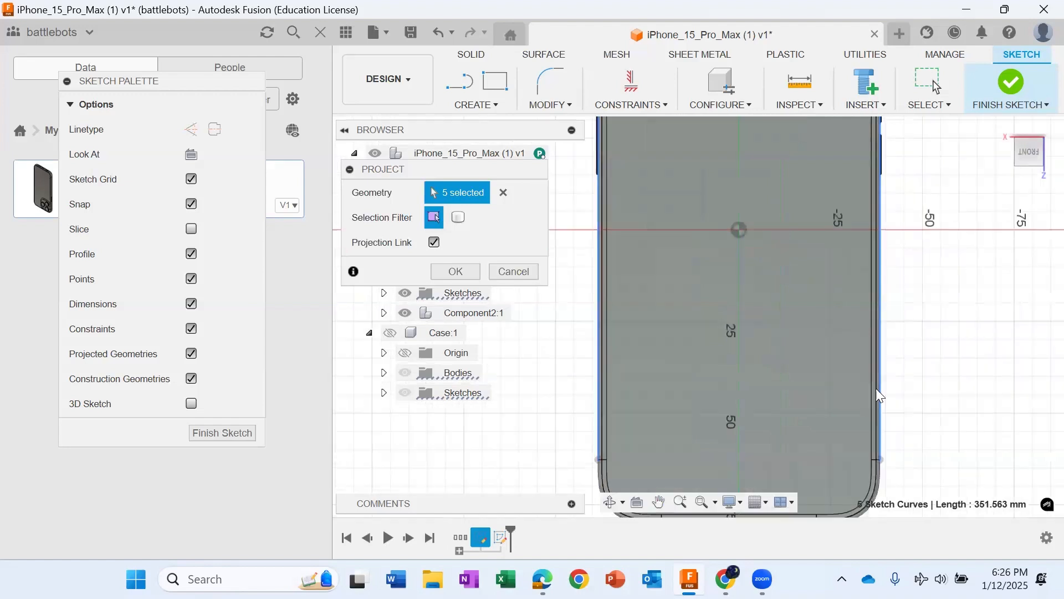
scroll(893, 388, down, 5)
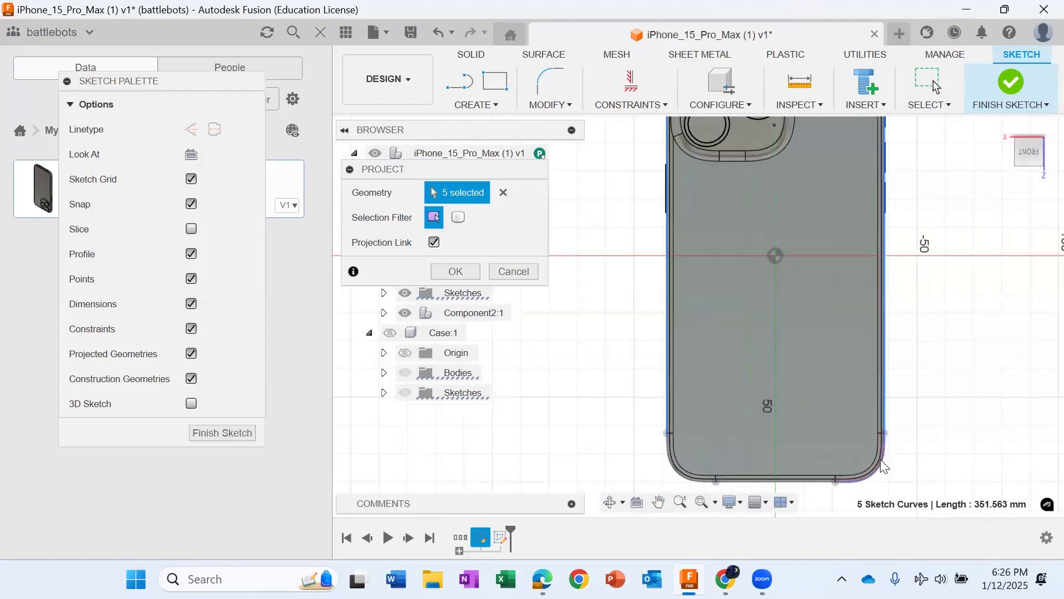
click(880, 459)
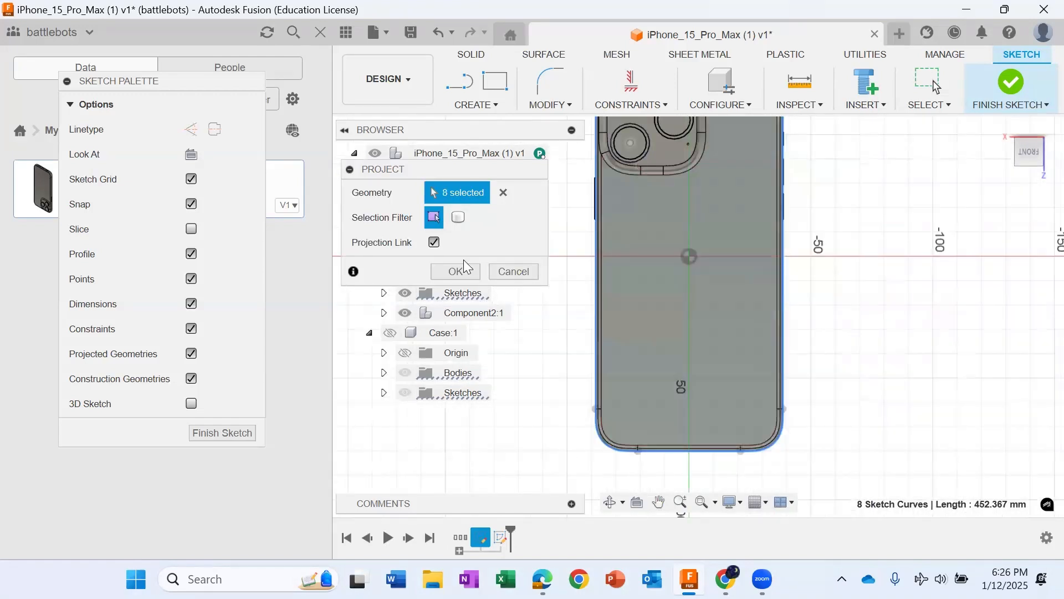
click(455, 271)
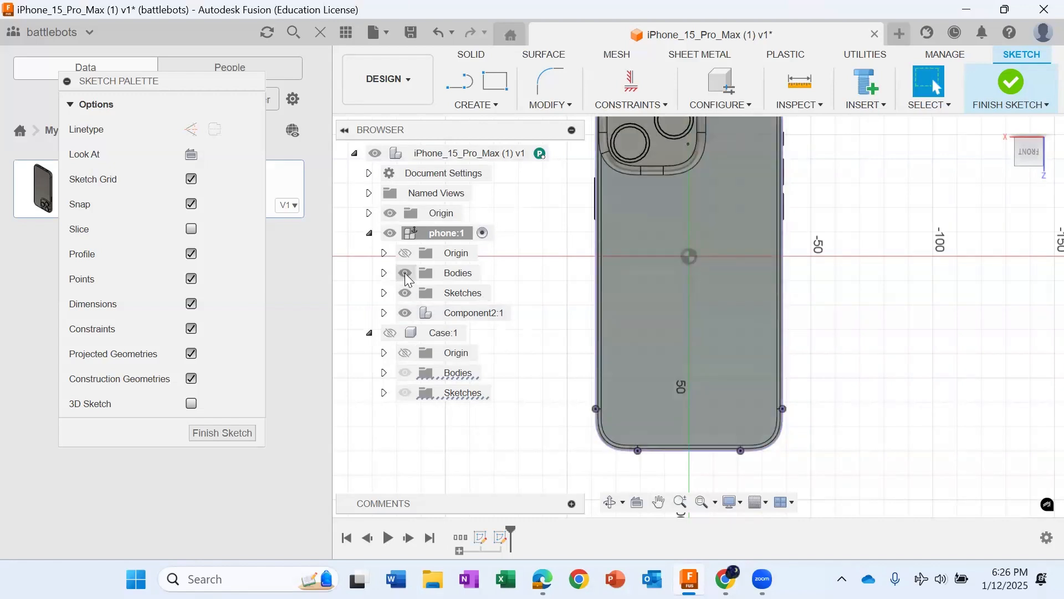
Step: Hide the phone's bodies, Component2 and the case bodies, then show and activate the Case component
click(405, 273)
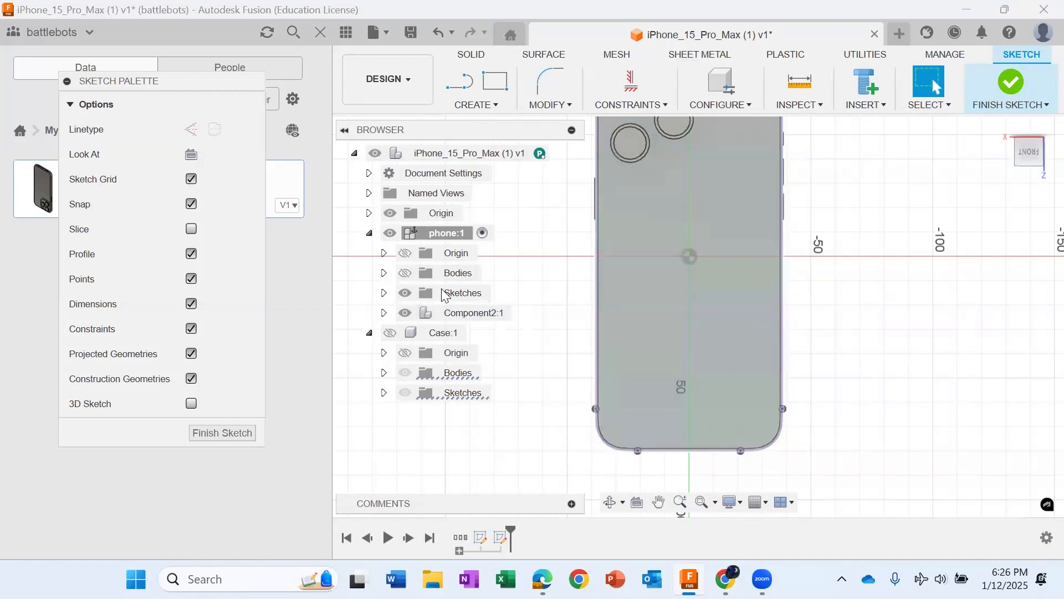
click(386, 335)
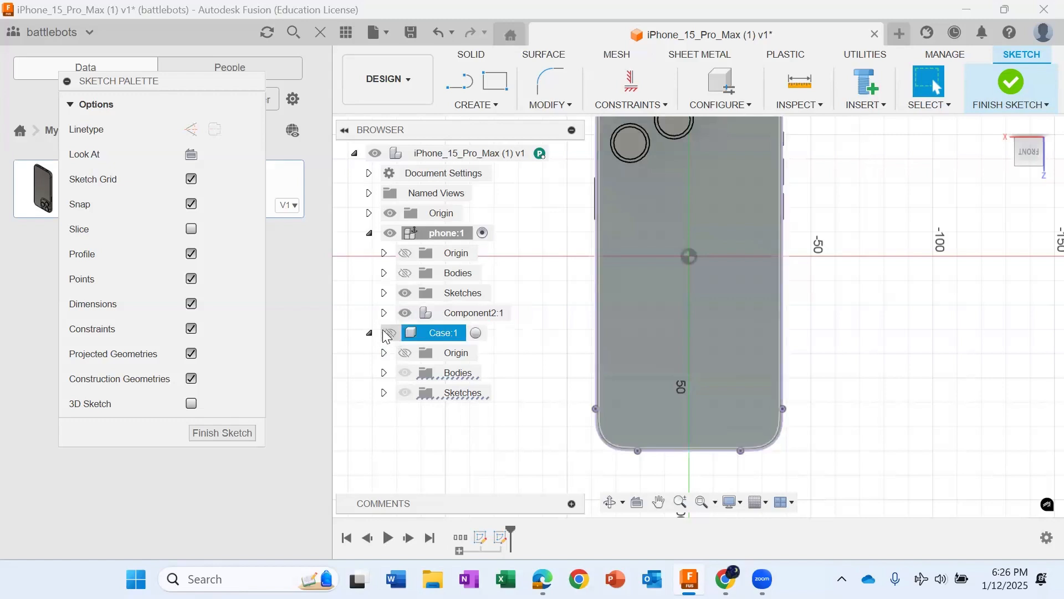
click(389, 334)
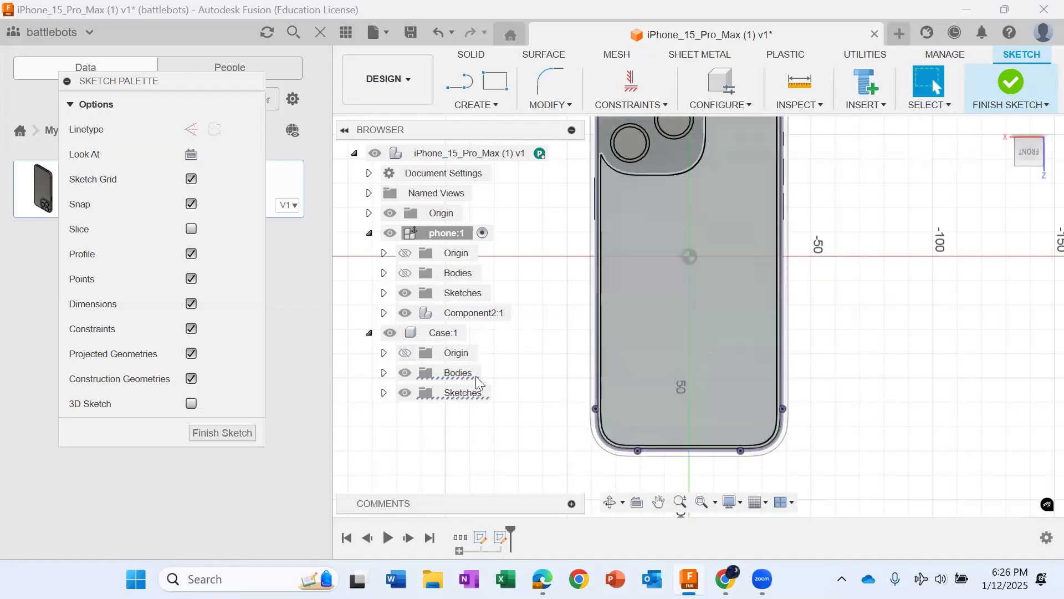
click(406, 312)
click(406, 373)
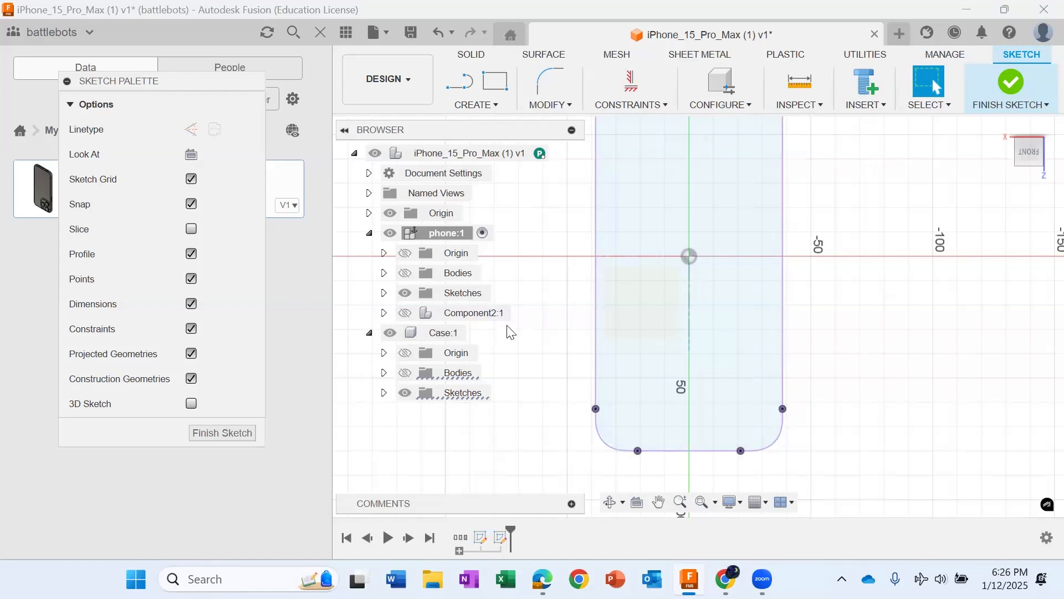
double_click(444, 335)
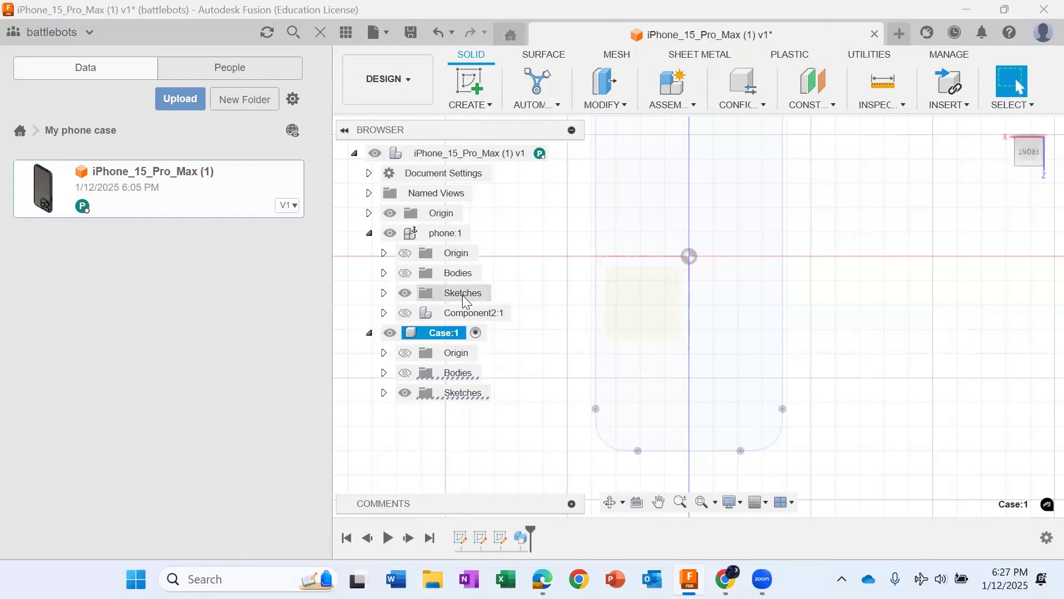
Step: Extrude both profiles of the phone's projected outline, including the camera area, 3 mm as a new body in the Case component
scroll(634, 344, down, 2)
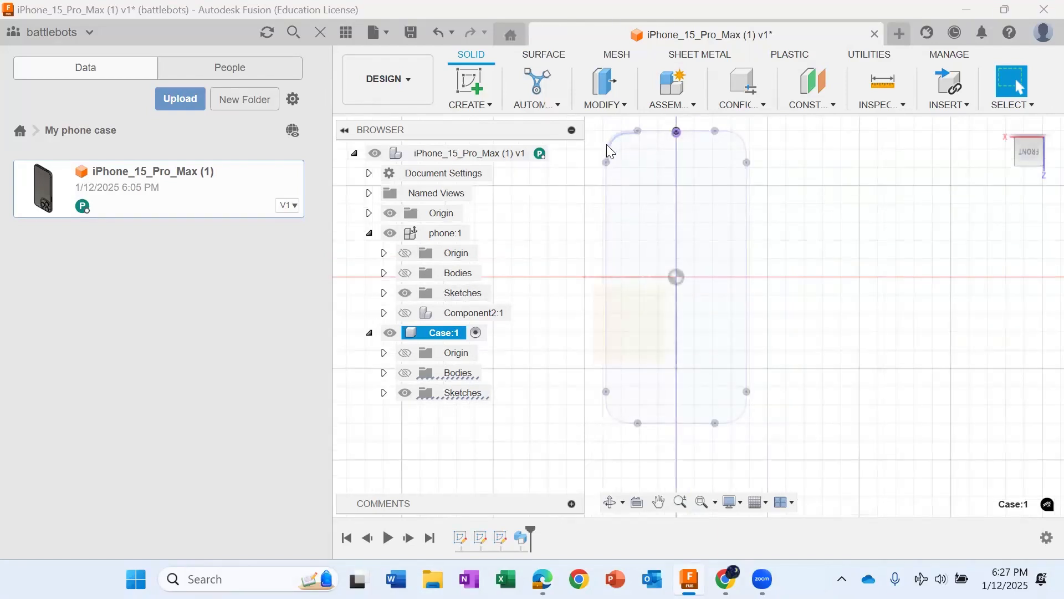
scroll(610, 200, up, 1)
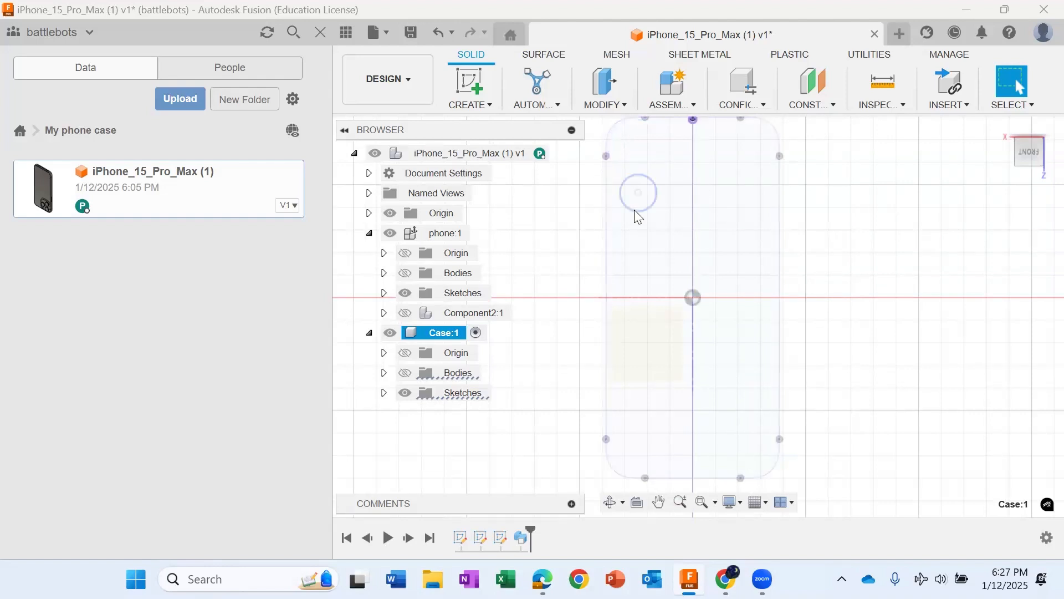
click(673, 173)
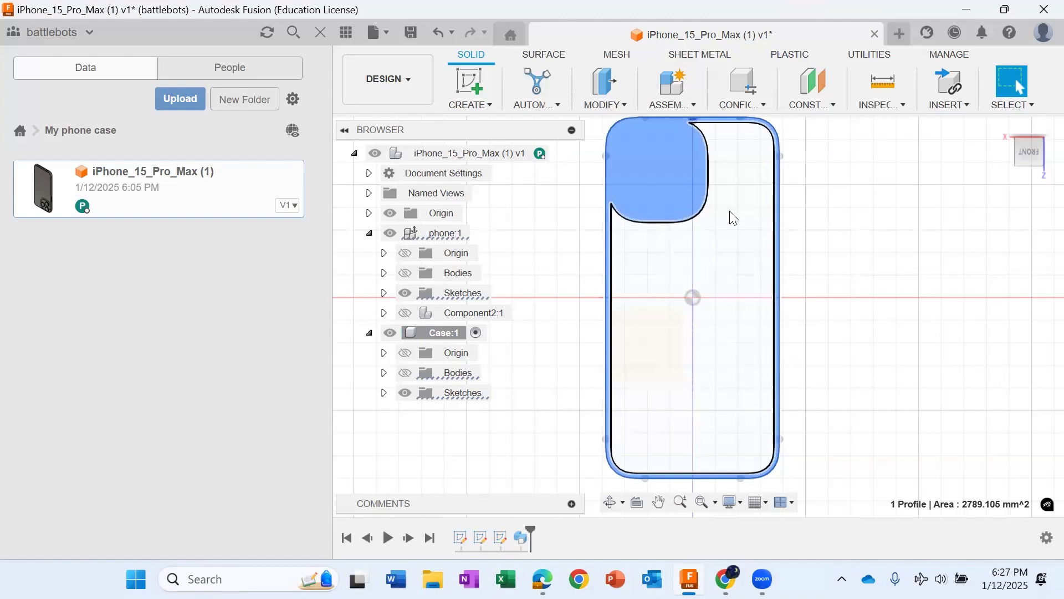
ctrl+click(730, 211)
scroll(719, 292, down, 2)
drag(1030, 147, 1025, 128)
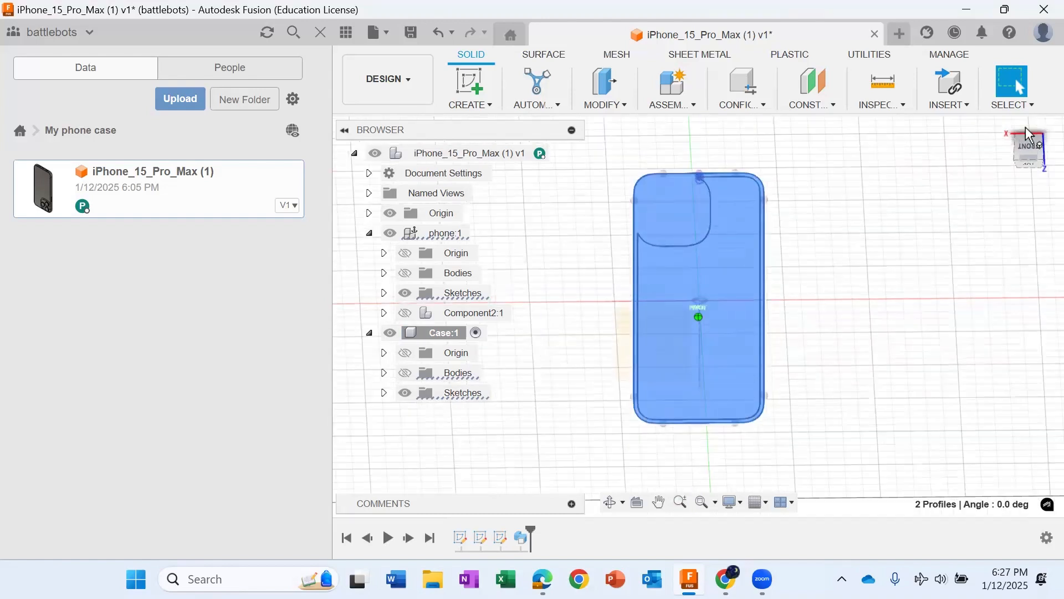
key(e)
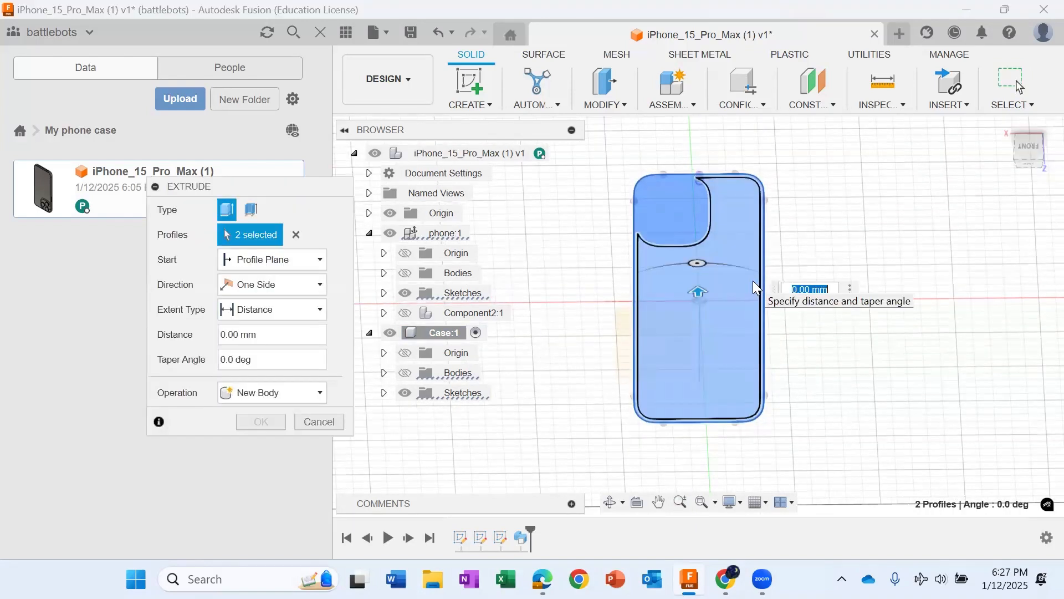
text(3)
key(Return)
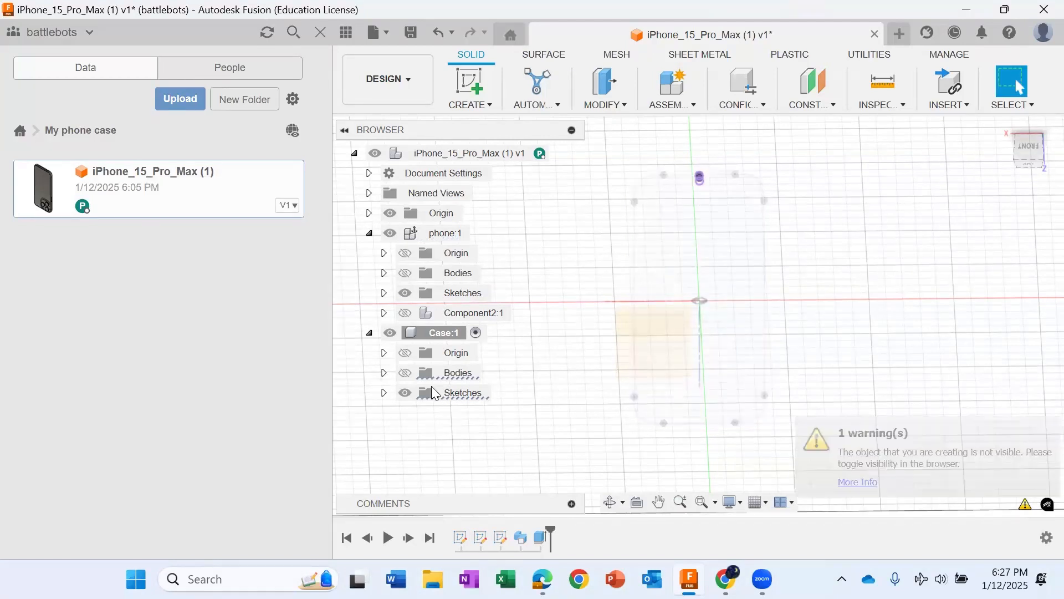
Step: Show the case bodies and the phone's Component2, bodies and origin again, and examine the extruded back from several angles
click(405, 372)
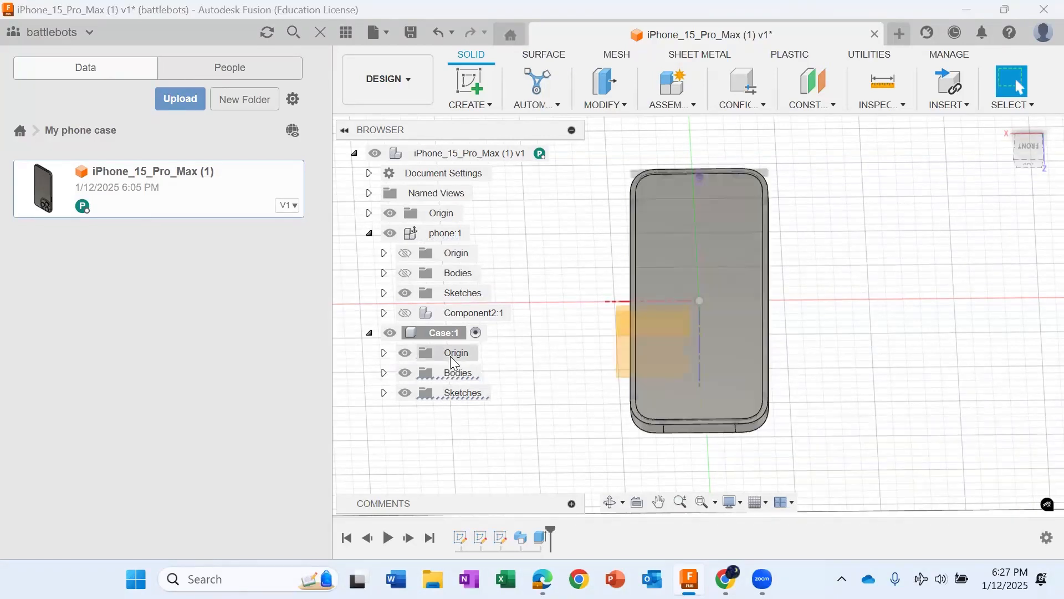
click(406, 313)
click(406, 273)
click(405, 253)
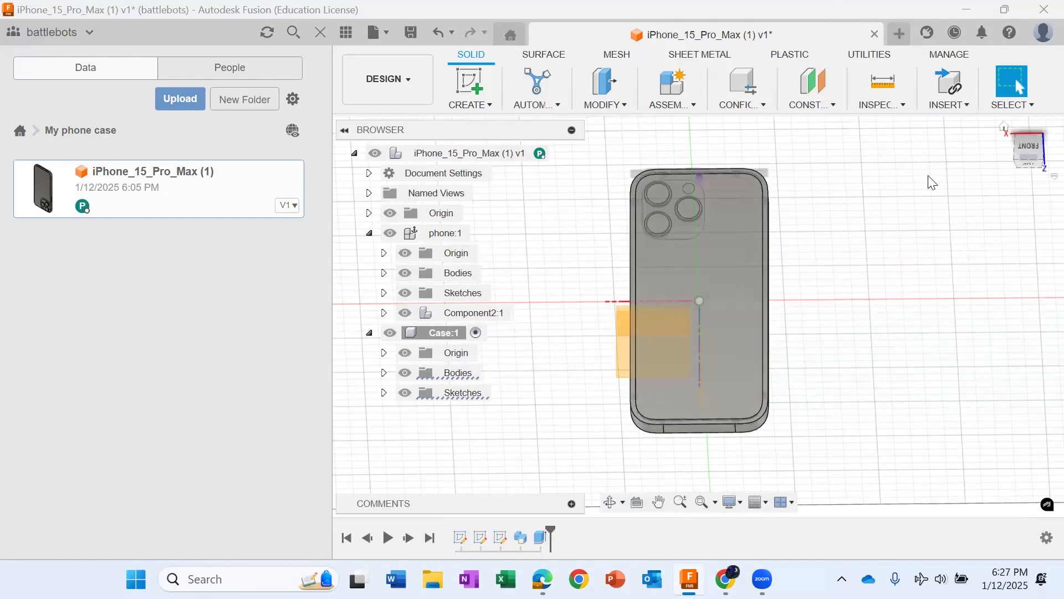
mouse_move(1029, 153)
mouse_down()
mouse_move(1030, 100)
mouse_move(1049, 72)
mouse_move(1047, 111)
mouse_up()
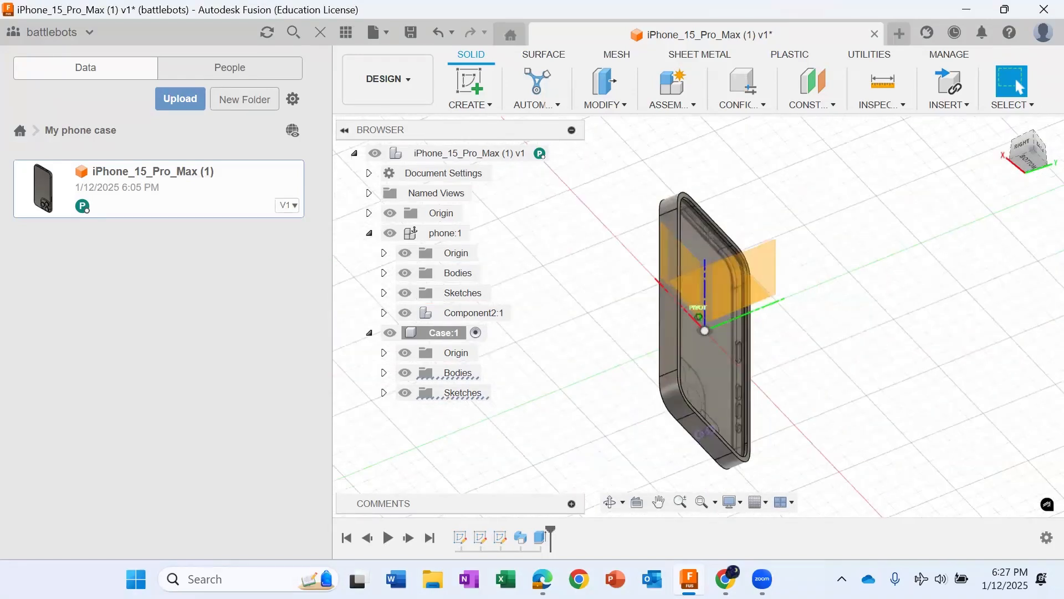
mouse_move(616, 424)
shift+middle_down()
mouse_move(776, 455)
mouse_move(755, 424)
mouse_move(751, 373)
shift+middle_up()
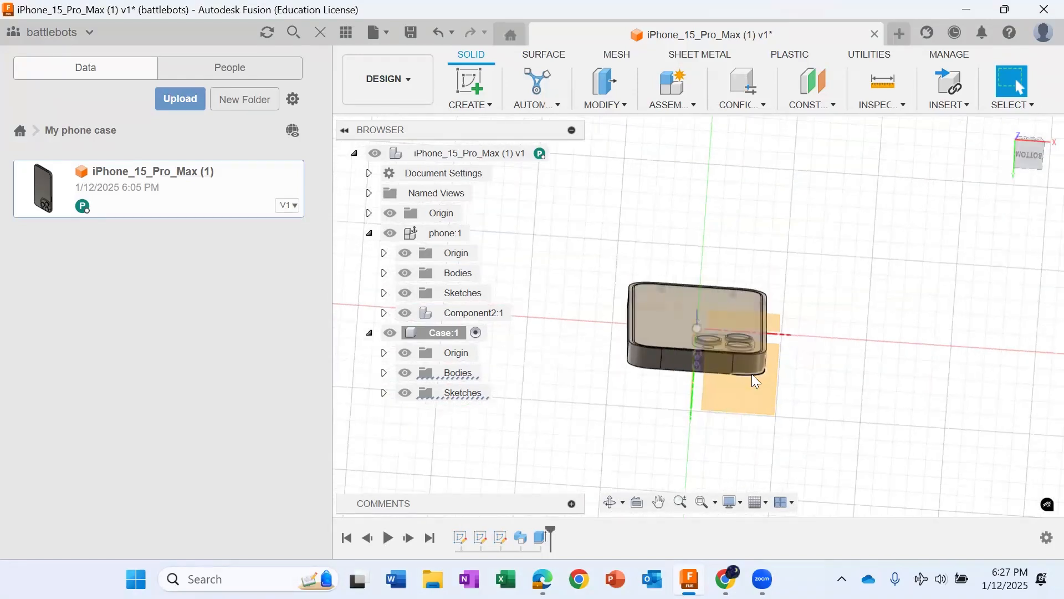
scroll(752, 377, up, 4)
drag(1031, 149, 1029, 180)
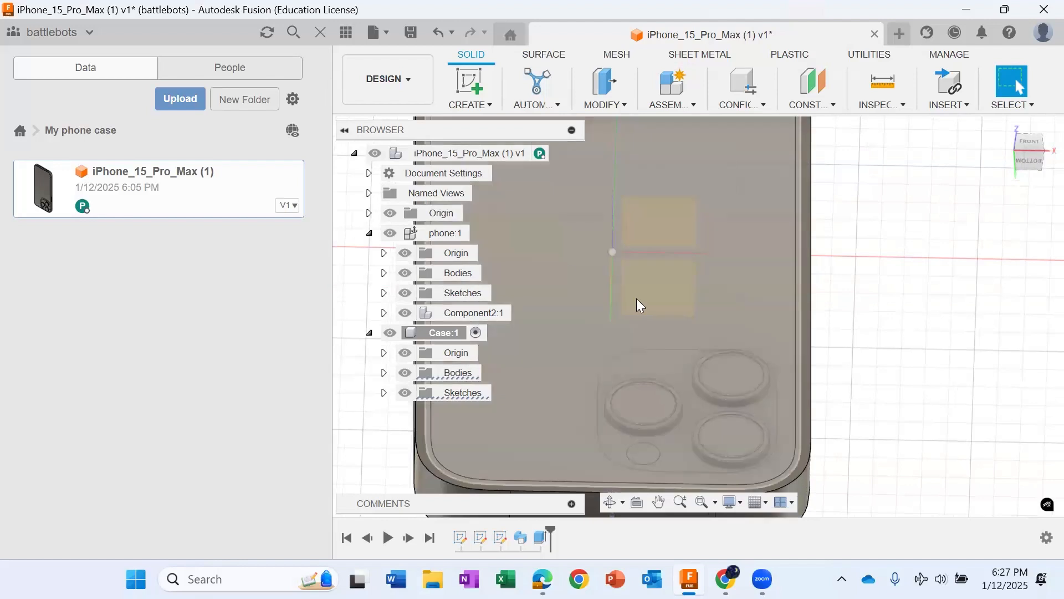
scroll(638, 297, down, 4)
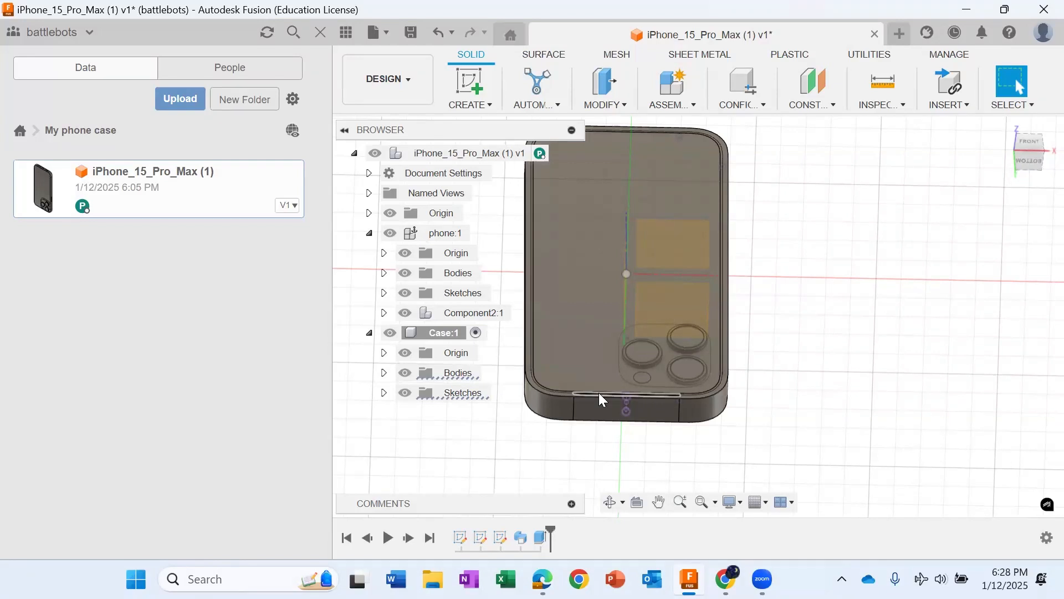
Step: Activate the phone component with Case hidden, and start a sketch on the phone's back face beside the camera bump
click(389, 333)
click(480, 233)
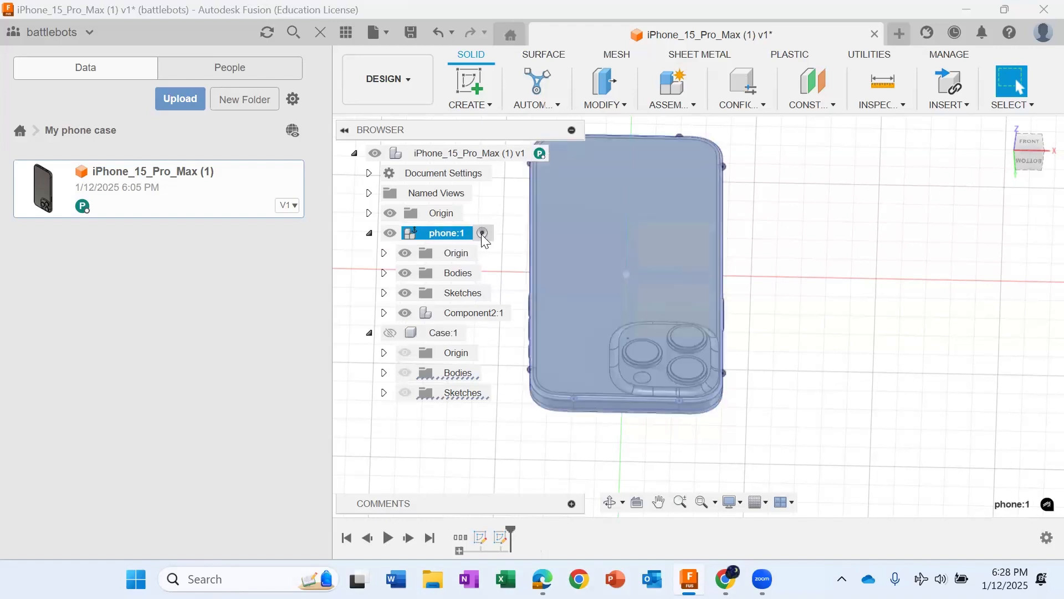
scroll(599, 403, up, 2)
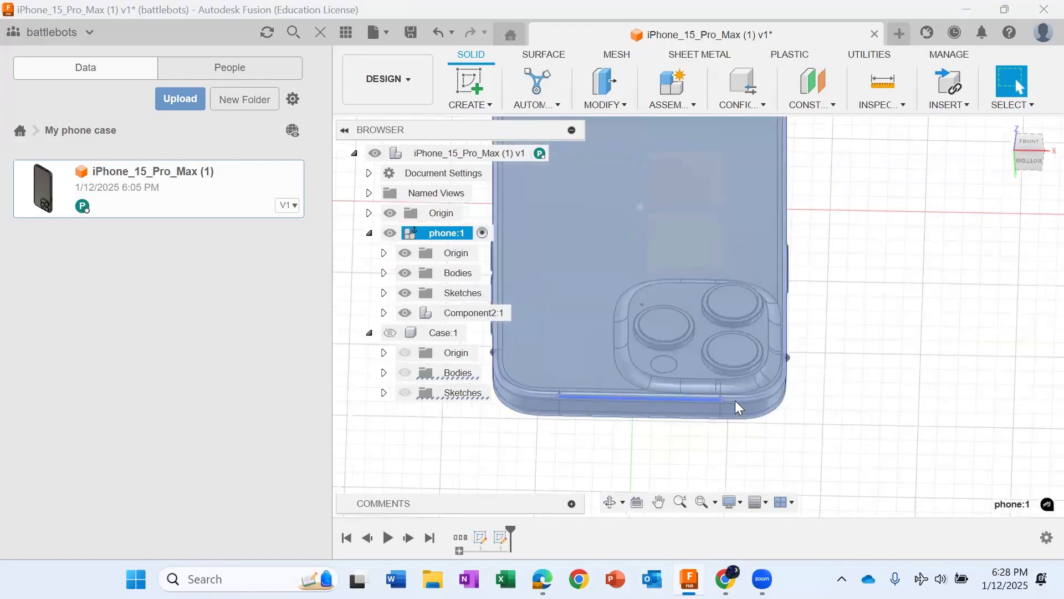
scroll(735, 401, up, 2)
scroll(573, 371, up, 2)
click(1021, 160)
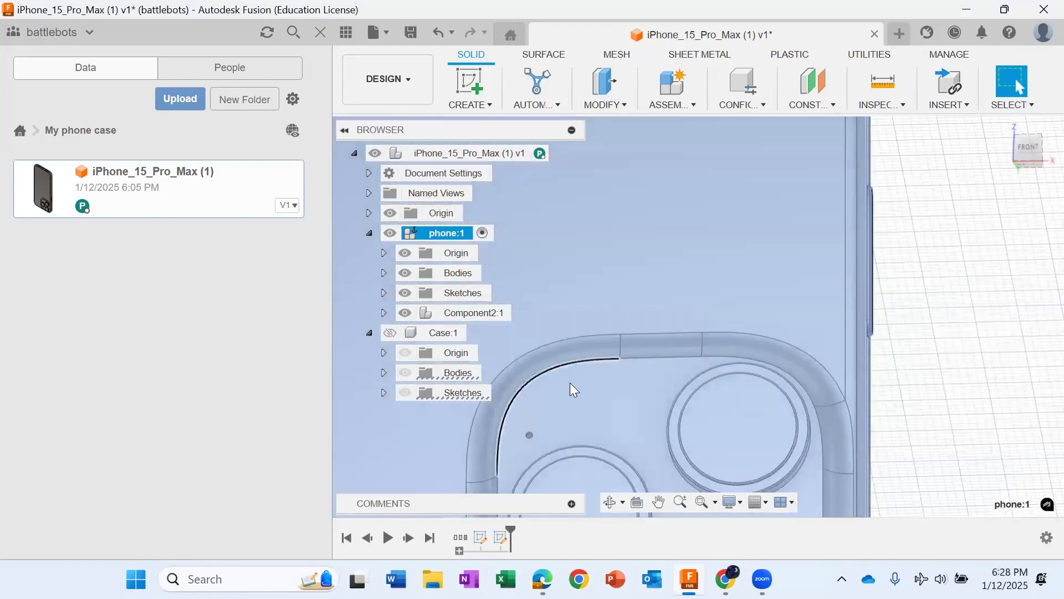
scroll(605, 352, down, 3)
scroll(635, 352, up, 3)
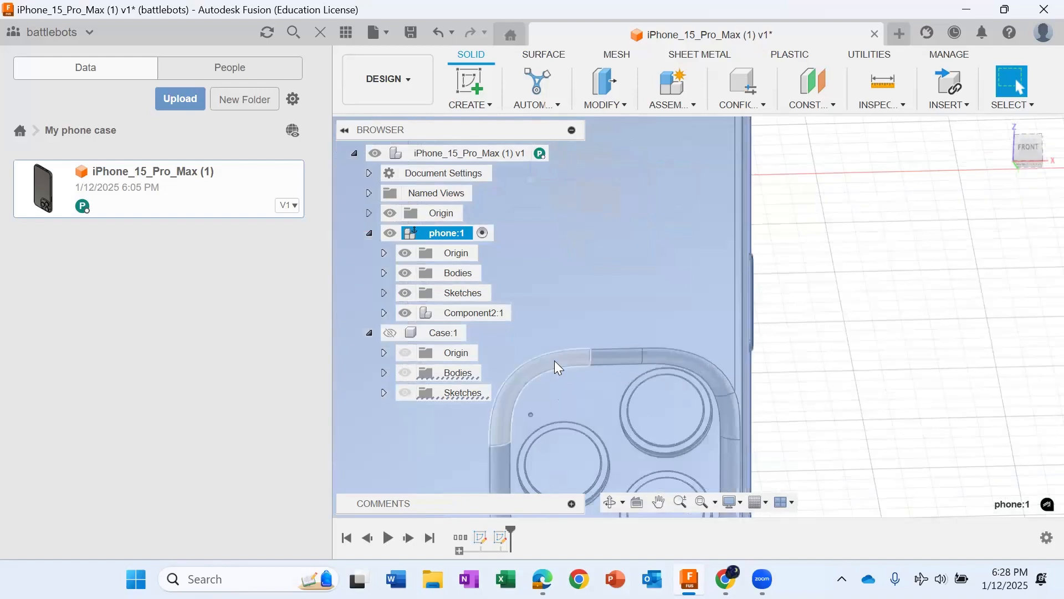
scroll(508, 388, up, 2)
click(508, 388)
Step: Select the camera bump's outer edges for projection: the inner side, the edge facing the phone's middle, its two corners and the outer side
scroll(585, 477, up, 2)
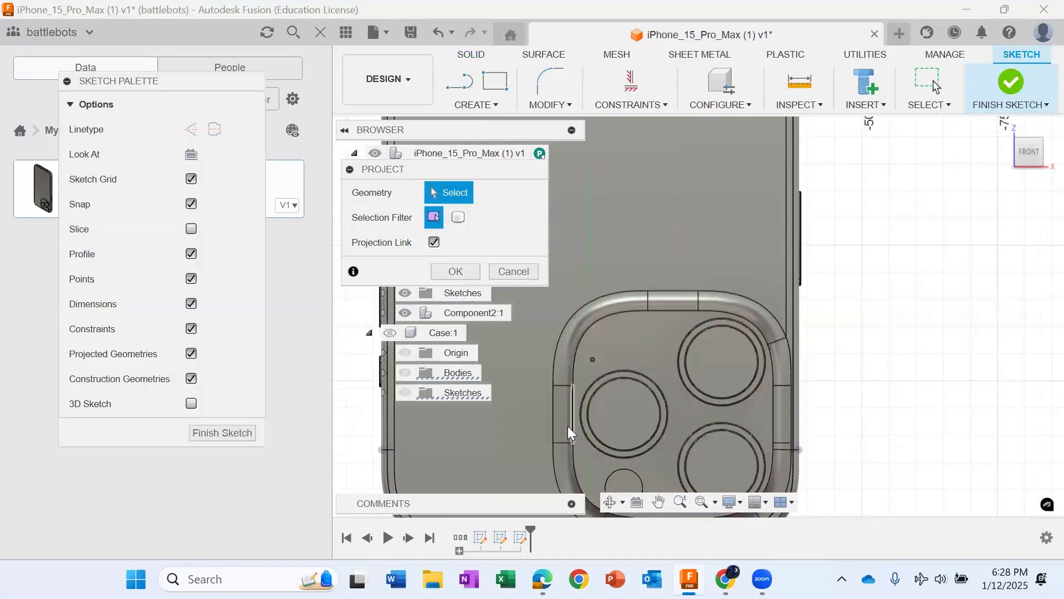
click(554, 423)
click(561, 346)
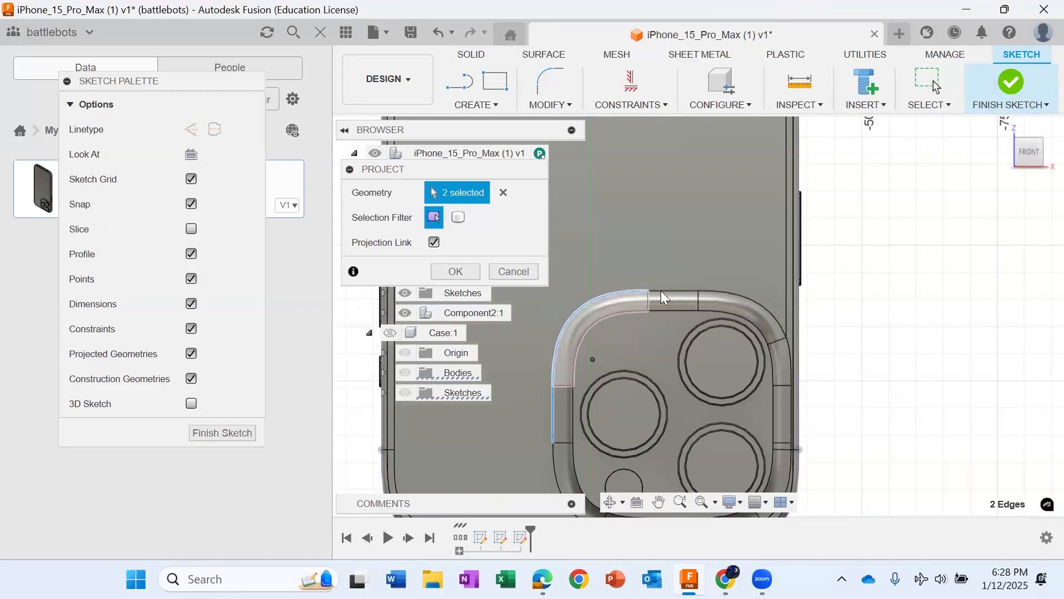
click(668, 291)
click(742, 296)
click(783, 368)
scroll(795, 436, up, 2)
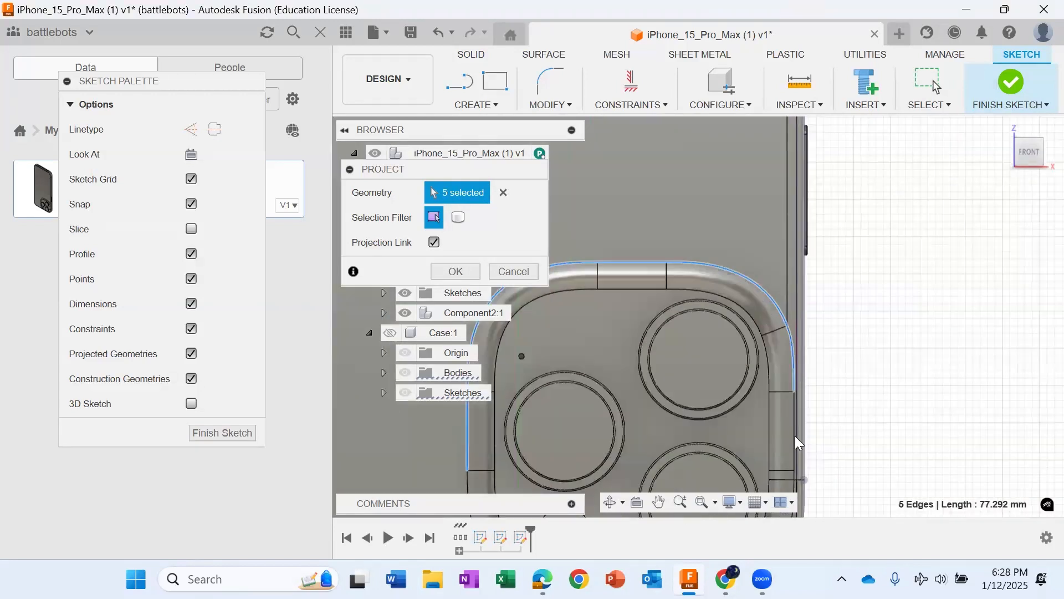
click(792, 438)
Step: Add the bump's outer edges around the corner nearest the phone's own corner and along the phone's camera end to the selection
scroll(733, 425, up, 3)
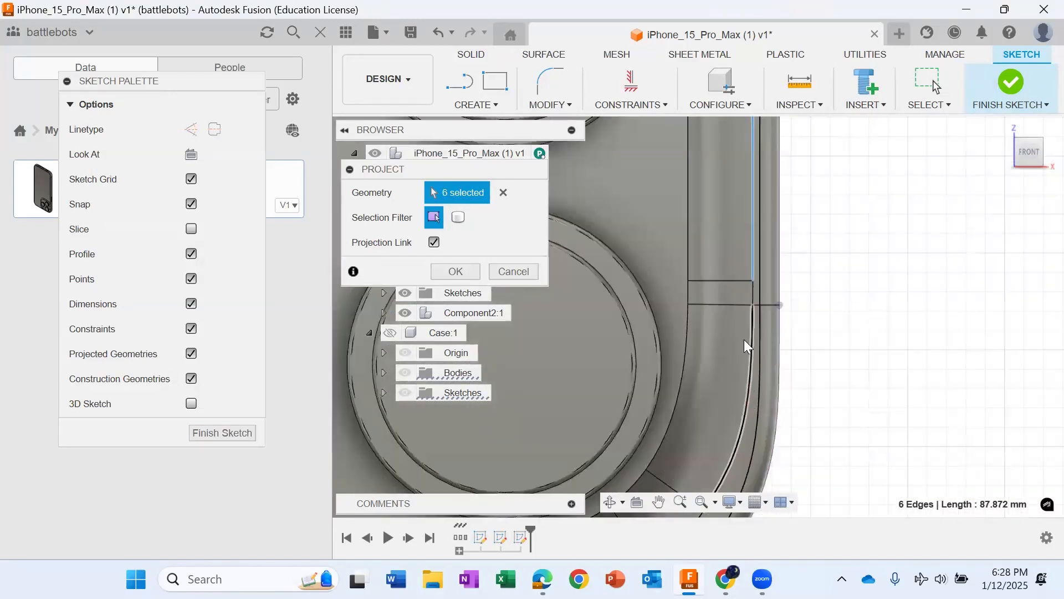
click(753, 295)
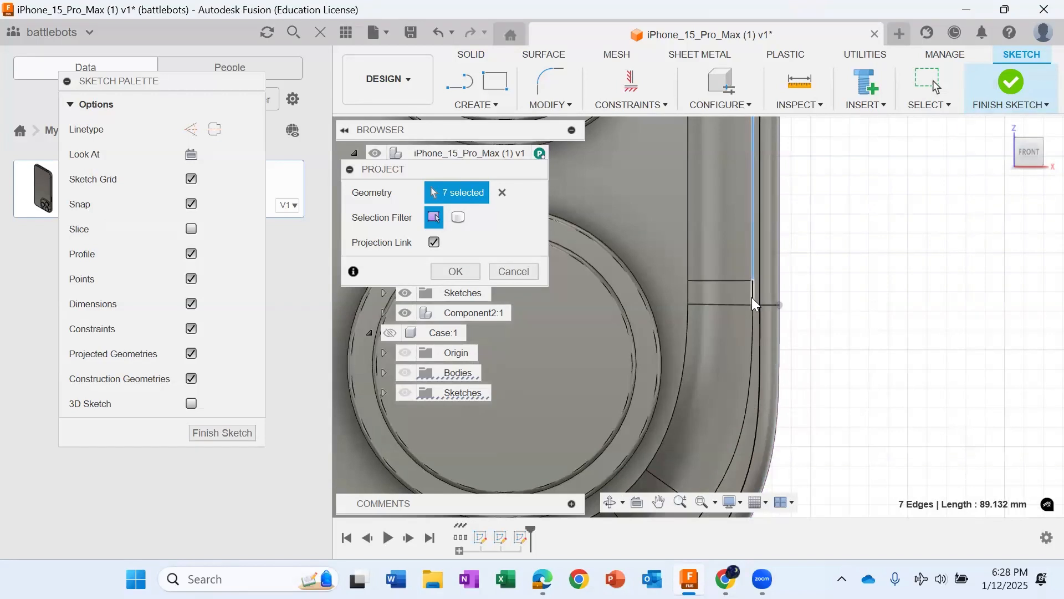
click(750, 372)
scroll(742, 435, down, 3)
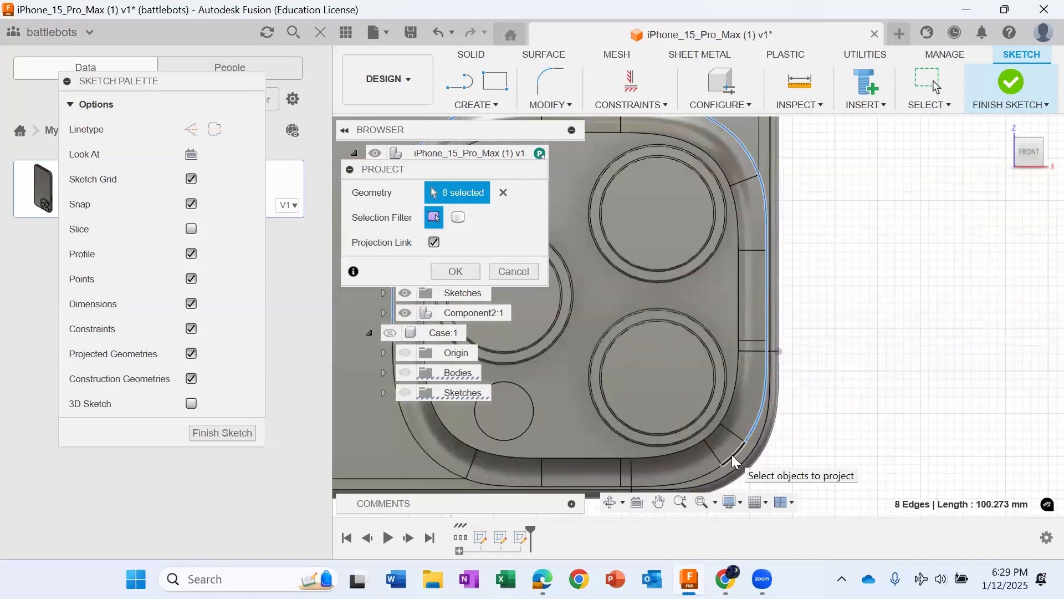
click(731, 454)
click(699, 471)
scroll(626, 466, up, 3)
scroll(564, 467, down, 3)
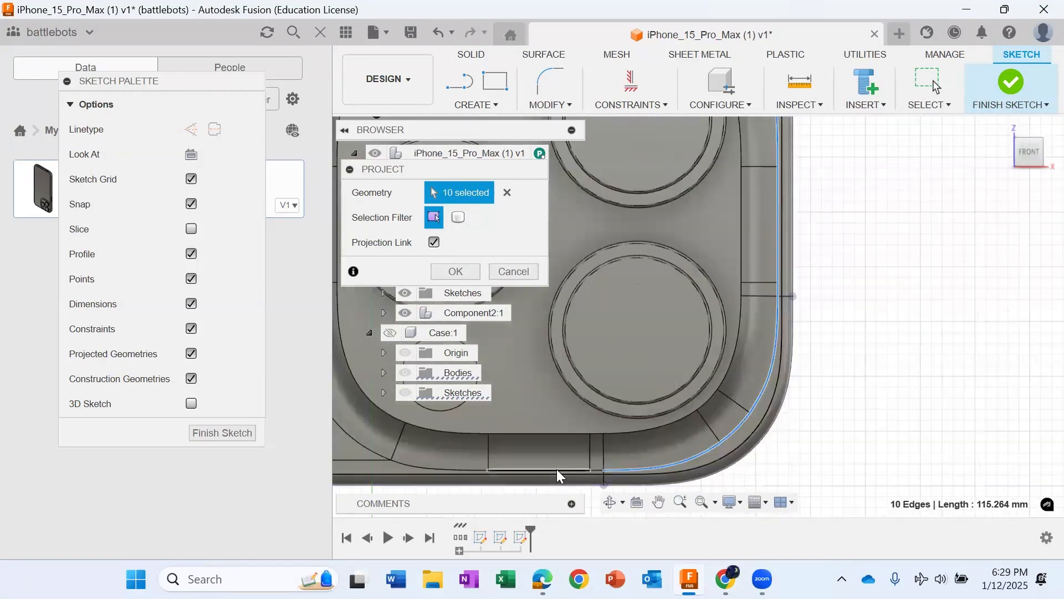
click(590, 474)
scroll(595, 471, up, 3)
click(597, 468)
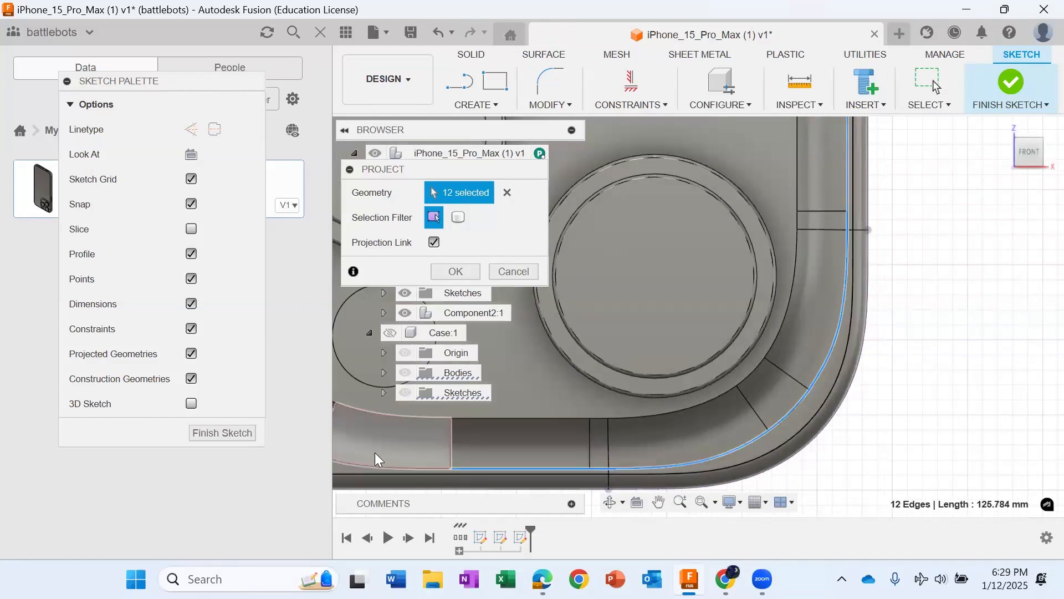
Step: Add the last corner's edges, project the complete camera bump outline with the projection link kept, and finish the sketch
scroll(387, 455, down, 3)
scroll(332, 453, up, 2)
click(389, 458)
scroll(389, 456, down, 5)
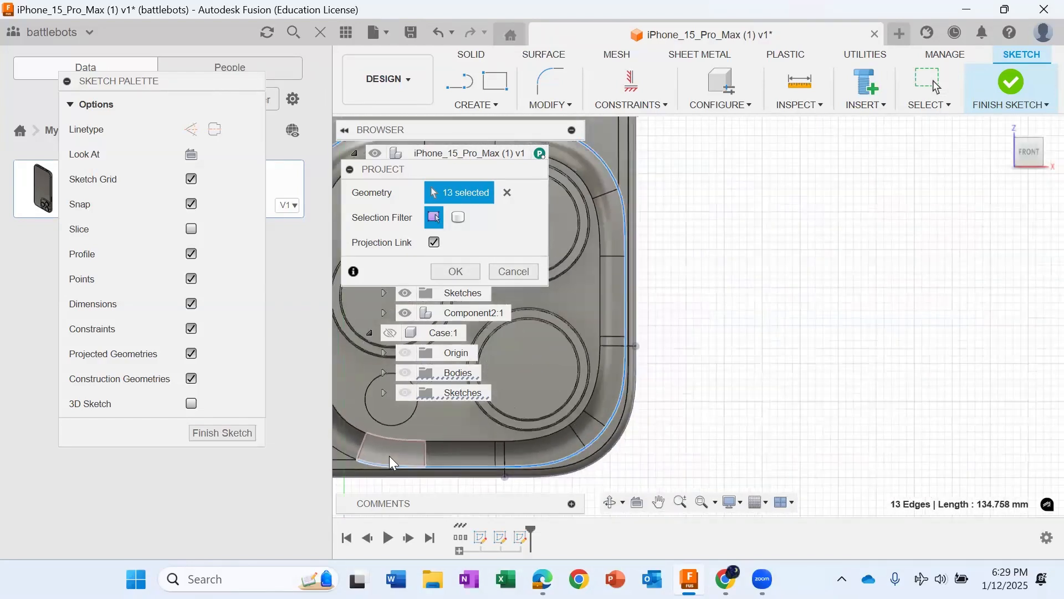
scroll(389, 457, up, 1)
scroll(355, 454, down, 3)
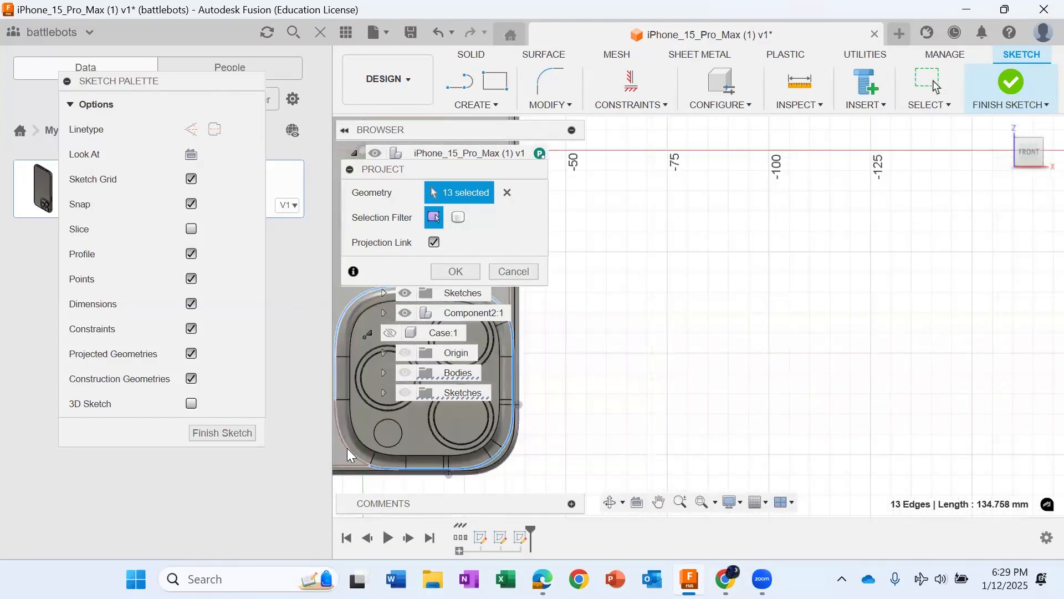
click(347, 448)
scroll(355, 360, down, 3)
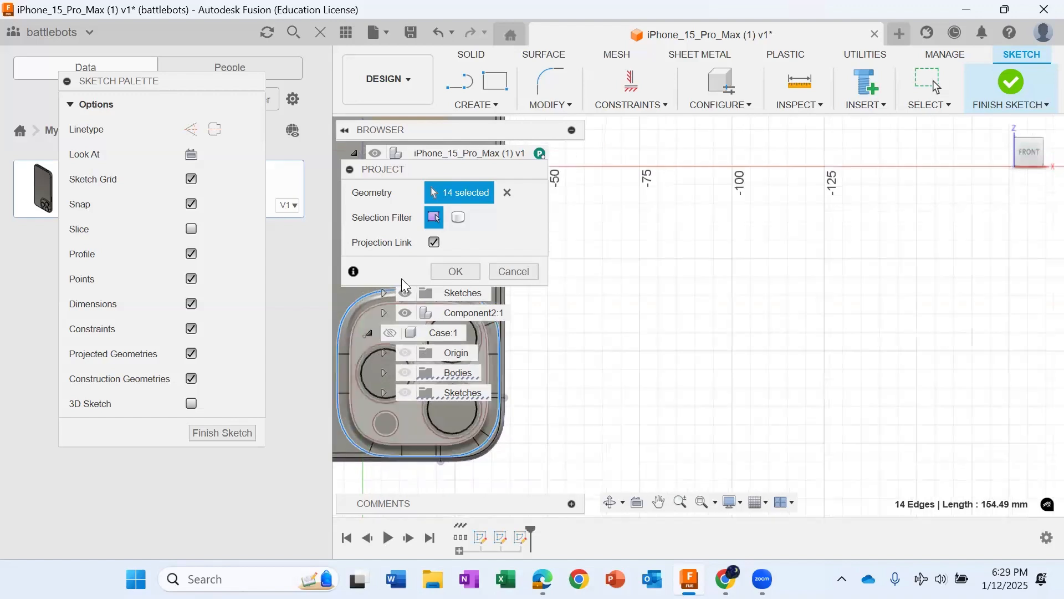
click(456, 272)
click(933, 80)
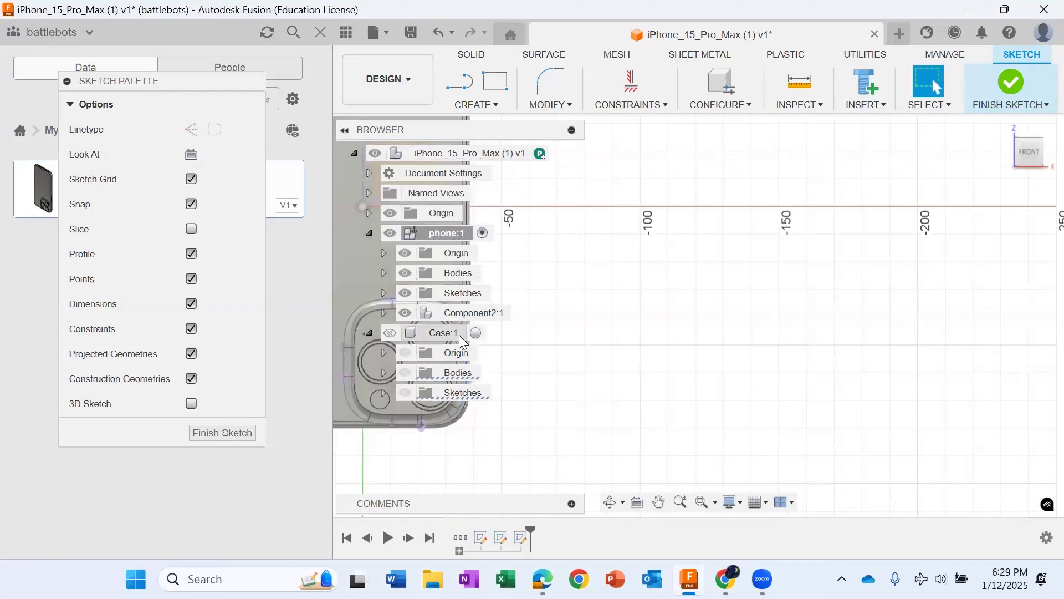
drag(166, 81, 940, 108)
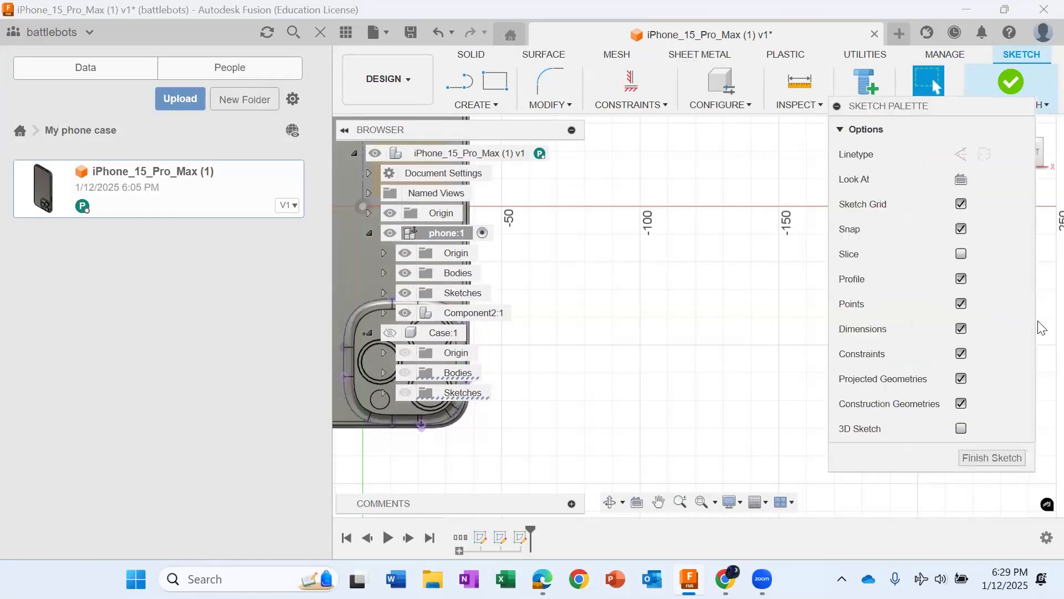
click(1004, 457)
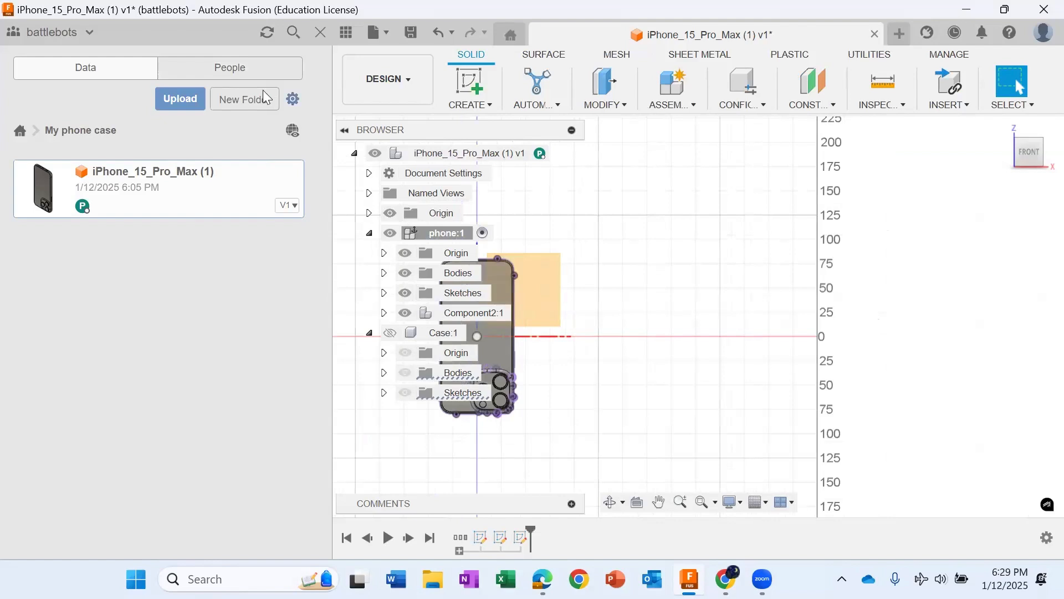
click(345, 33)
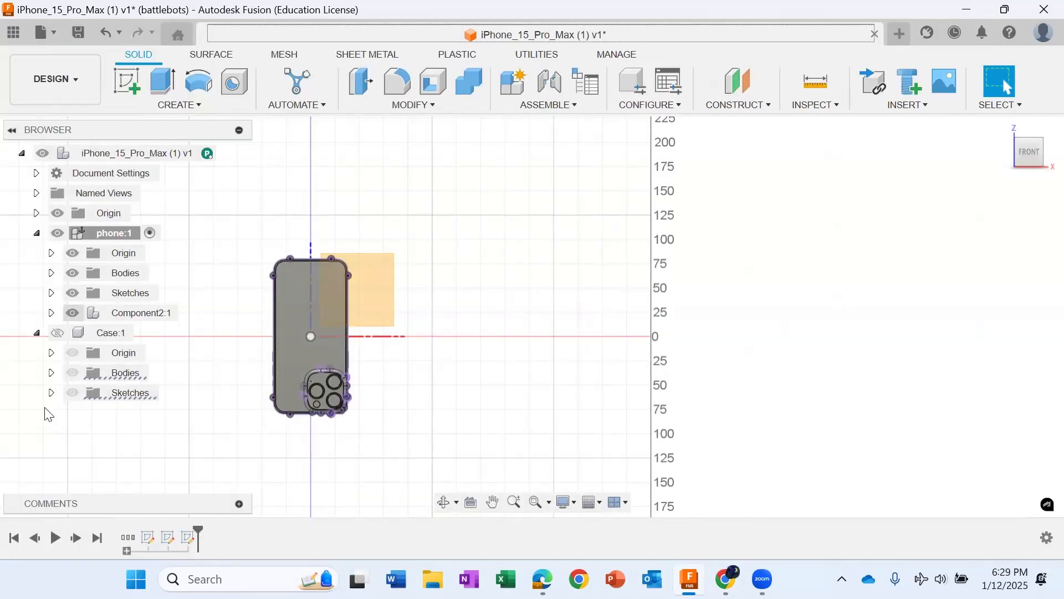
click(13, 35)
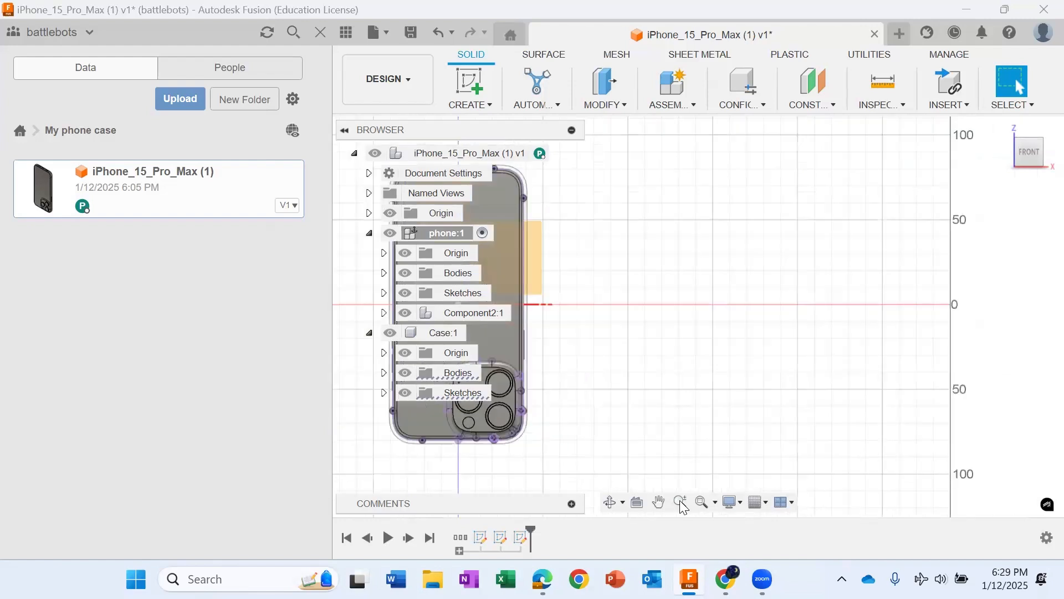
Step: Hide the phone component's origin, bodies and Component2, then activate Case and hide its bodies
click(659, 504)
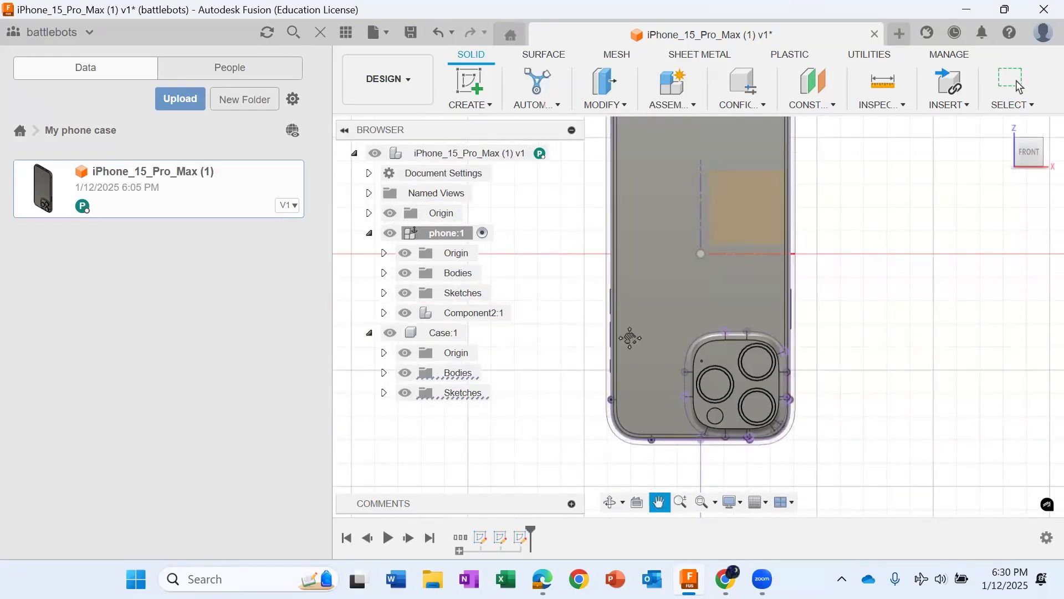
key(Escape)
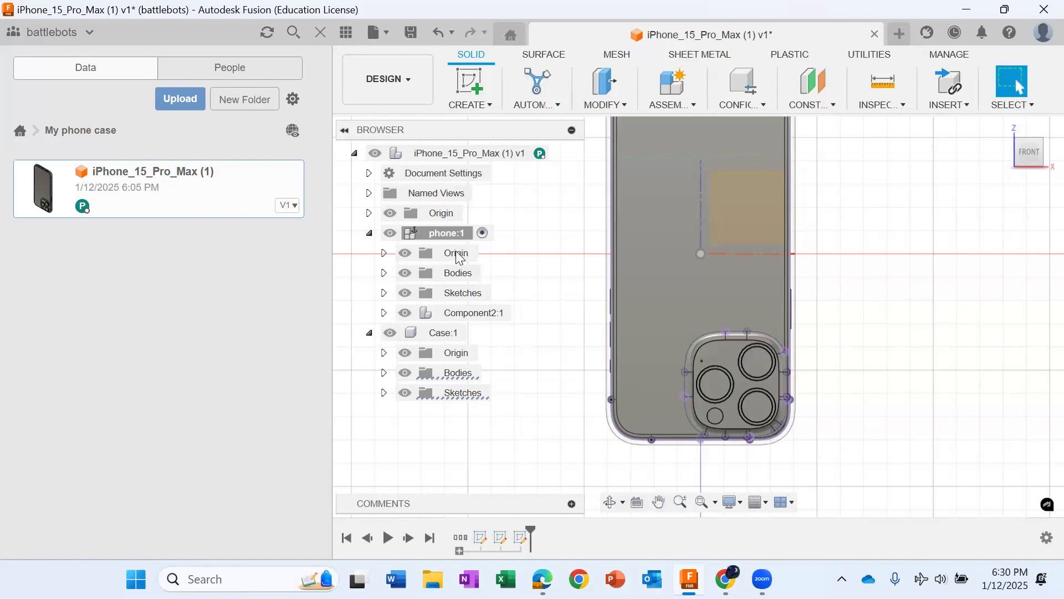
click(405, 252)
click(405, 272)
click(405, 312)
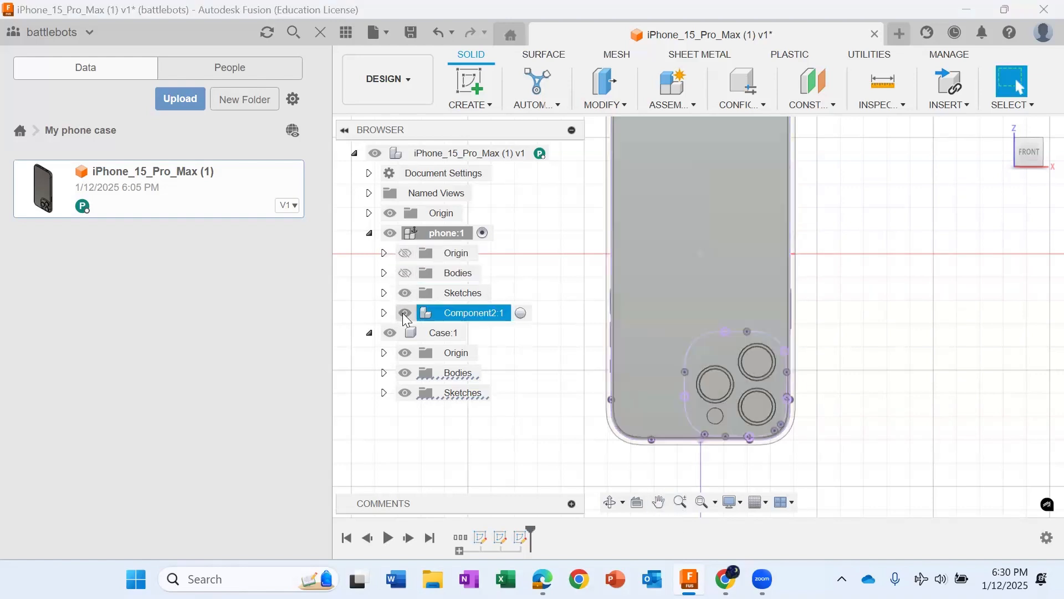
click(475, 333)
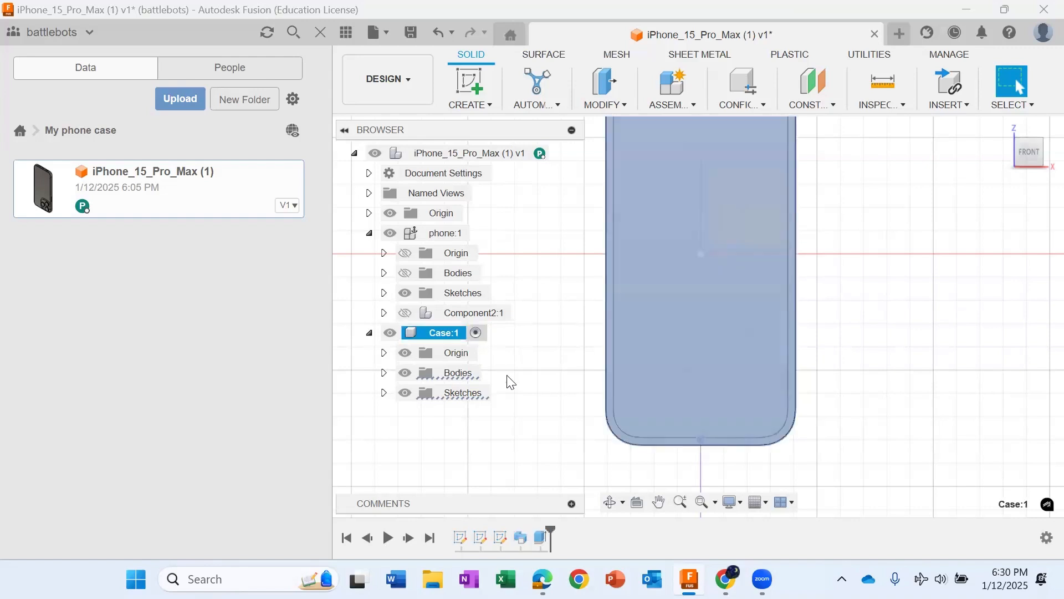
click(405, 372)
Step: Start a sketch in Case over the camera area, select the projected bump outline's inner corner curve and finish the sketch
scroll(694, 399, up, 1)
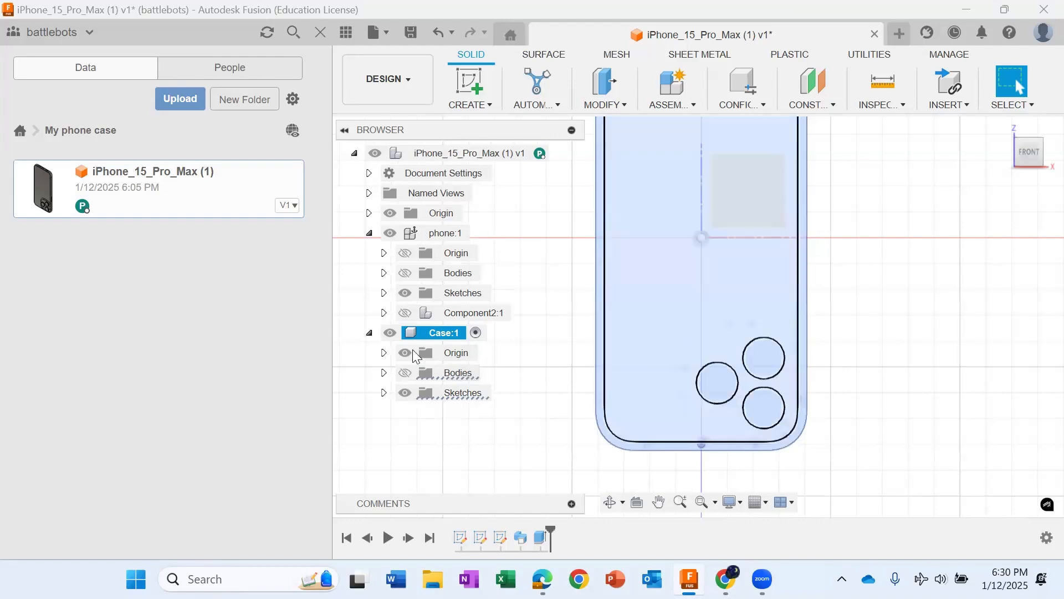
scroll(670, 450, up, 3)
scroll(670, 446, up, 2)
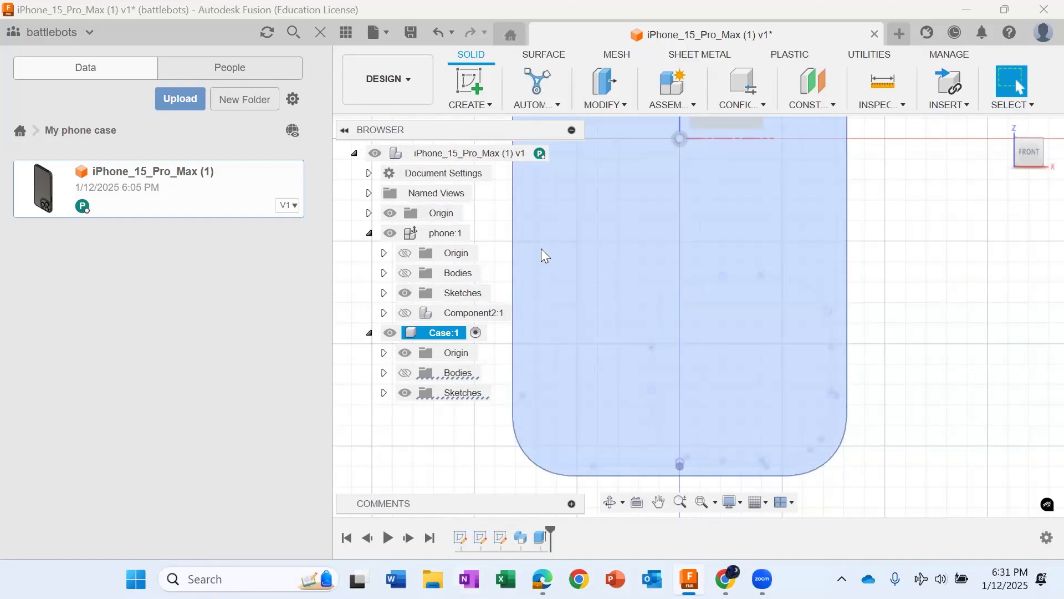
scroll(816, 269, up, 4)
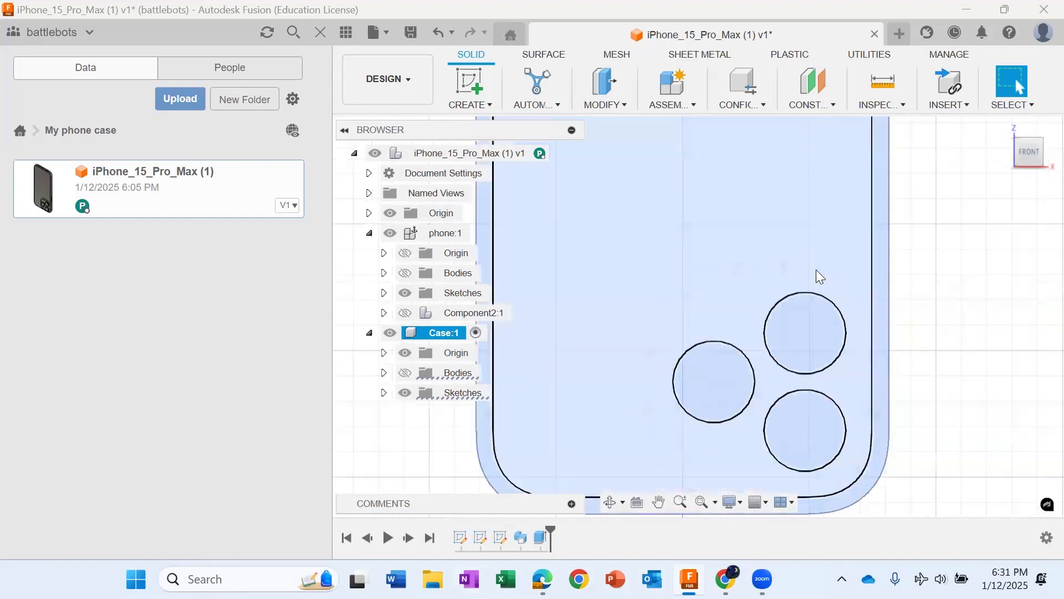
scroll(826, 435, down, 4)
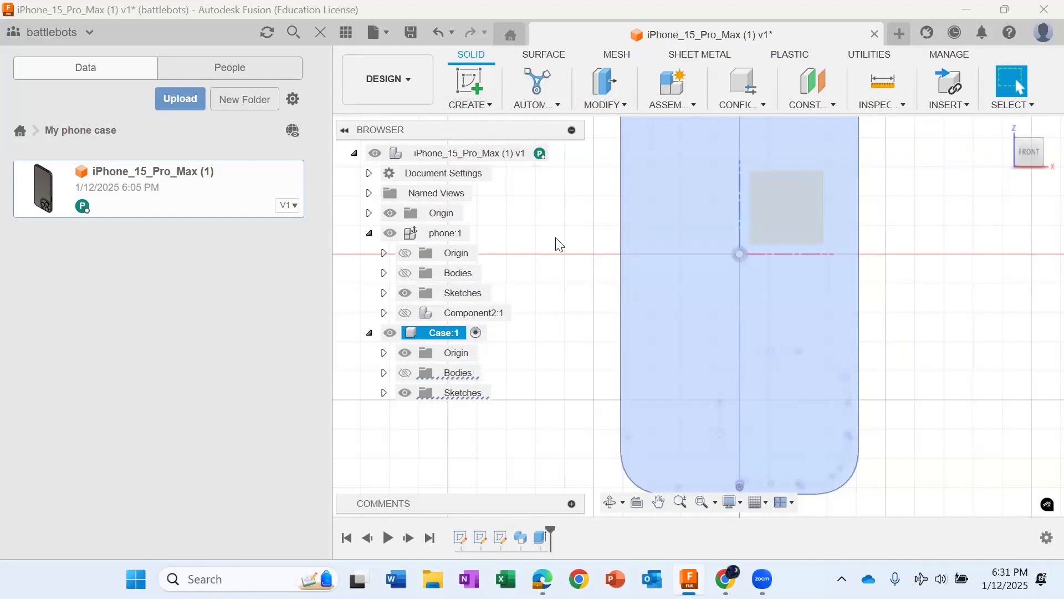
click(467, 85)
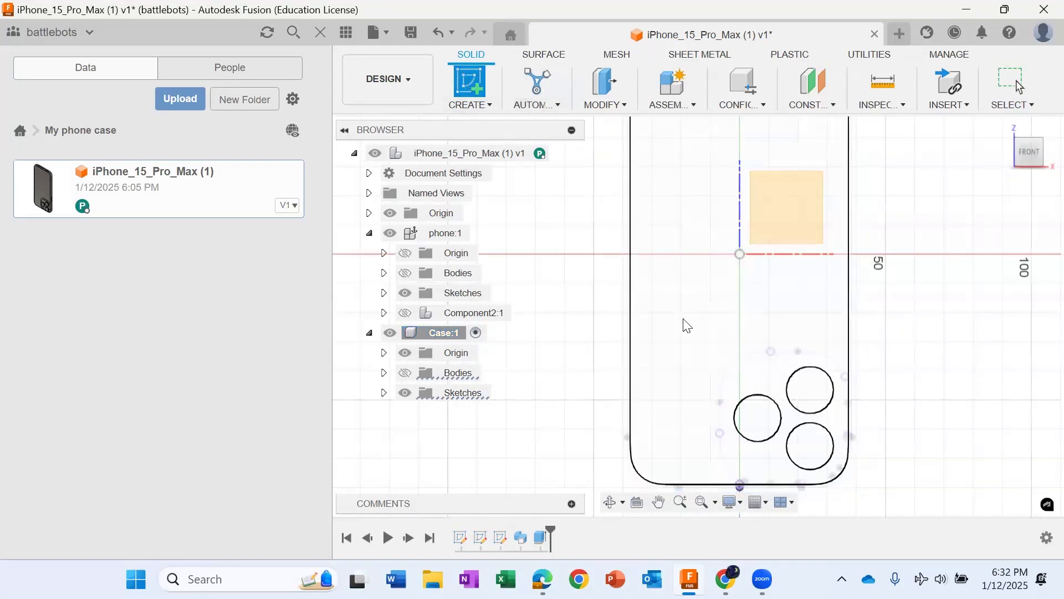
click(757, 399)
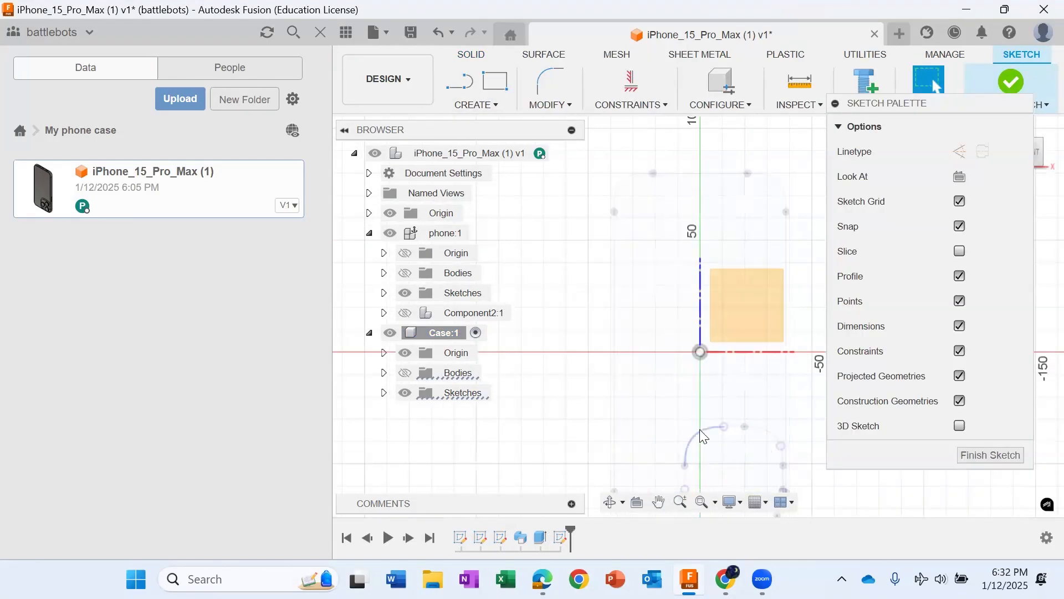
click(703, 436)
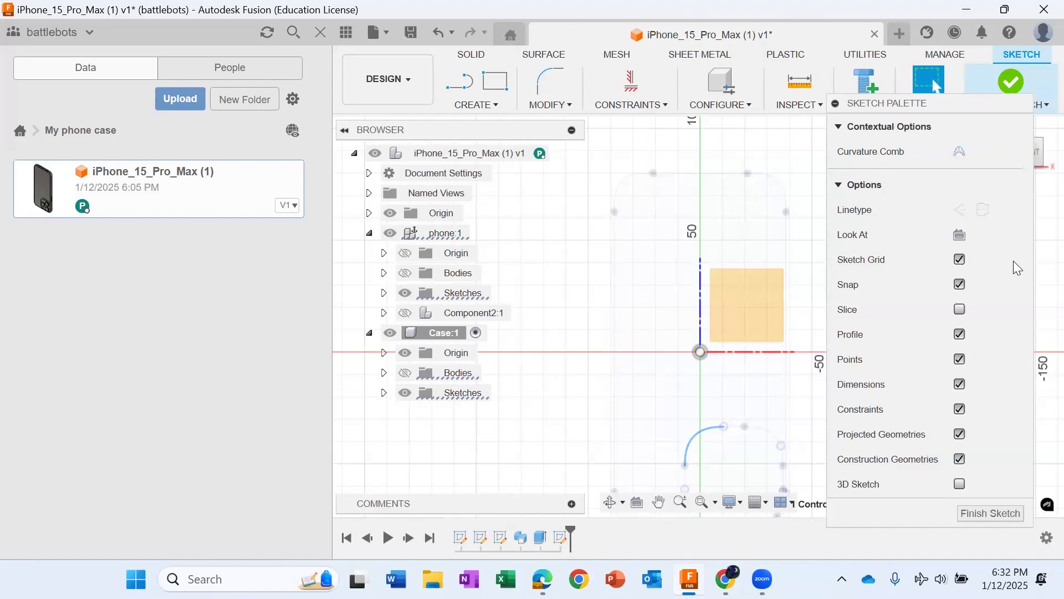
click(1011, 82)
Step: Start a new sketch in Case and draw a first line about 5.3 mm long along the projected bump outline's inner side
scroll(717, 442, up, 4)
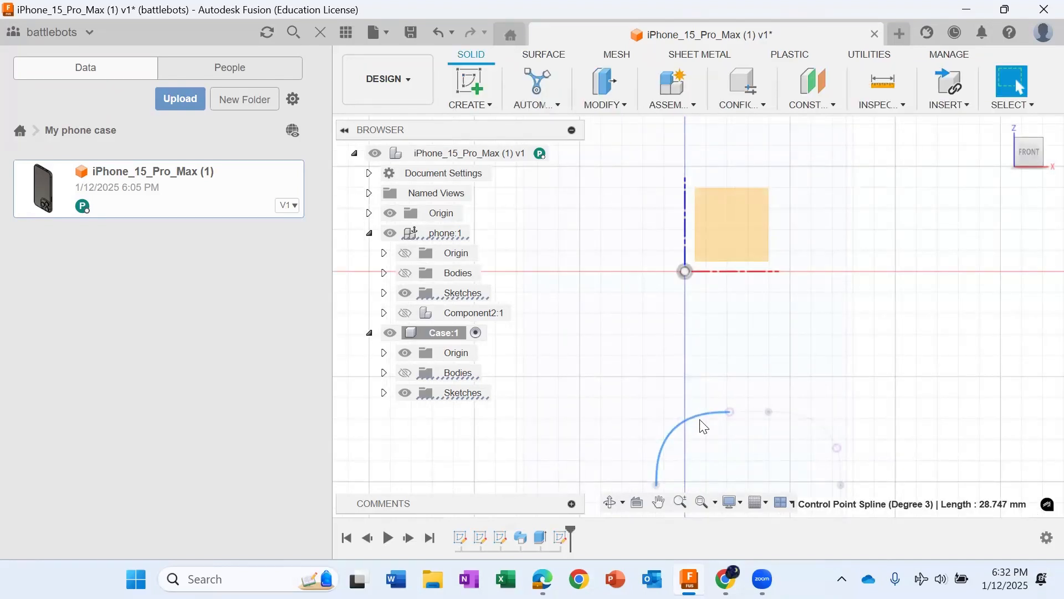
double_click(704, 426)
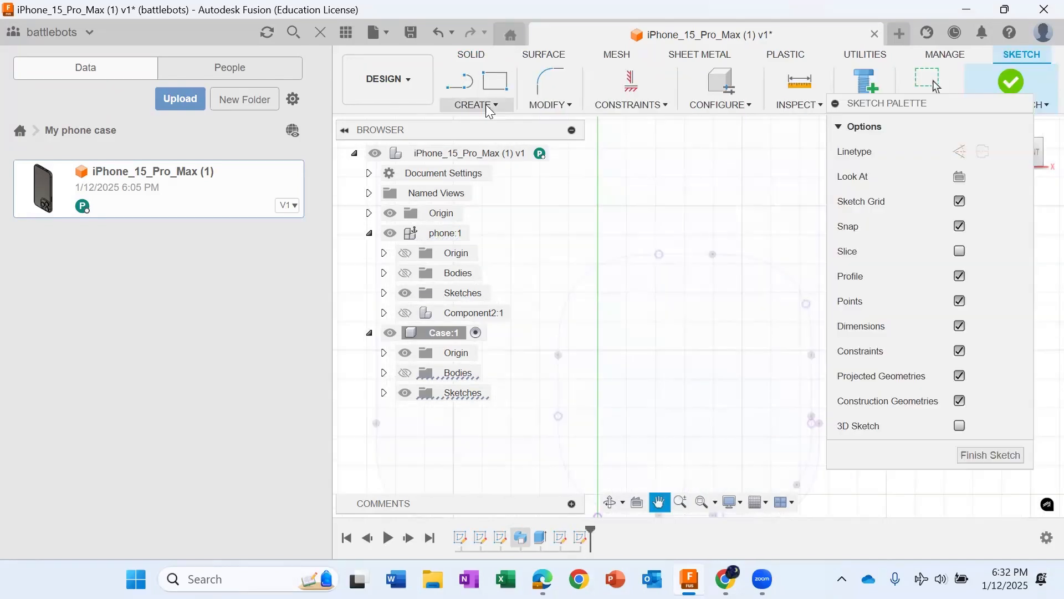
click(464, 85)
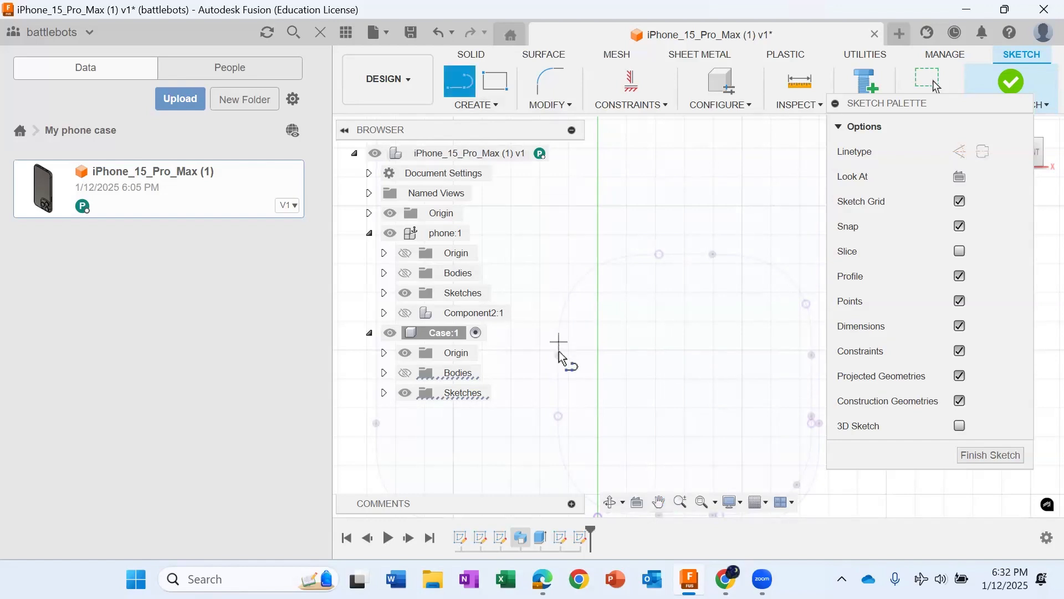
scroll(559, 354, up, 2)
scroll(559, 361, up, 3)
click(559, 379)
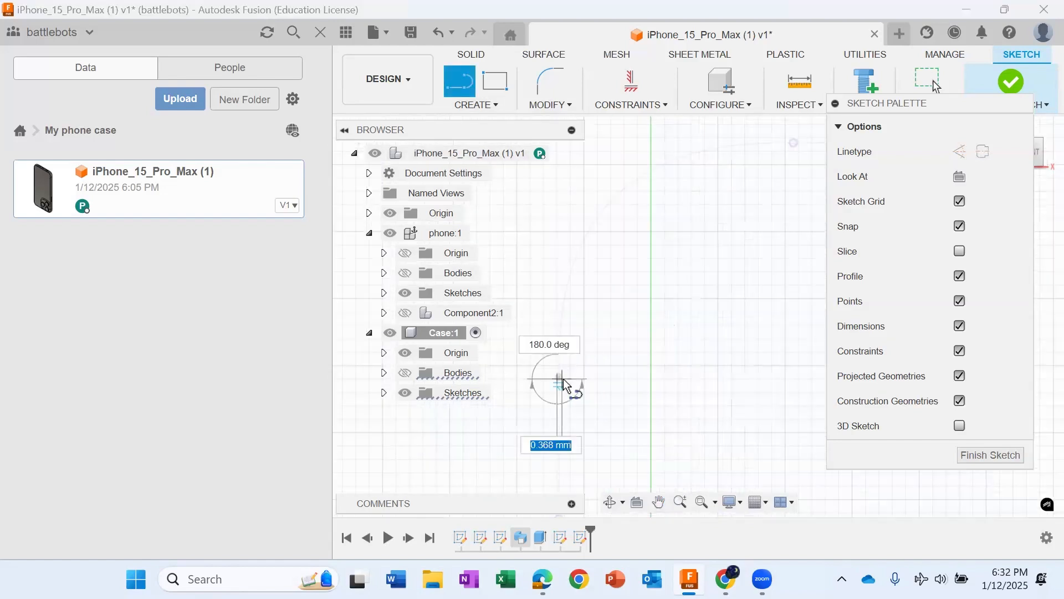
scroll(592, 321, up, 2)
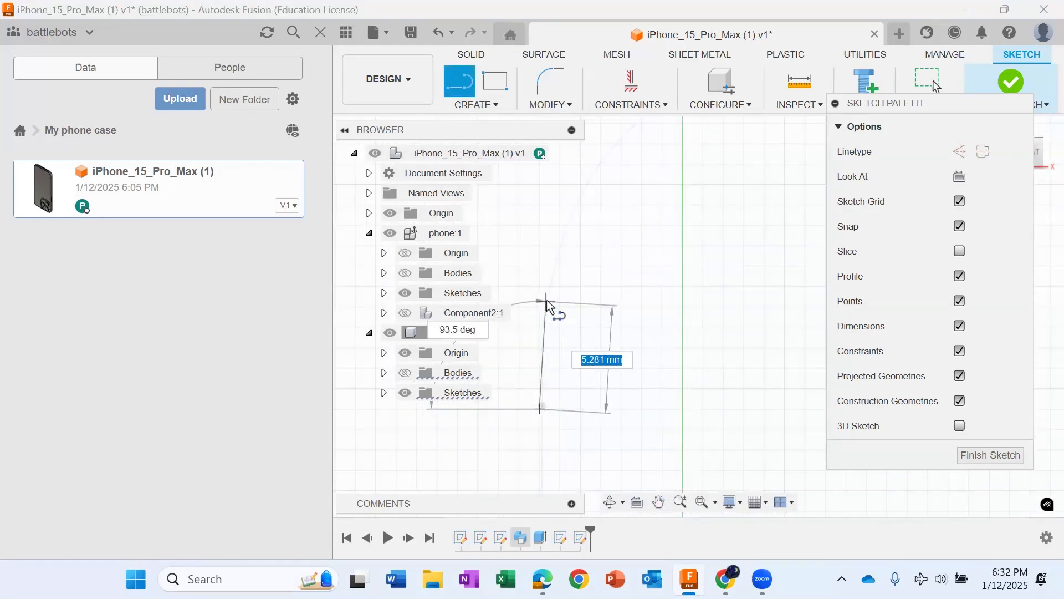
click(546, 301)
Step: Trace the outline's inner corner with short connected lines, ending in a horizontal segment on the edge facing the phone's middle
click(644, 137)
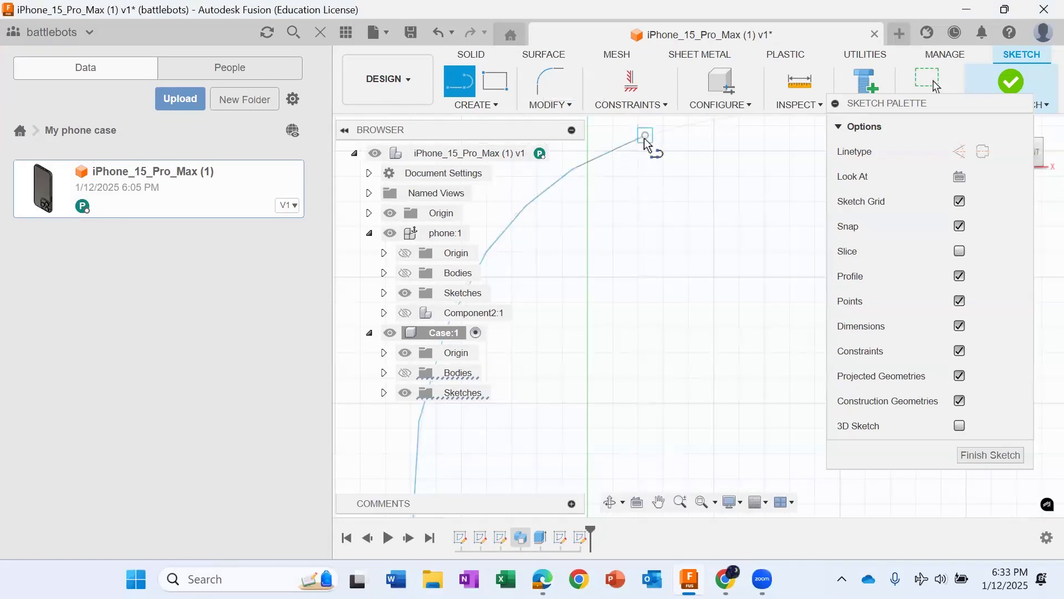
scroll(691, 140, down, 4)
click(713, 131)
scroll(716, 133, up, 3)
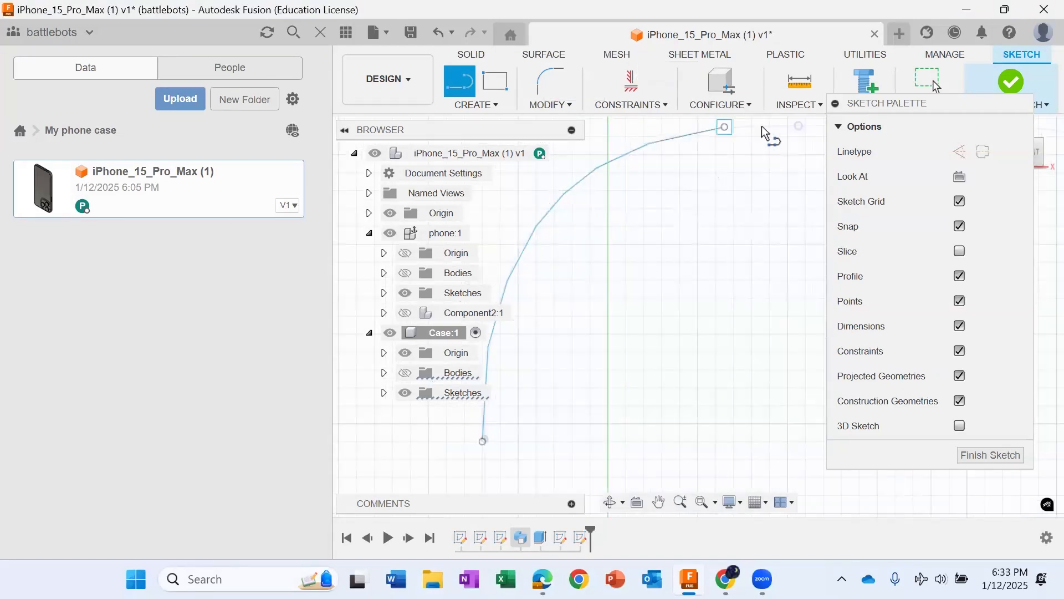
click(798, 127)
scroll(798, 127, down, 4)
key(Escape)
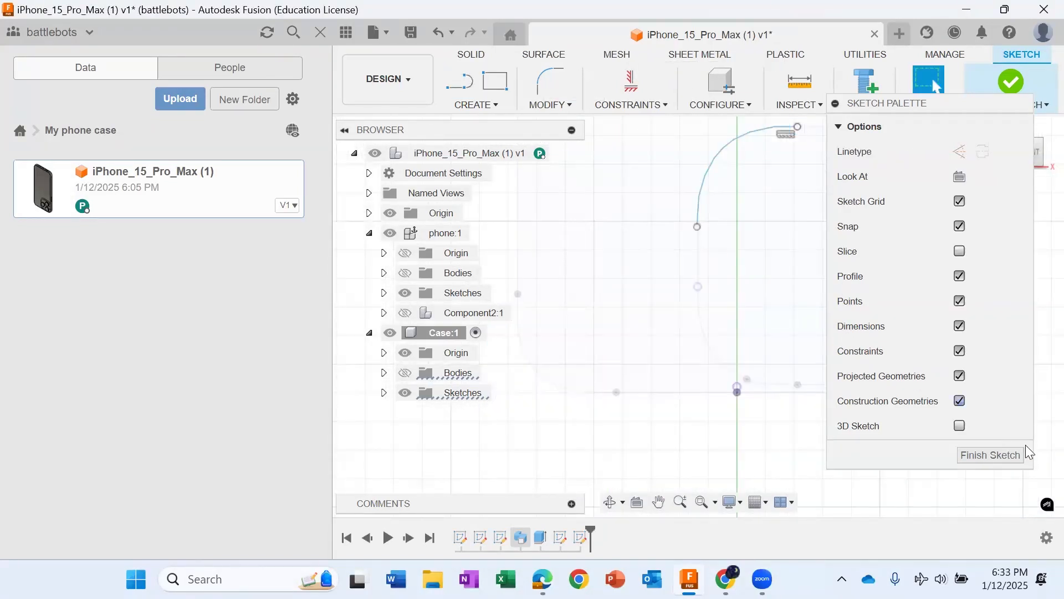
Step: Move the sketch palette off the canvas and extend the traced line straight along the outline's edge facing the phone's middle
mouse_move(923, 114)
mouse_down()
mouse_move(213, 126)
mouse_move(231, 117)
mouse_up()
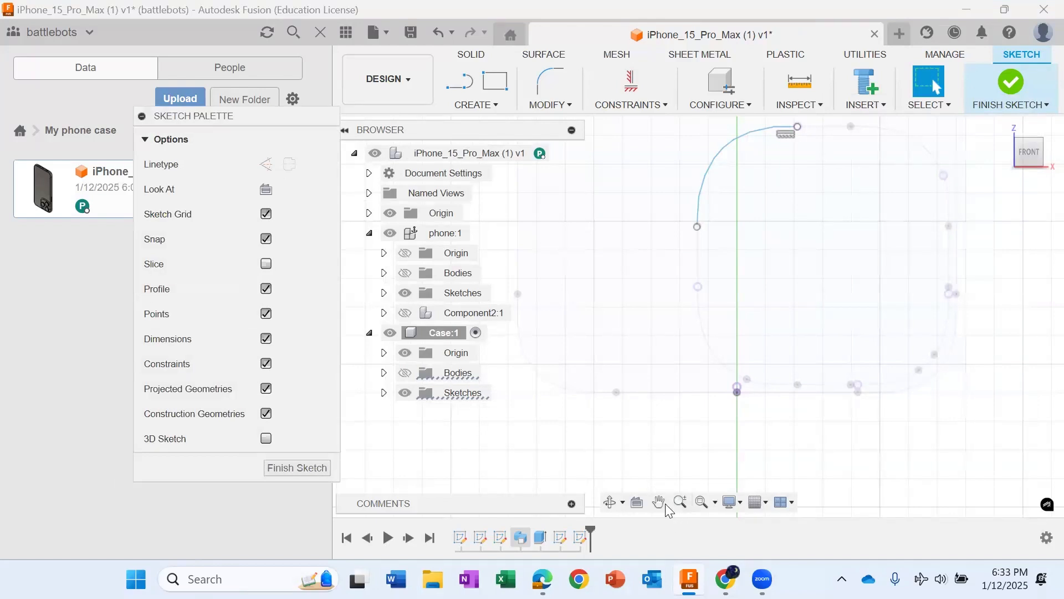
click(663, 502)
drag(827, 152, 649, 261)
scroll(651, 280, up, 5)
drag(662, 306, 633, 452)
scroll(561, 317, up, 5)
key(l)
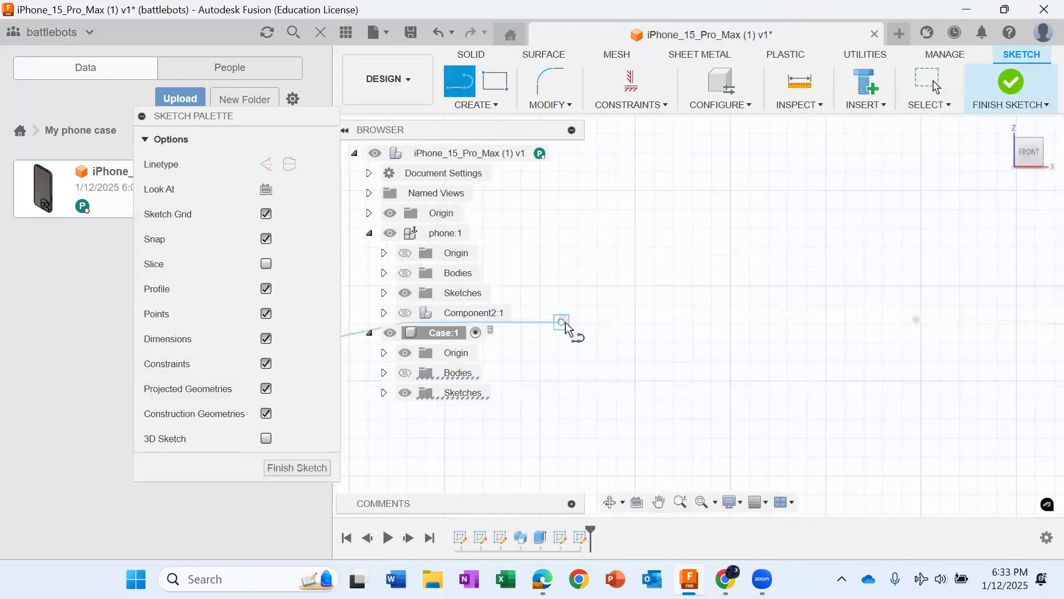
click(562, 322)
click(917, 321)
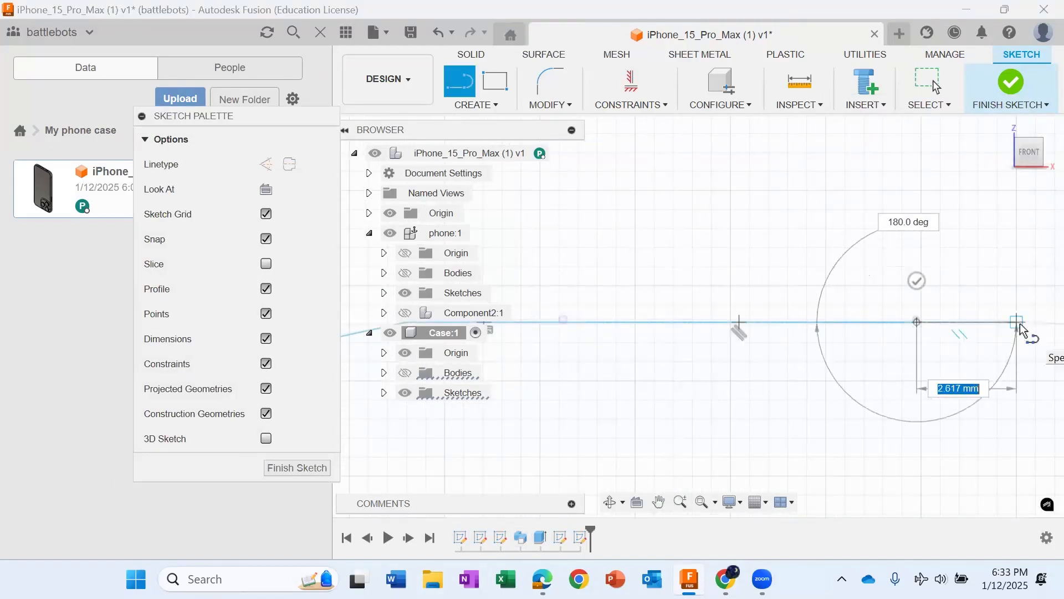
scroll(1021, 327, down, 5)
key(Escape)
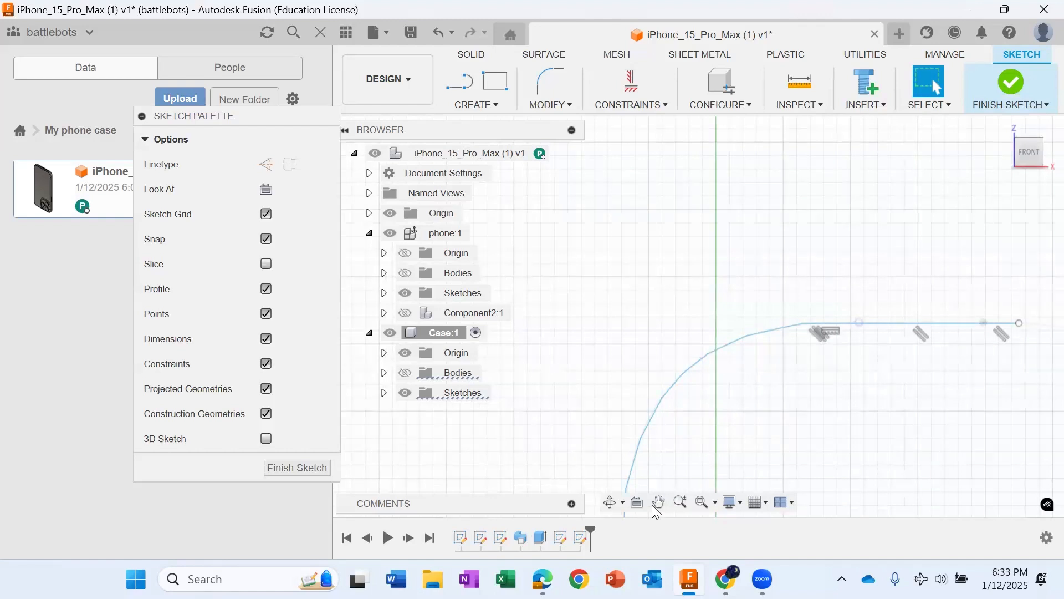
Step: Trace the outline's next corner, towards the phone's outer side, with short connected lines ending at the projected curve's point
click(659, 502)
drag(922, 414, 542, 373)
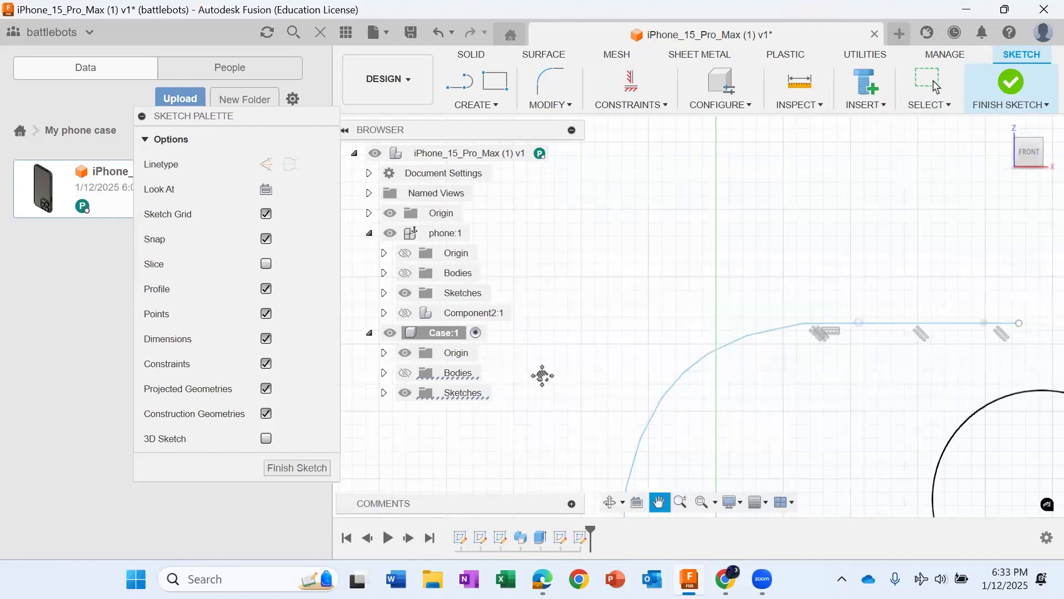
click(462, 83)
click(797, 291)
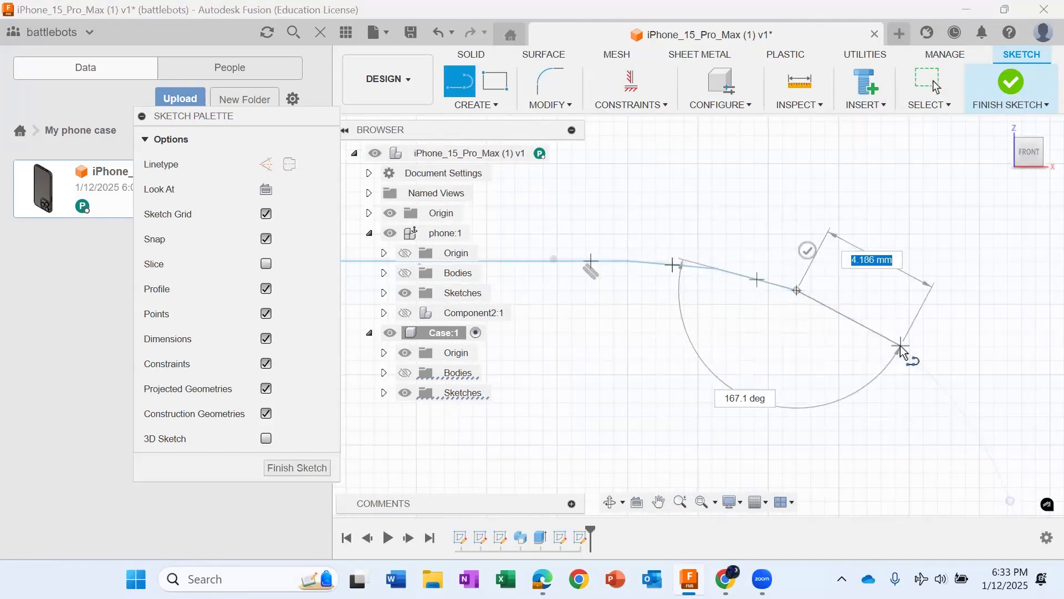
click(900, 346)
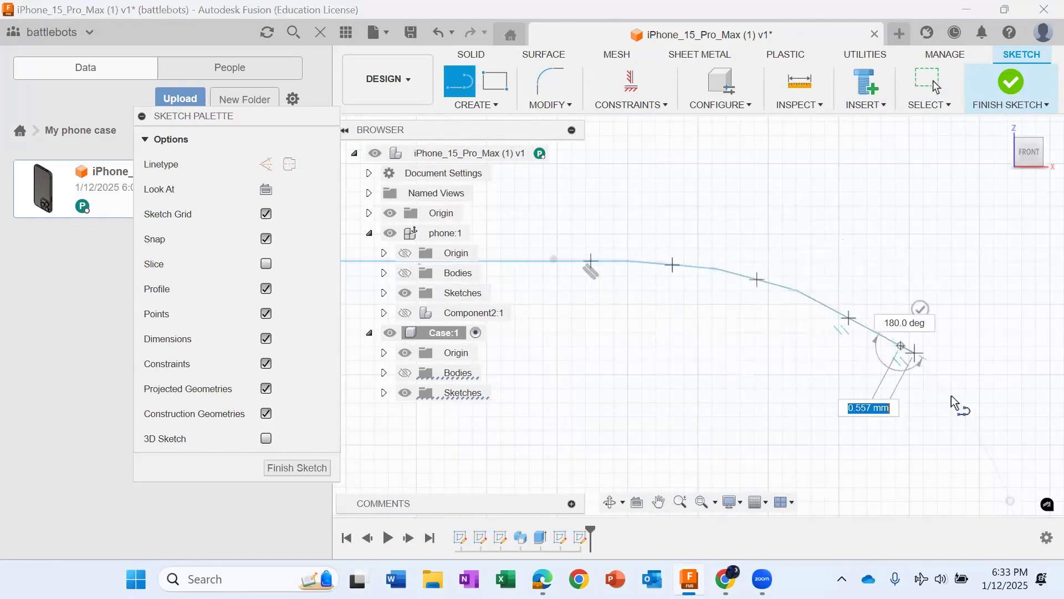
click(967, 417)
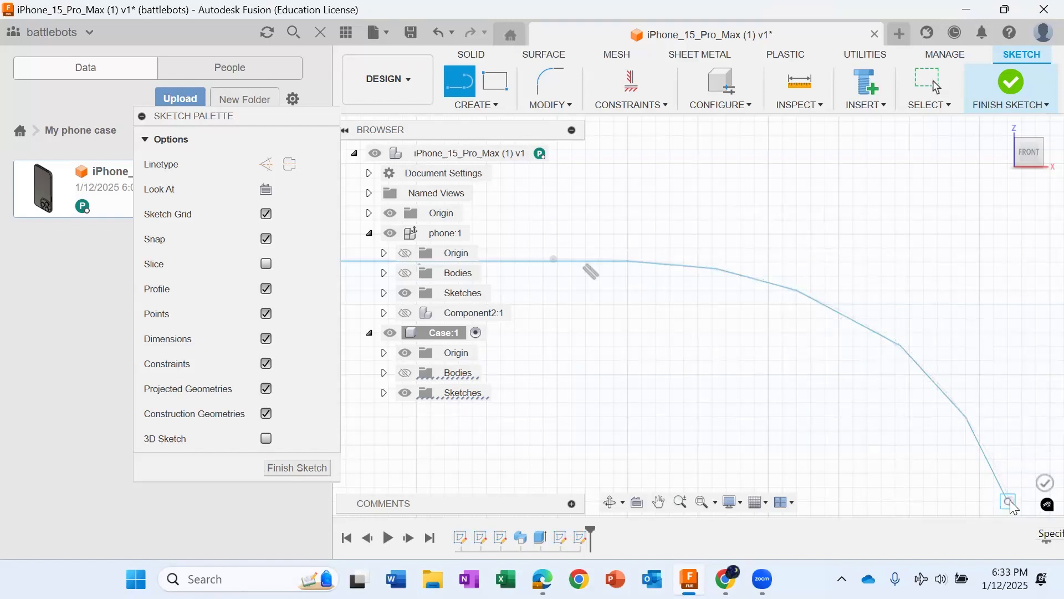
key(Escape)
scroll(982, 470, down, 6)
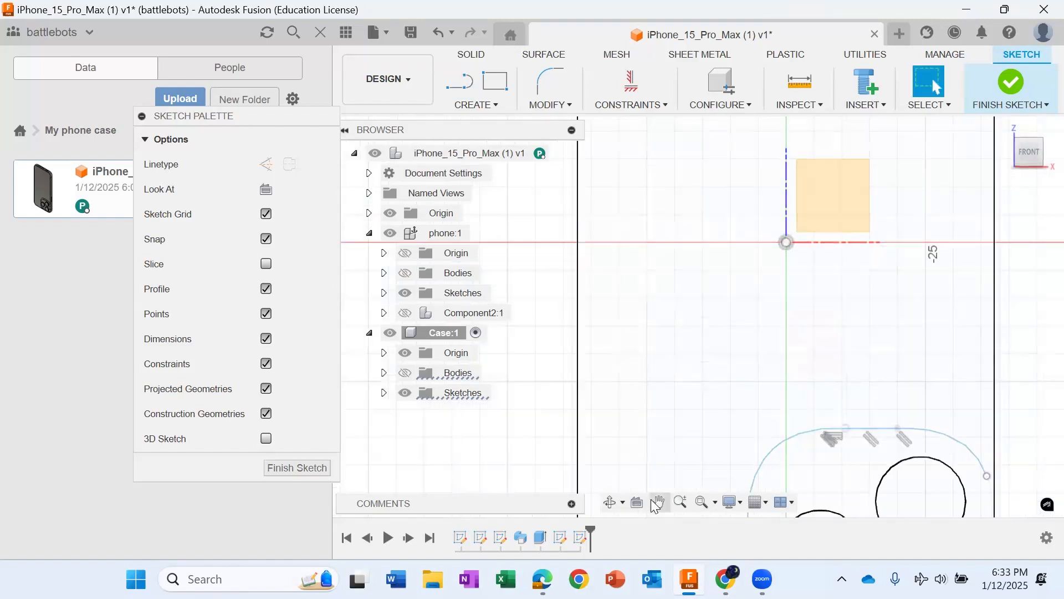
Step: Offset the closed camera bump outline outward by 1.5 mm
click(658, 502)
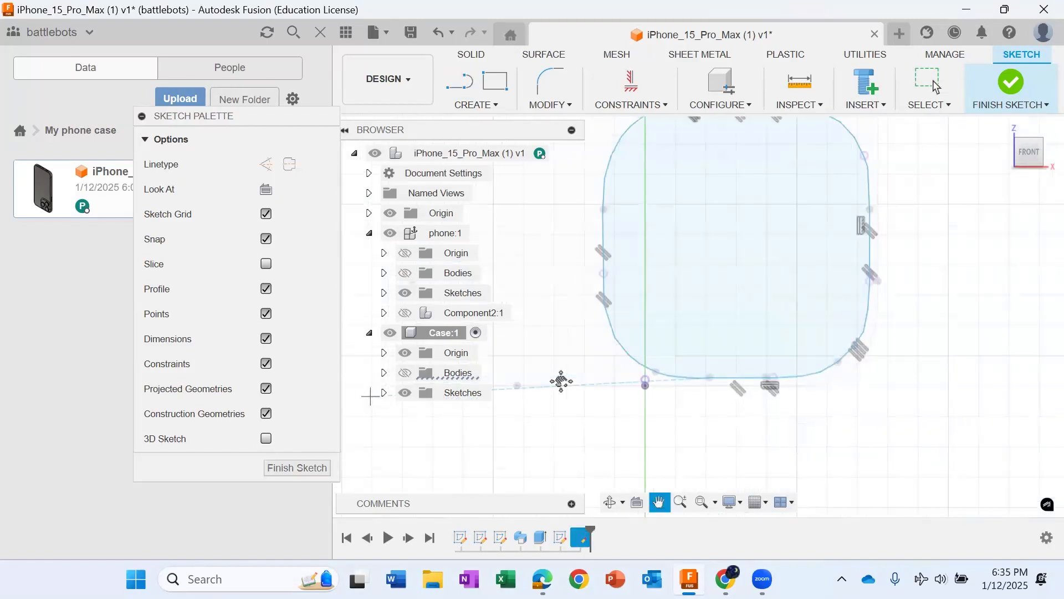
scroll(557, 382, down, 2)
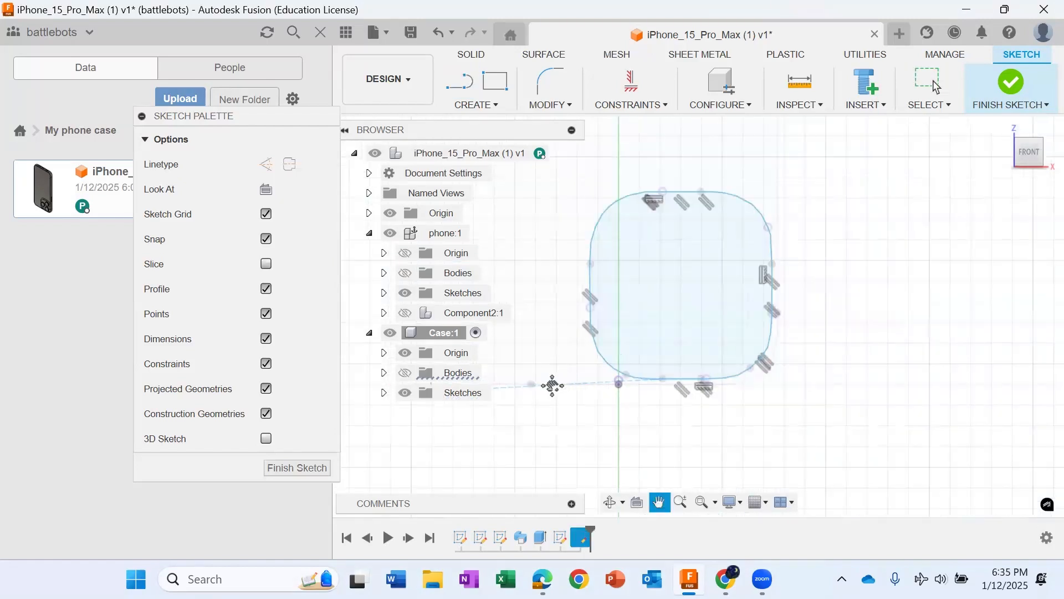
key(l)
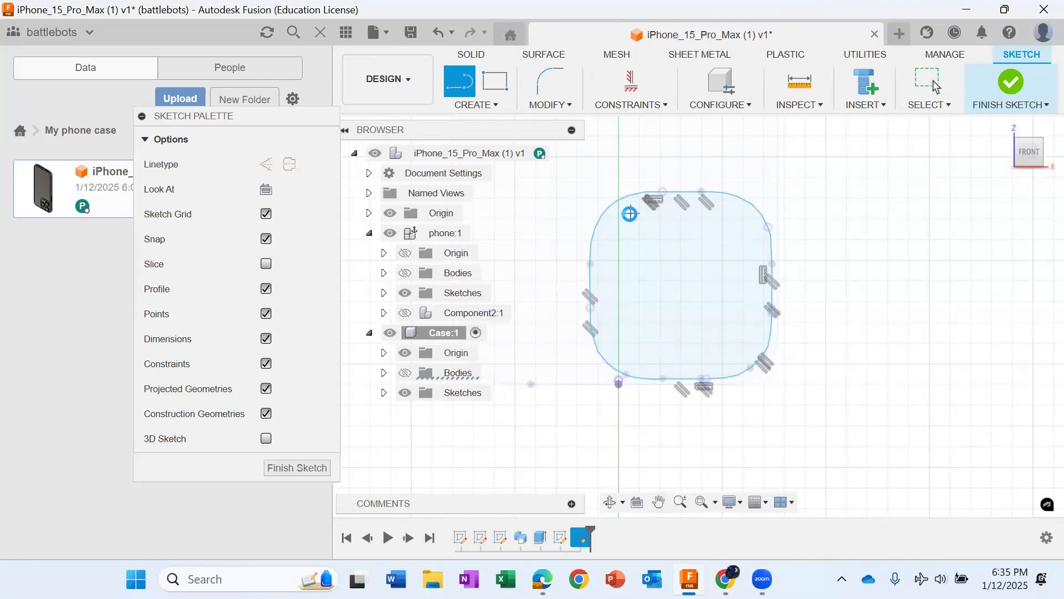
key(Escape)
click(630, 245)
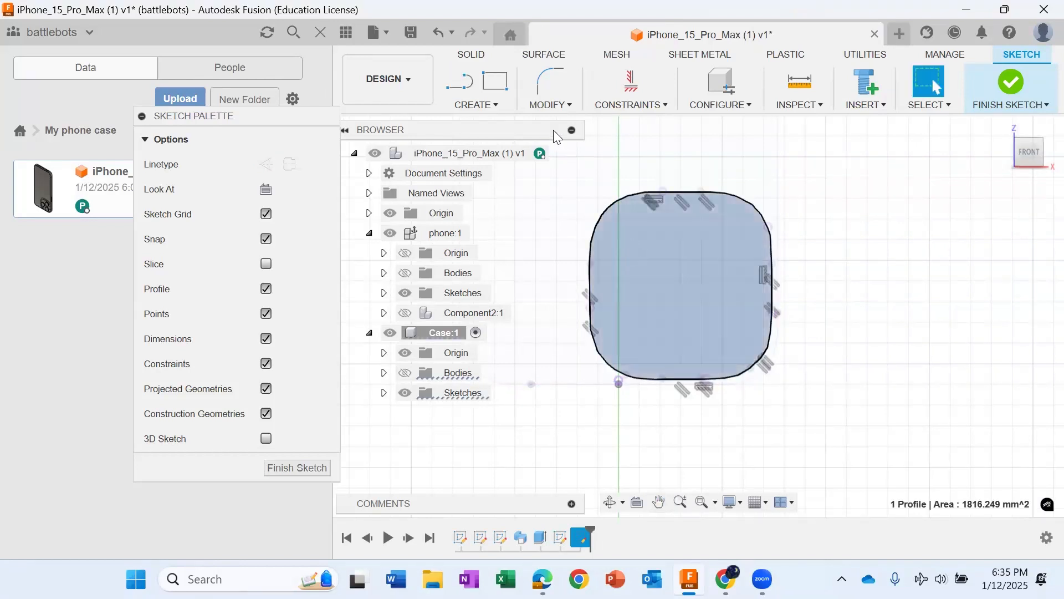
click(564, 103)
click(566, 176)
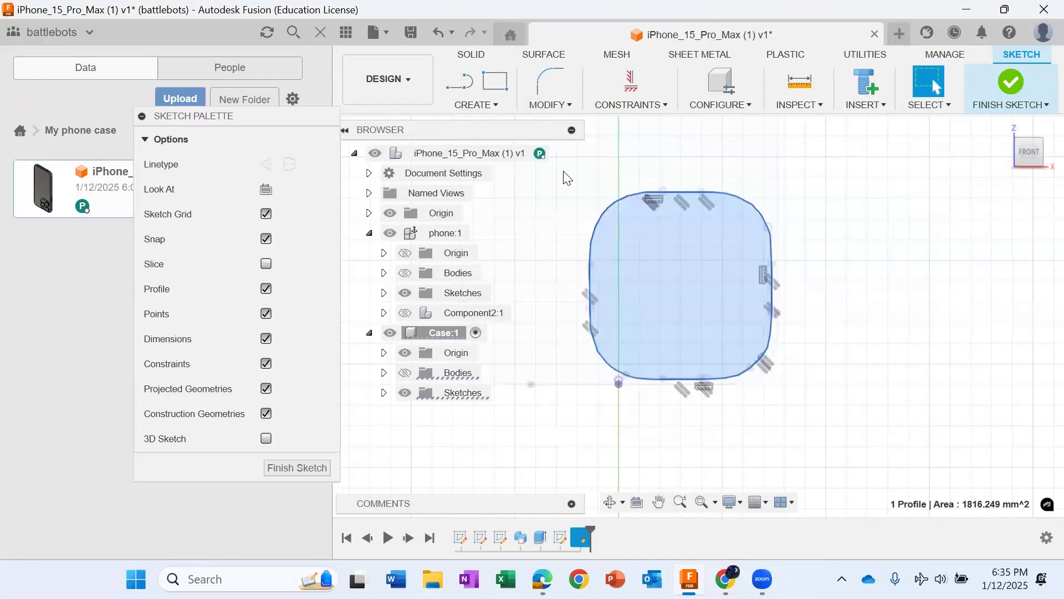
click(631, 195)
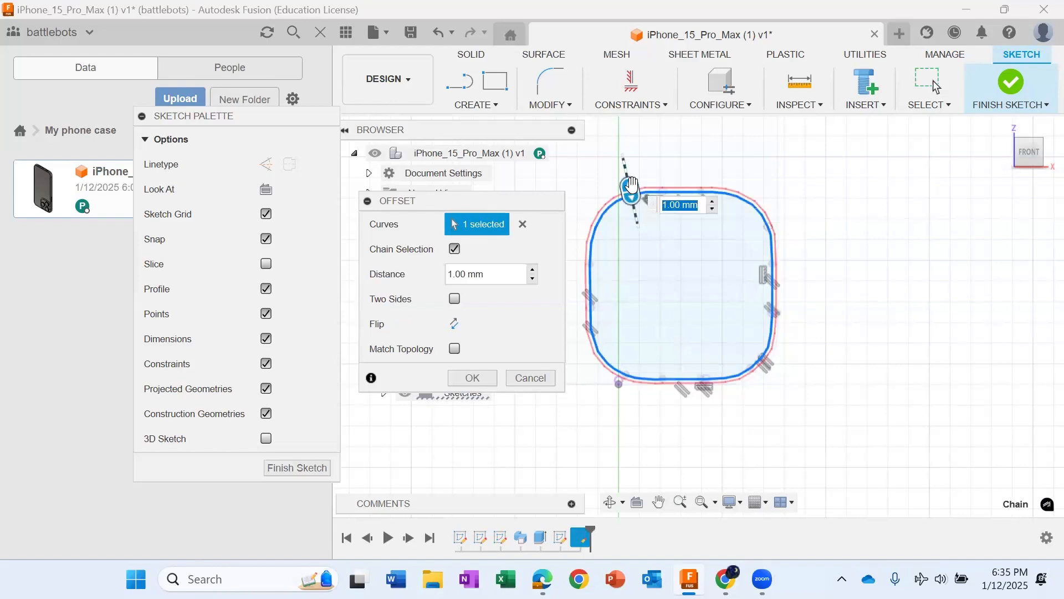
drag(628, 189, 627, 183)
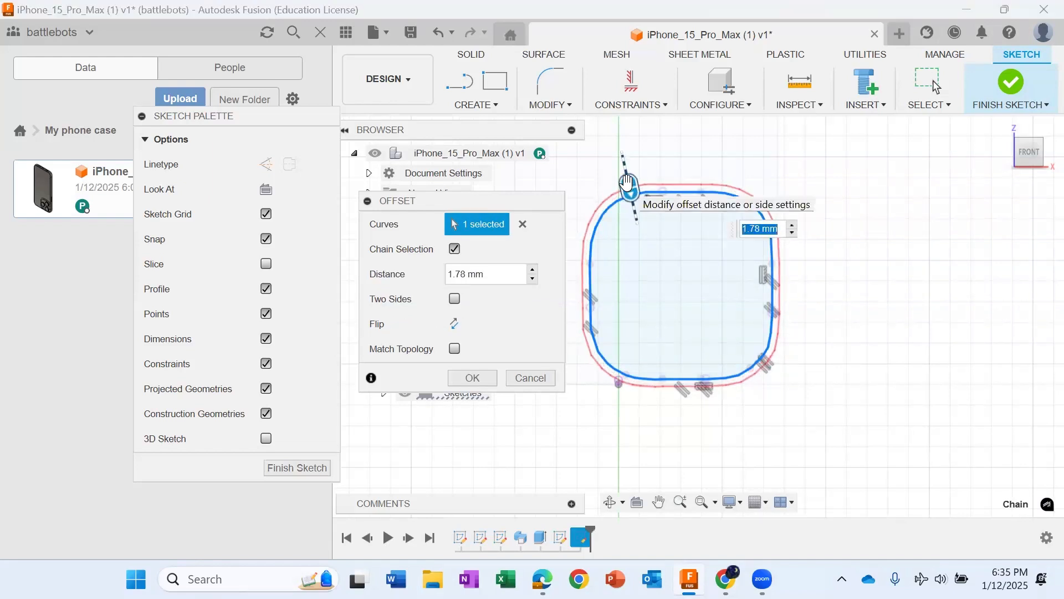
text(1)
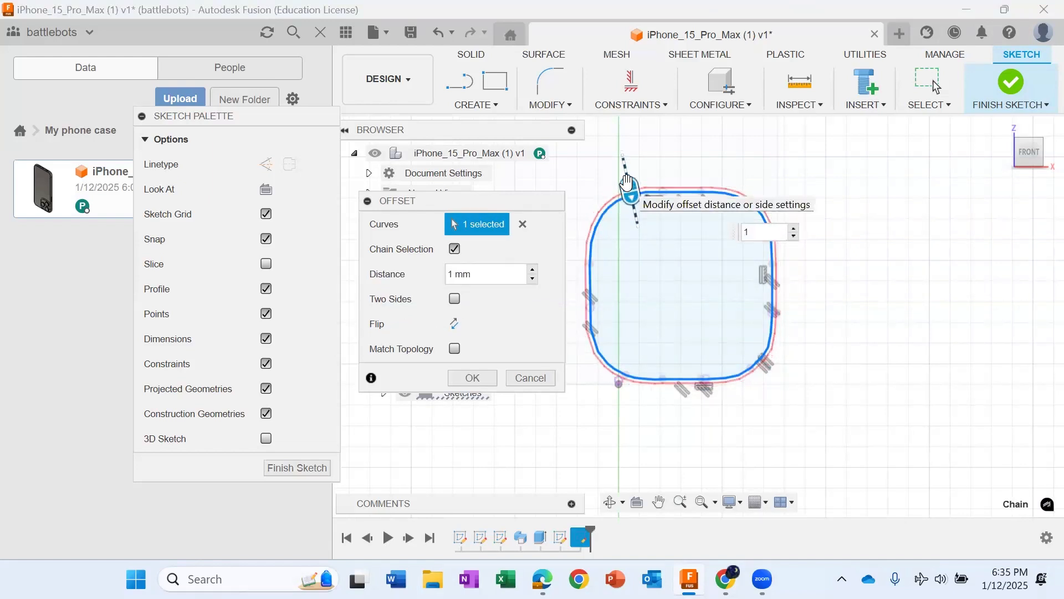
text(.5)
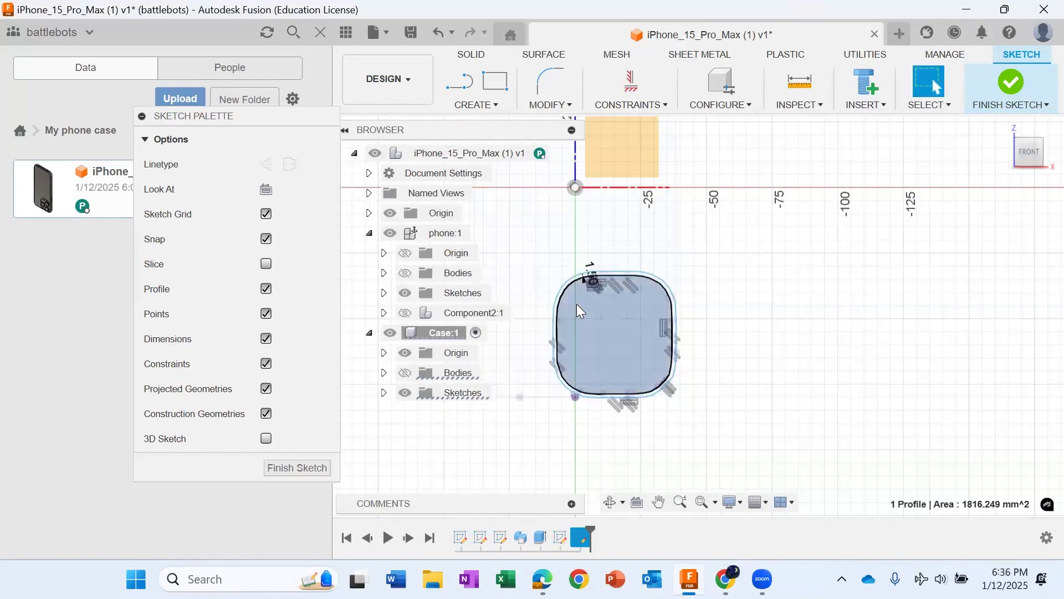
Step: Show Case's bodies and extrude the profile inside the inner camera outline as a cut through the case back, distance -50 mm
click(403, 373)
click(403, 373)
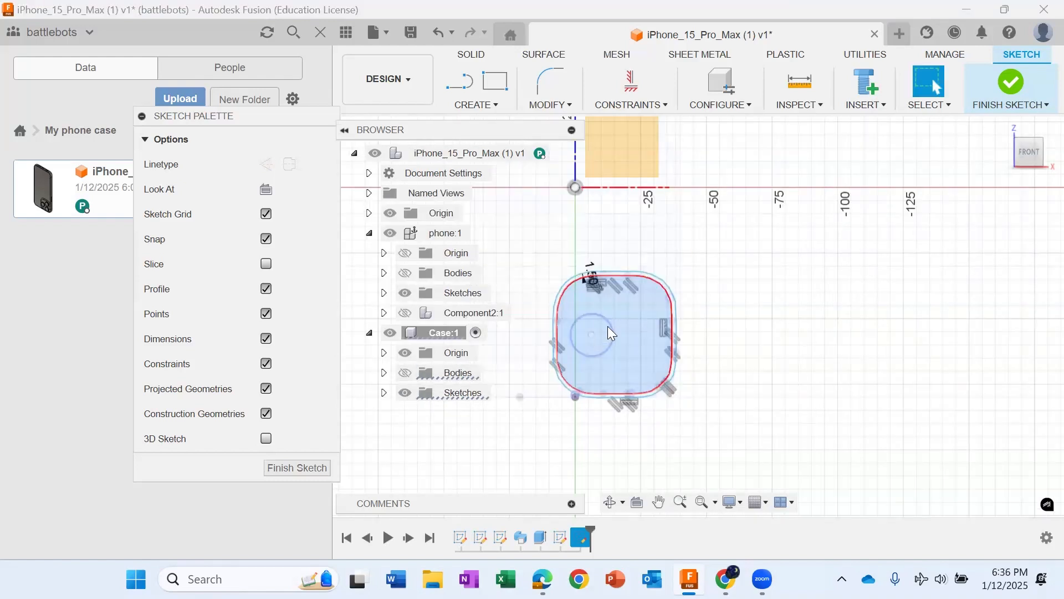
shift+middle_drag(622, 316, 636, 348)
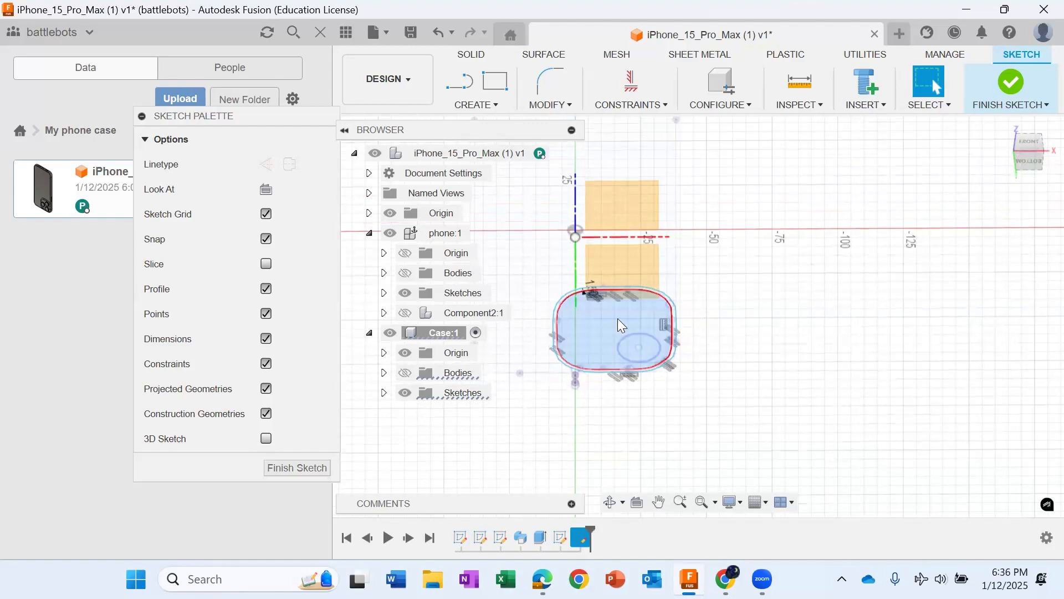
click(625, 330)
key(e)
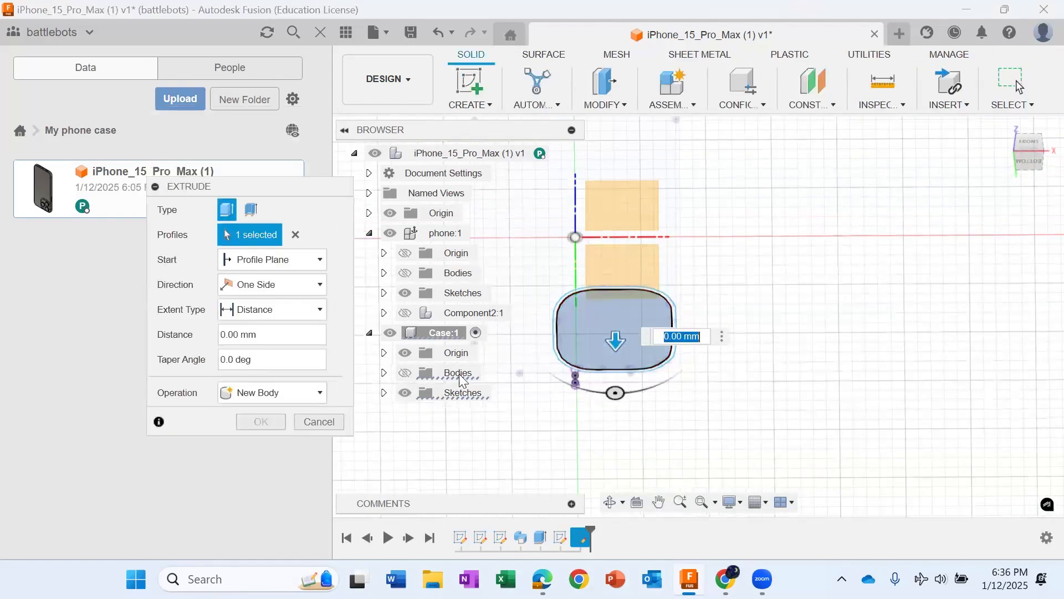
click(281, 393)
click(279, 431)
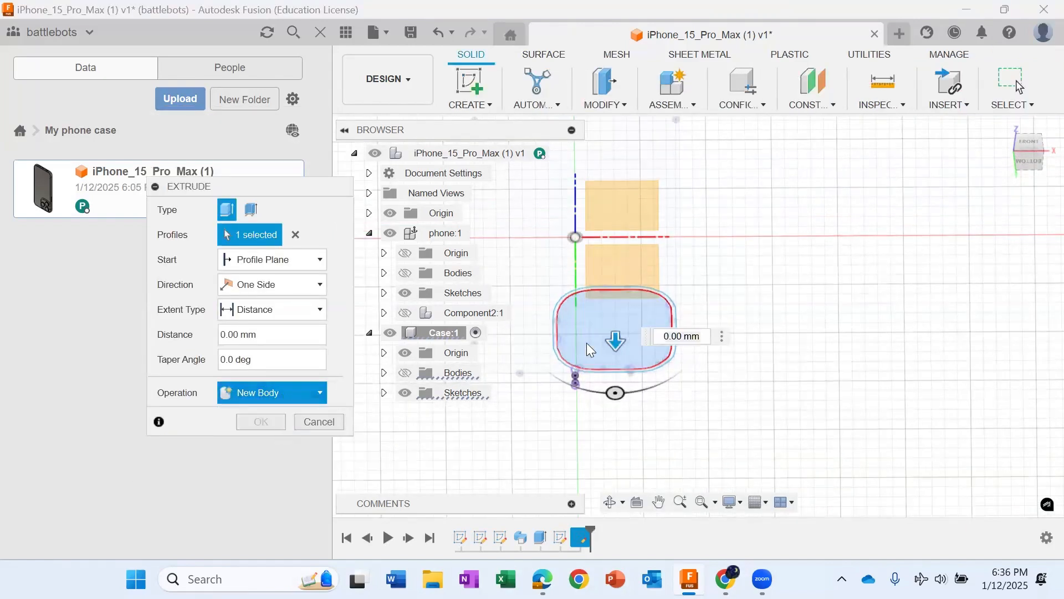
drag(616, 341, 616, 400)
click(404, 374)
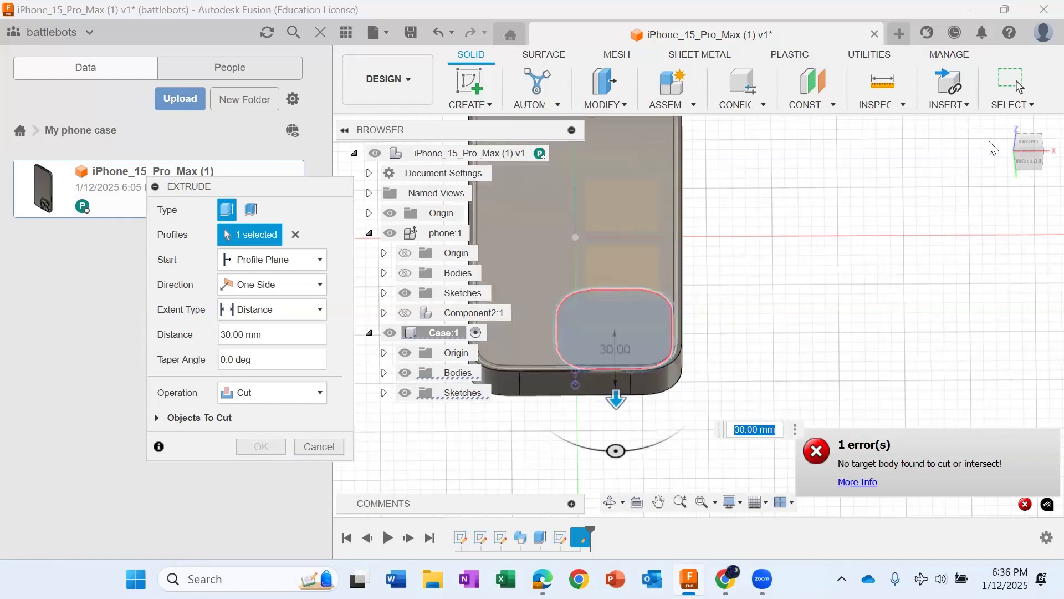
click(1025, 160)
mouse_move(1025, 158)
mouse_down()
mouse_move(1051, 151)
mouse_move(1055, 166)
mouse_move(1024, 157)
mouse_up()
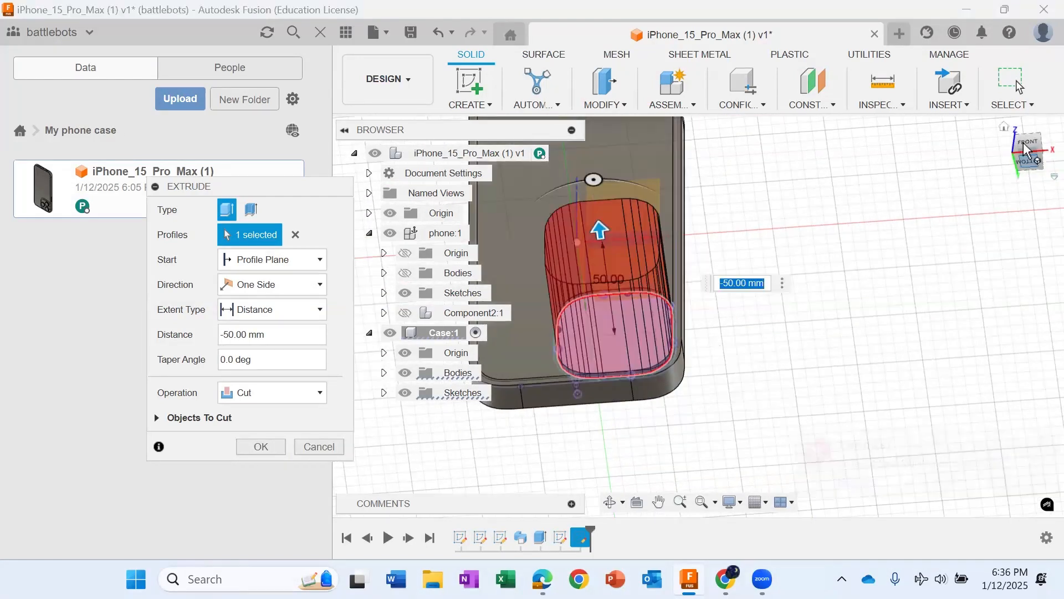
mouse_move(1026, 148)
mouse_down()
mouse_move(1043, 162)
mouse_move(1041, 180)
mouse_move(1056, 168)
mouse_move(1029, 161)
mouse_move(1026, 140)
mouse_up()
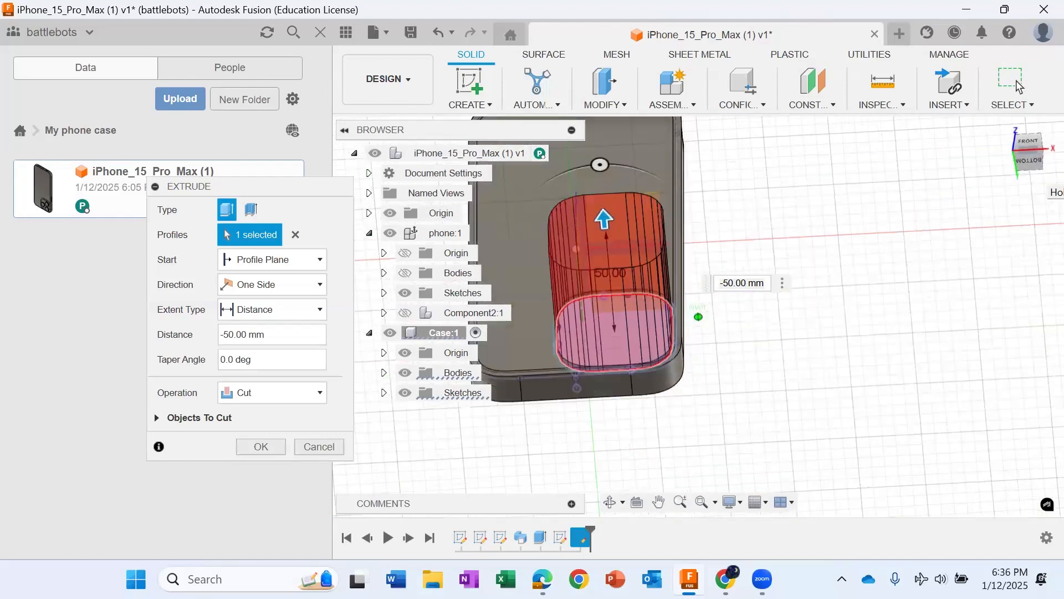
key(Return)
Step: Reopen the camera outline sketch, Sketch6, for editing and hide Case's bodies and origin
scroll(587, 355, up, 5)
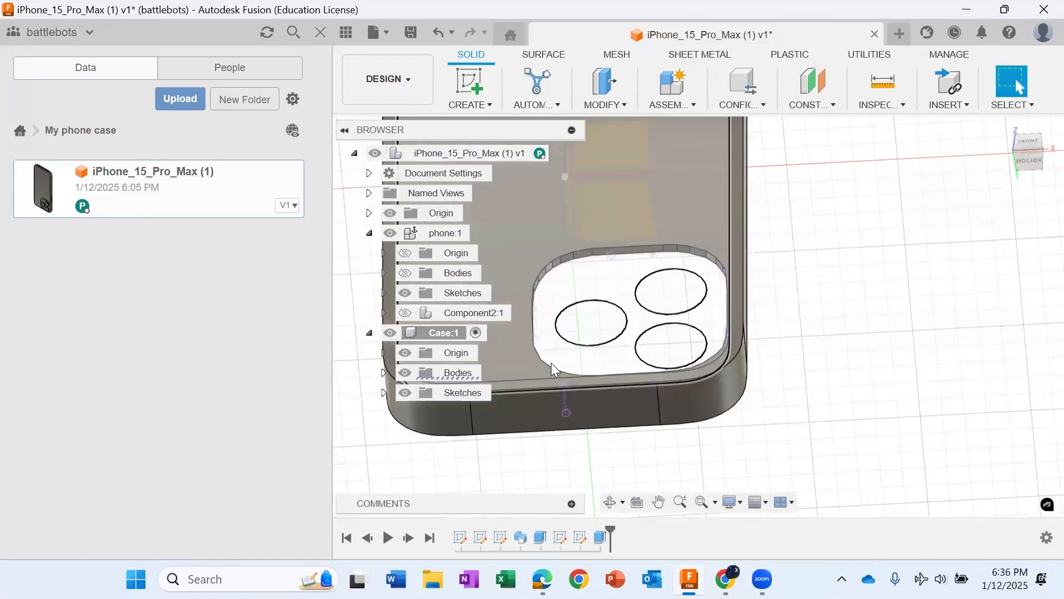
scroll(665, 338, down, 3)
mouse_move(1028, 148)
mouse_down()
mouse_move(1029, 184)
mouse_move(1026, 152)
mouse_up()
scroll(639, 389, down, 2)
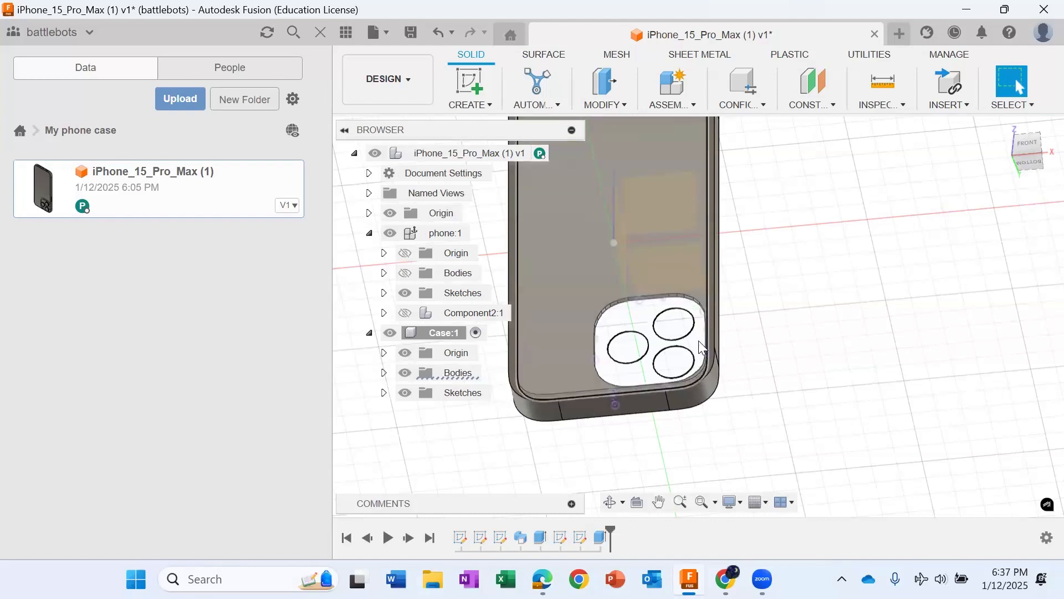
scroll(590, 385, up, 2)
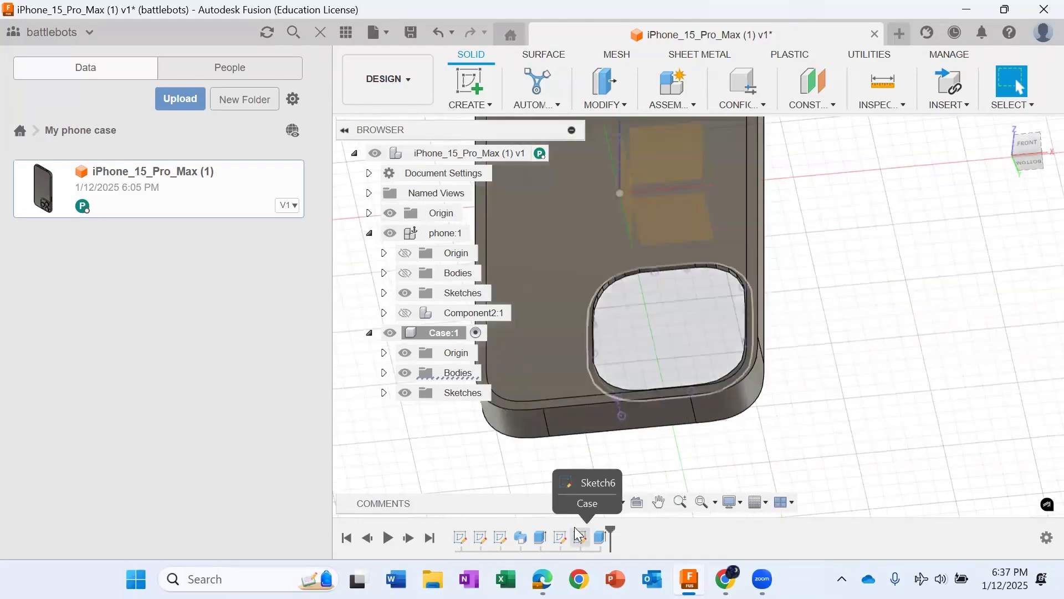
double_click(579, 535)
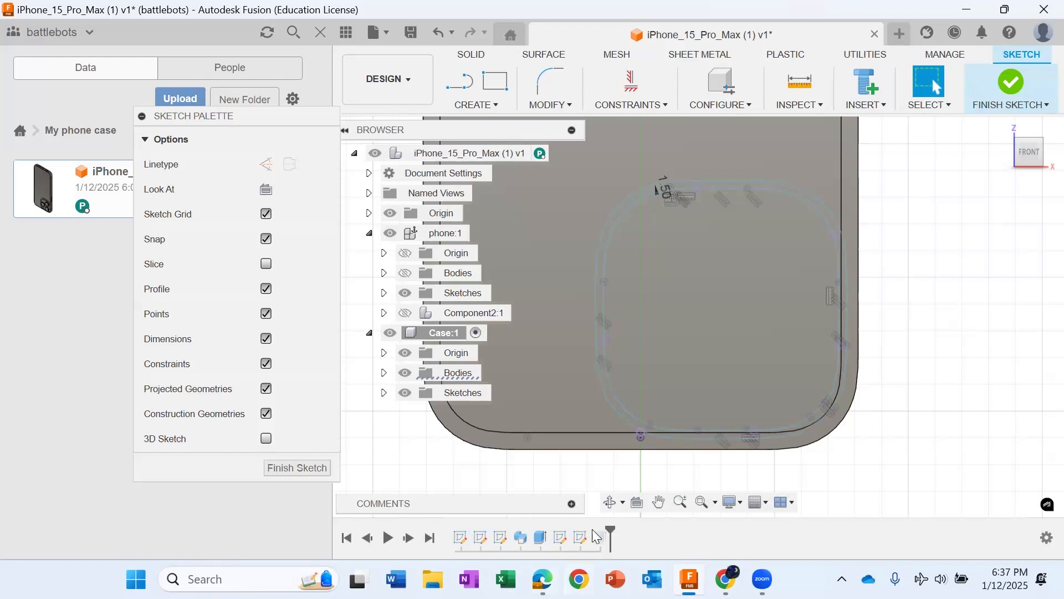
scroll(680, 332, down, 3)
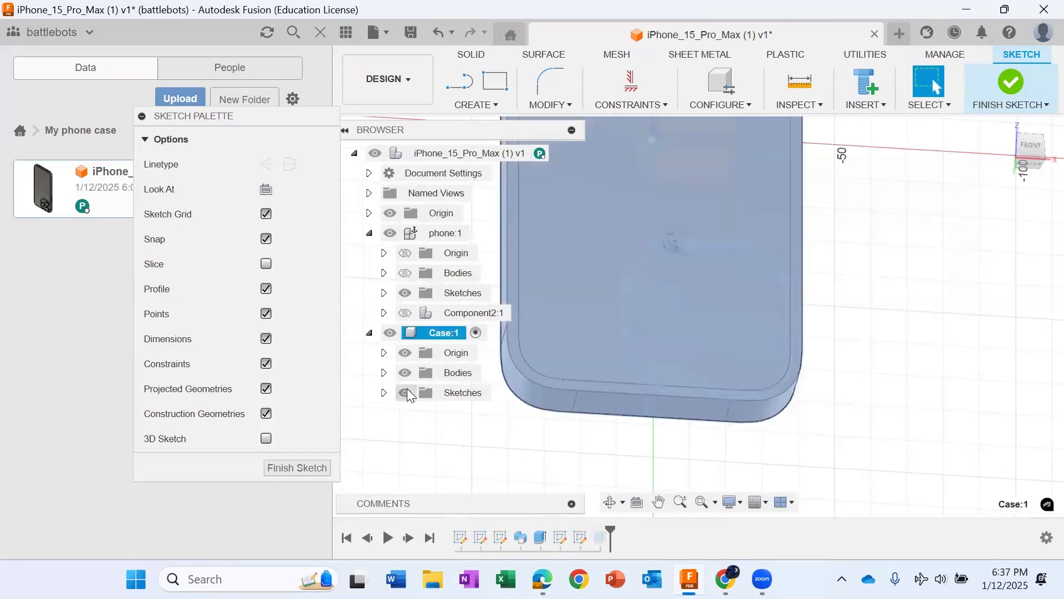
click(405, 373)
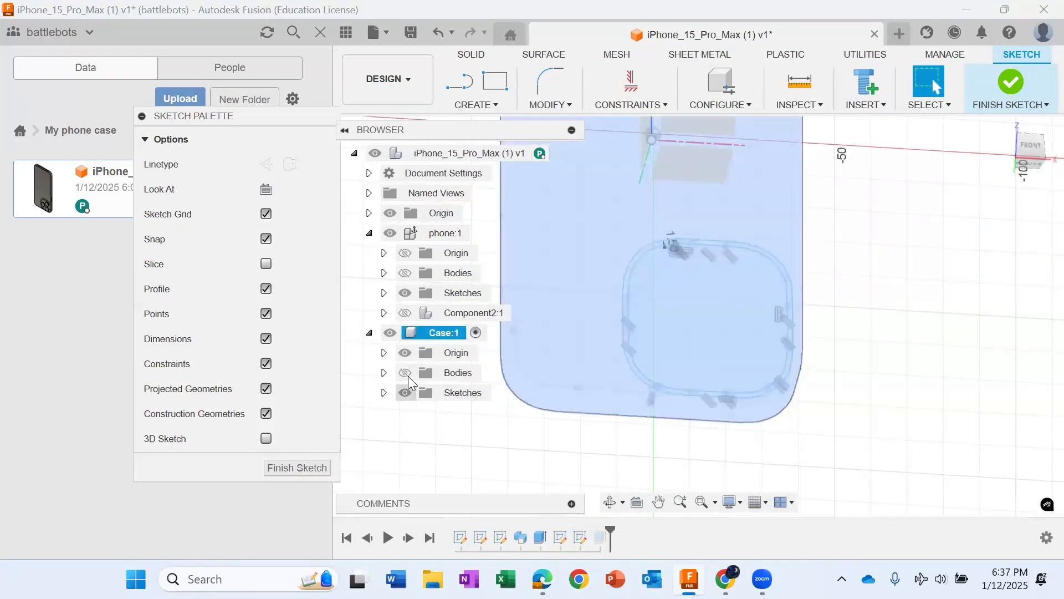
click(406, 353)
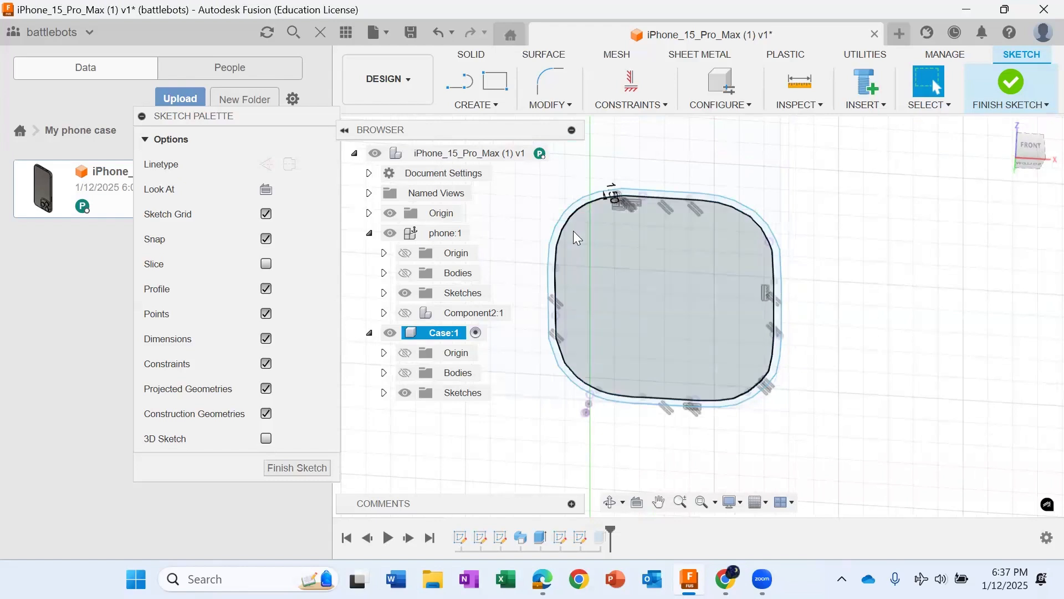
Step: Offset the traced camera bump outline inward by 1 mm
click(575, 233)
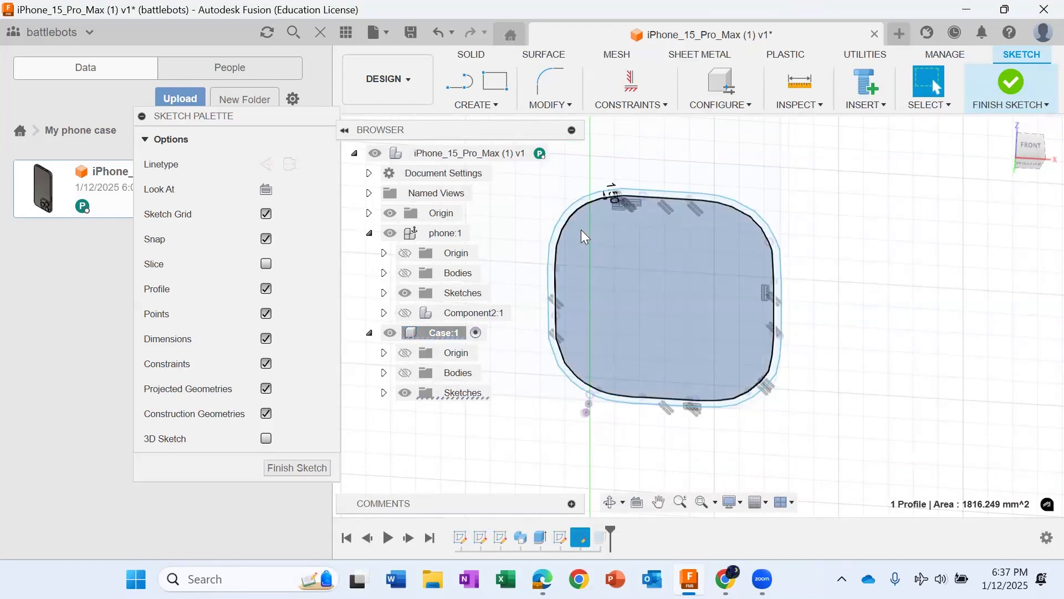
click(550, 105)
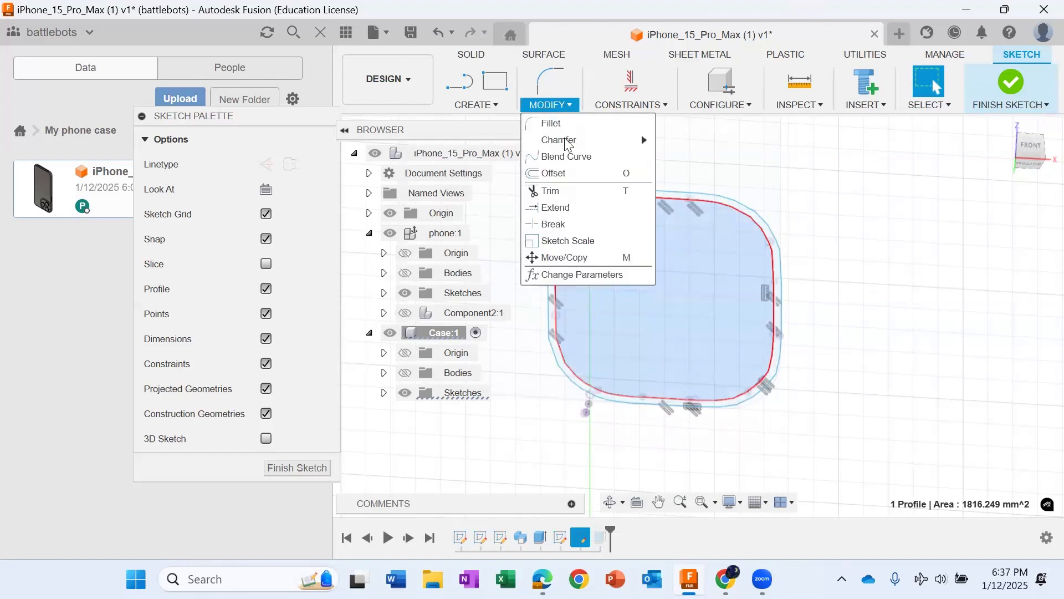
click(554, 174)
drag(593, 198, 596, 209)
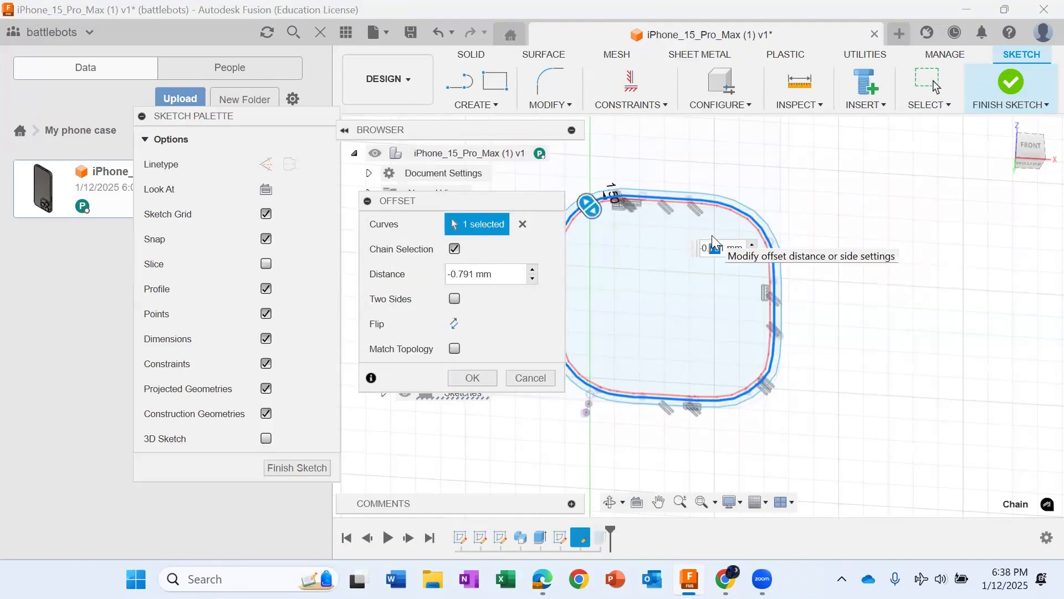
text(5)
drag(402, 210, 347, 224)
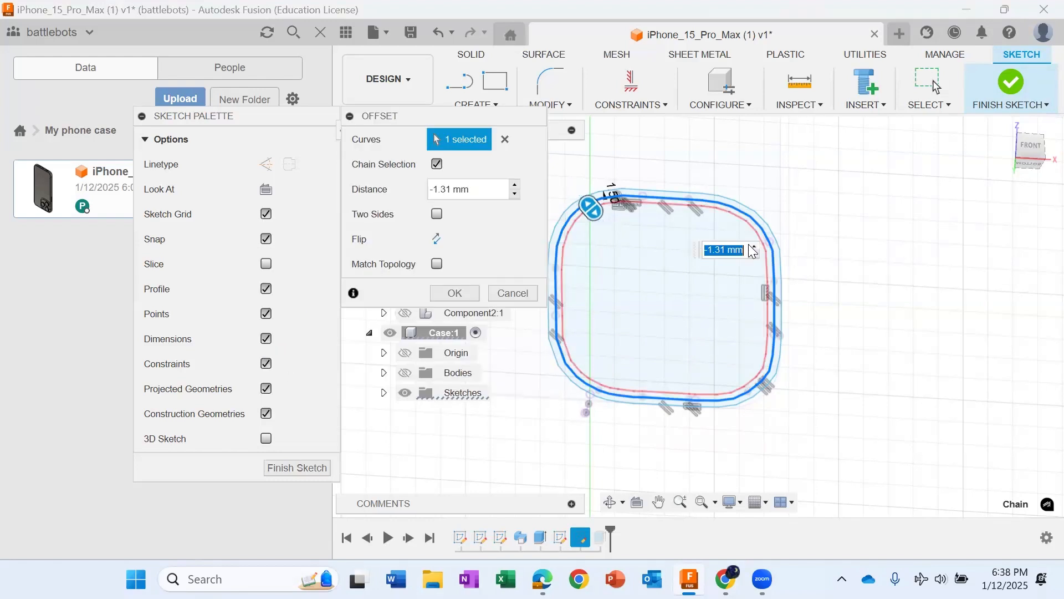
text(-1)
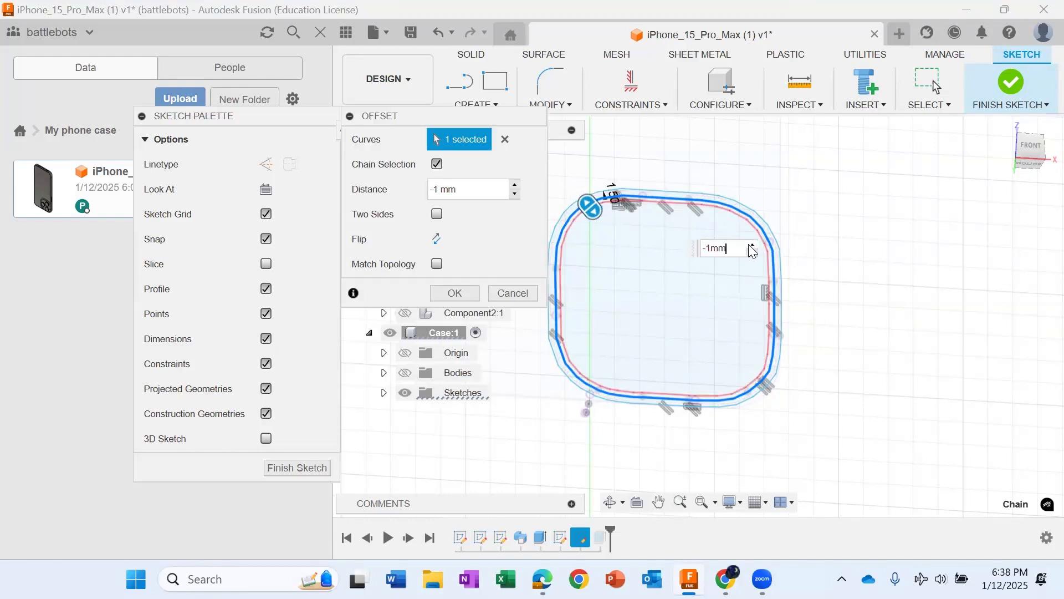
key(Return)
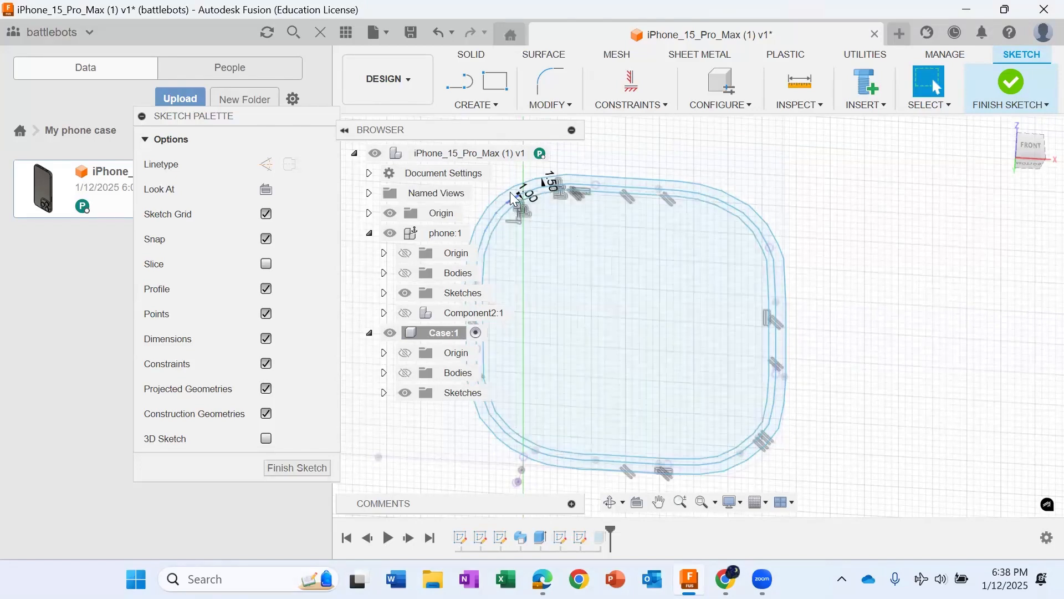
Step: Extrude the profile inside the innermost camera outline as a cut with a distance of -60 mm
scroll(551, 269, down, 3)
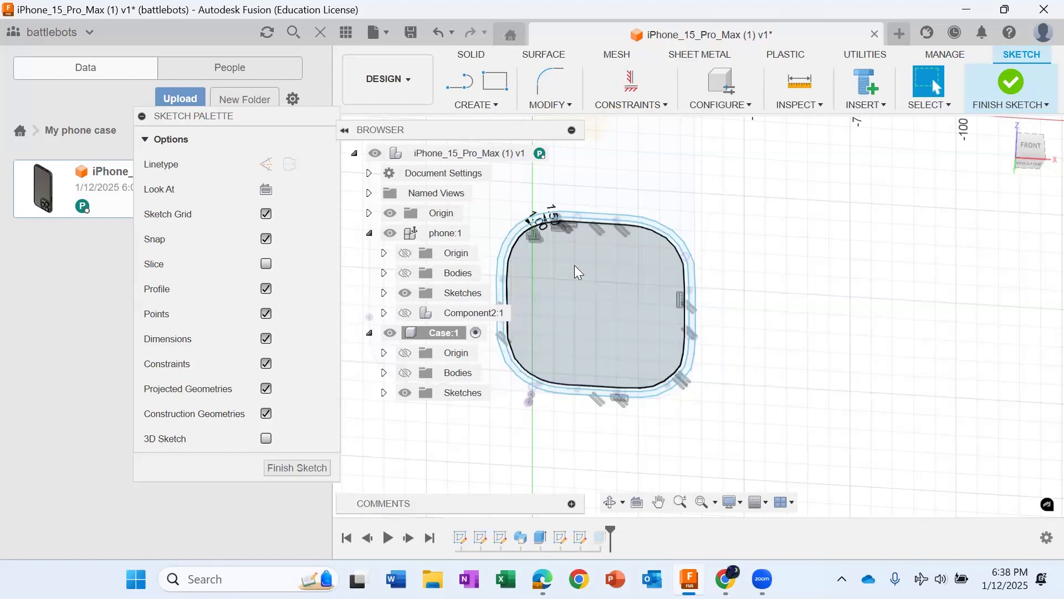
click(574, 265)
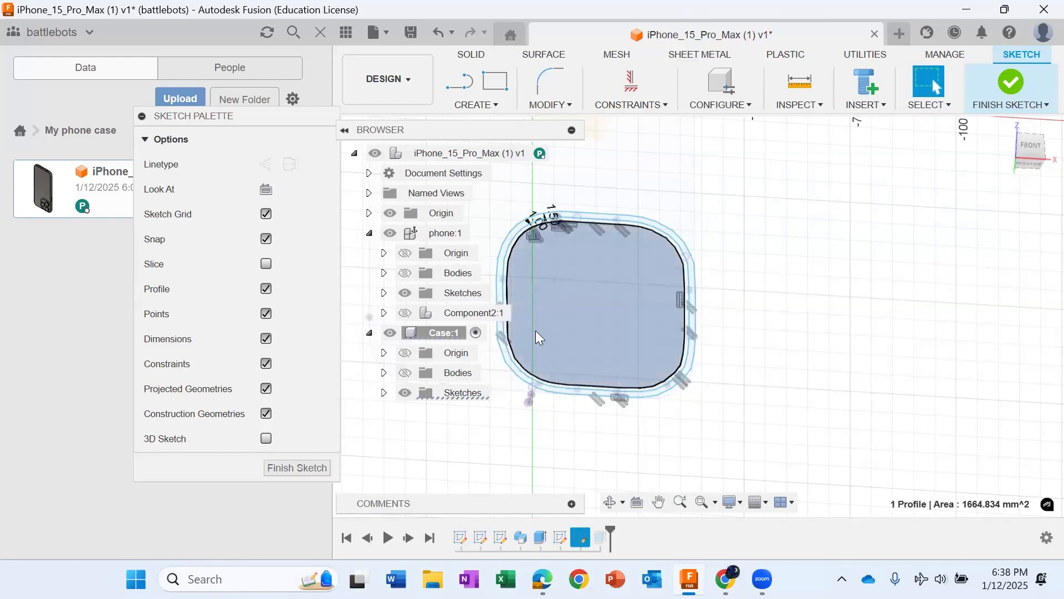
click(406, 372)
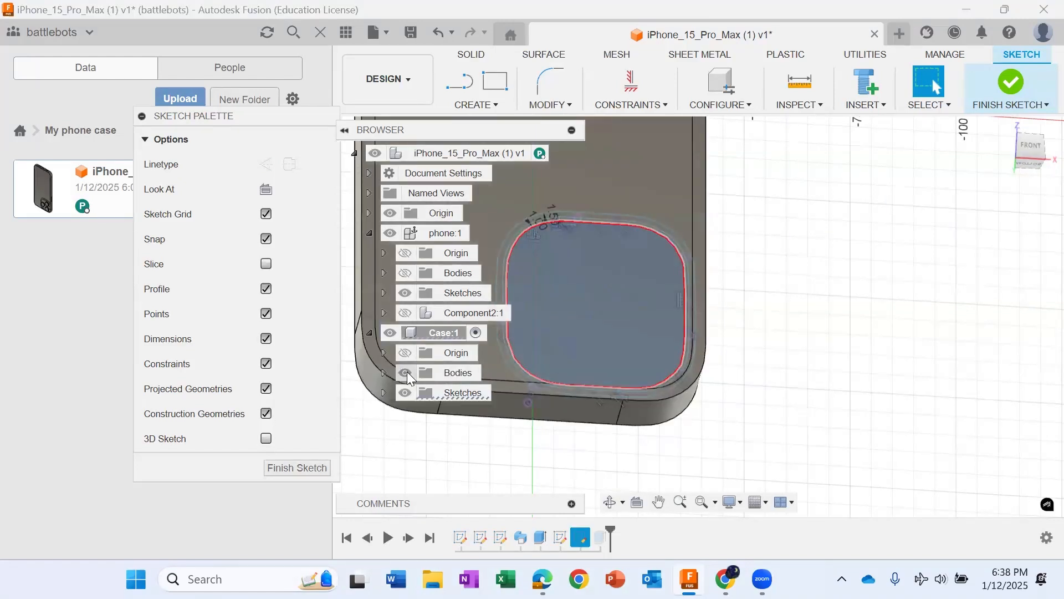
click(406, 372)
key(e)
click(272, 392)
click(273, 427)
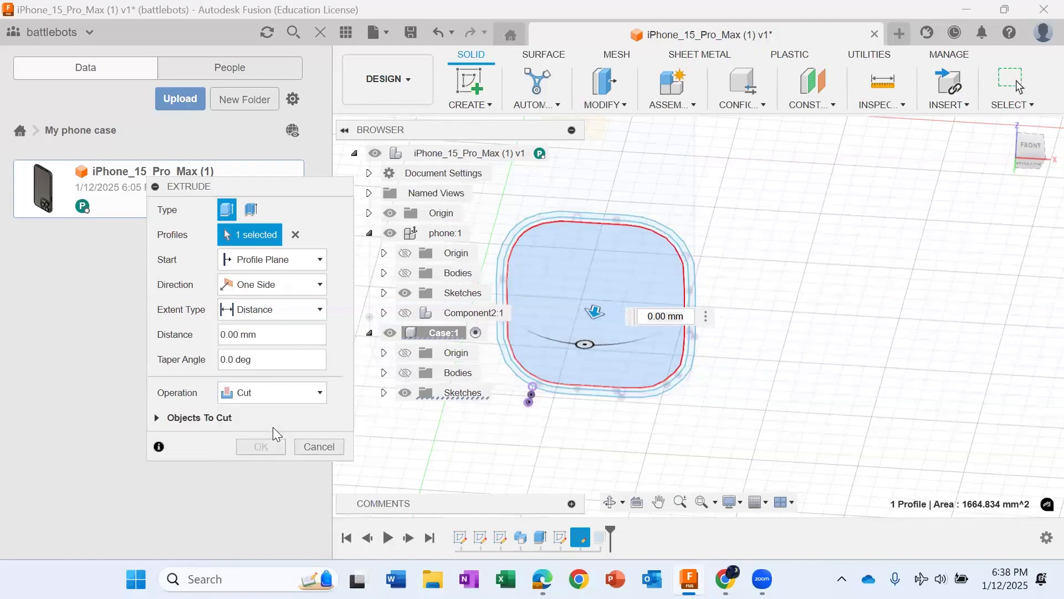
mouse_move(594, 309)
mouse_down()
mouse_move(651, 234)
mouse_move(662, 186)
mouse_up()
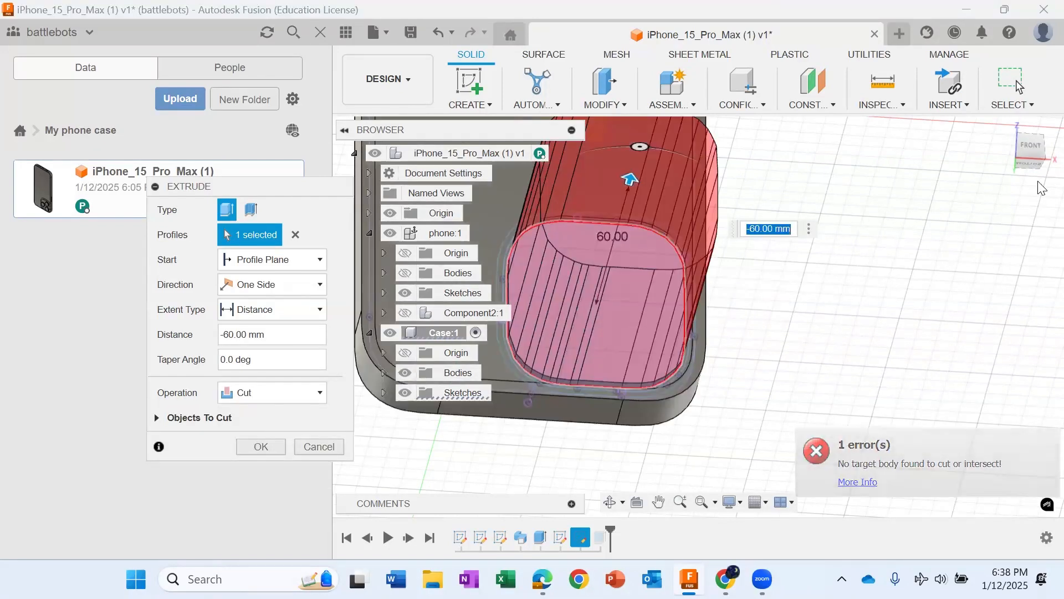
key(Return)
scroll(565, 372, up, 3)
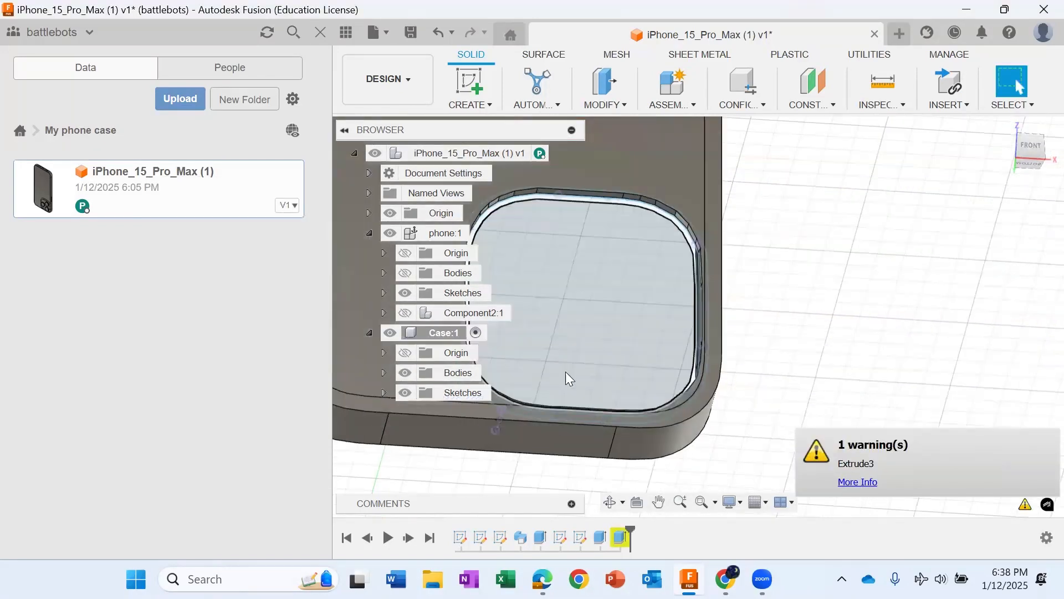
scroll(687, 446, up, 2)
scroll(731, 425, down, 5)
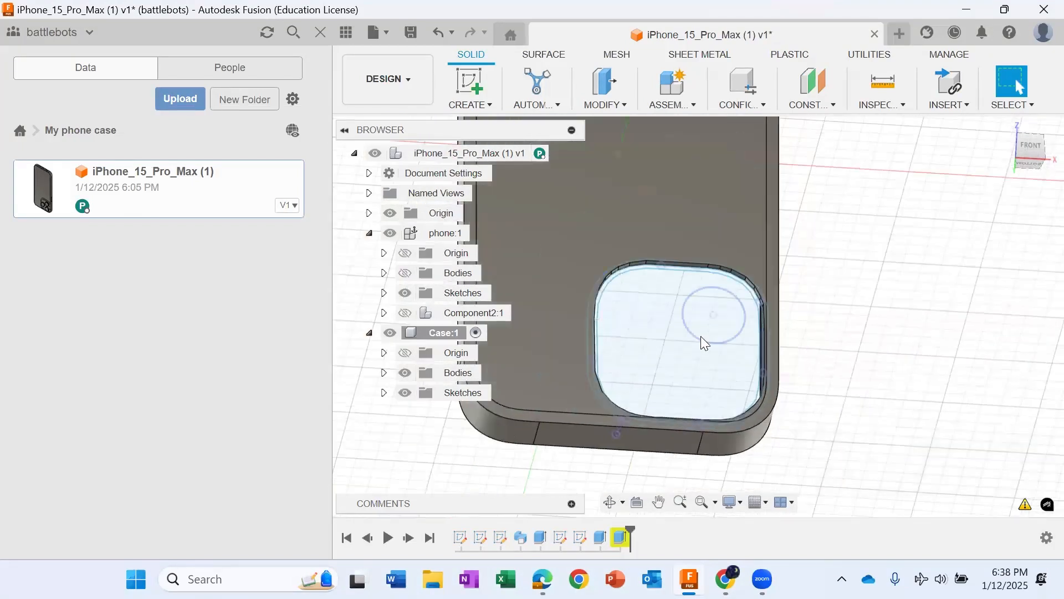
scroll(700, 336, up, 2)
scroll(641, 332, down, 2)
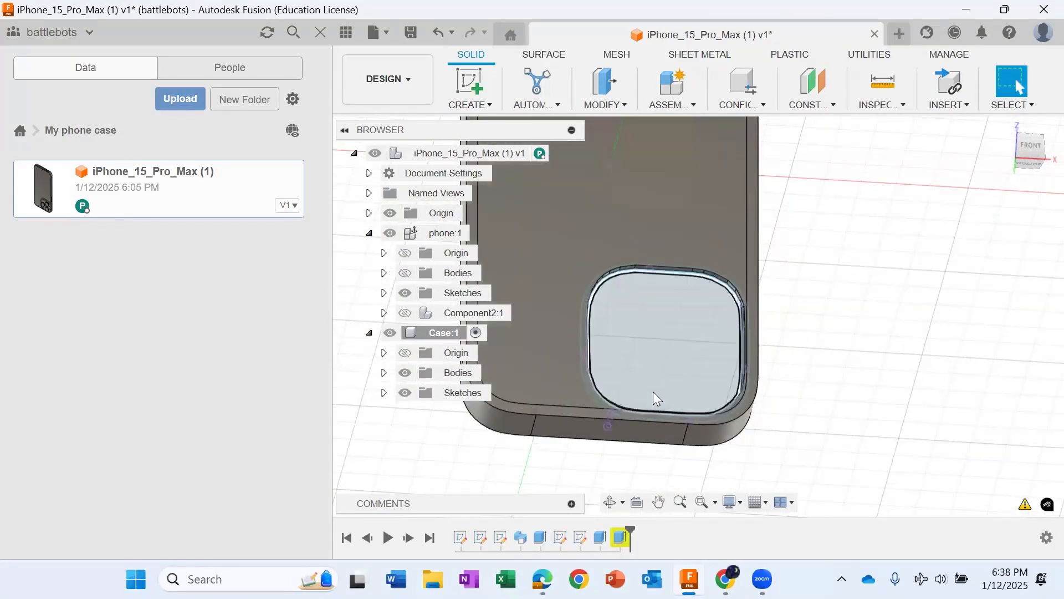
Step: Start extruding the outer ring between the outermost and middle camera outlines as a new body, with Case's bodies shown
scroll(654, 394, up, 2)
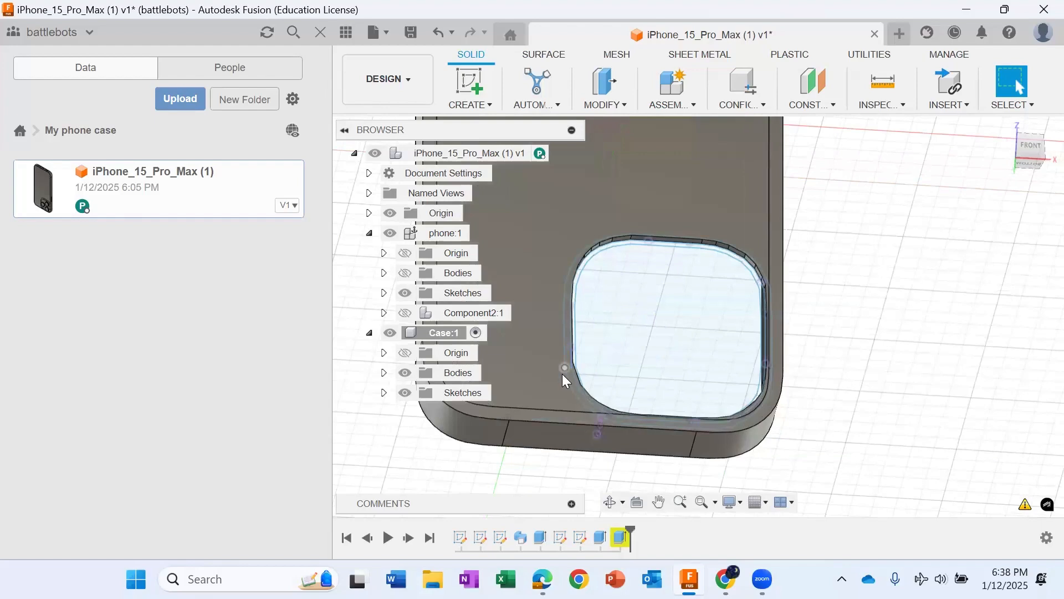
click(404, 373)
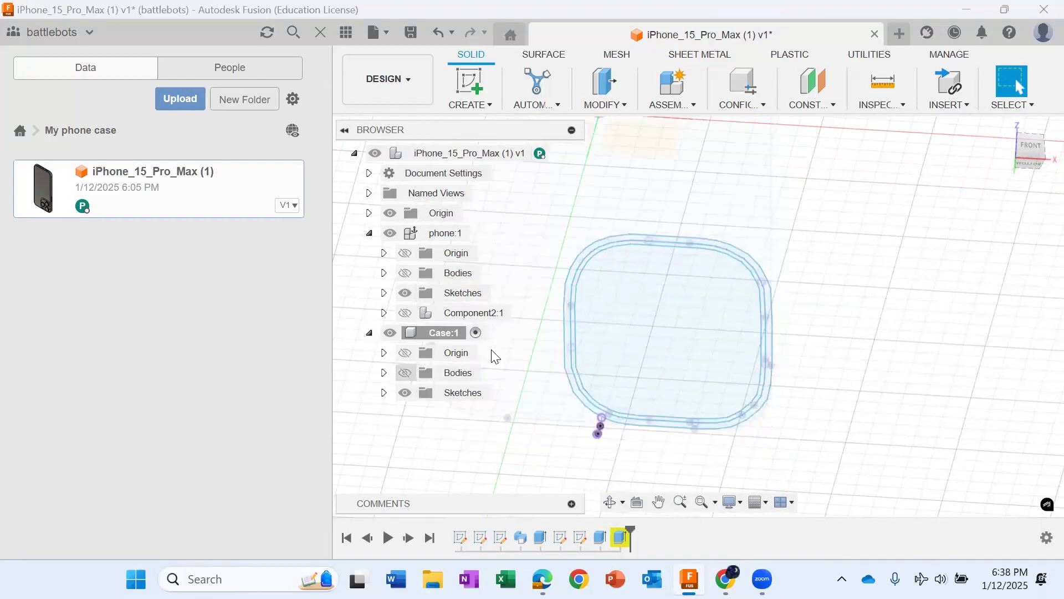
scroll(578, 263, up, 3)
scroll(569, 283, up, 1)
click(569, 288)
key(e)
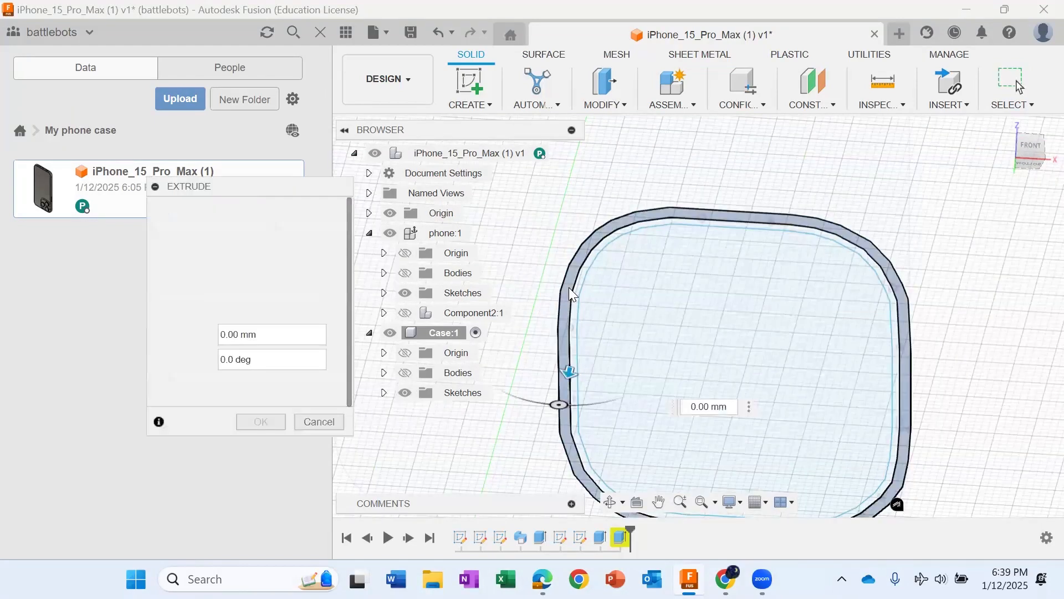
drag(570, 372, 615, 275)
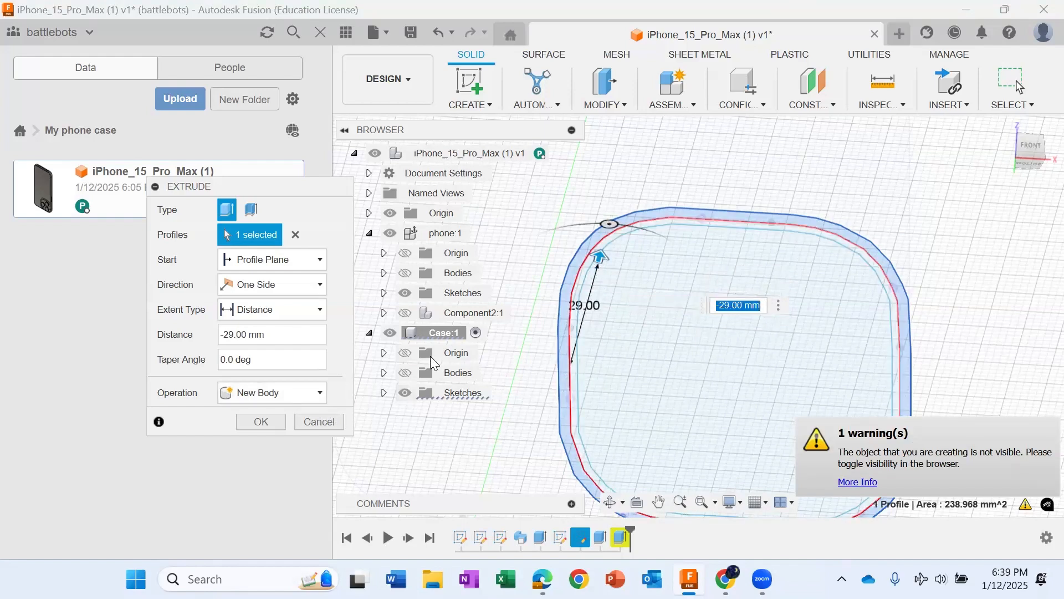
click(406, 373)
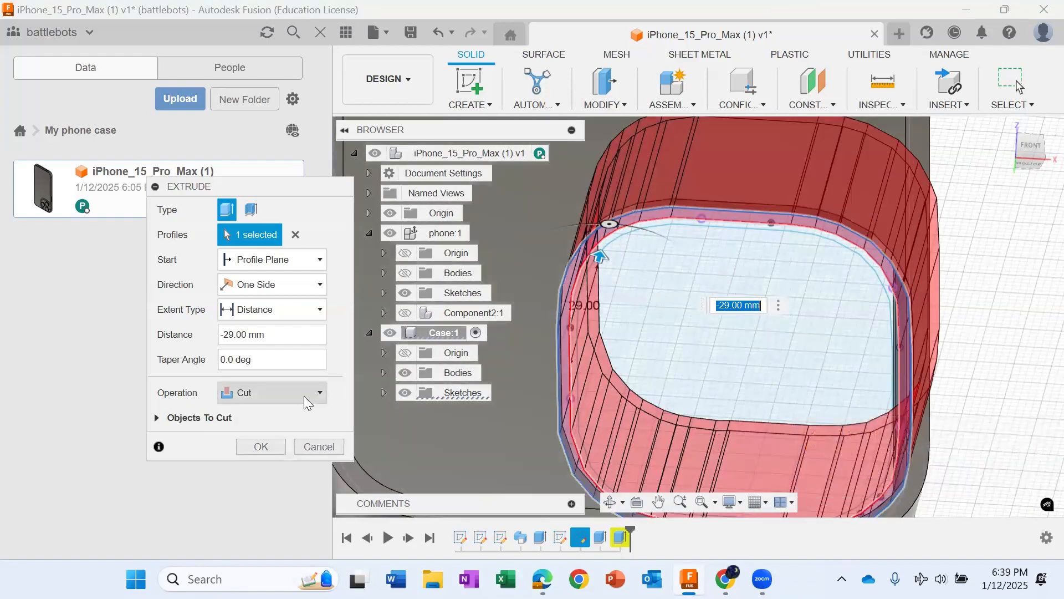
click(304, 396)
click(282, 461)
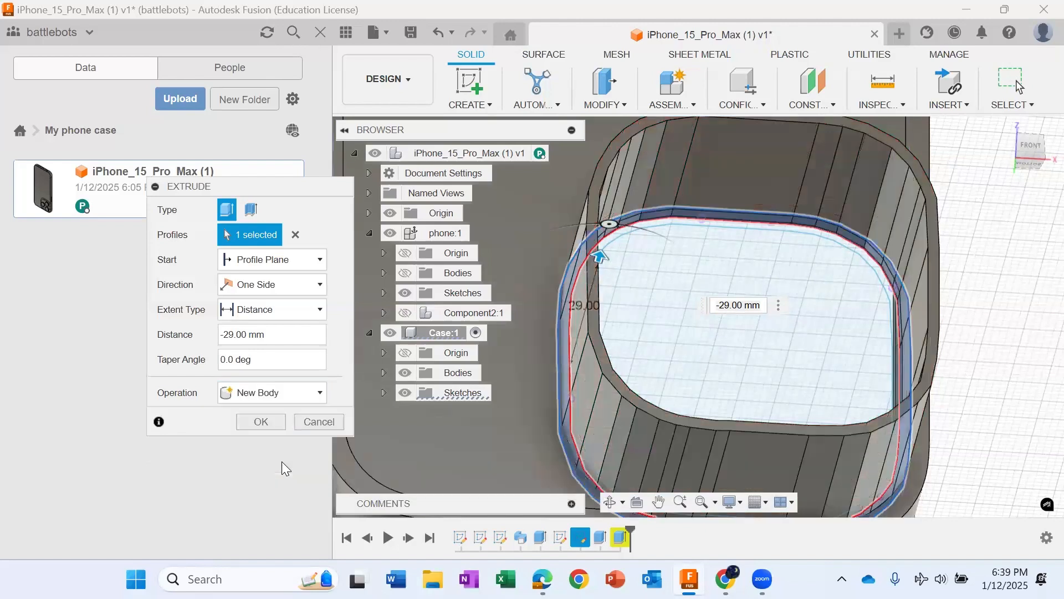
Step: Set the camera ring extrusion's distance to -4 mm and complete it
drag(600, 256, 572, 296)
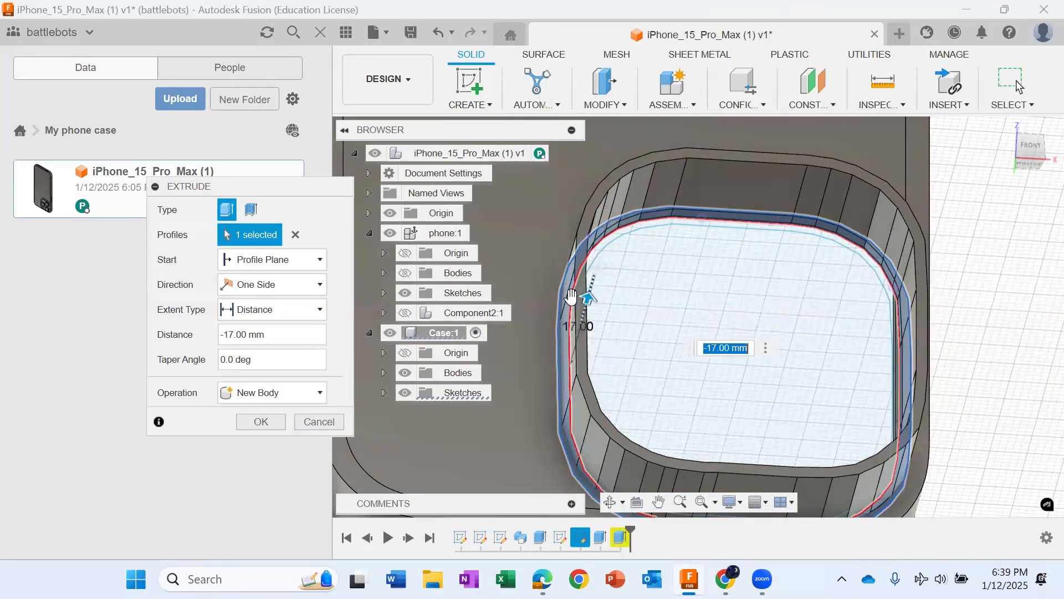
key(BackSpace)
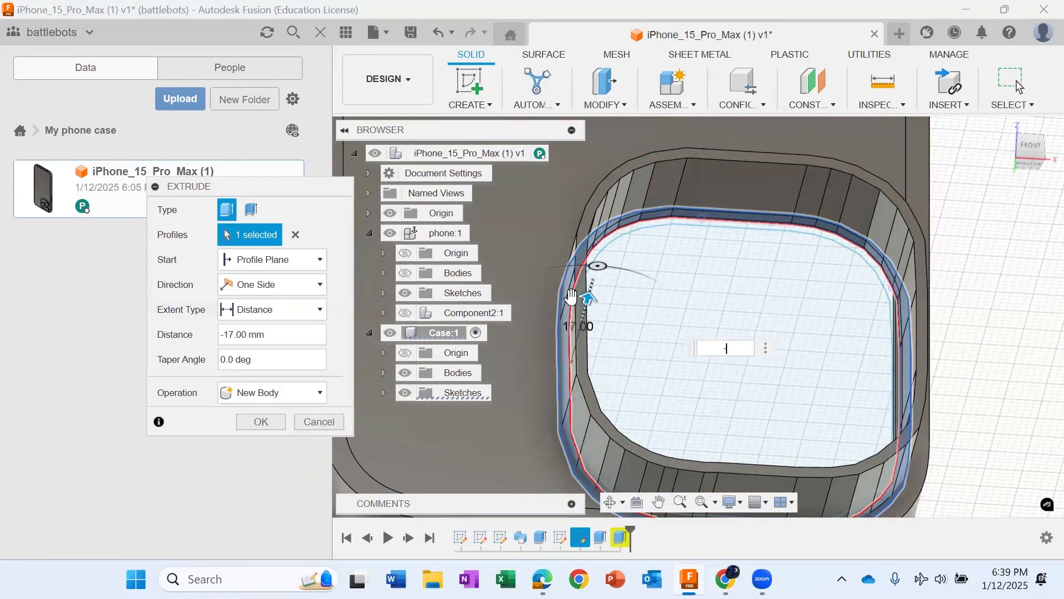
text(-4m)
key(Return)
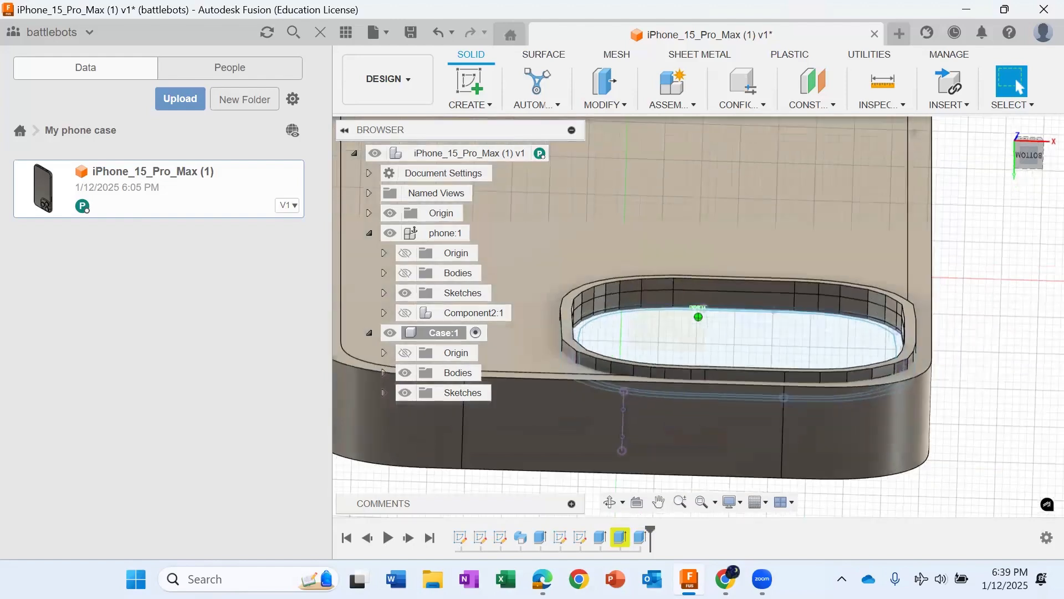
Step: Show the phone component's origin and bodies inside the case
shift+middle_drag(663, 268, 654, 290)
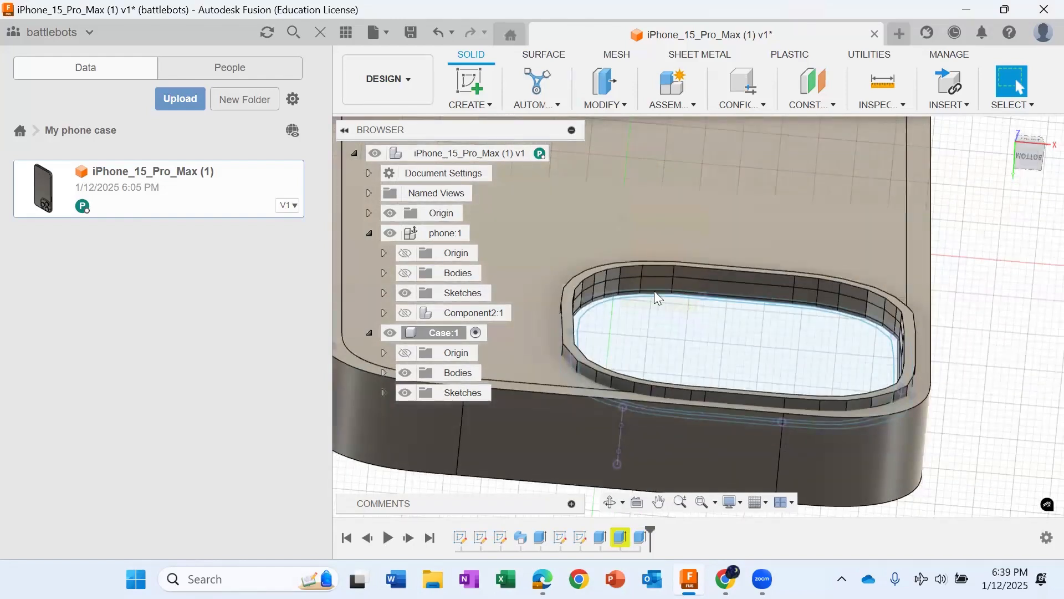
click(405, 253)
click(405, 273)
scroll(787, 387, down, 3)
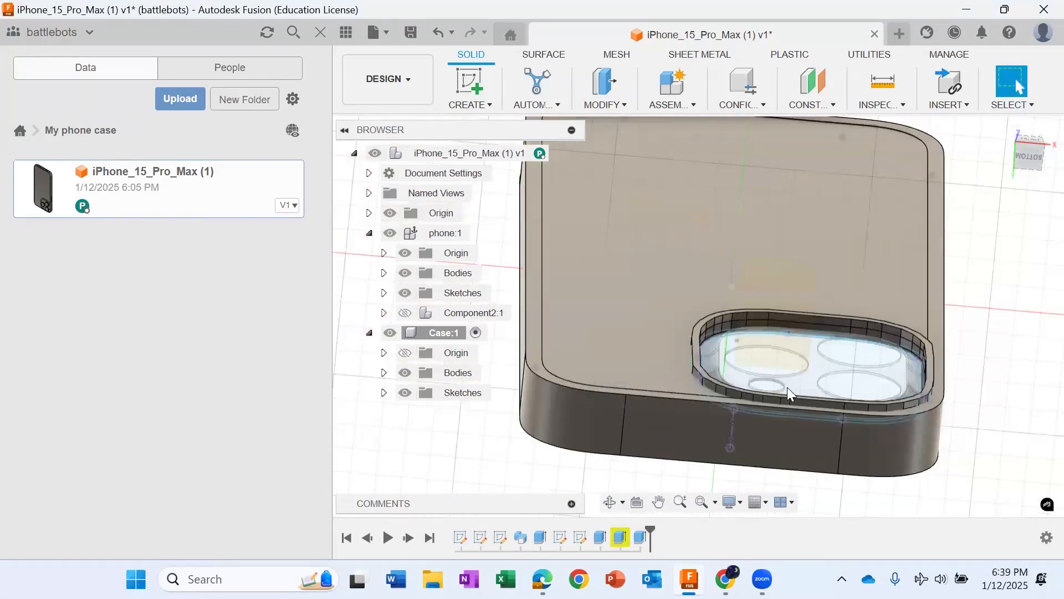
Step: Examine the raised camera rim against the phone's camera bump from the back, the end and inside the case
scroll(787, 387, up, 1)
scroll(764, 336, up, 3)
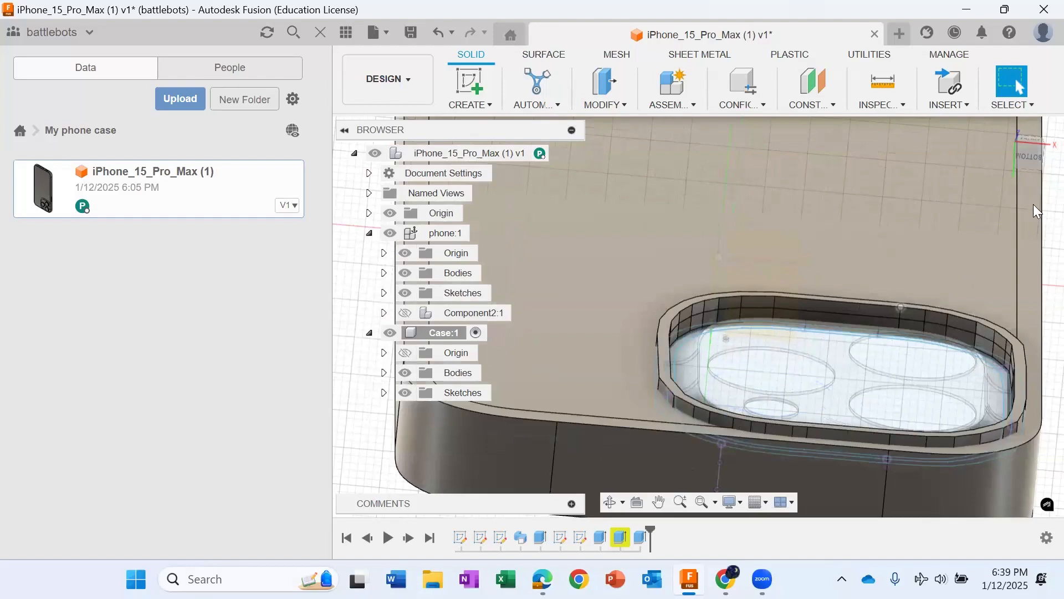
mouse_move(1033, 204)
shift+middle_down()
mouse_move(1022, 152)
mouse_move(1005, 207)
mouse_move(996, 202)
mouse_move(1016, 195)
mouse_move(1022, 152)
mouse_move(1019, 185)
mouse_move(1021, 154)
mouse_move(1021, 164)
shift+middle_up()
mouse_move(742, 332)
shift+middle_down()
mouse_move(733, 413)
mouse_move(728, 332)
shift+middle_up()
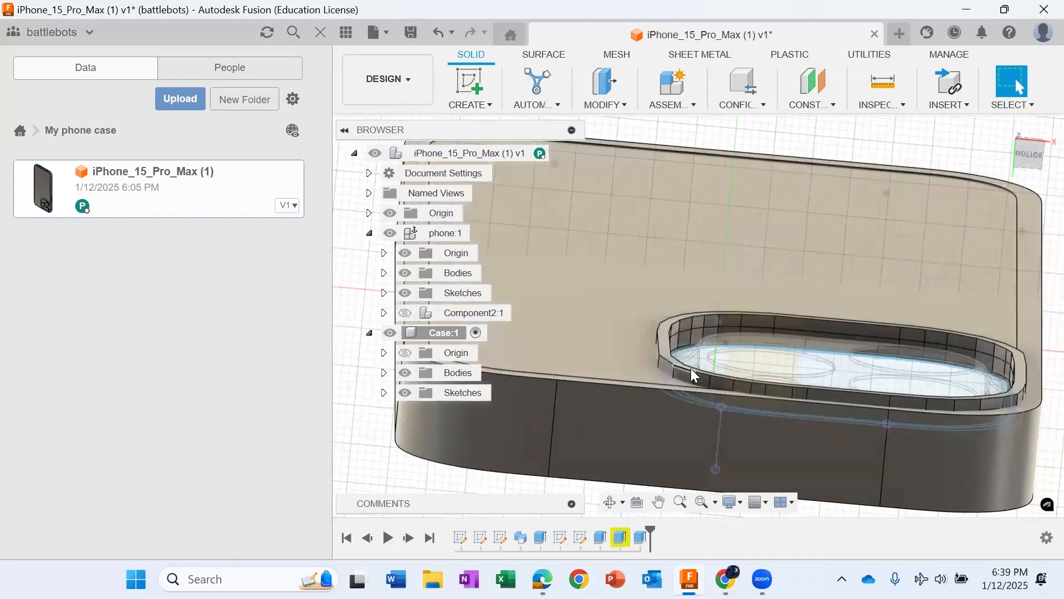
scroll(718, 382, down, 2)
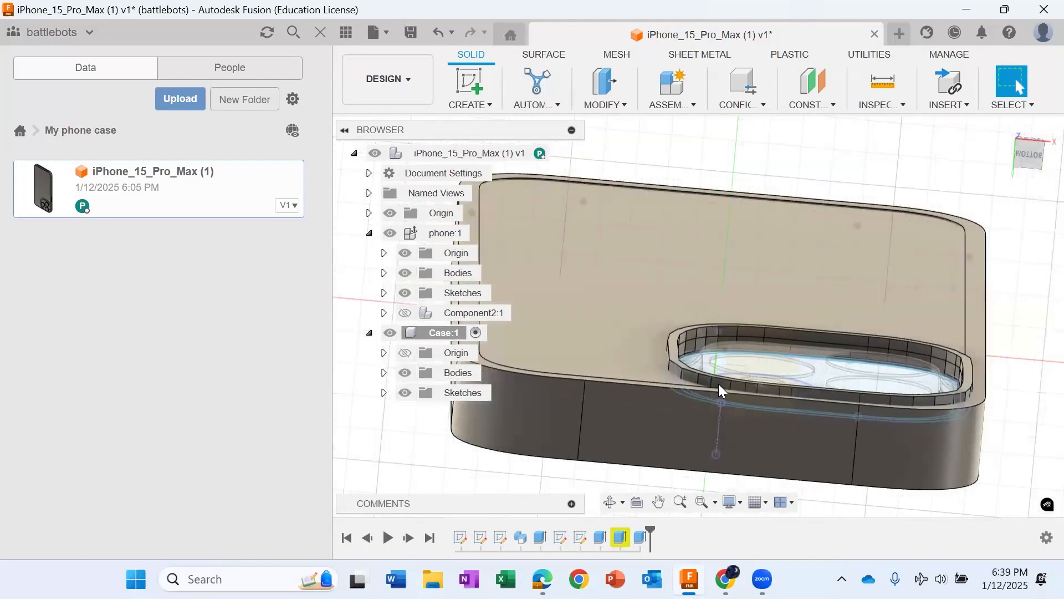
shift+middle_drag(718, 389, 716, 464)
shift+middle_drag(716, 326, 721, 327)
drag(1004, 248, 1006, 254)
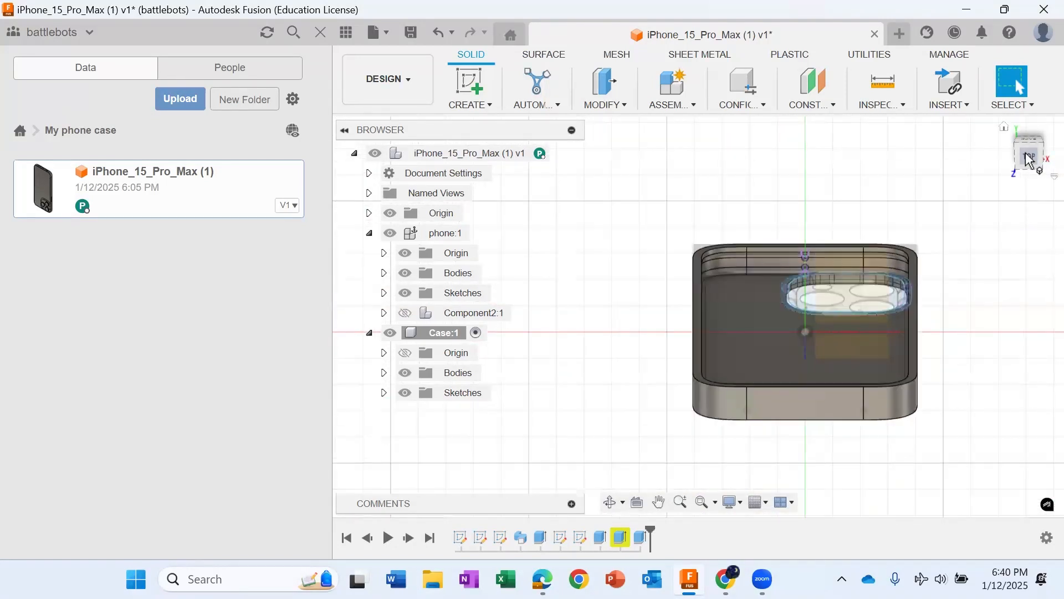
mouse_move(1025, 160)
mouse_down()
mouse_move(984, 219)
mouse_move(964, 228)
mouse_move(1013, 221)
mouse_move(1023, 335)
mouse_move(1017, 306)
mouse_up()
Step: Hide Case's Sketch1, Sketch2, Sketch5 and Sketch6 as well as all of the phone component's sketches
click(384, 392)
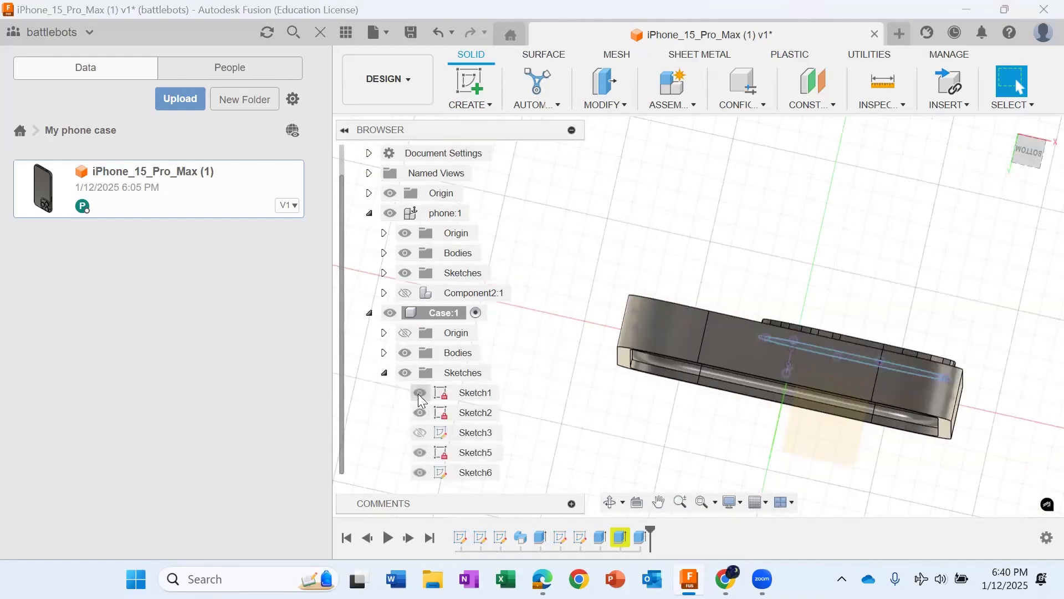
click(420, 392)
click(420, 413)
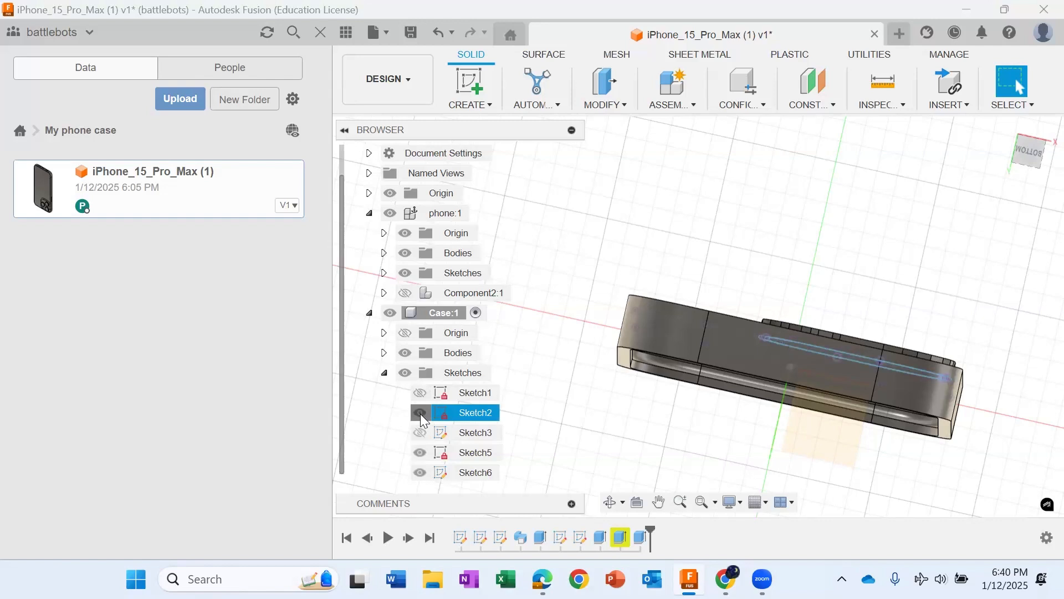
click(420, 453)
click(422, 476)
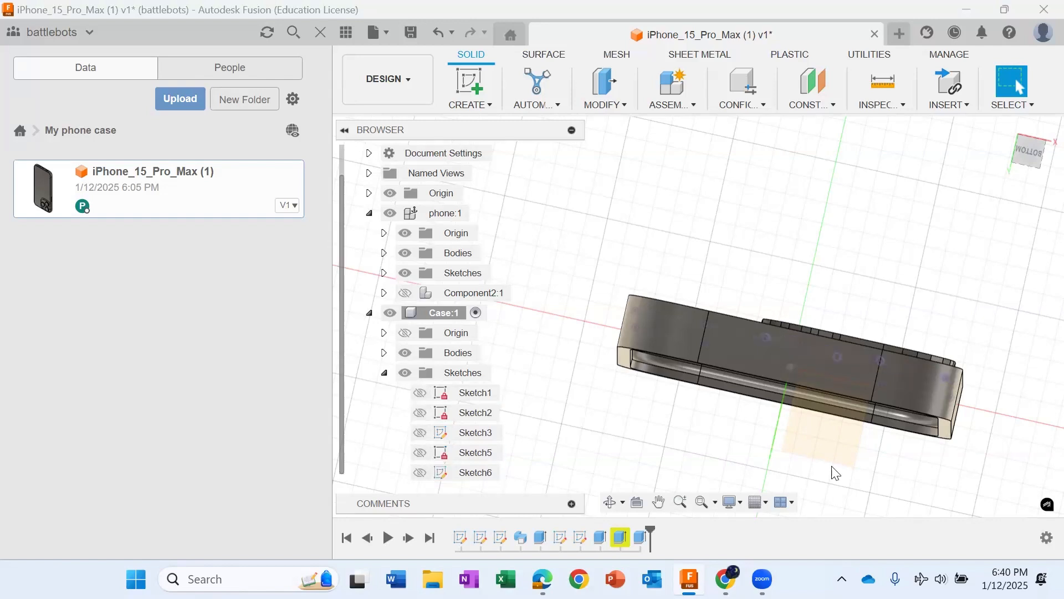
mouse_move(1032, 149)
mouse_down()
mouse_move(1048, 156)
mouse_move(1044, 173)
mouse_up()
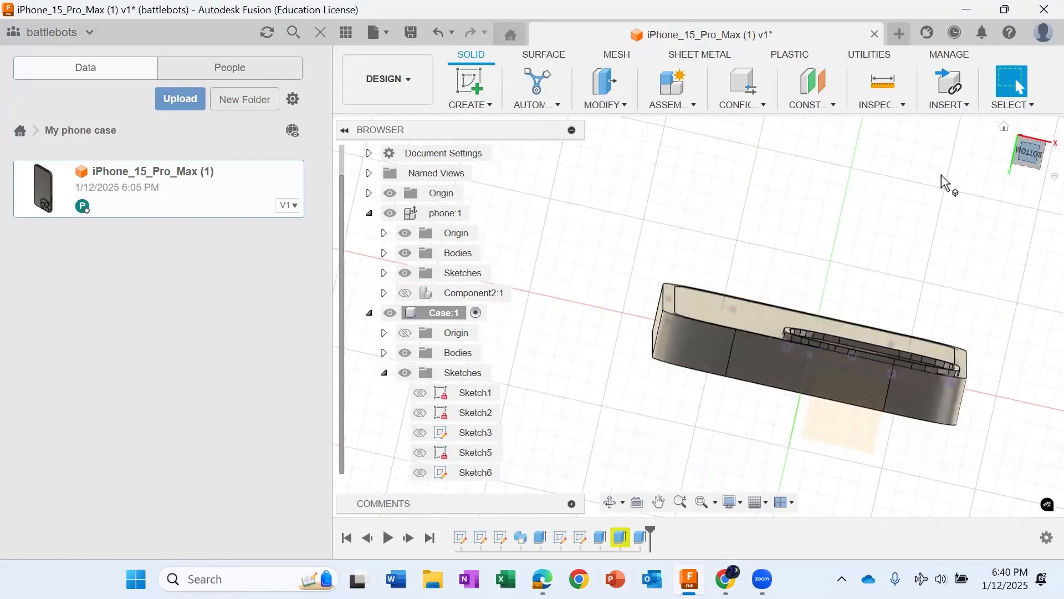
click(405, 273)
click(1028, 151)
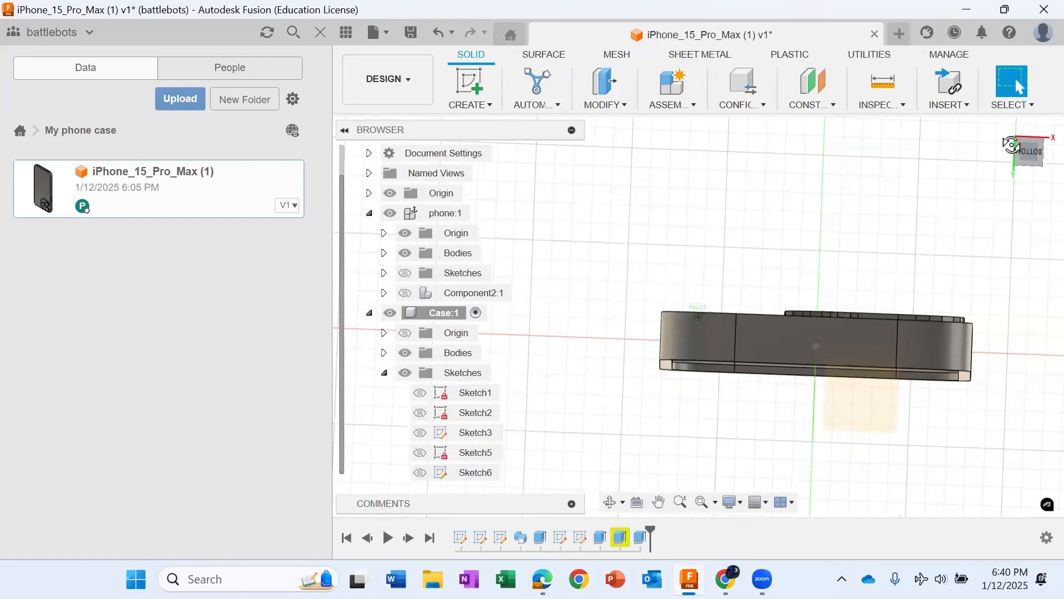
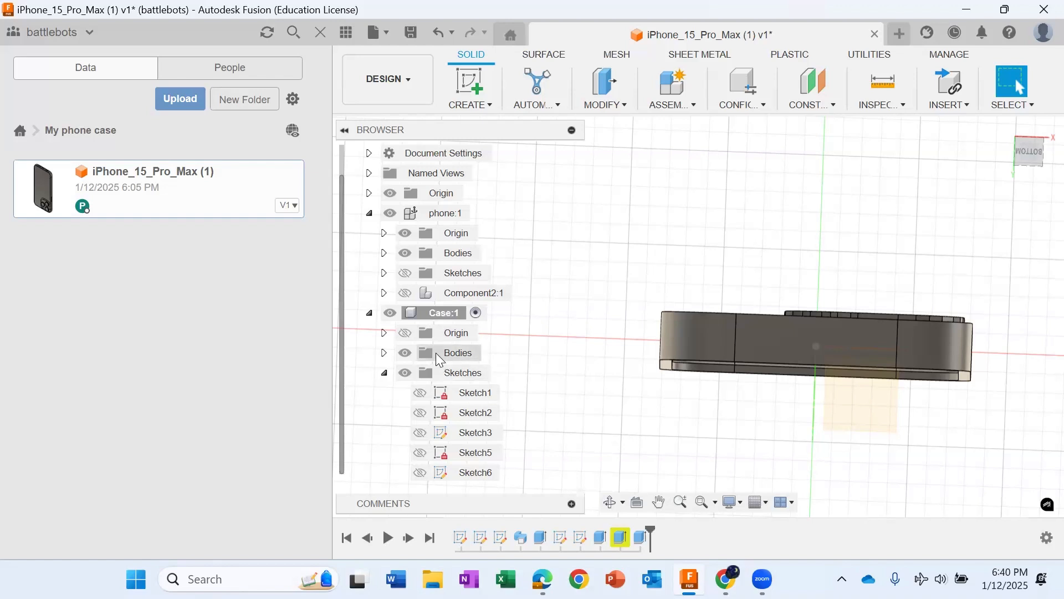
Step: Make the phone the active component and bring its charging-port end into view
click(465, 214)
click(480, 214)
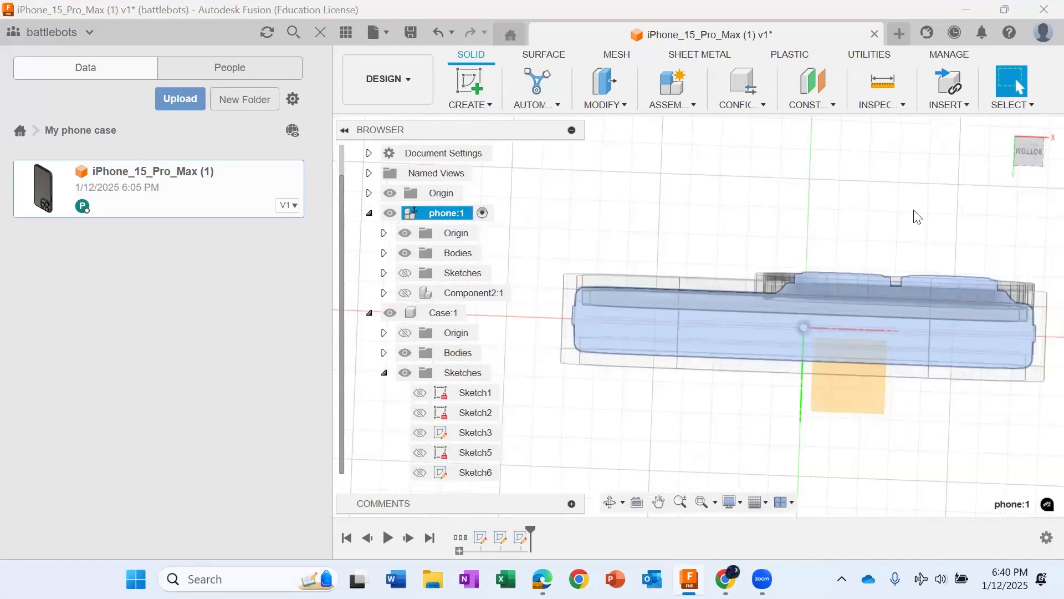
click(839, 184)
mouse_move(1029, 161)
mouse_down()
mouse_move(1028, 111)
mouse_move(1019, 205)
mouse_move(1018, 166)
mouse_up()
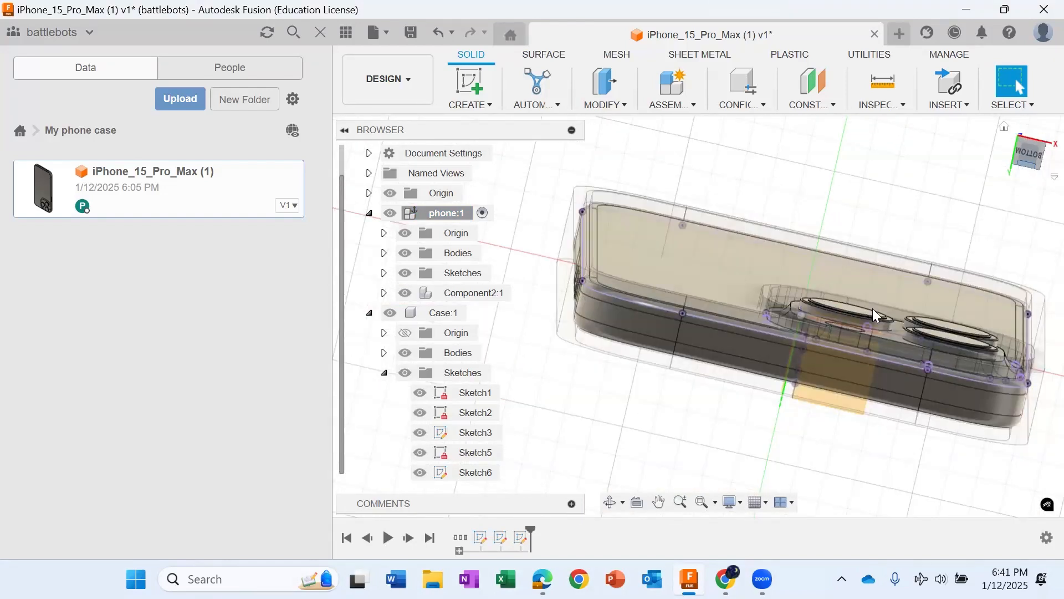
mouse_move(1034, 157)
mouse_down()
mouse_move(1021, 192)
mouse_move(1013, 346)
mouse_move(1007, 294)
mouse_up()
scroll(776, 267, up, 2)
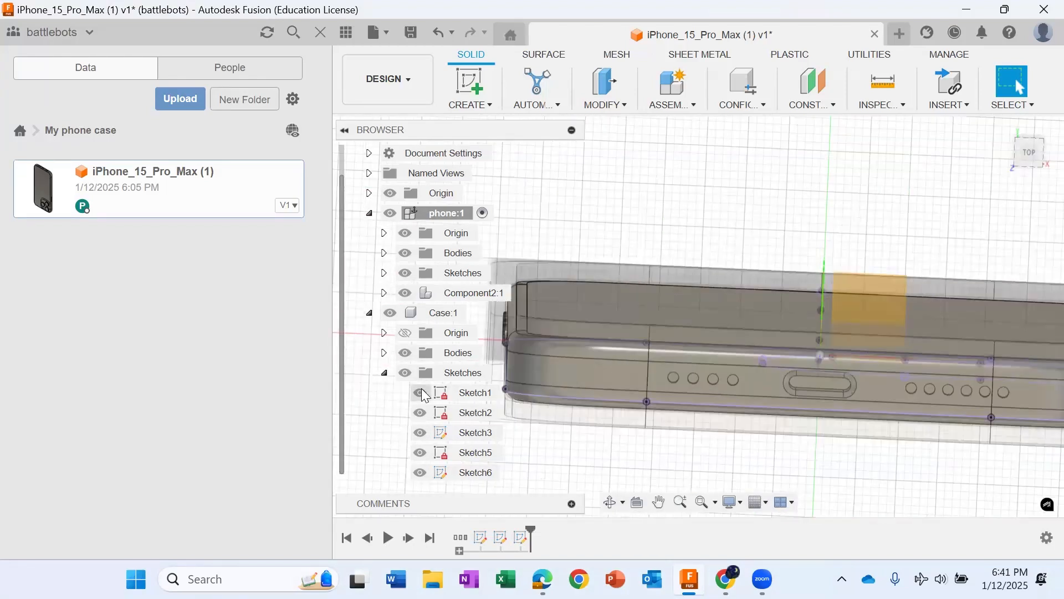
Step: Hide Case's Sketch1, Sketch2, Sketch3, Sketch5 and Sketch6 as well as all of the phone component's sketches
click(420, 393)
click(419, 413)
click(419, 433)
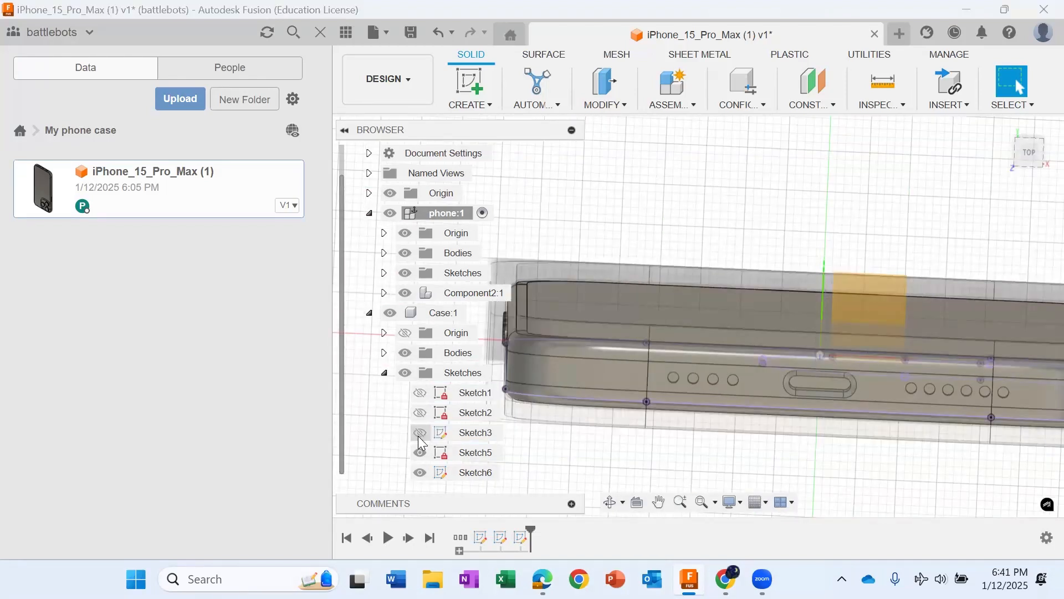
click(420, 453)
click(419, 472)
click(401, 273)
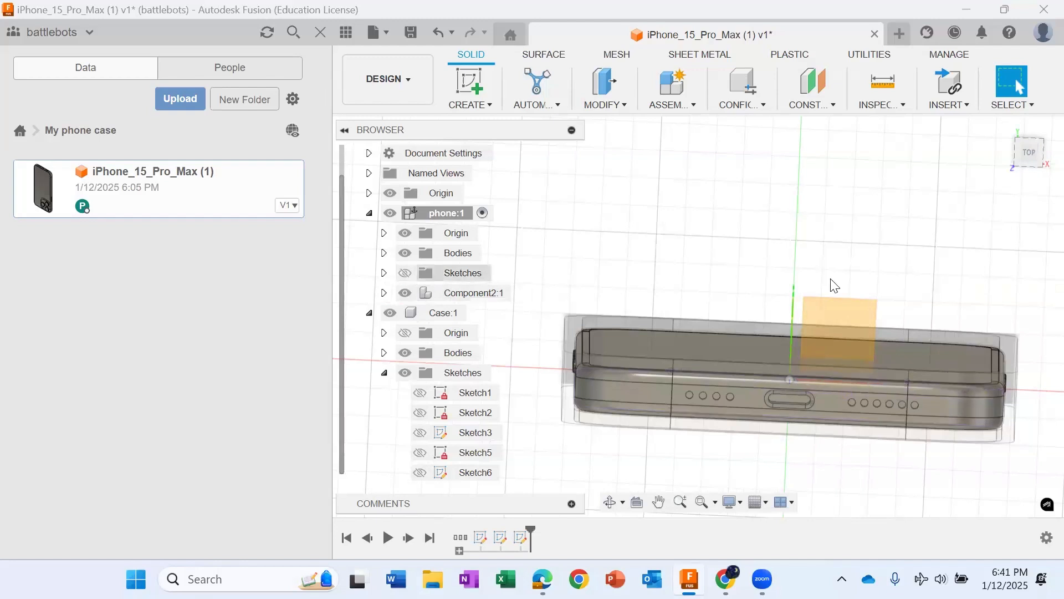
Step: Start a sketch on the case's flat outer face at the charging-port end and project that face into it
drag(1026, 160, 1032, 159)
scroll(842, 475, up, 2)
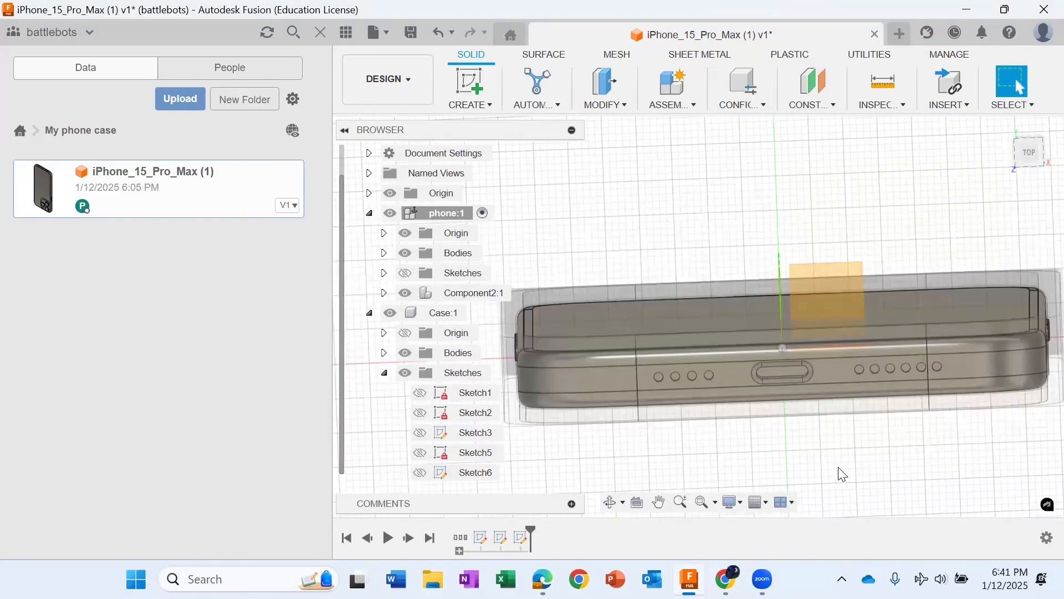
scroll(719, 379, up, 2)
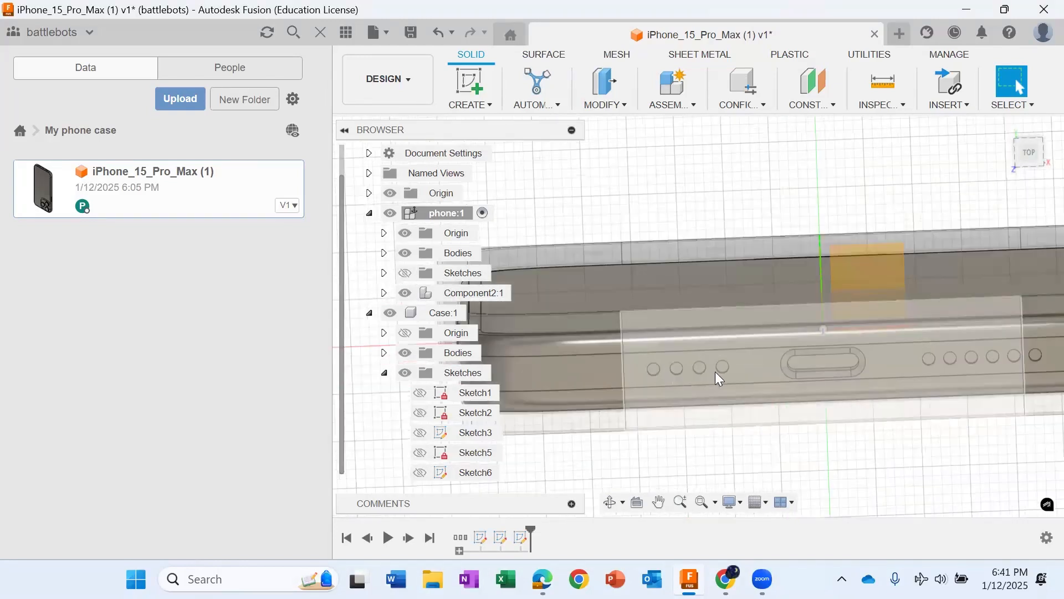
scroll(779, 417, down, 3)
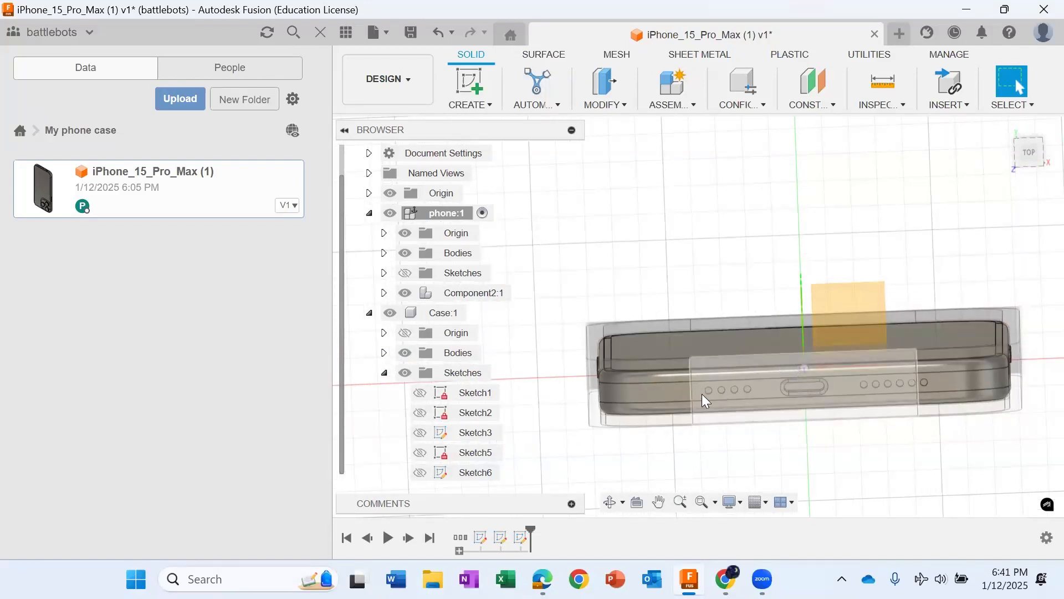
click(469, 82)
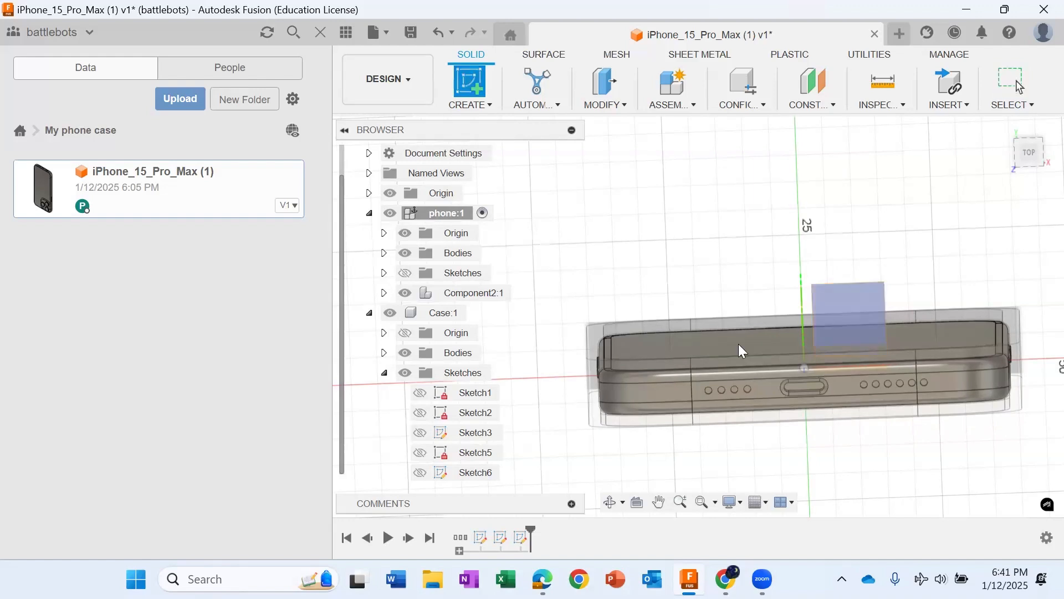
click(731, 390)
key(p)
click(555, 298)
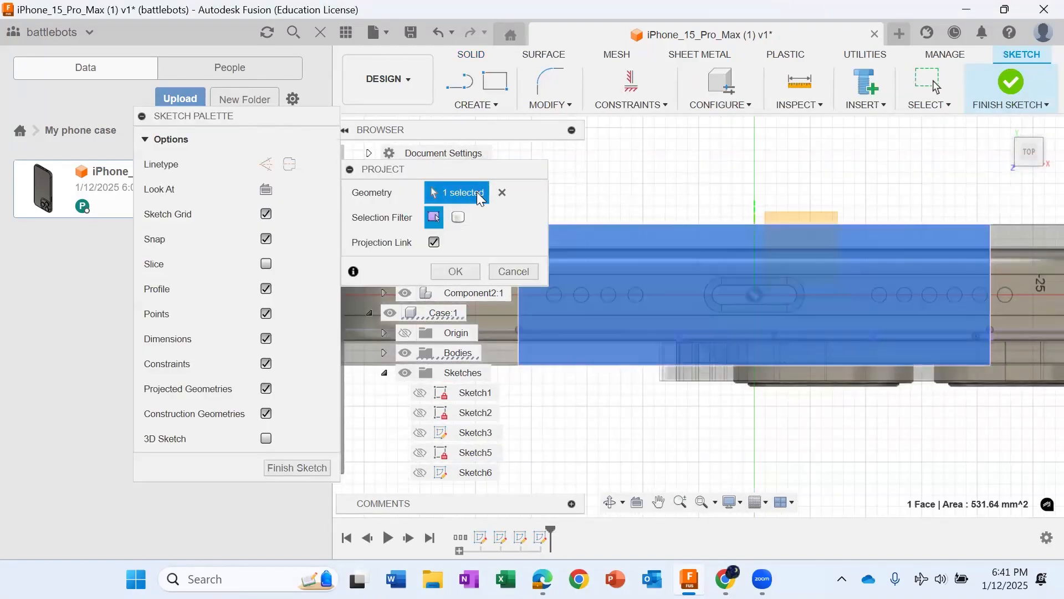
key(Return)
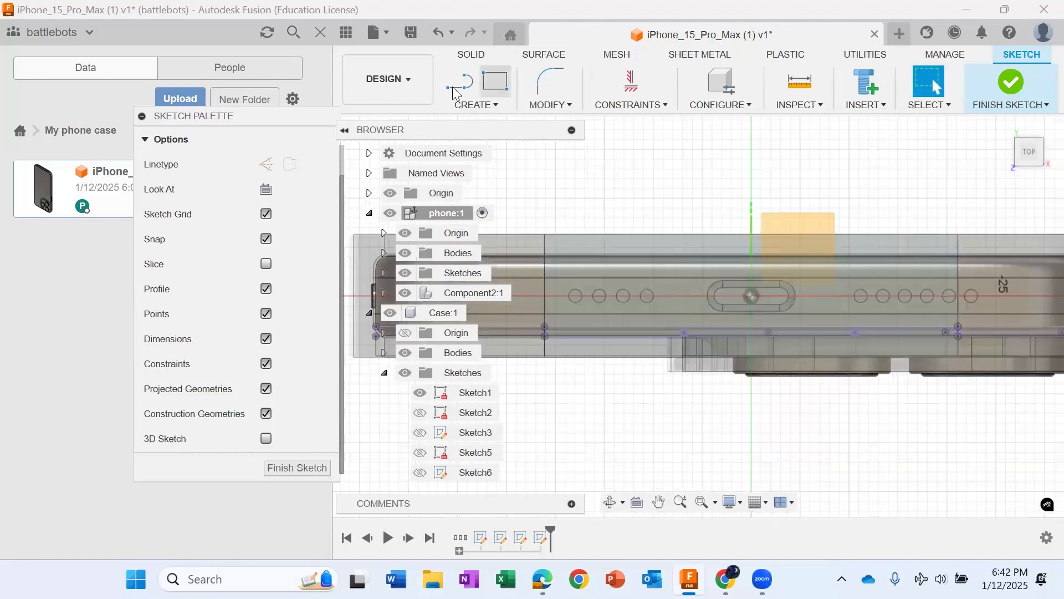
key(l)
scroll(570, 299, up, 1)
key(p)
scroll(569, 300, down, 4)
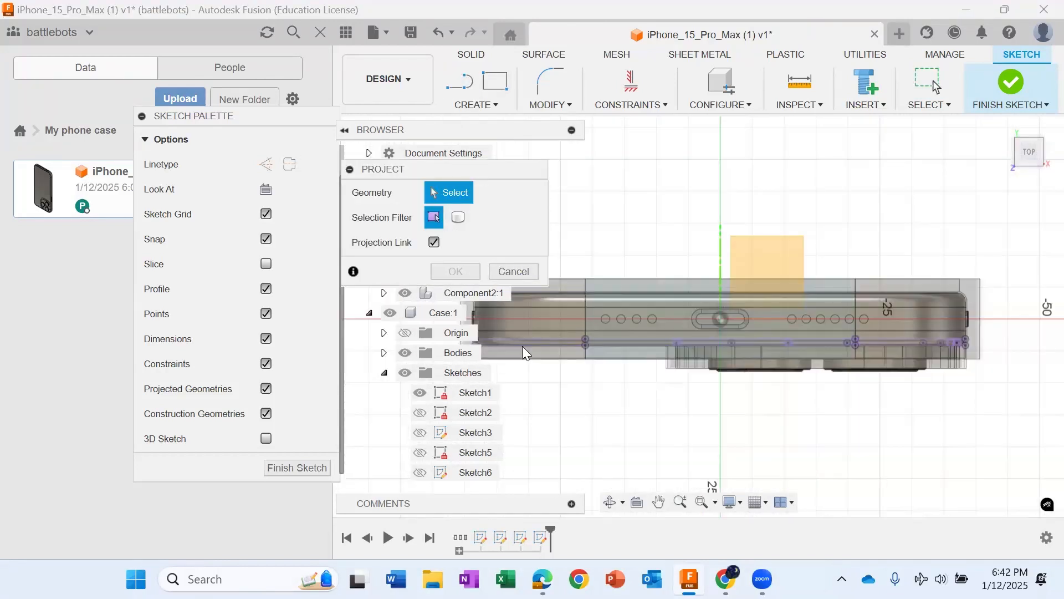
click(514, 276)
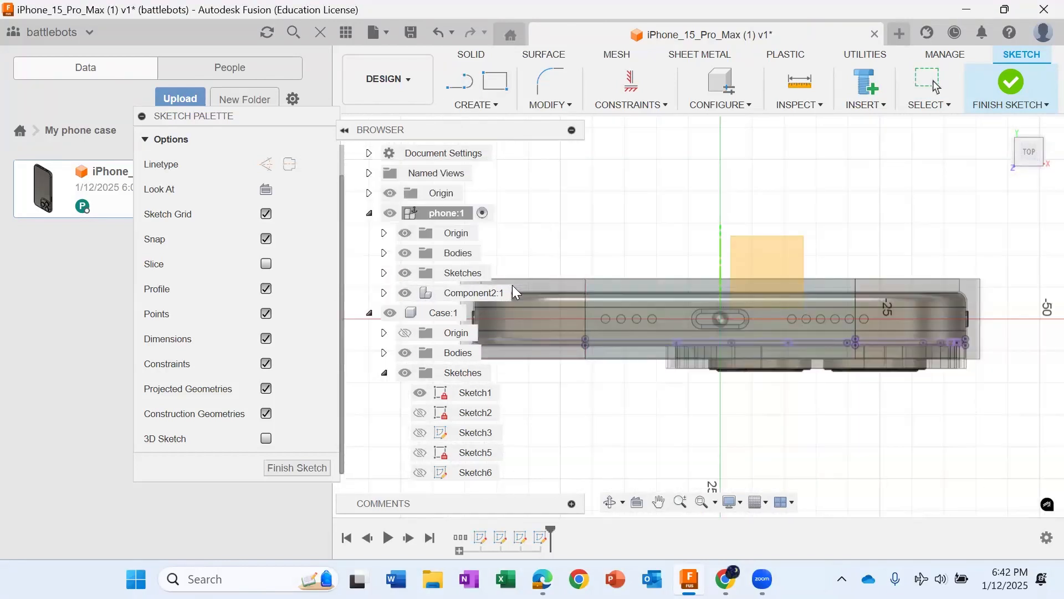
Step: Hide the Case component together with its Bodies and Sketches folders
click(390, 313)
scroll(665, 327, up, 3)
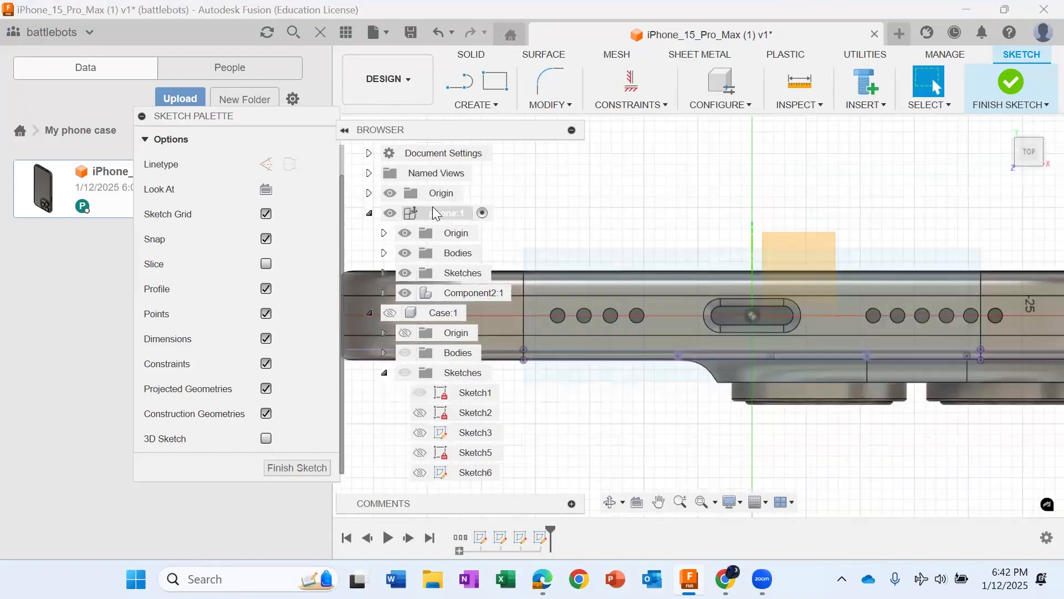
click(407, 358)
click(407, 356)
click(405, 372)
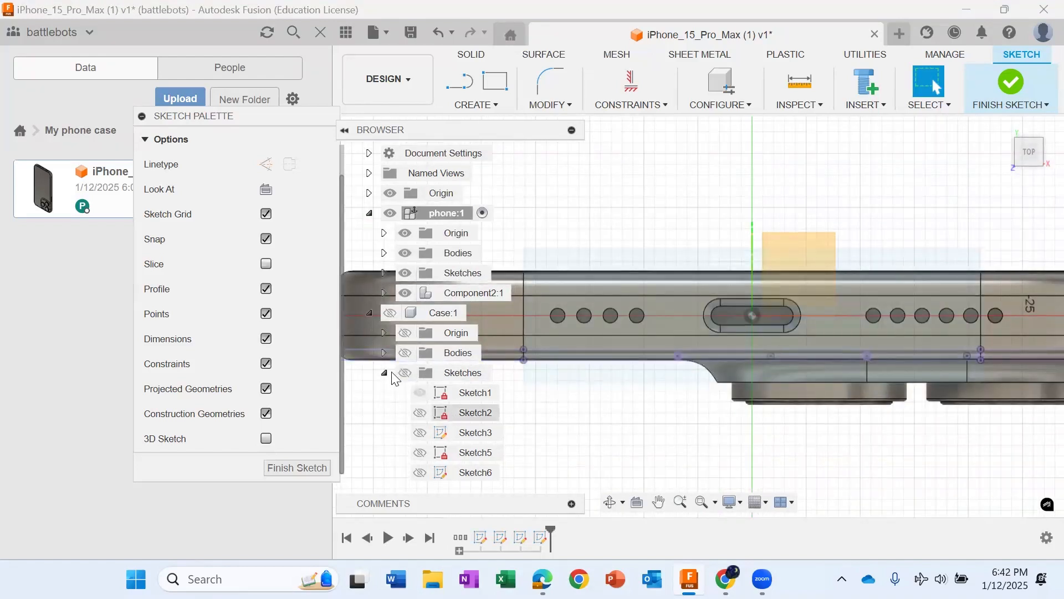
click(384, 372)
Step: Select the round holes on both sides of the phone's charging port for projection into the sketch
key(p)
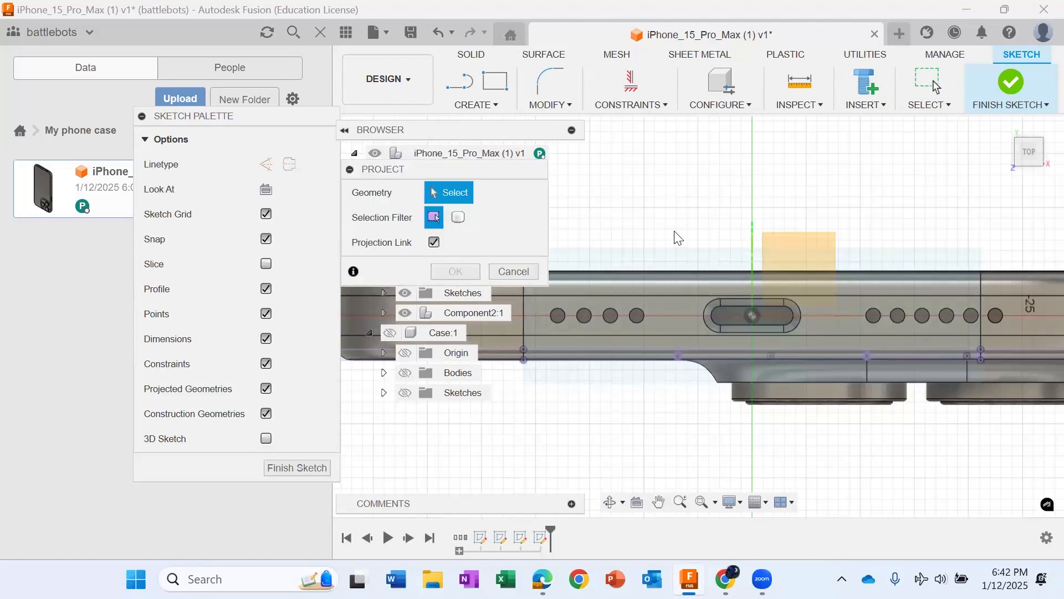
click(558, 316)
click(584, 316)
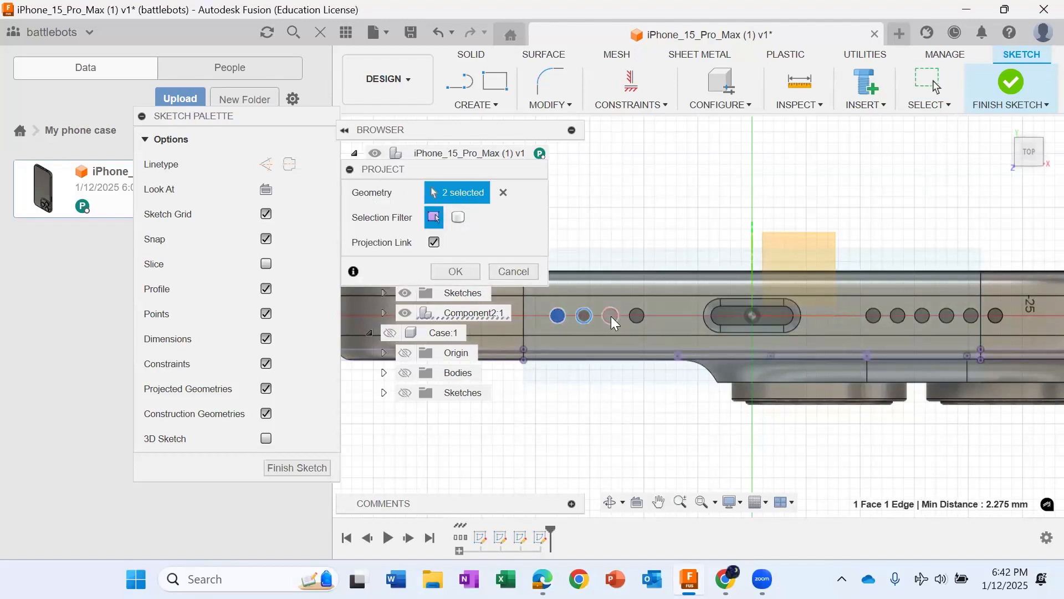
click(611, 316)
click(637, 316)
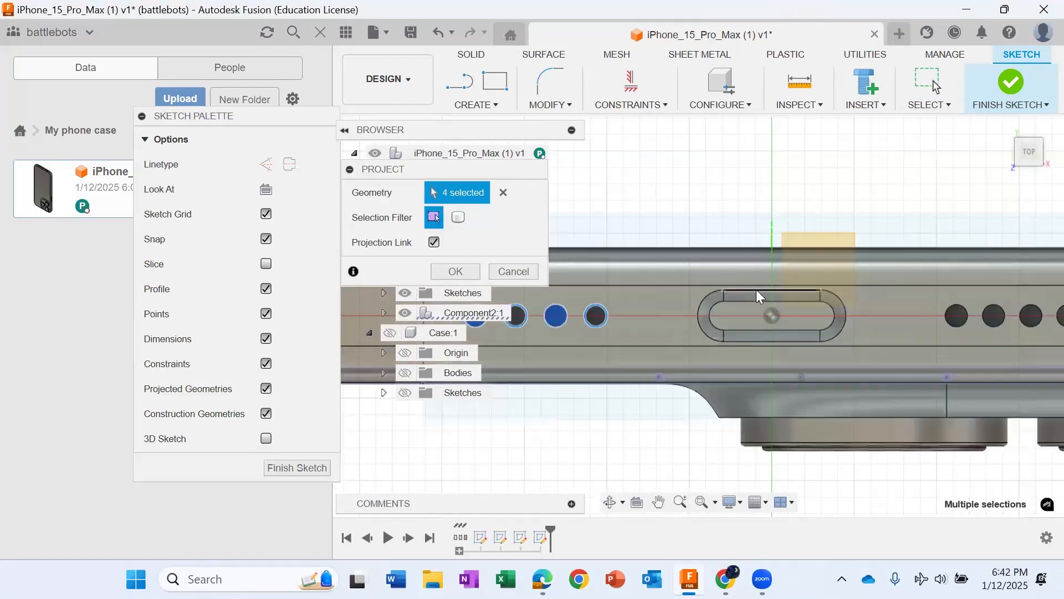
scroll(868, 317, up, 2)
click(874, 315)
click(912, 320)
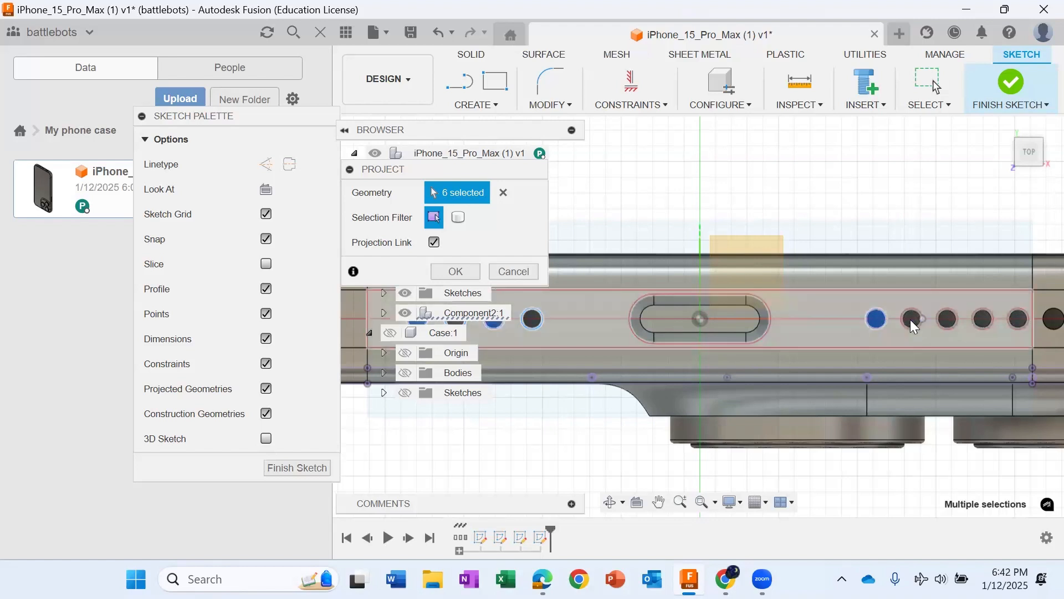
click(946, 317)
click(981, 317)
click(1018, 317)
click(1045, 316)
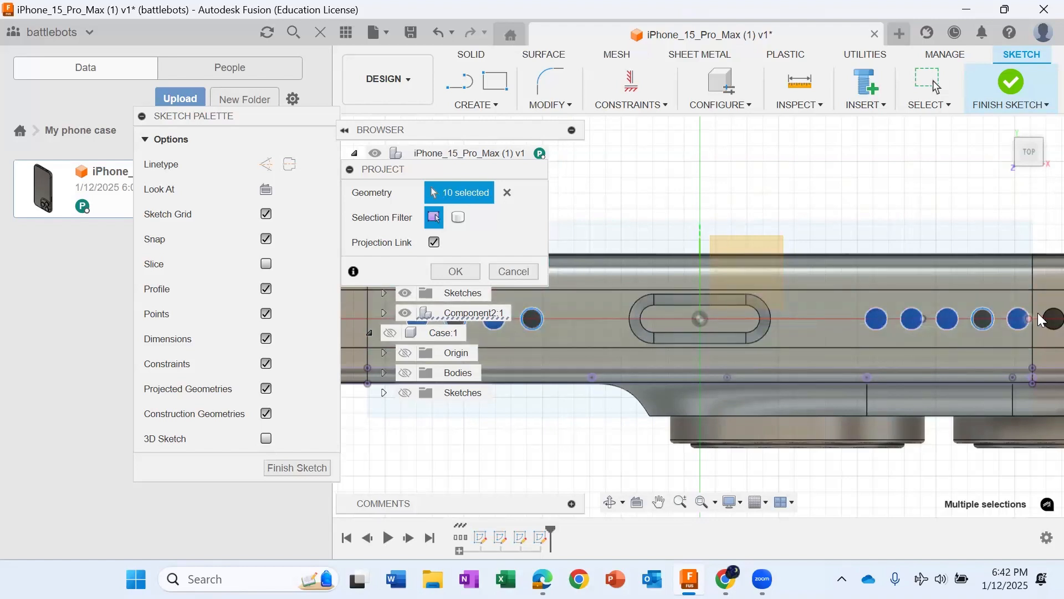
Step: Add the charging port's outer slot edges to the selection and complete the projection
scroll(809, 336, down, 2)
click(665, 311)
click(713, 301)
click(713, 302)
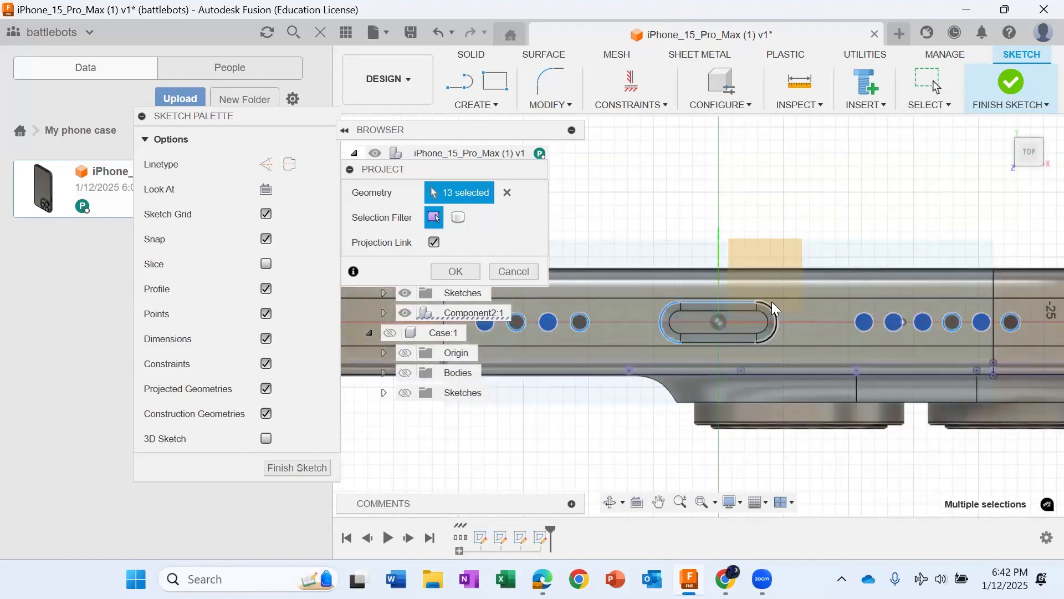
click(772, 304)
click(746, 343)
scroll(730, 358, down, 2)
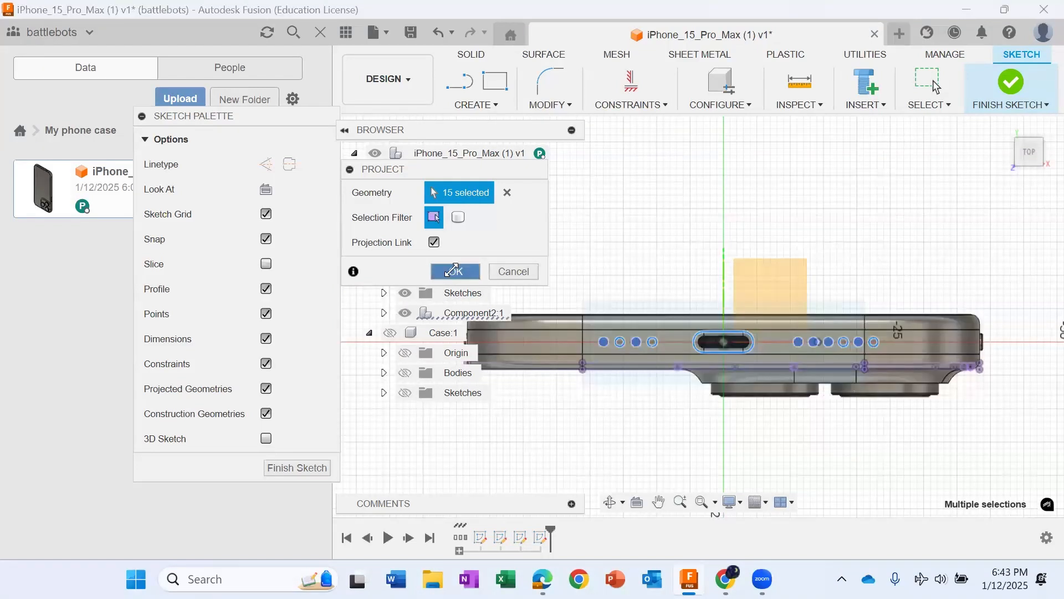
click(455, 271)
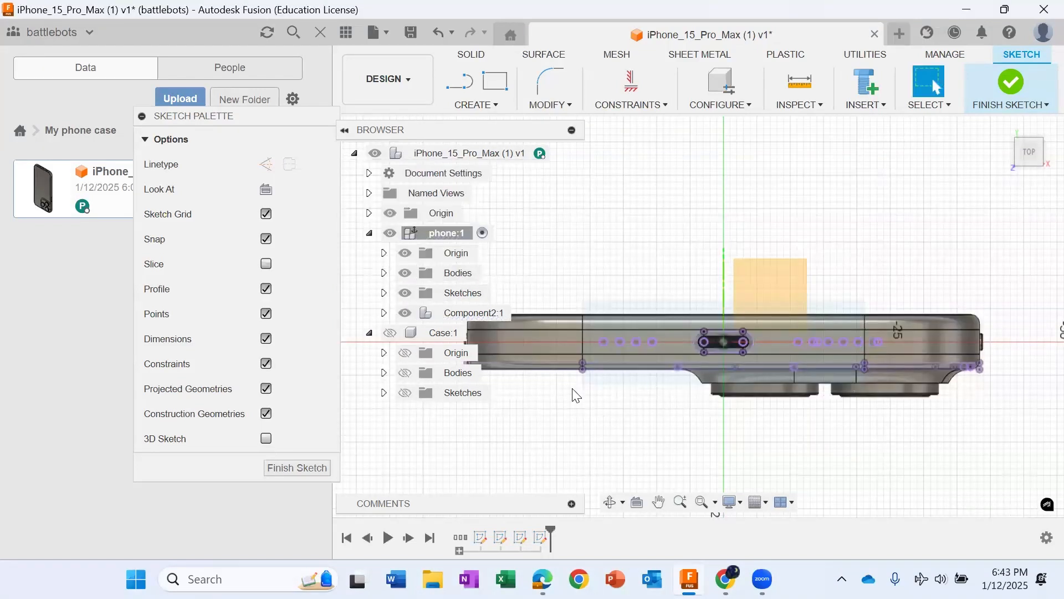
Step: Show the phone and the Case component, including Case's origin, bodies and sketches, around the projected port outline
click(390, 233)
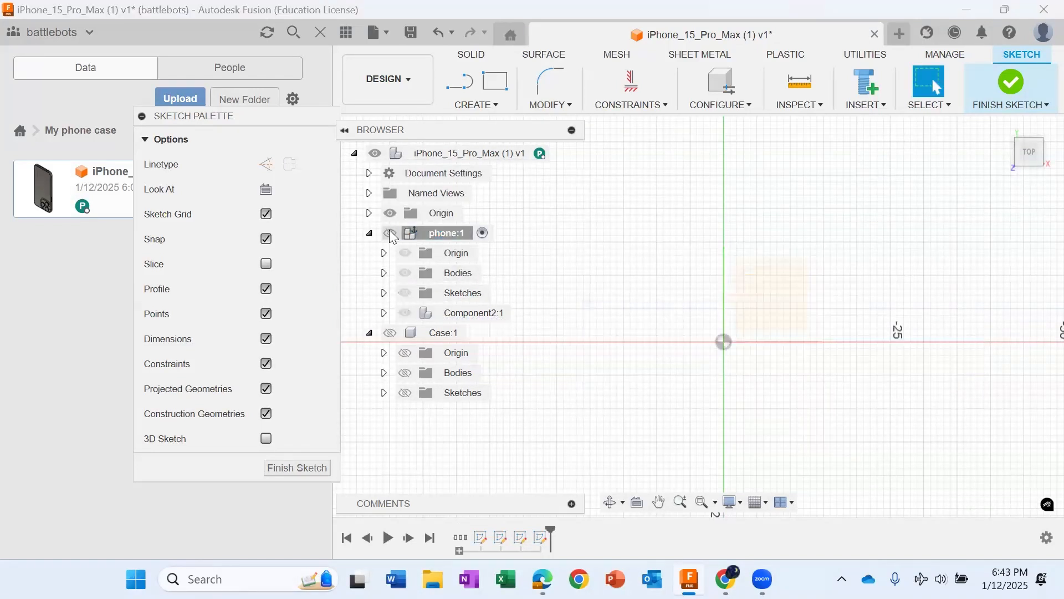
click(390, 332)
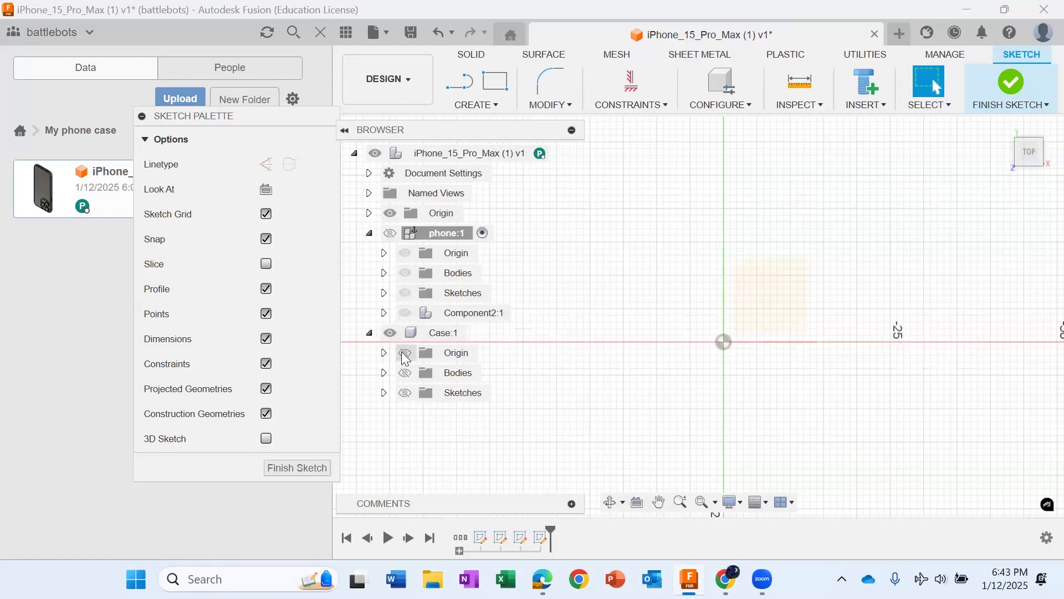
click(405, 353)
click(407, 373)
scroll(802, 431, up, 2)
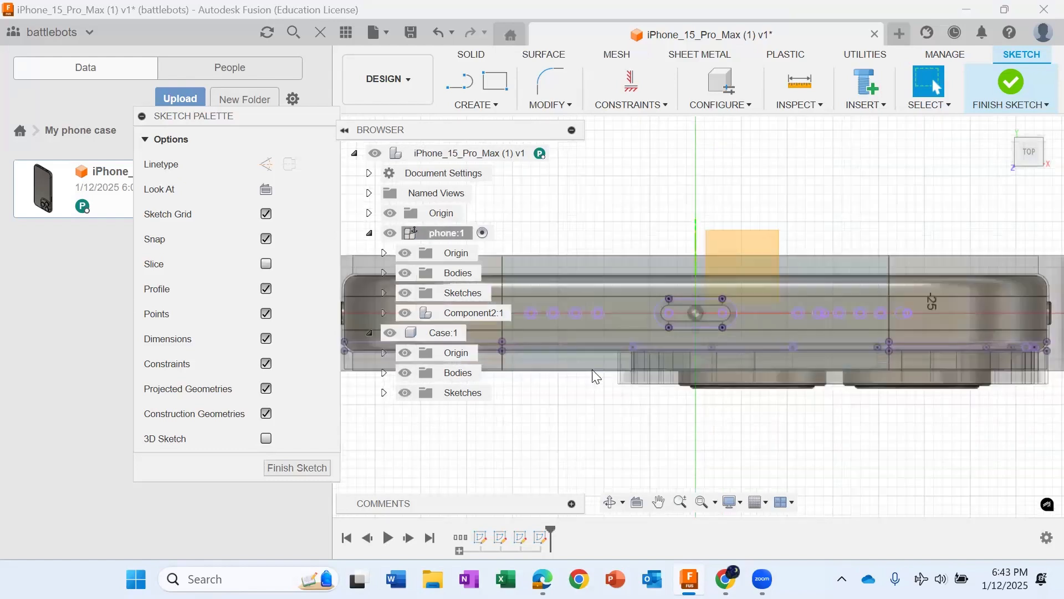
scroll(677, 326, down, 1)
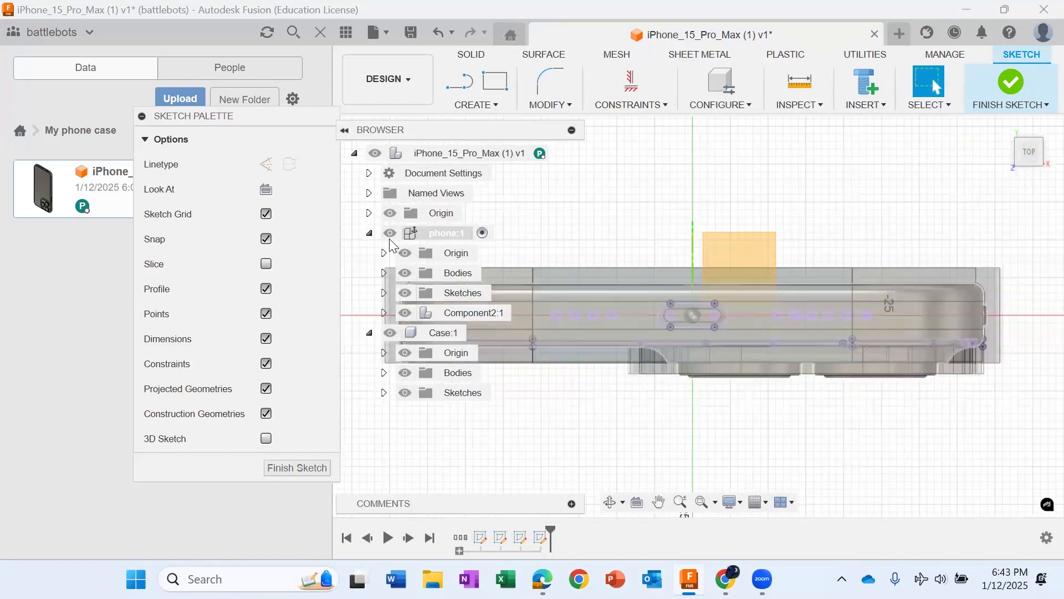
scroll(554, 336, up, 1)
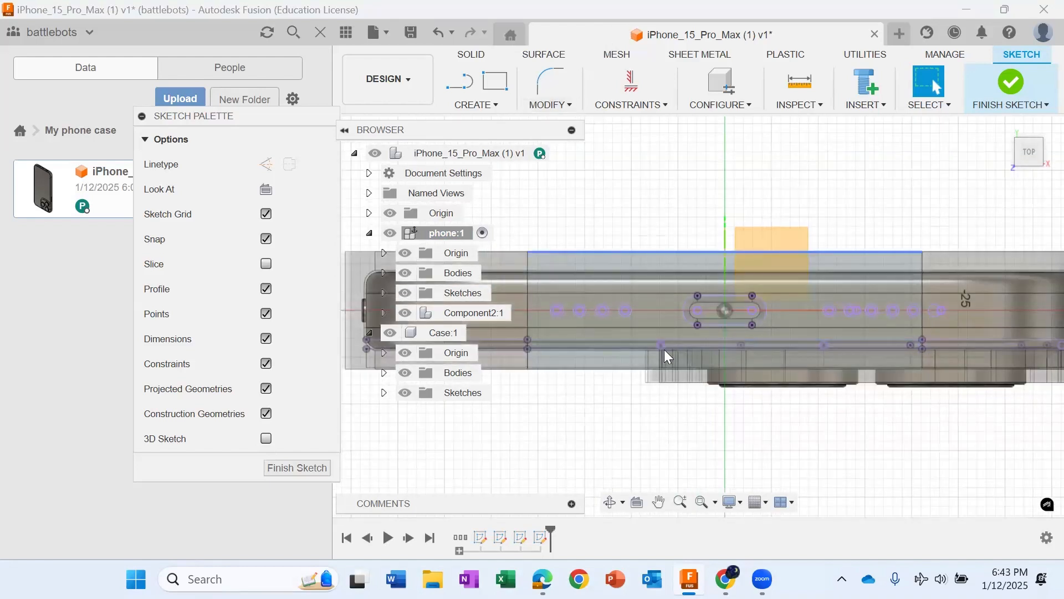
scroll(681, 361, down, 2)
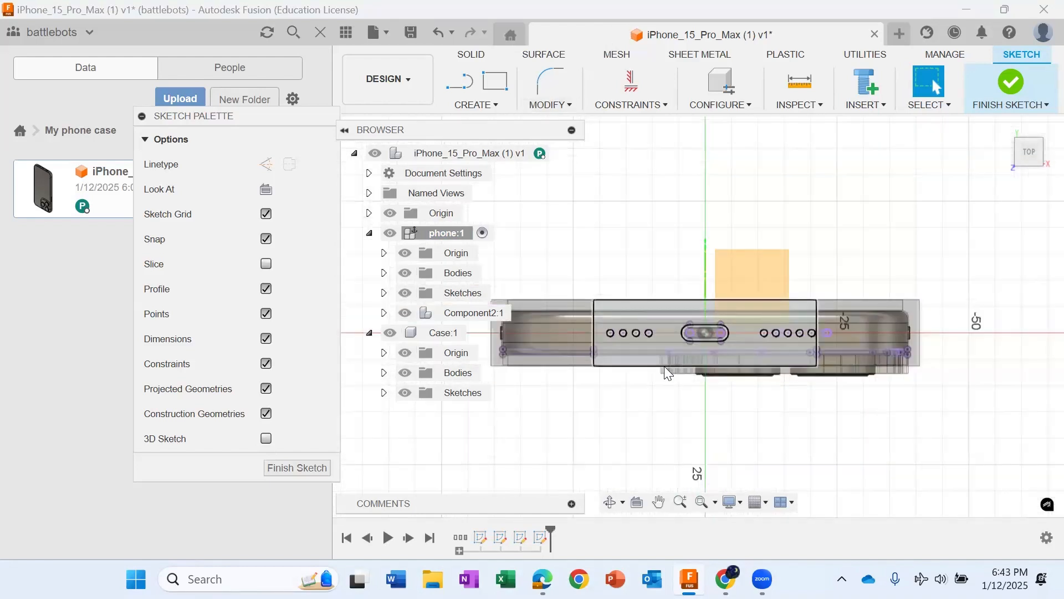
Step: Make Case the active component and start a sketch on its outer face at the charging-port end
click(438, 334)
click(476, 332)
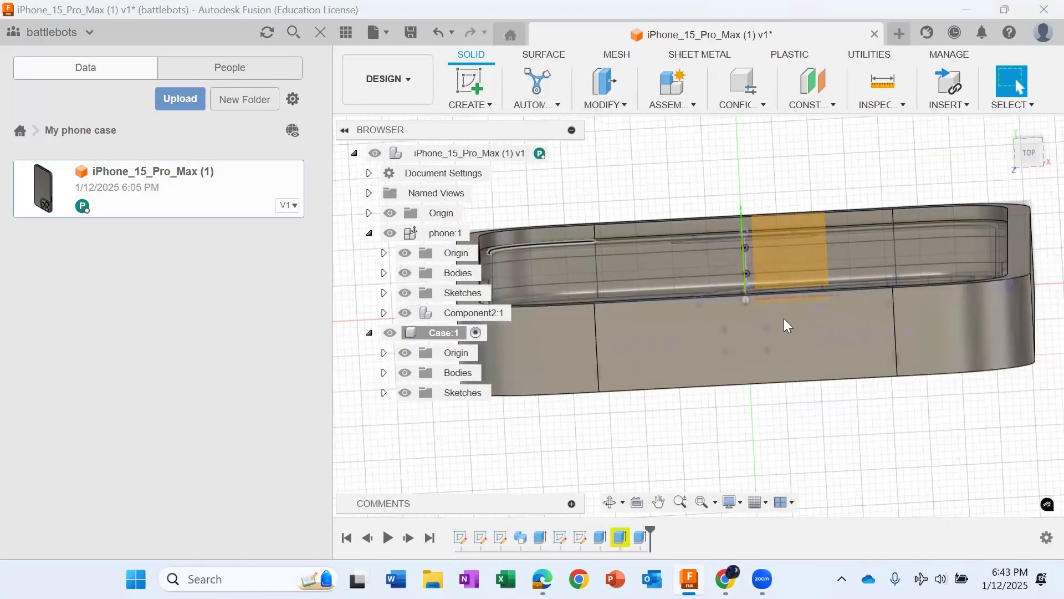
click(1032, 145)
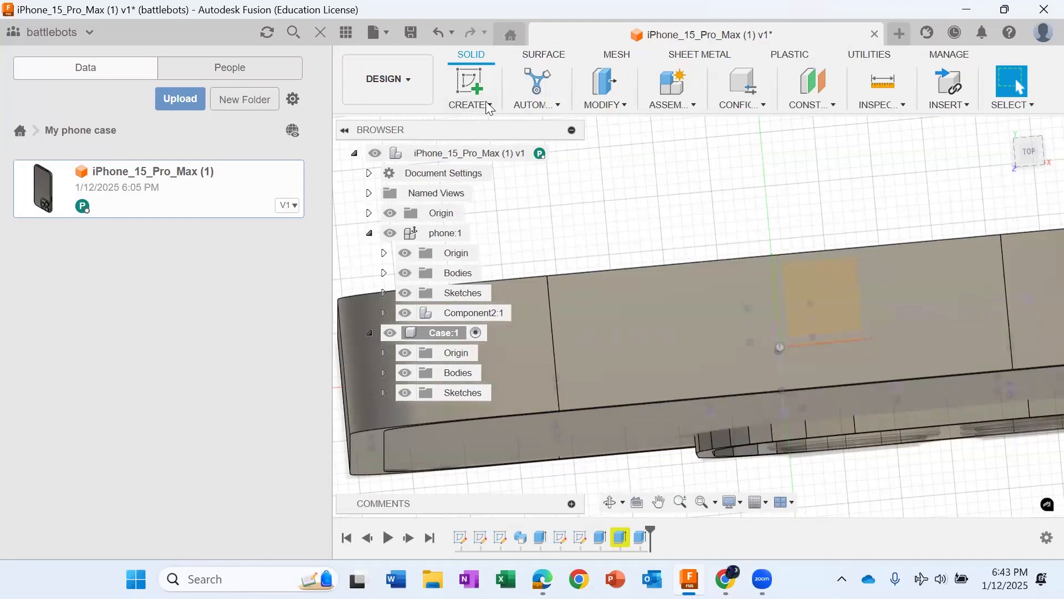
click(473, 78)
click(488, 105)
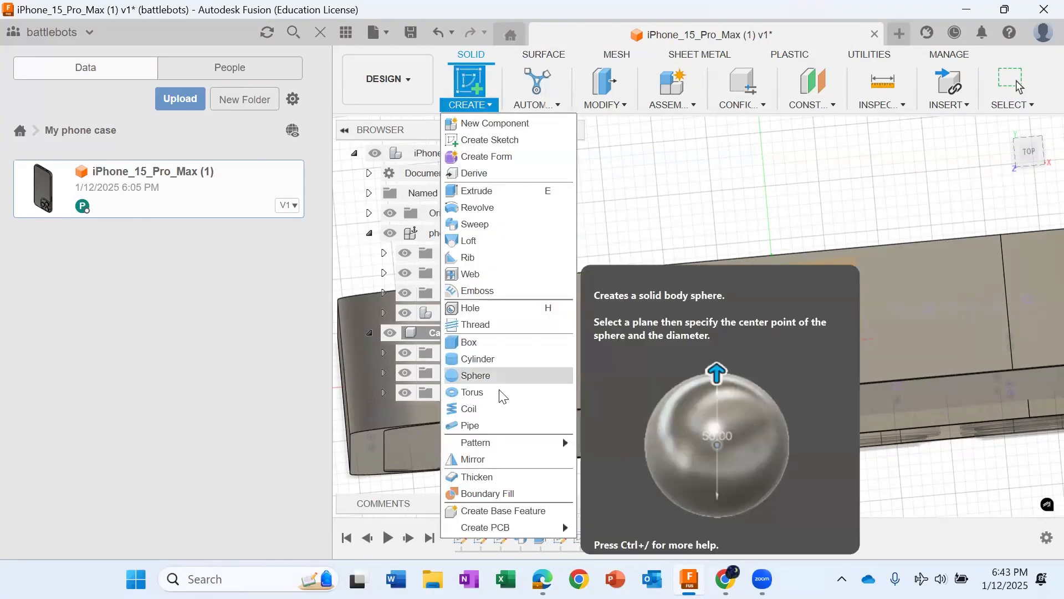
click(652, 354)
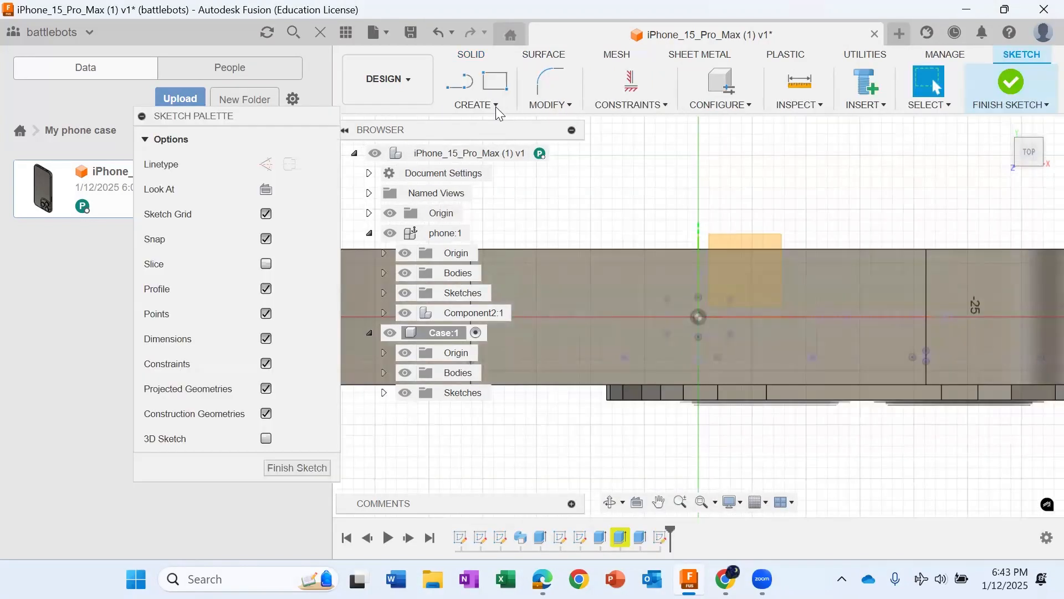
Step: Draw a center point slot about 2.8 mm wide over the speaker holes on one side of the charging port
click(495, 105)
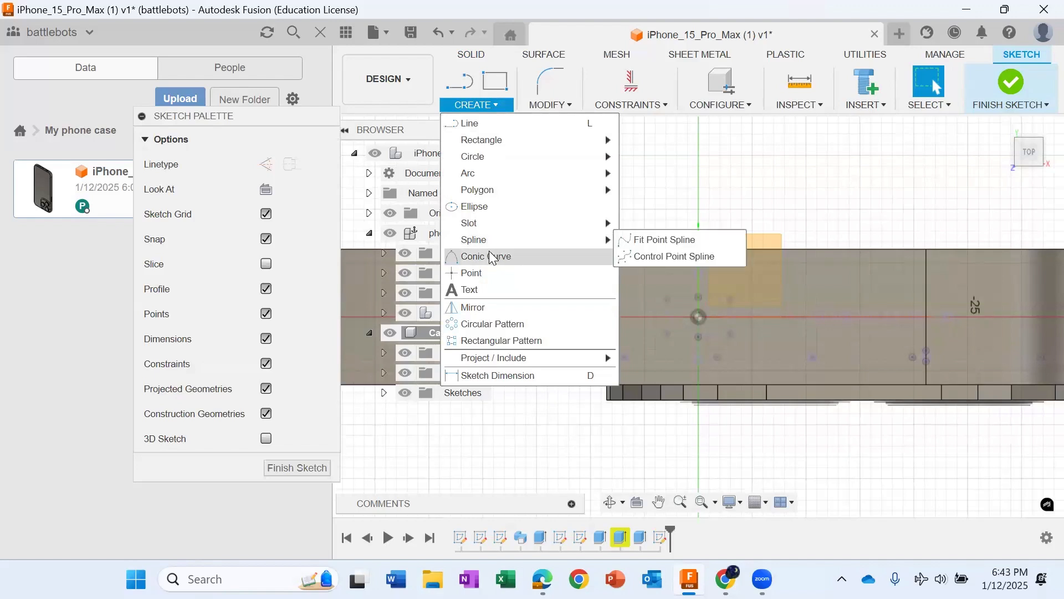
mouse_move(524, 234)
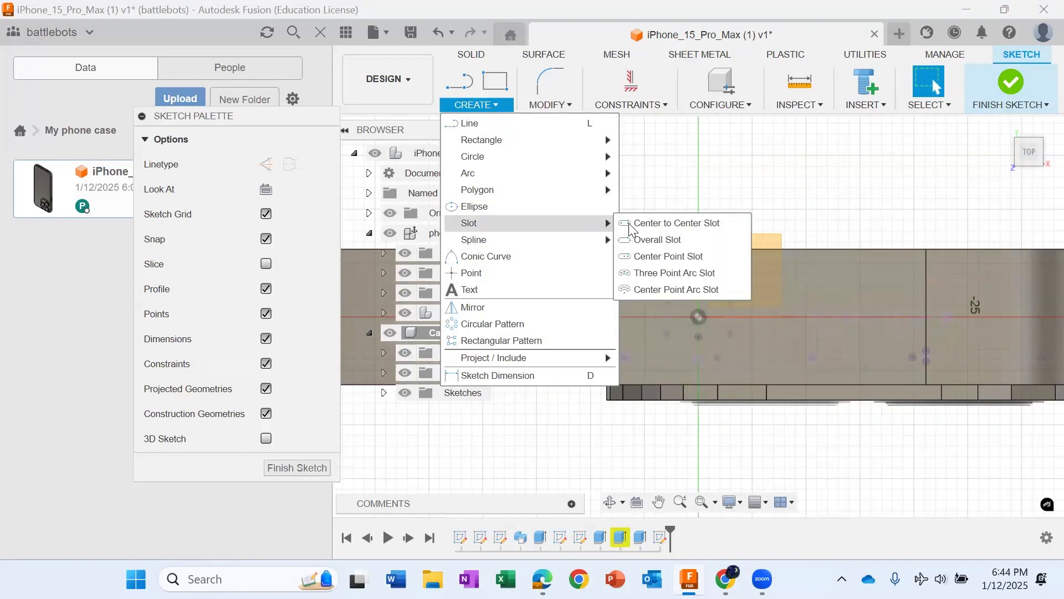
click(648, 254)
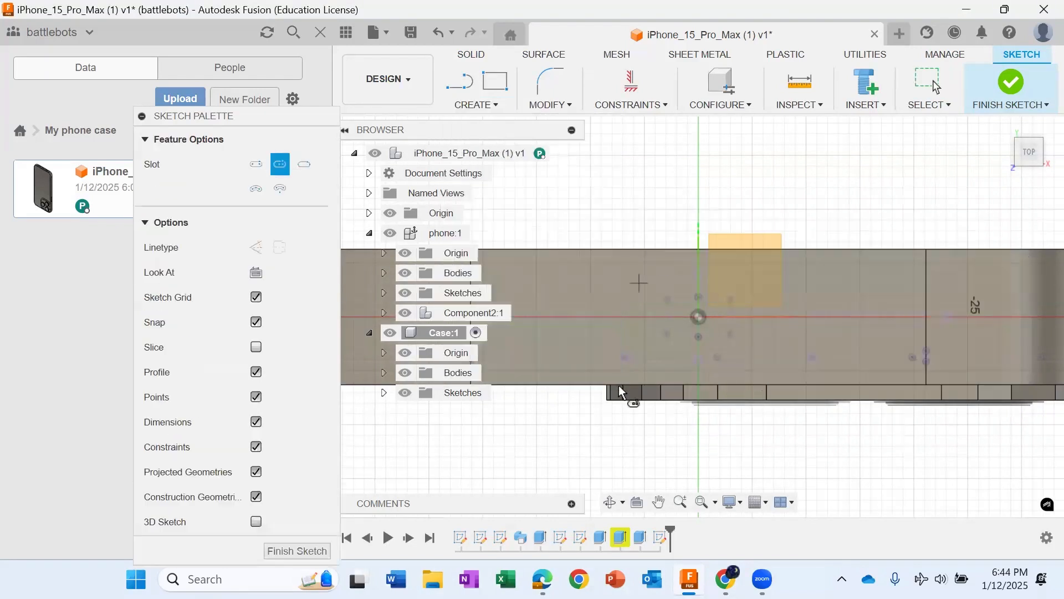
scroll(532, 329, up, 3)
middle_drag(534, 331, 558, 300)
scroll(574, 297, down, 1)
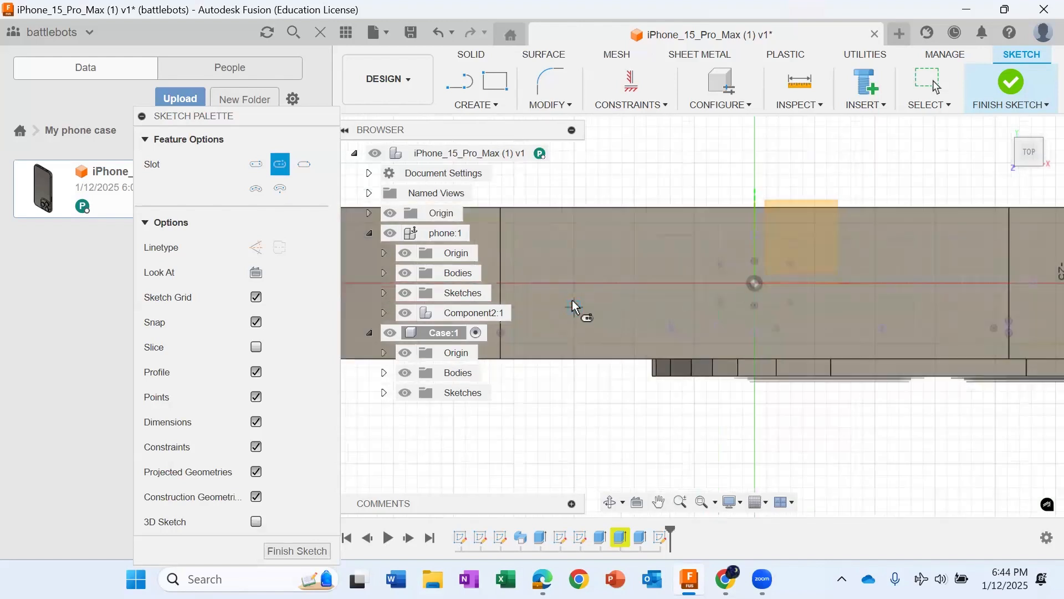
scroll(579, 285, up, 3)
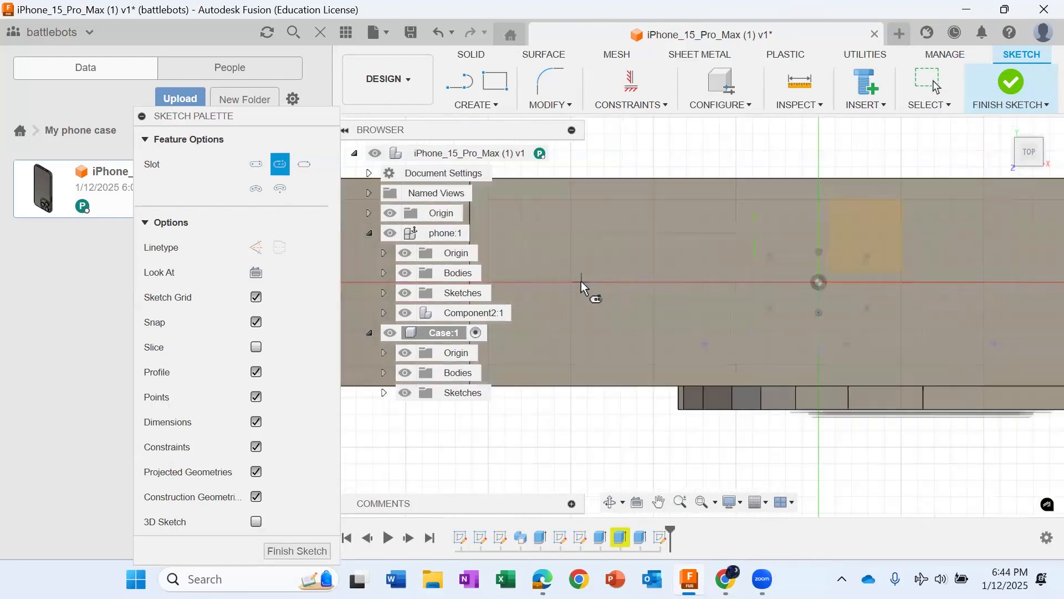
click(581, 281)
click(666, 292)
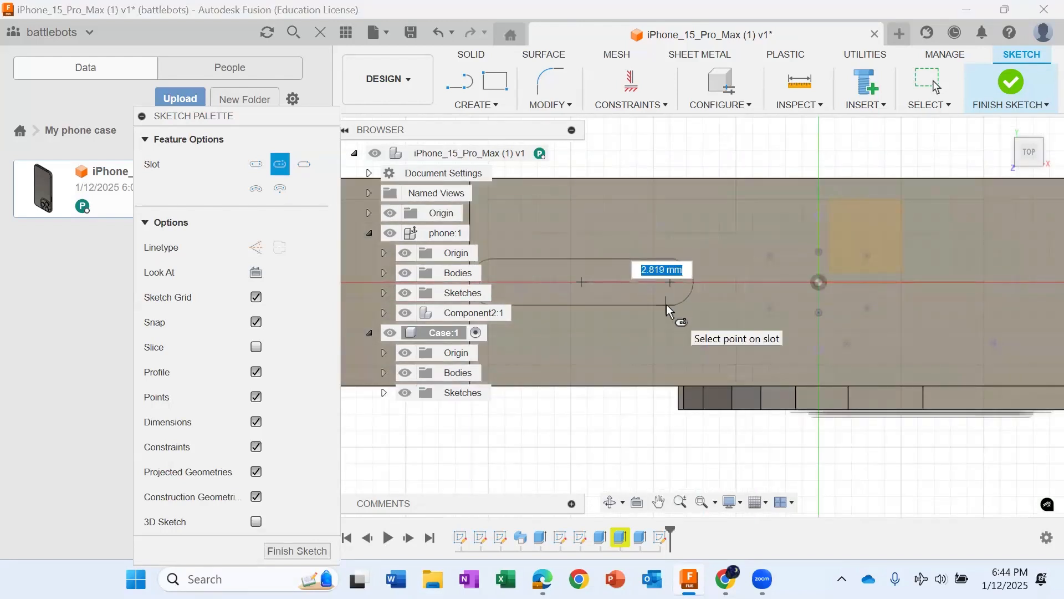
click(666, 304)
Step: Draw a second slot centered on the origin around the charging port, about 5.5 mm from center to arc center and 3.85 mm wide
scroll(666, 304, down, 2)
scroll(788, 312, up, 2)
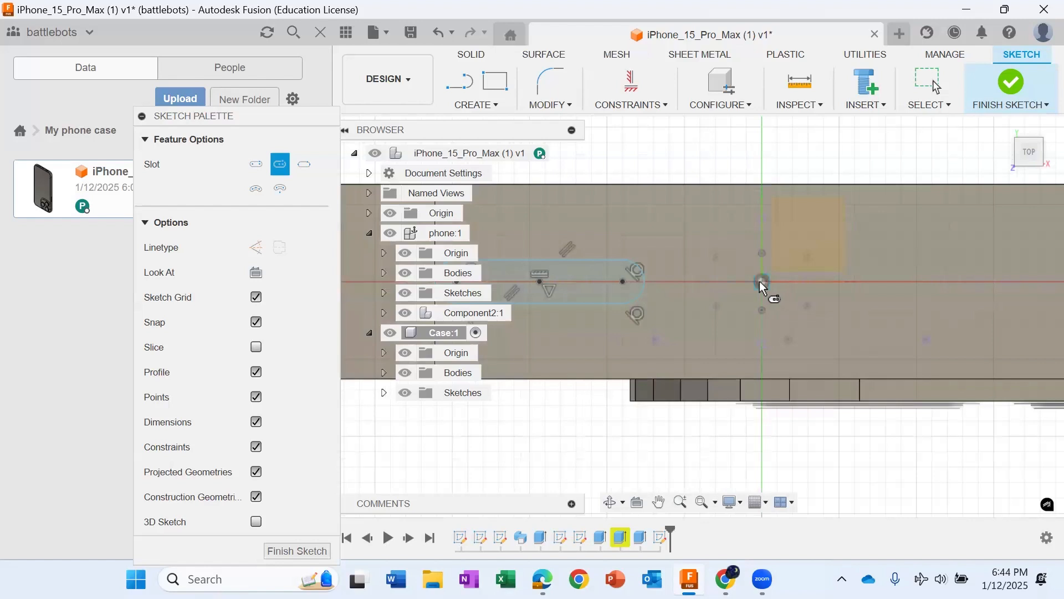
click(761, 281)
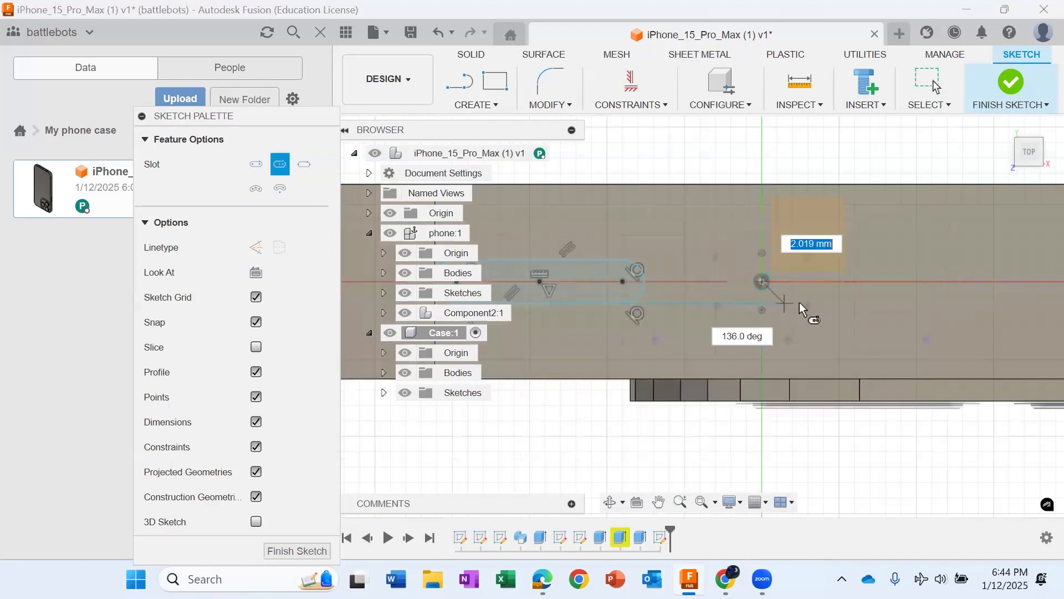
click(846, 283)
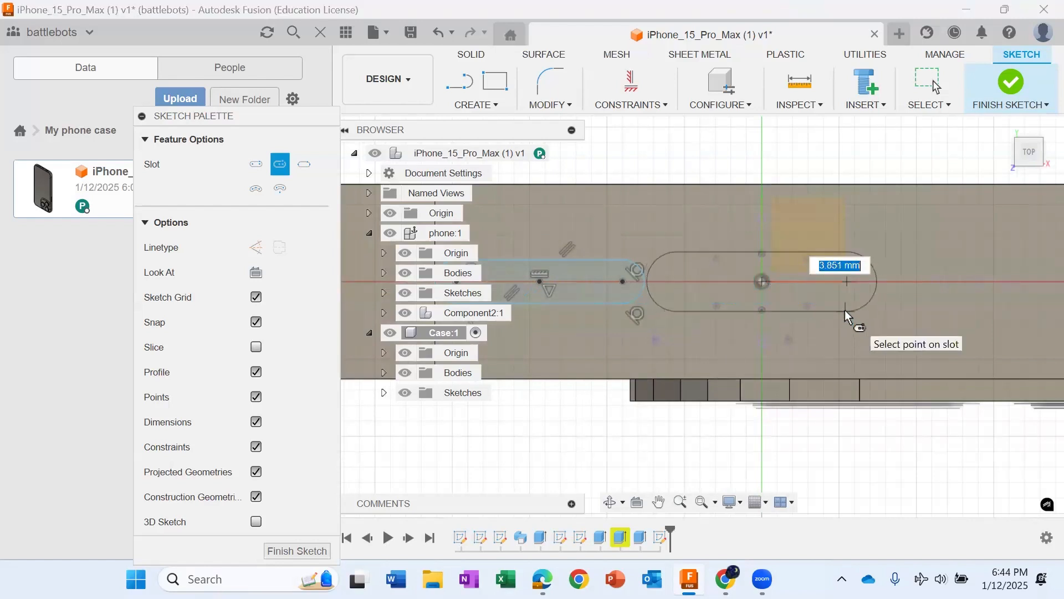
click(844, 310)
Step: Draw a third center point slot about 3.6 mm wide over the speaker holes on the port's other side and finish the sketch
scroll(845, 311, down, 2)
click(659, 502)
drag(903, 452, 751, 465)
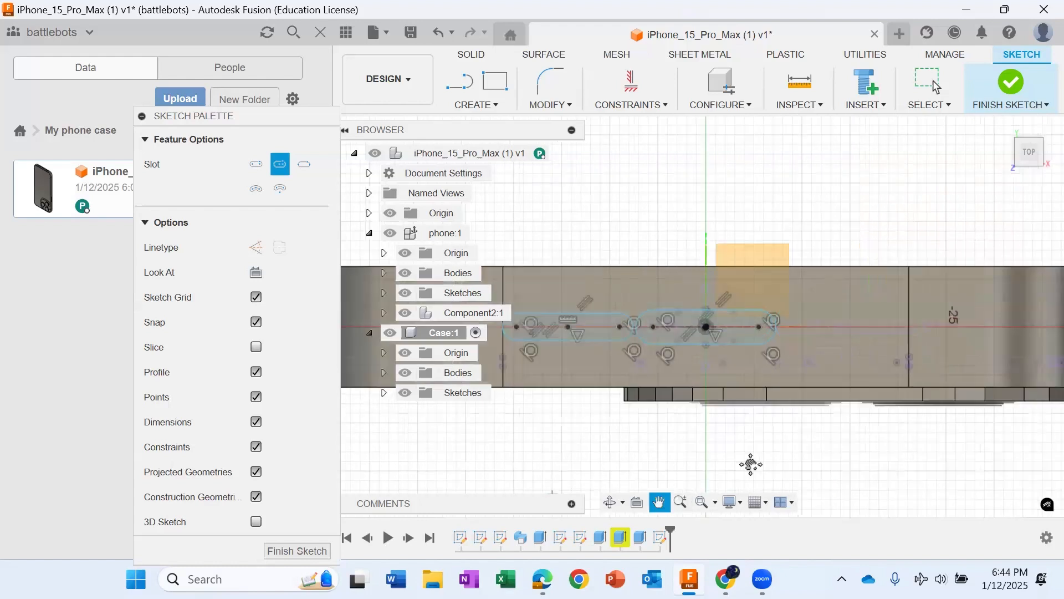
middle_drag(751, 465, 727, 475)
scroll(825, 337, up, 2)
click(835, 337)
click(926, 338)
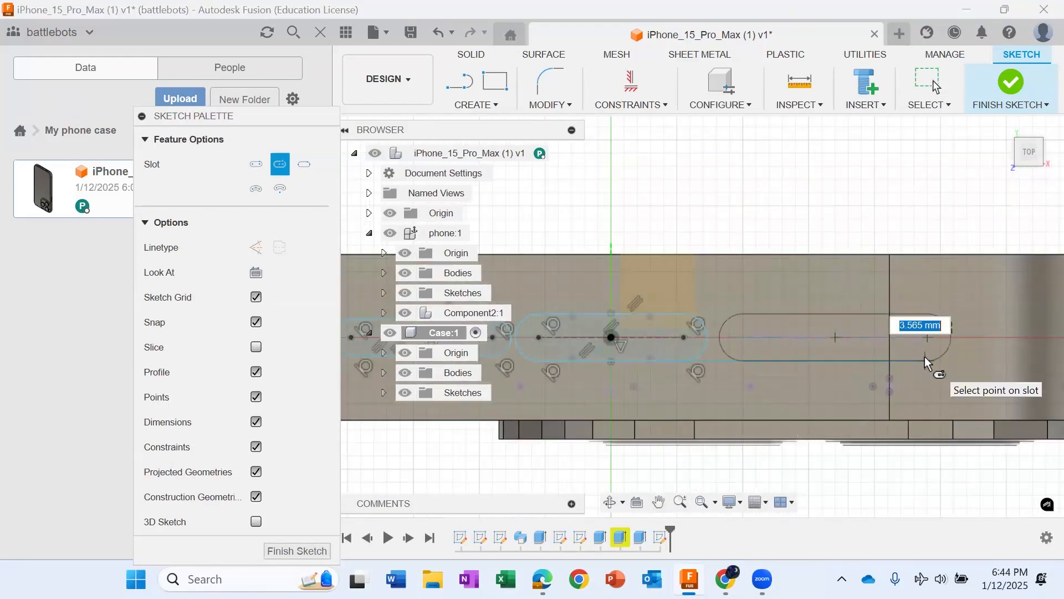
click(925, 361)
click(1011, 84)
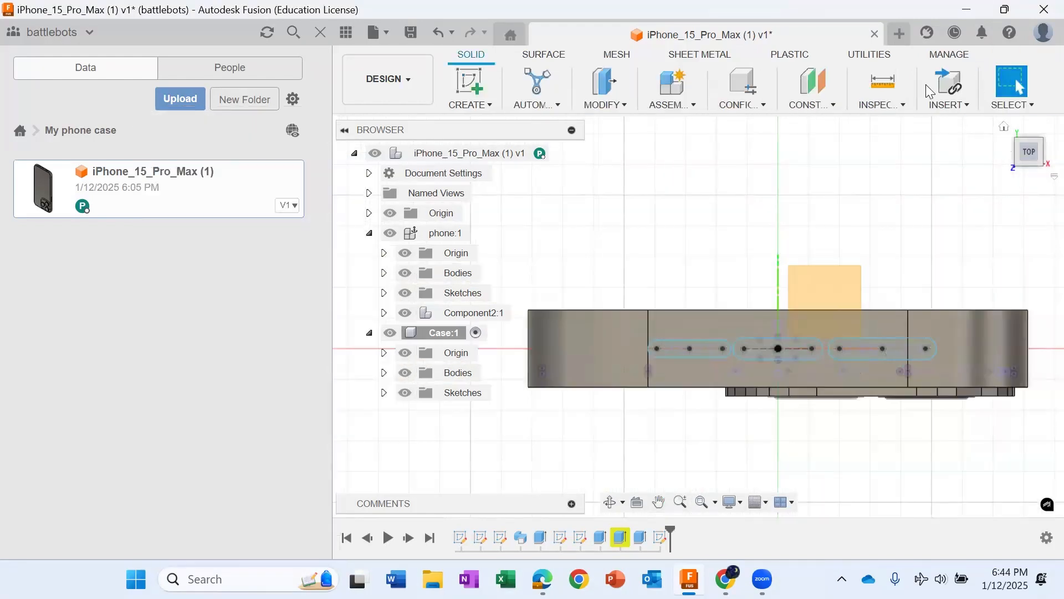
Step: Extrude the three slot profiles -40 mm into the case as a Cut to open the charging port and speaker holes
scroll(676, 346, up, 3)
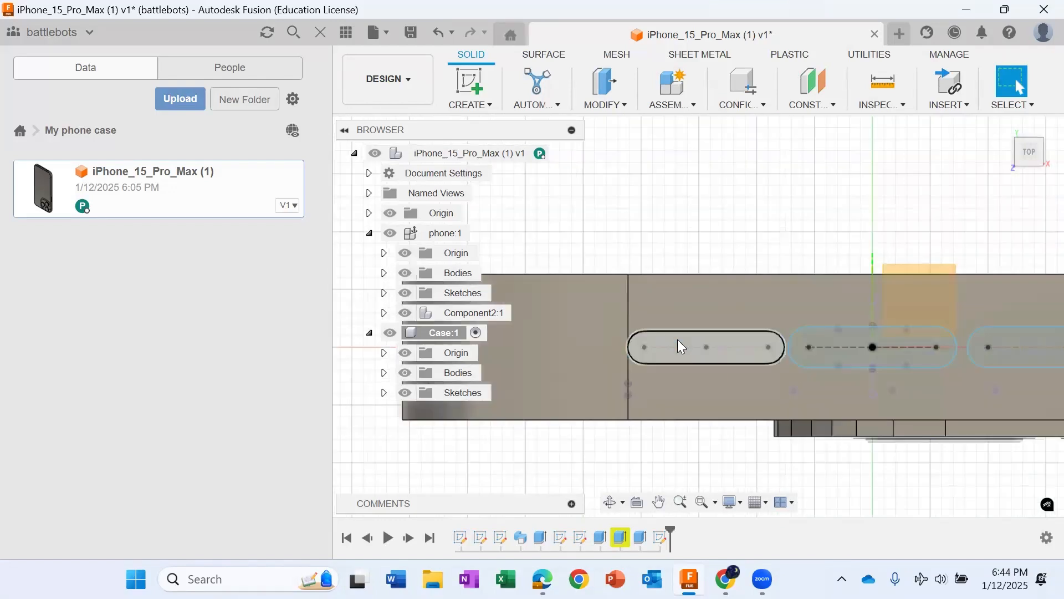
click(680, 347)
shift+click(942, 347)
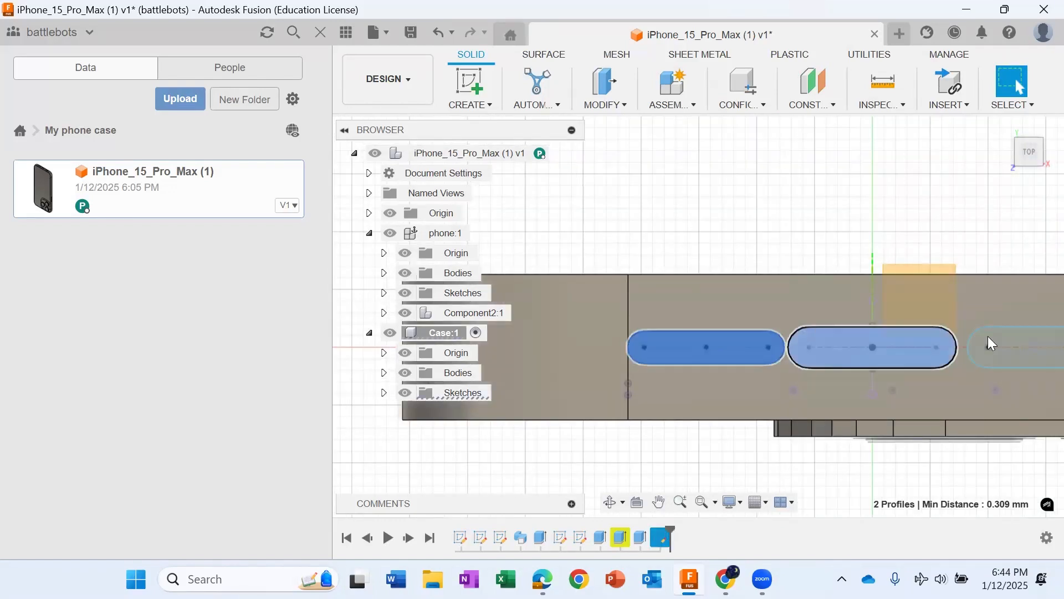
shift+click(979, 355)
scroll(978, 355, down, 2)
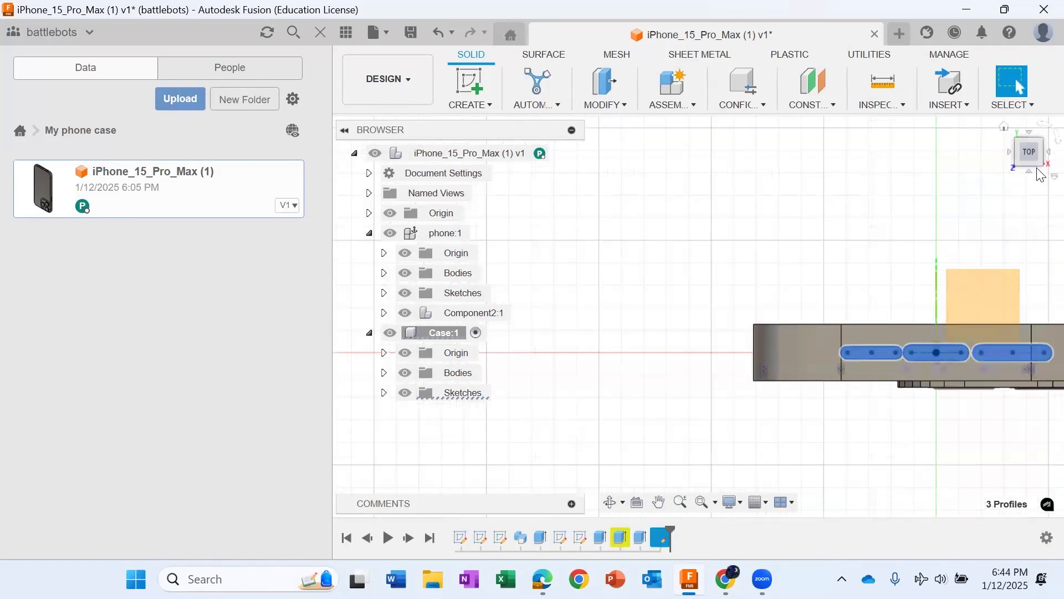
click(1023, 172)
key(e)
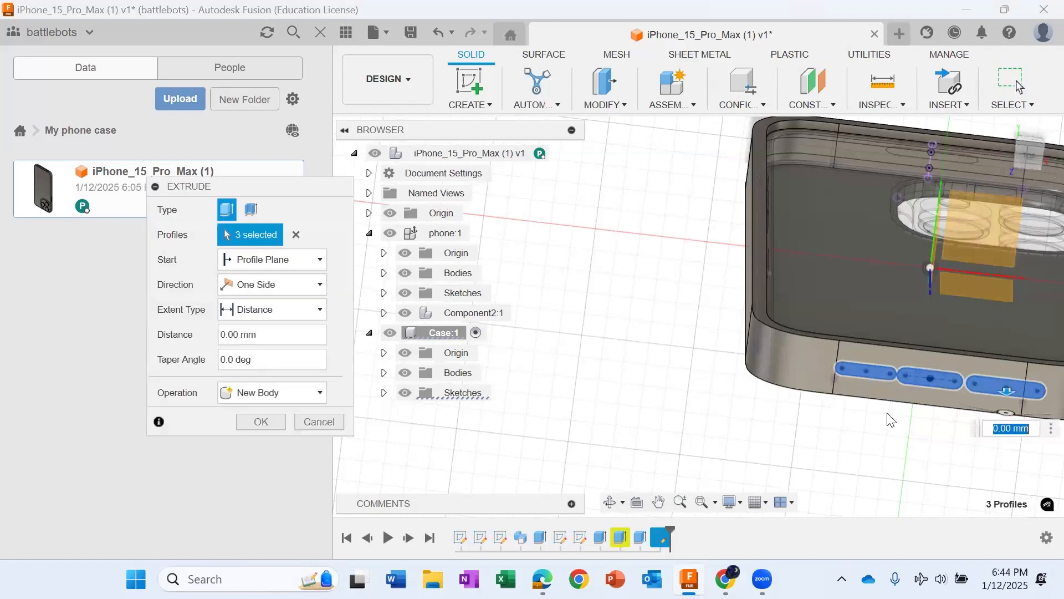
click(293, 396)
click(279, 435)
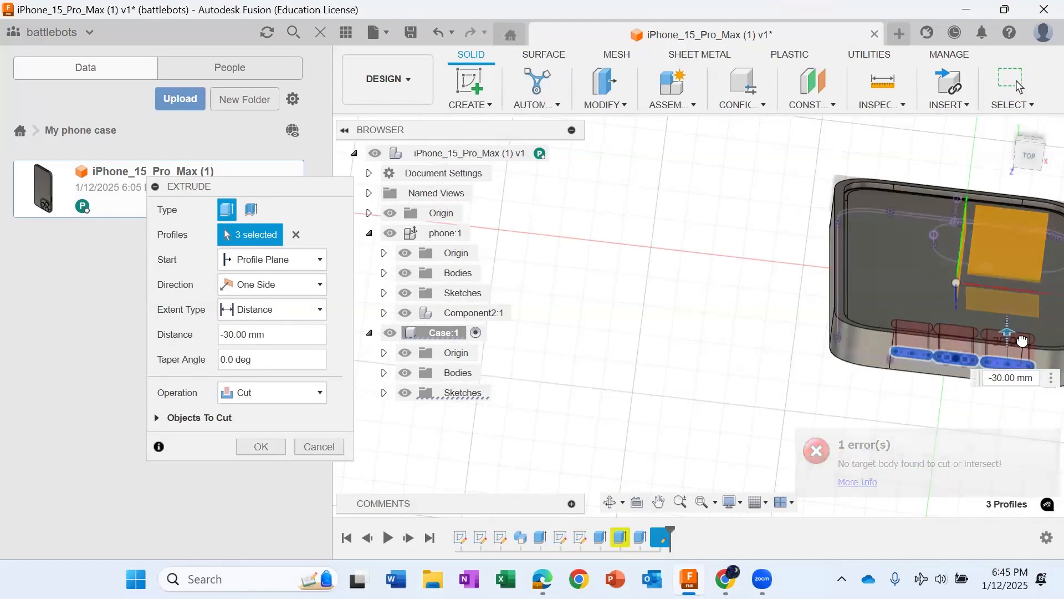
drag(1023, 341, 1024, 330)
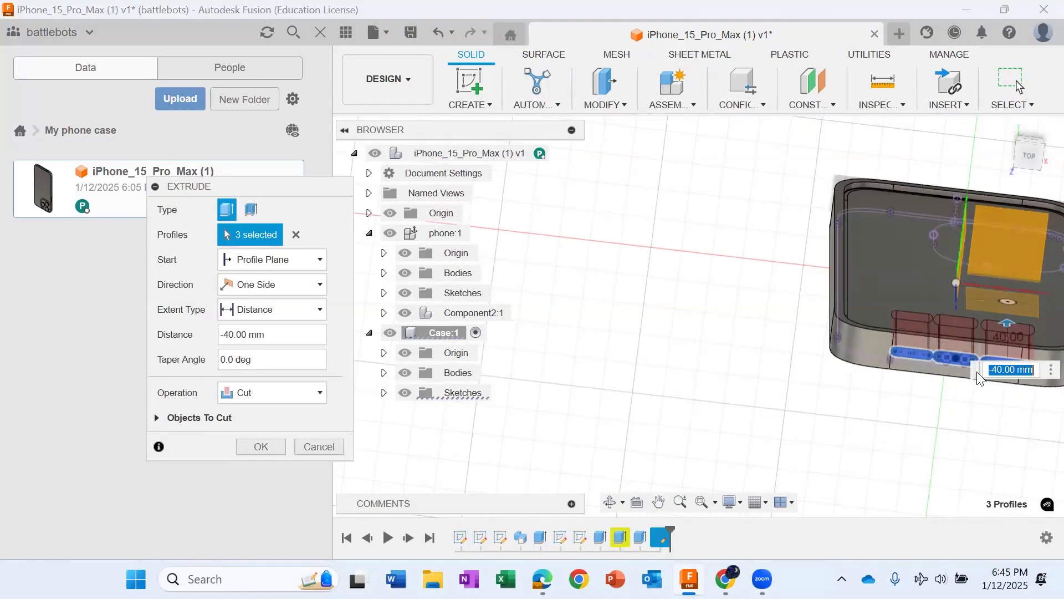
scroll(1005, 391, up, 3)
middle_drag(1005, 391, 744, 438)
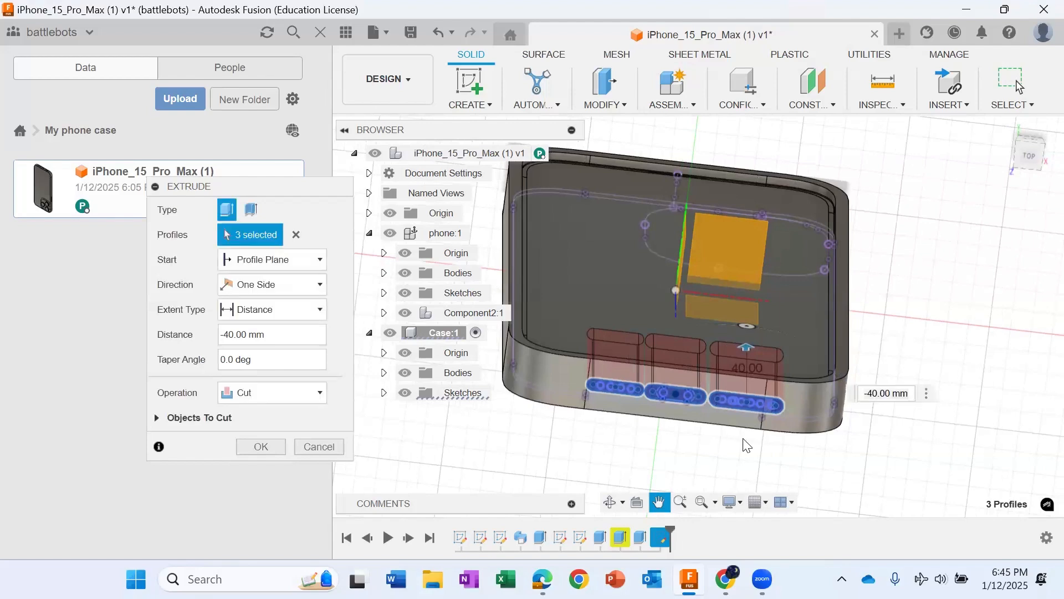
click(261, 447)
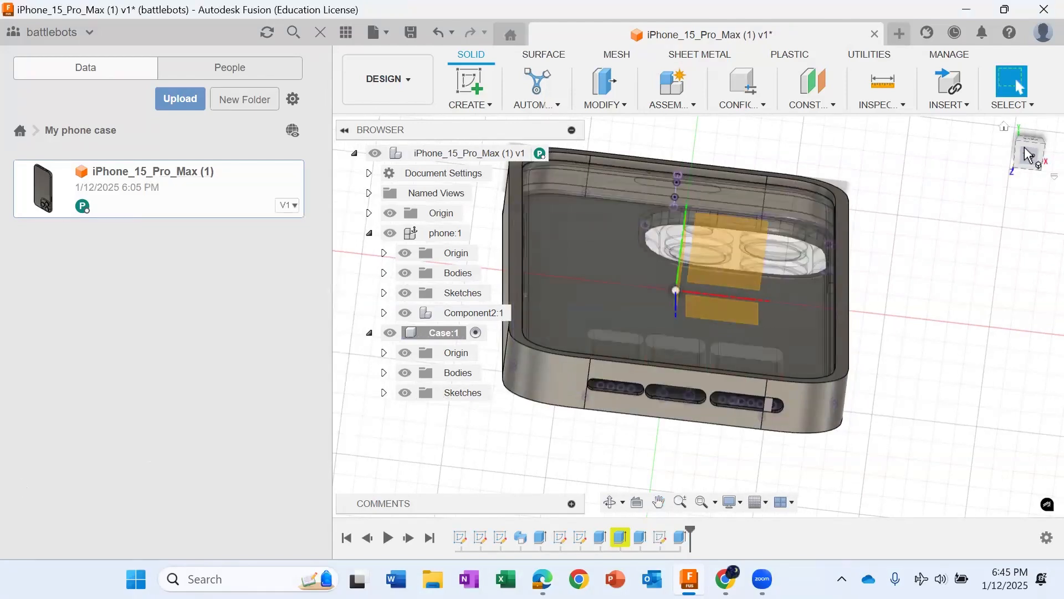
Step: Make the phone component active and hide the Case component
mouse_move(720, 354)
shift+middle_down()
mouse_move(793, 346)
mouse_move(699, 311)
mouse_move(861, 225)
mouse_move(697, 333)
shift+middle_up()
scroll(697, 334, down, 3)
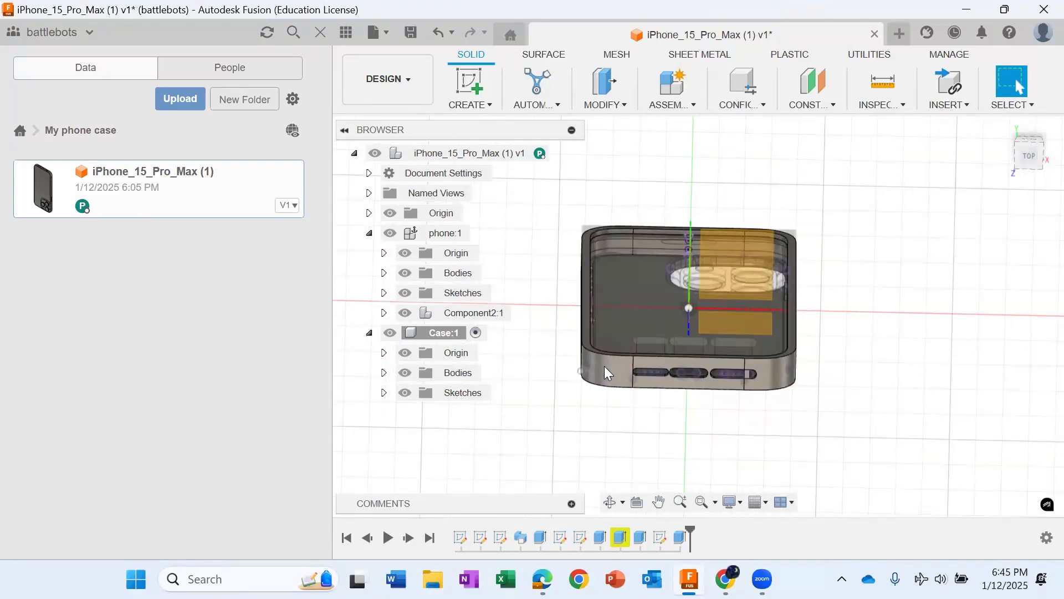
click(479, 233)
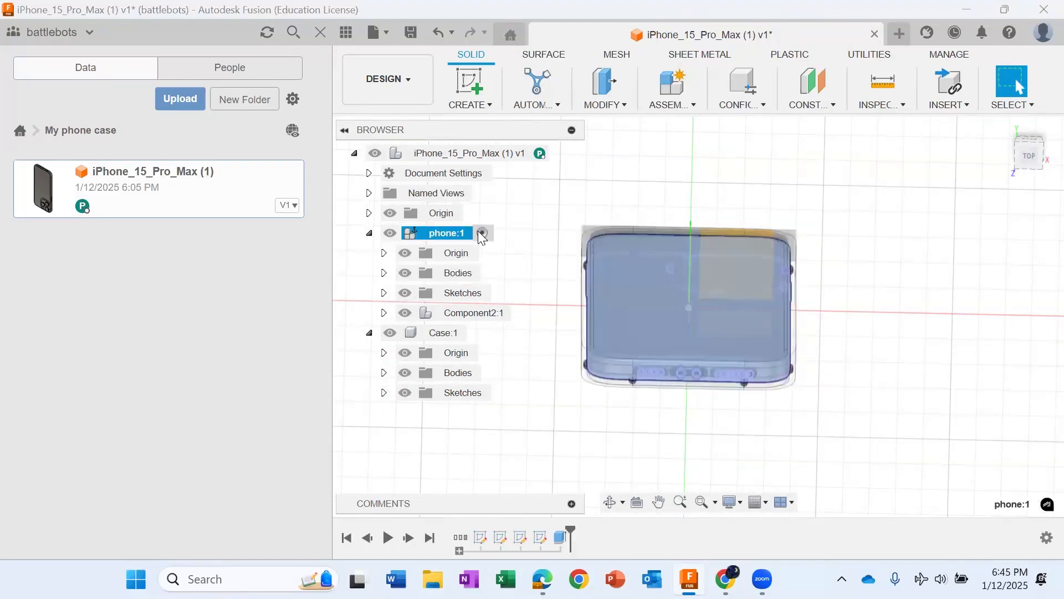
click(404, 333)
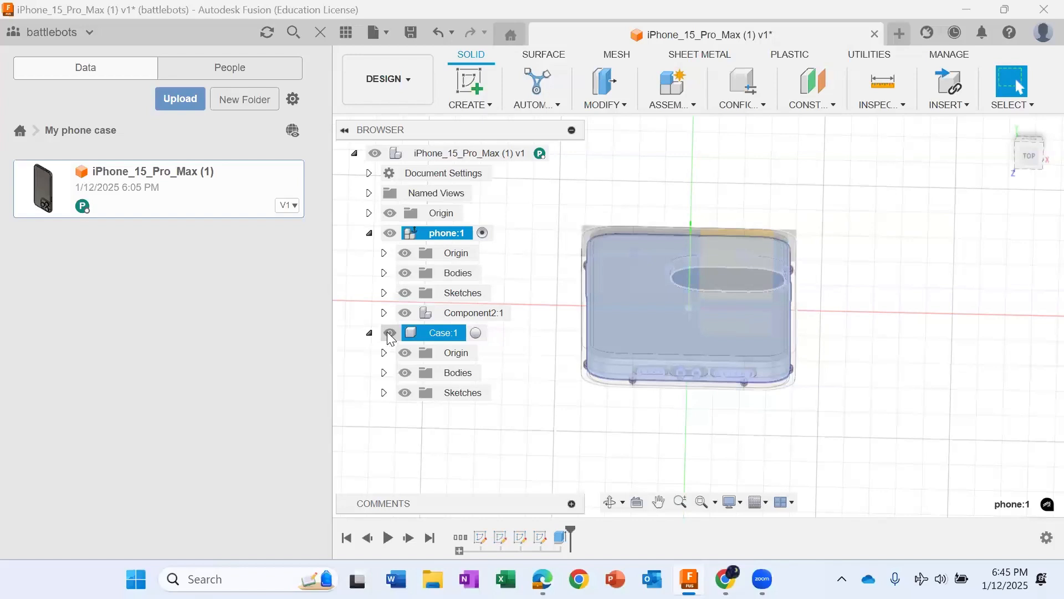
click(390, 334)
Step: Start a sketch on the phone's left side face, where the side buttons are
click(1036, 150)
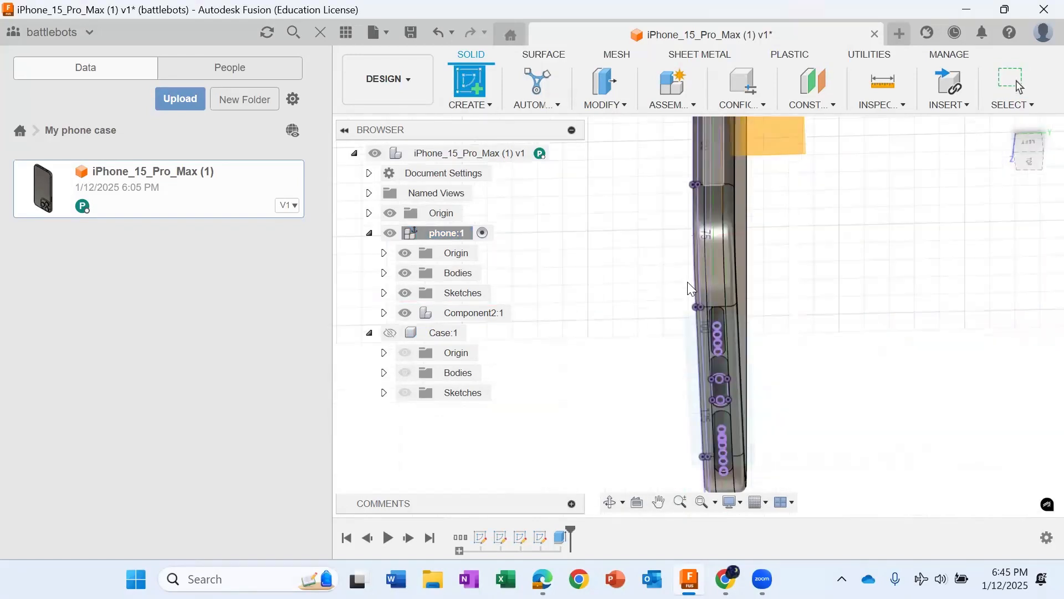
scroll(689, 277, down, 5)
click(1023, 141)
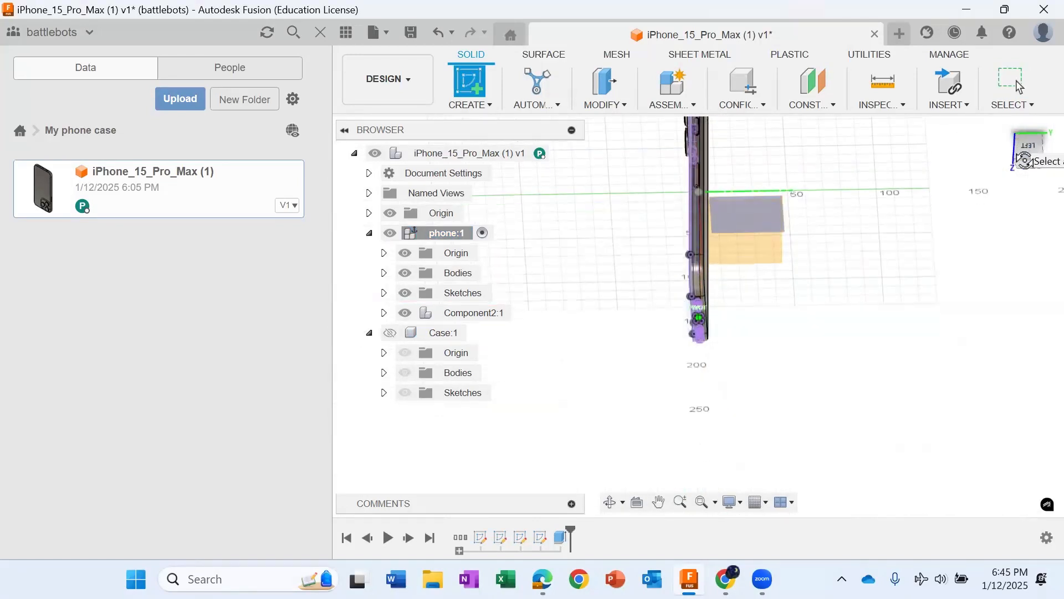
click(684, 433)
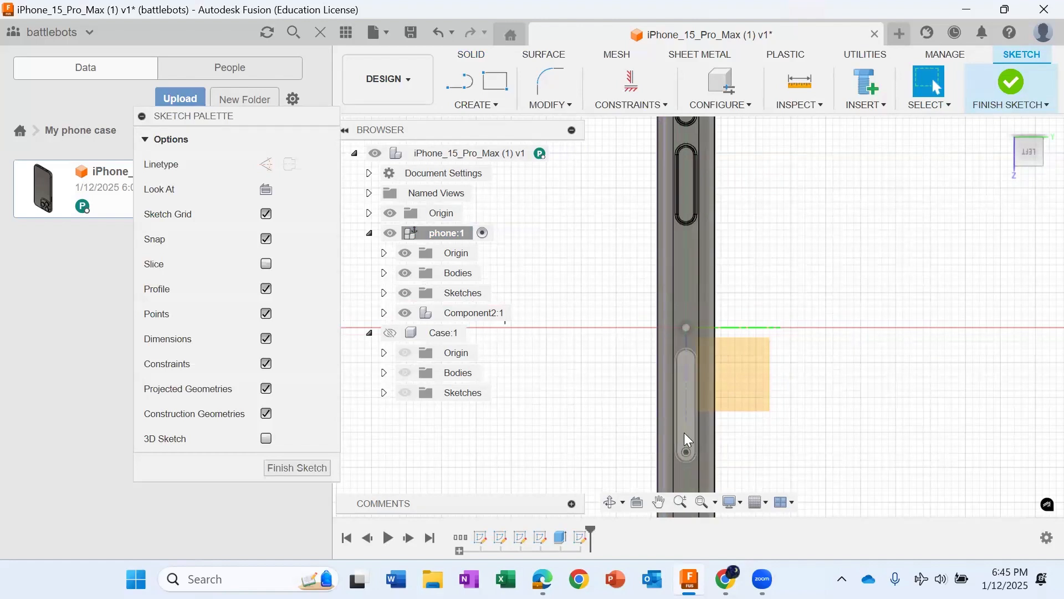
Step: Project the three side buttons and the long slot-shaped face below them into the sketch
key(p)
click(678, 414)
scroll(680, 412, down, 1)
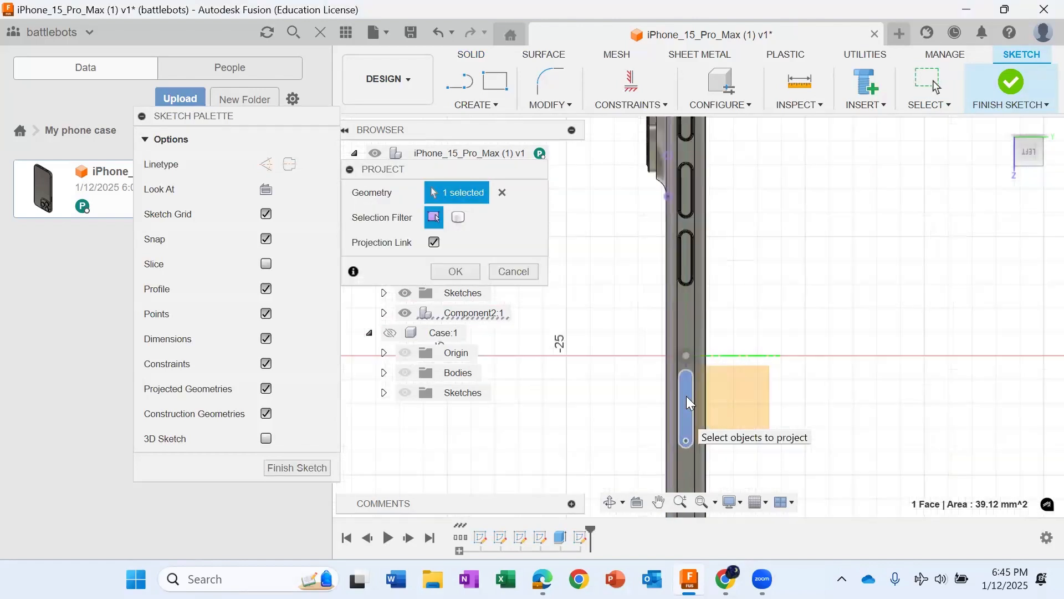
click(684, 261)
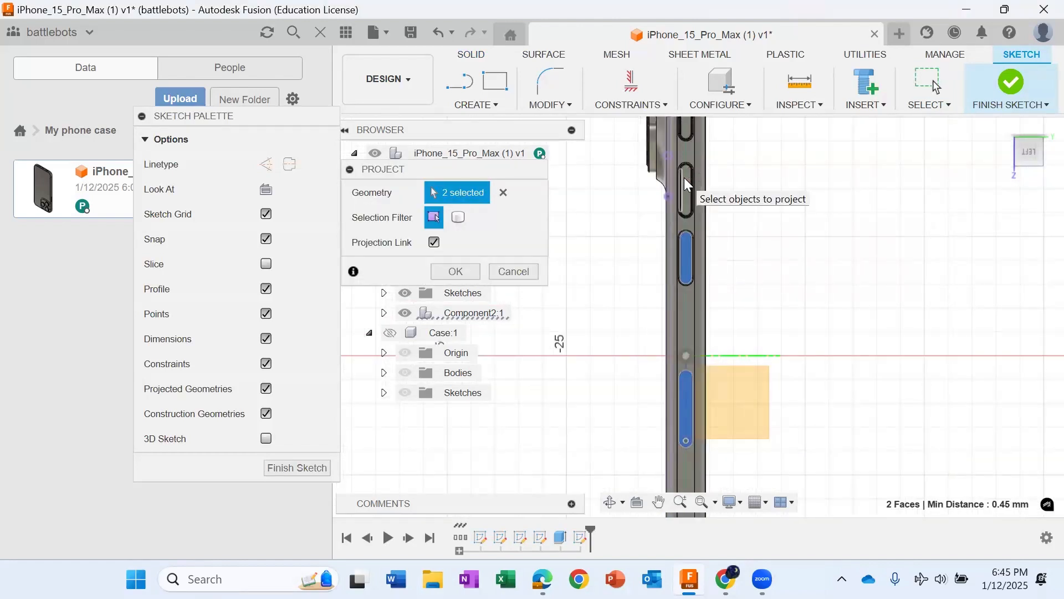
click(685, 178)
click(686, 187)
scroll(684, 189, down, 2)
scroll(706, 303, down, 3)
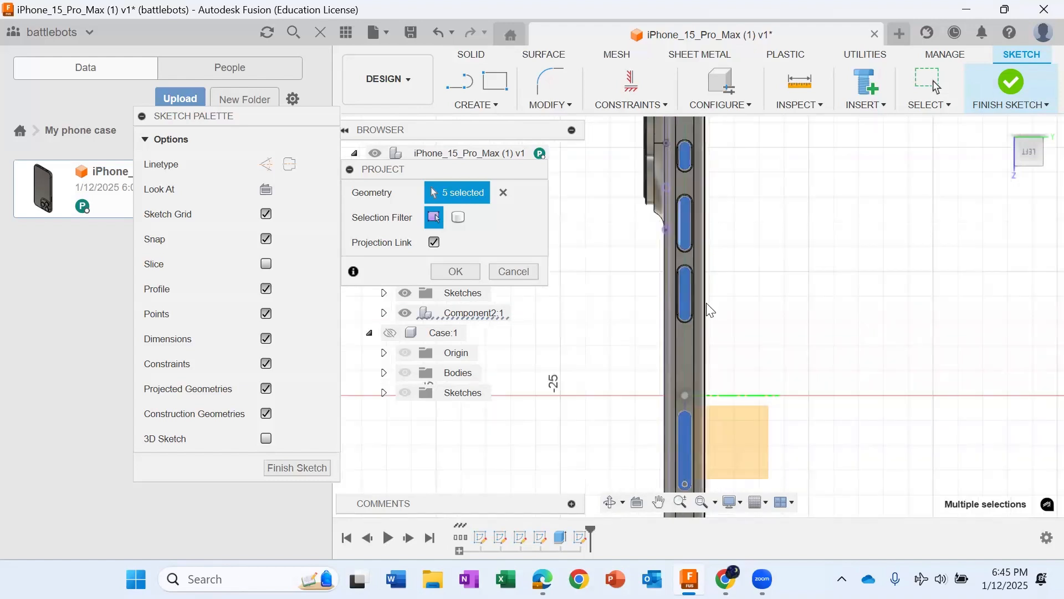
click(455, 271)
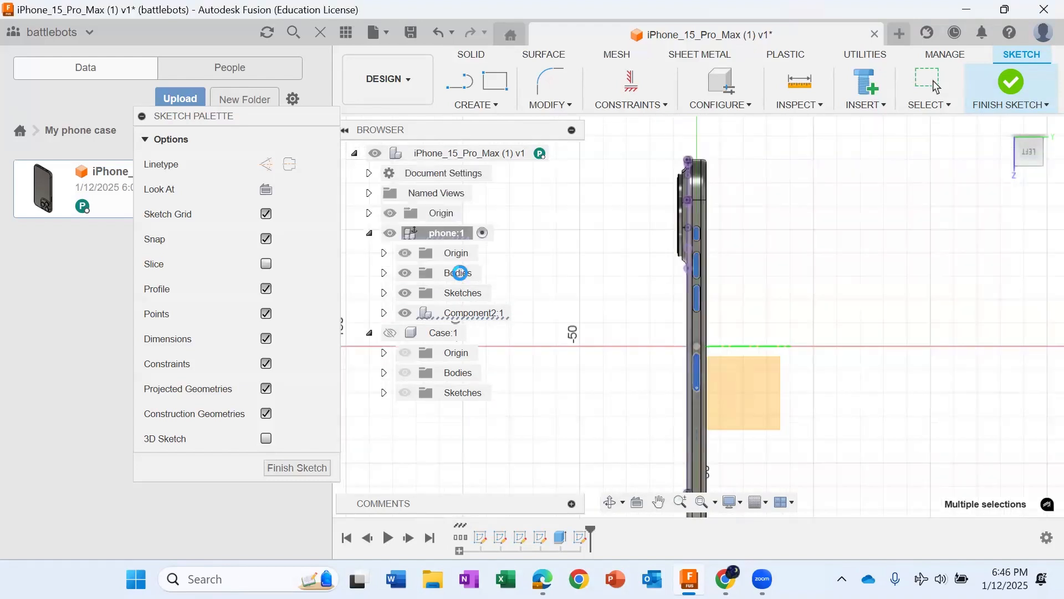
Step: Show the Case component and make it active, and hide the phone's Sketch1 and Sketch2
click(388, 335)
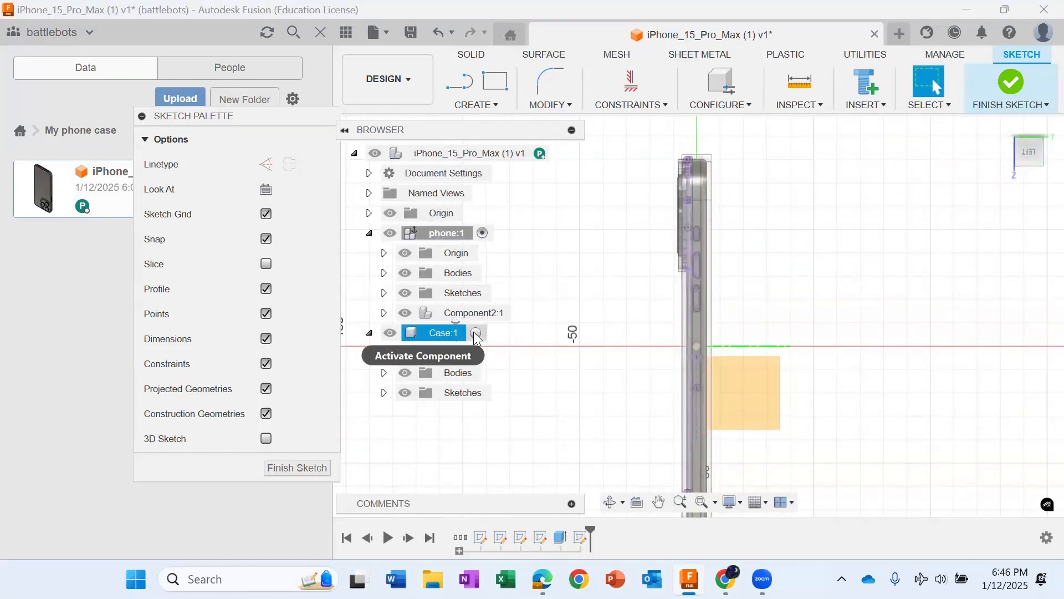
click(474, 332)
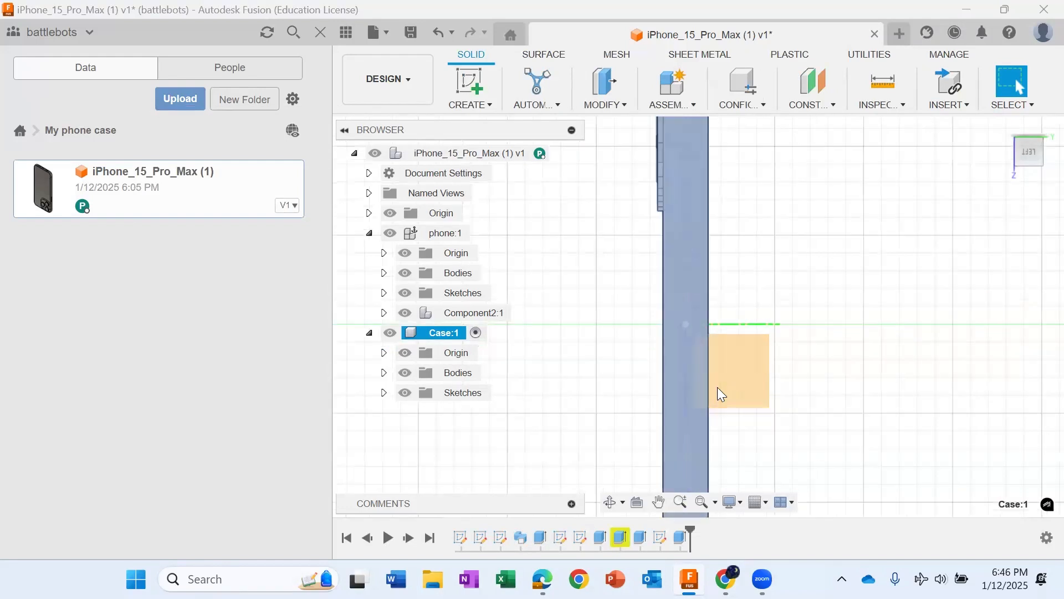
click(384, 293)
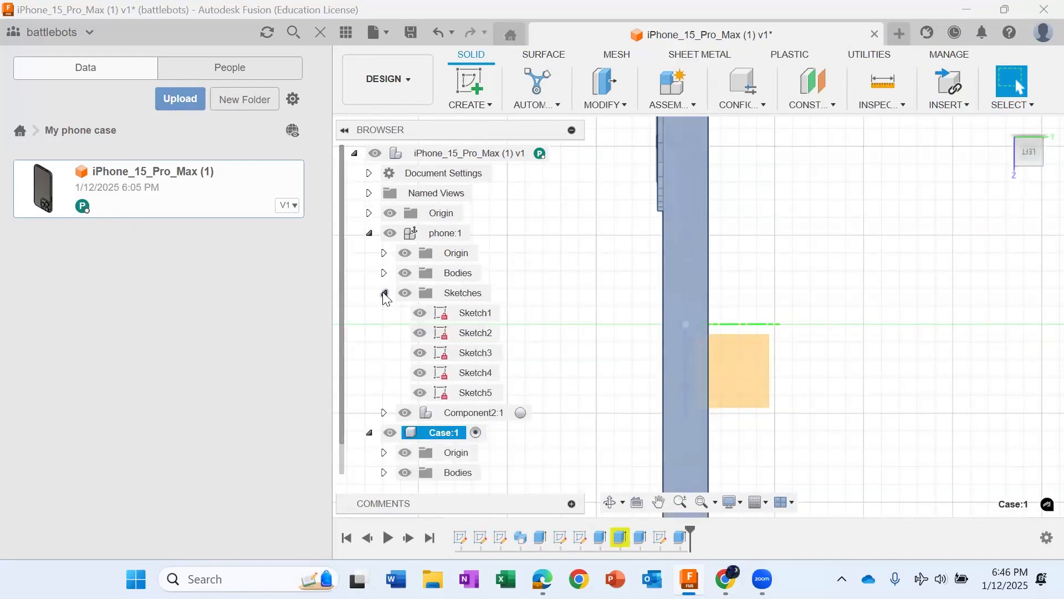
click(420, 312)
click(421, 333)
scroll(710, 233, down, 3)
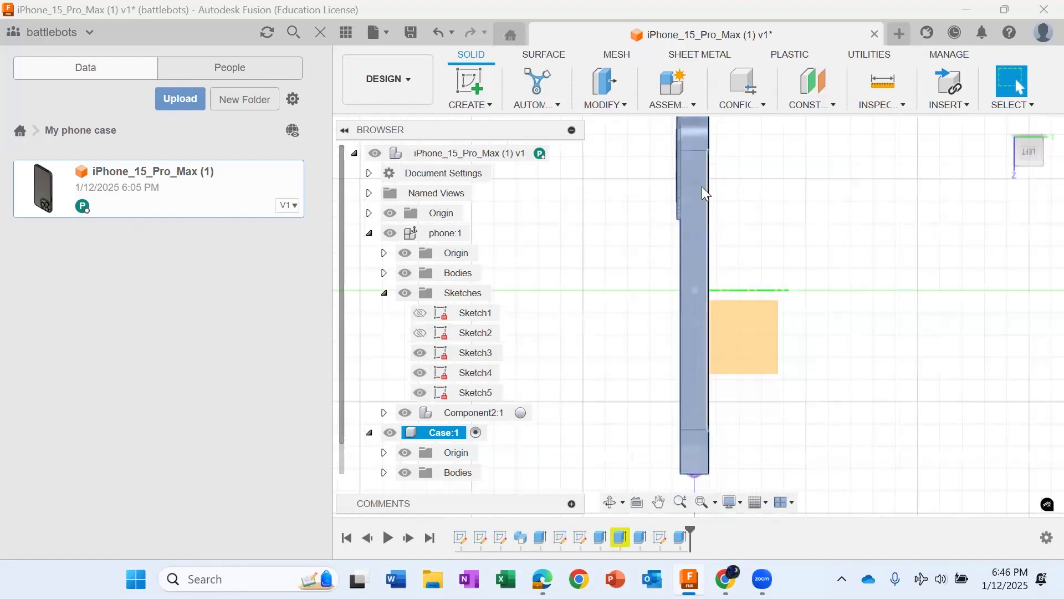
scroll(690, 233, up, 3)
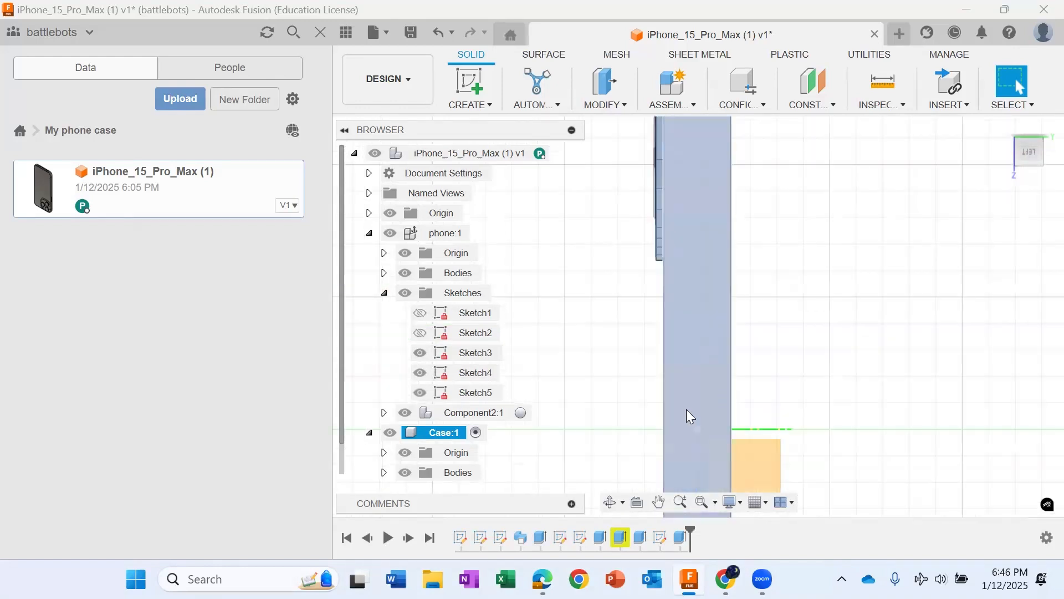
Step: Hide the phone's Sketch3 and Sketch4 and start a sketch on the case's left side face
scroll(687, 343, down, 3)
scroll(718, 305, up, 3)
scroll(683, 263, up, 3)
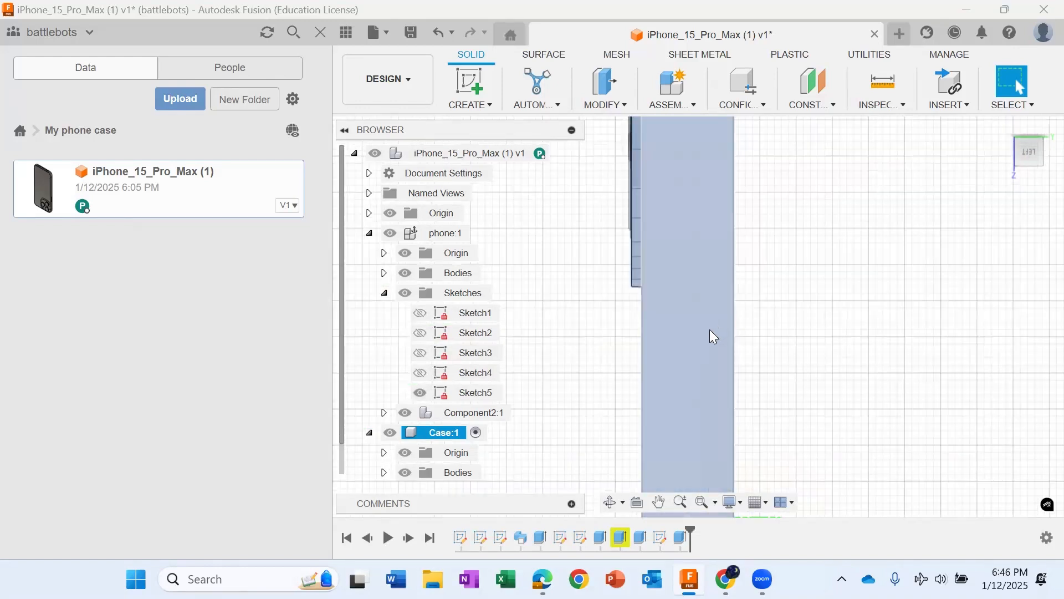
scroll(684, 269, down, 4)
middle_drag(638, 472, 684, 278)
scroll(684, 277, up, 2)
scroll(748, 288, up, 1)
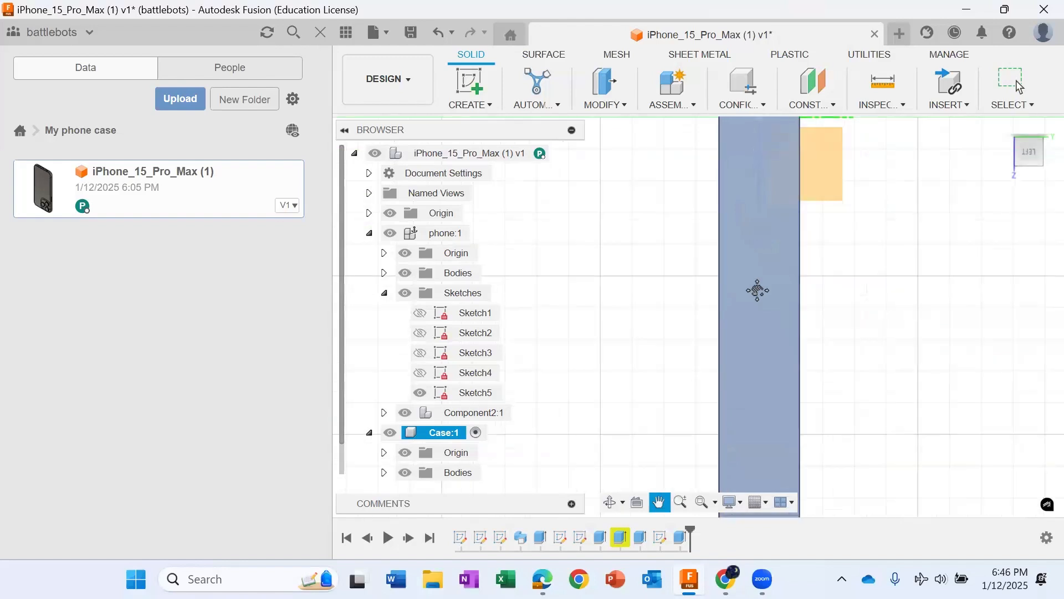
drag(810, 322, 765, 394)
key(Escape)
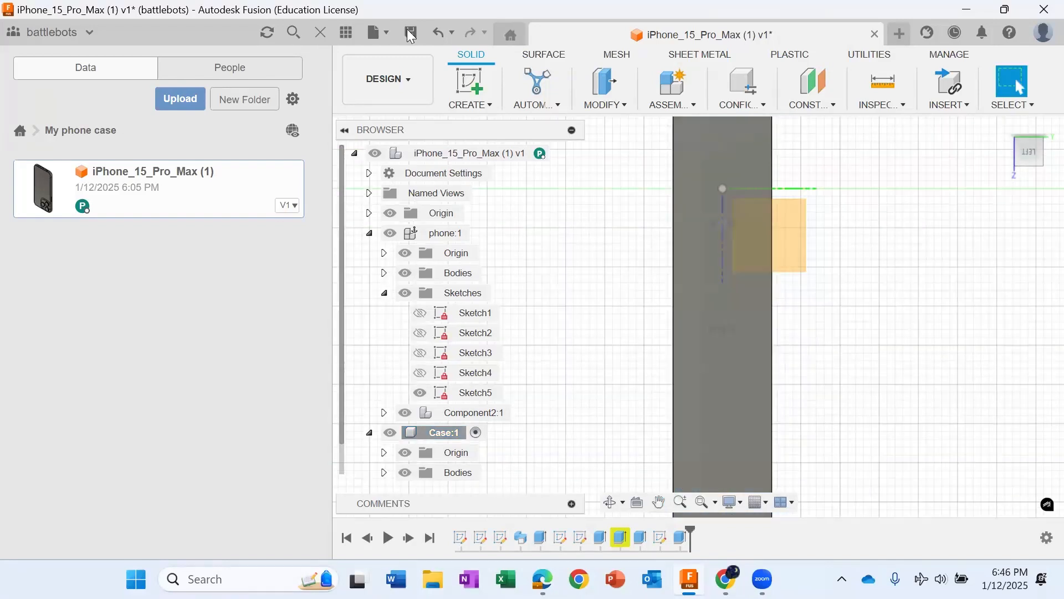
click(469, 80)
click(741, 395)
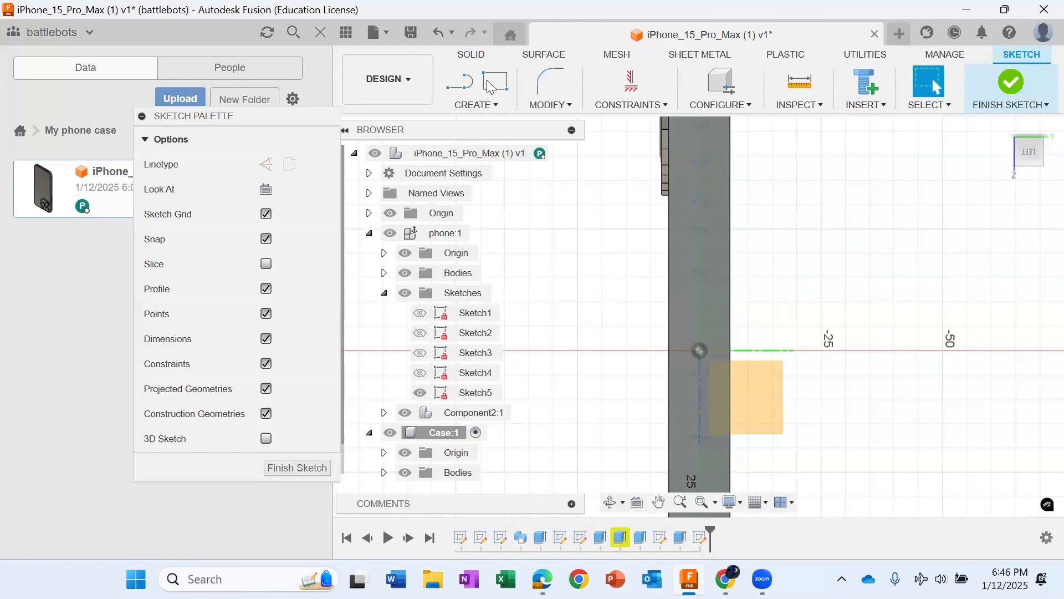
Step: Draw a vertical center-point slot on the case's side face, centred on the vertical axis just below the origin
click(488, 108)
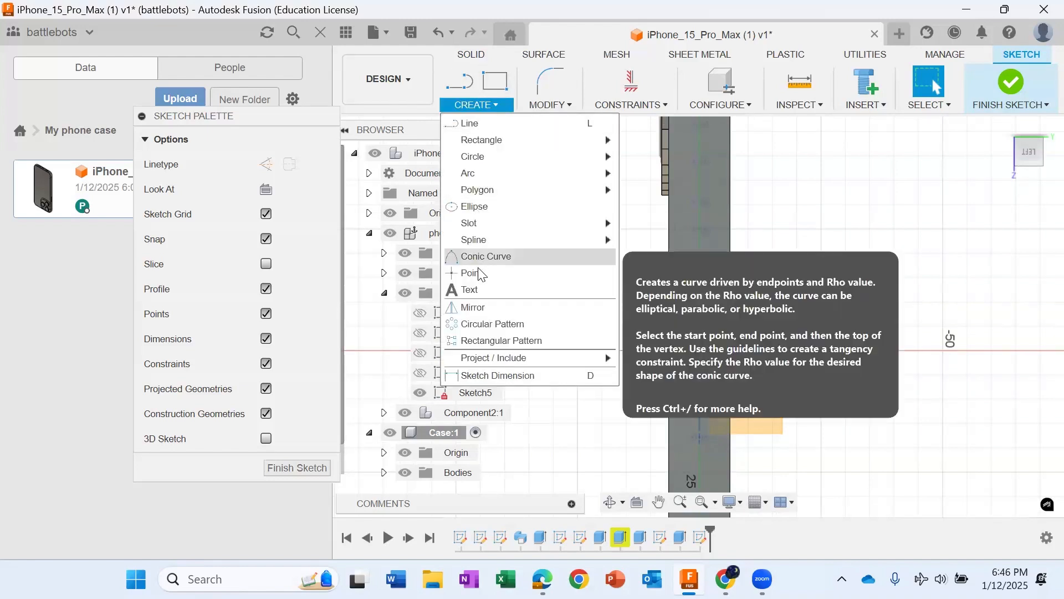
mouse_move(499, 223)
click(636, 255)
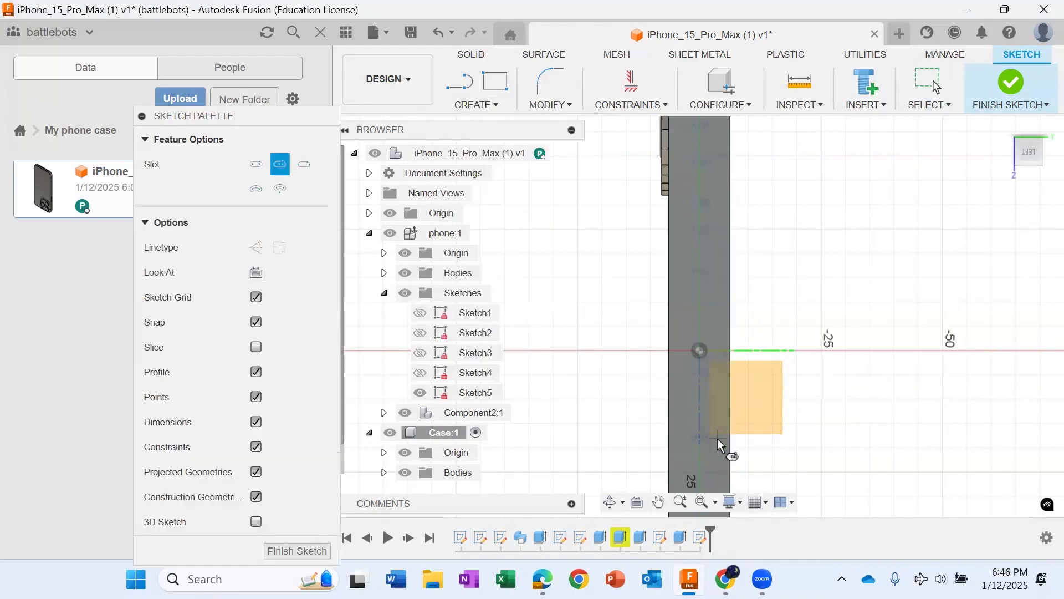
scroll(720, 438, up, 5)
click(662, 374)
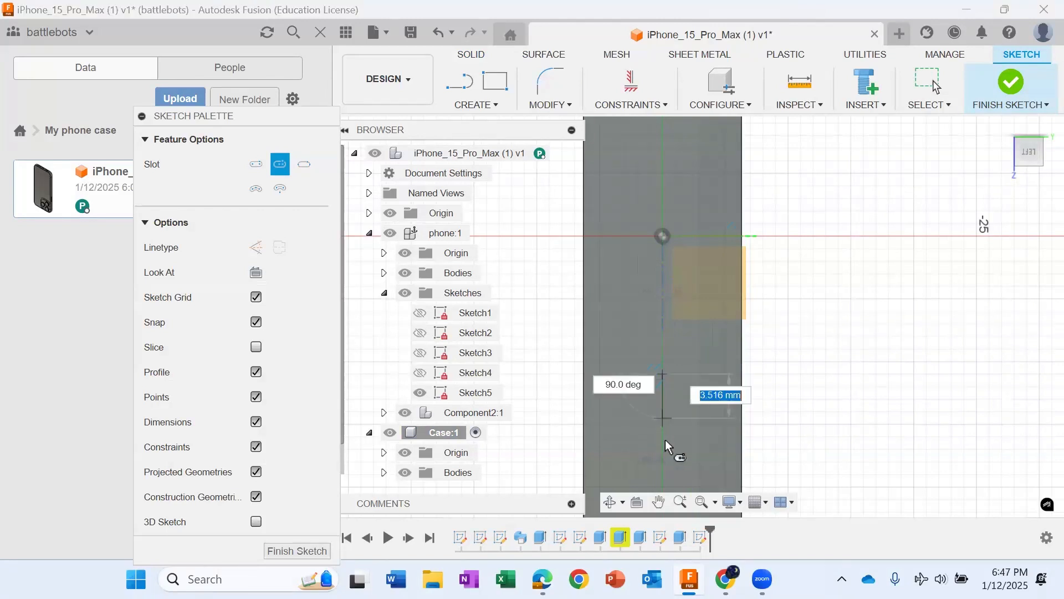
click(662, 487)
click(683, 484)
scroll(680, 483, down, 4)
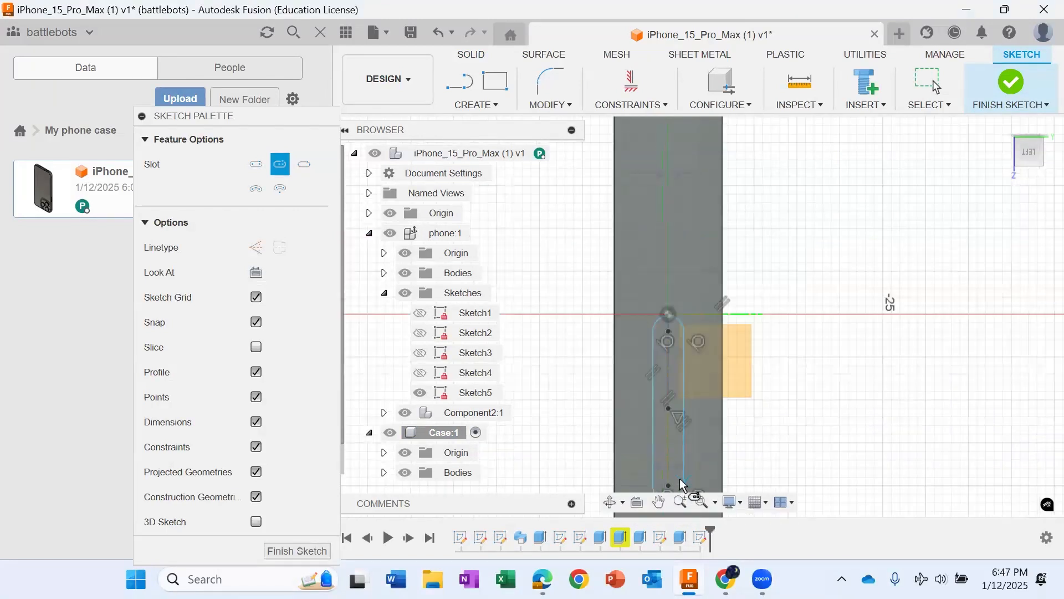
scroll(668, 278, down, 3)
scroll(673, 235, up, 3)
scroll(679, 206, down, 4)
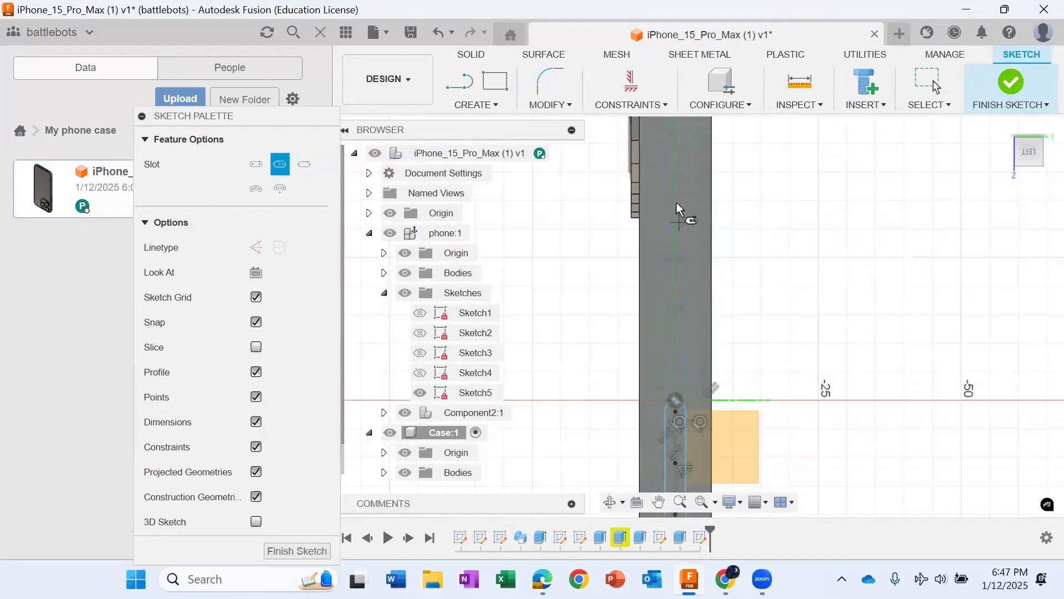
Step: Draw a second vertical center-point slot, about 3.7 mm wide, on the same axis beside the camera bump
scroll(712, 369, up, 4)
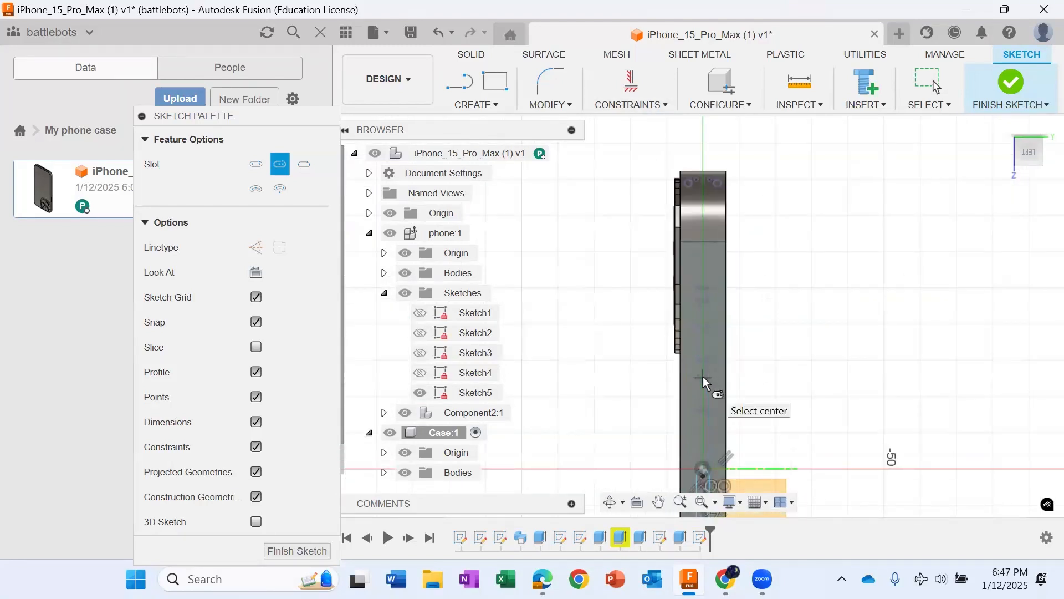
scroll(702, 378, up, 5)
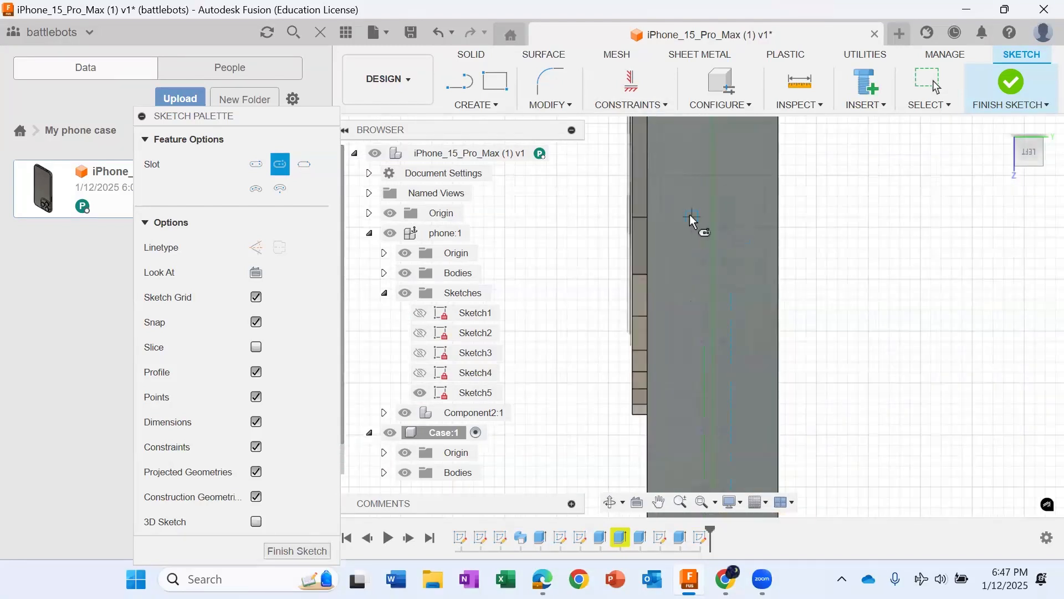
click(712, 241)
click(712, 300)
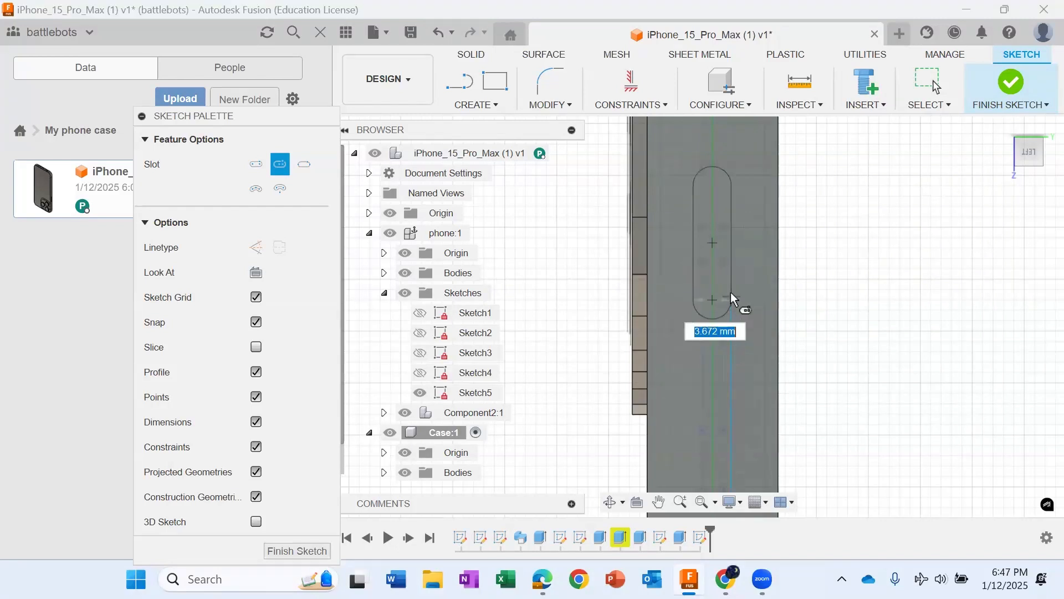
click(732, 277)
scroll(708, 436, down, 3)
middle_drag(709, 435, 679, 411)
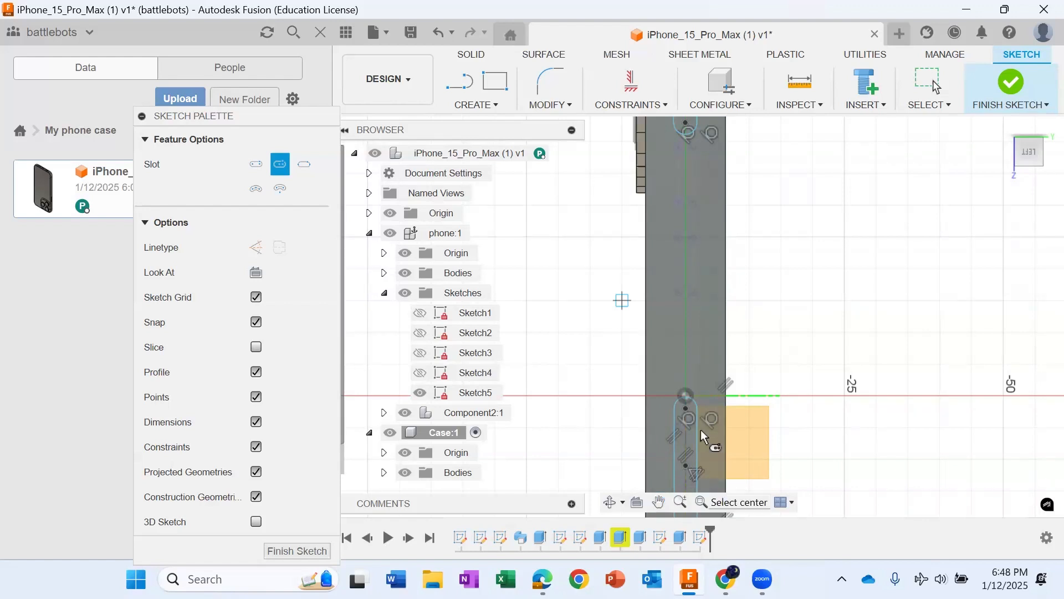
Step: Delete the side lines and both end arcs of the slot just below the origin
scroll(692, 405, up, 2)
scroll(681, 410, up, 2)
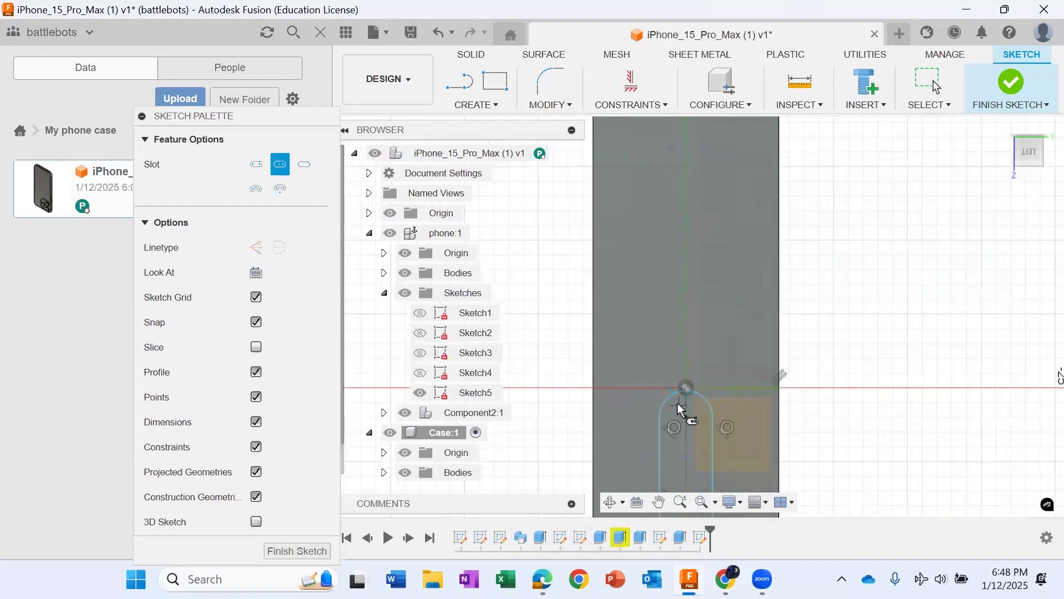
key(Escape)
scroll(687, 388, down, 5)
click(688, 387)
scroll(698, 381, up, 3)
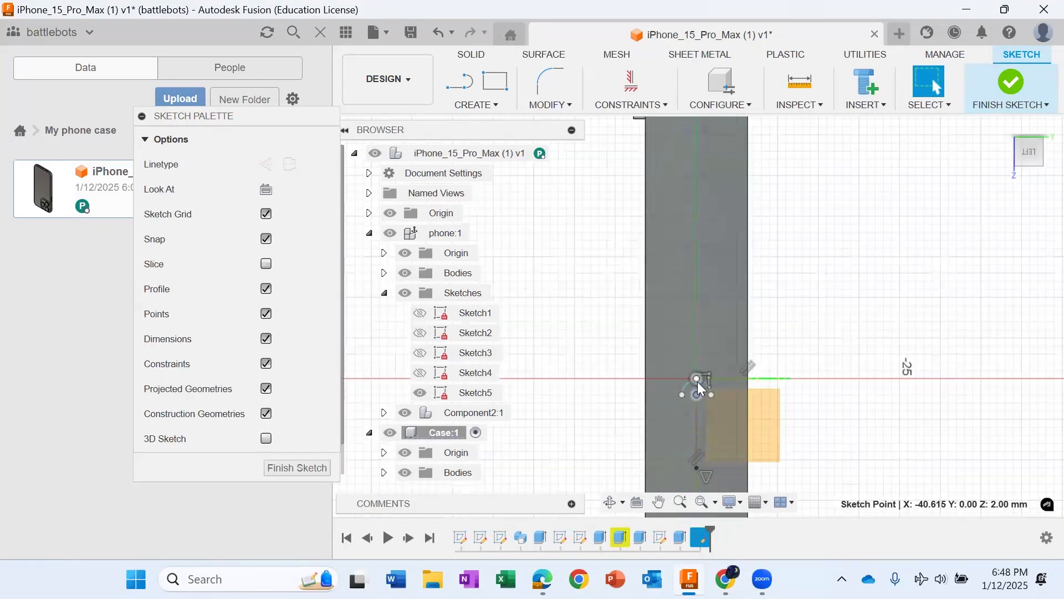
click(704, 385)
key(Delete)
scroll(759, 424, up, 1)
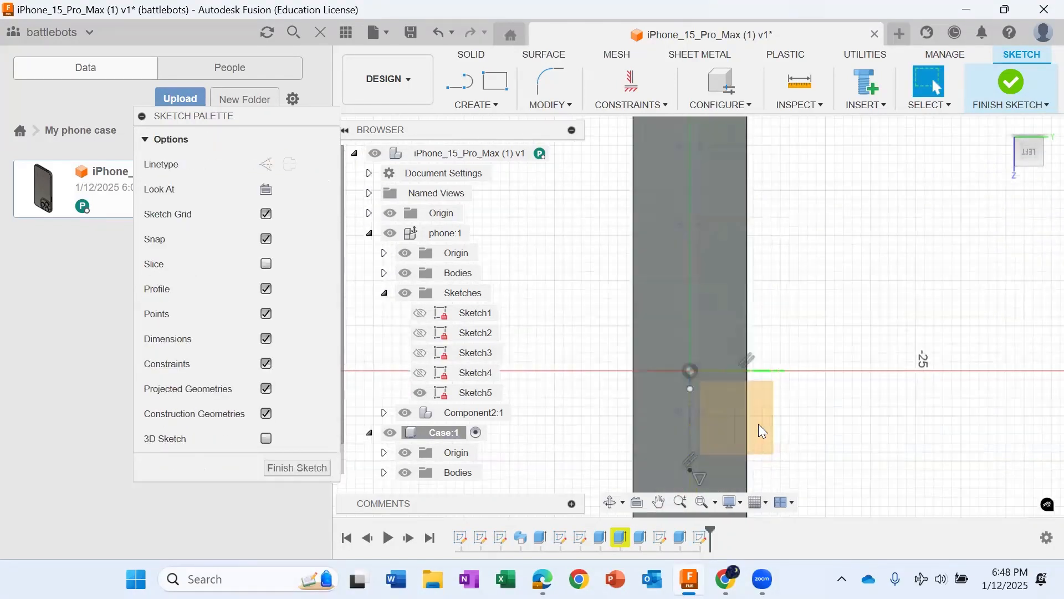
scroll(758, 430, down, 5)
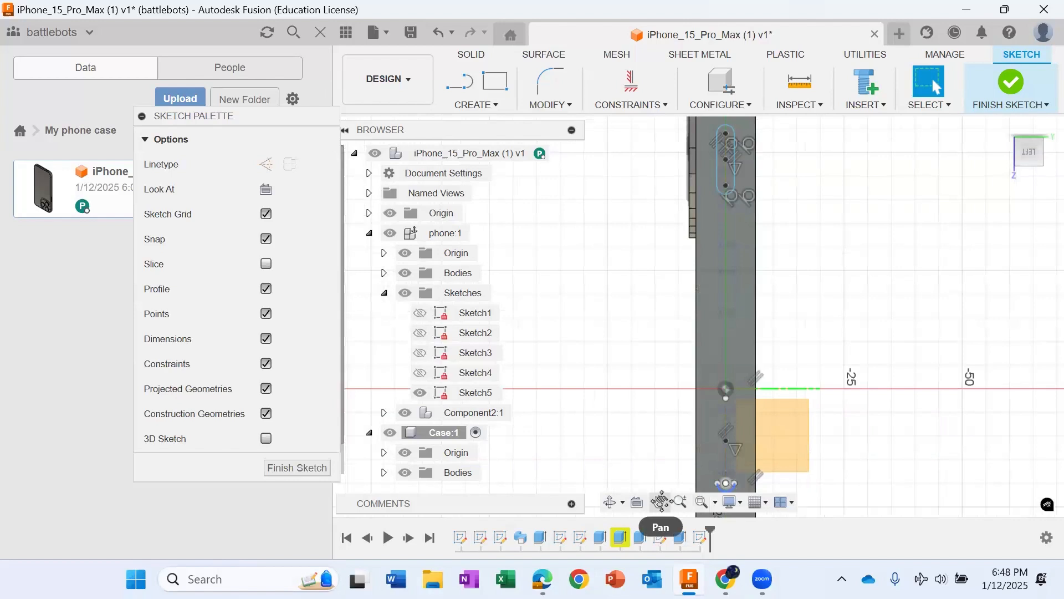
click(660, 502)
drag(697, 494, 668, 355)
key(Escape)
scroll(690, 379, up, 2)
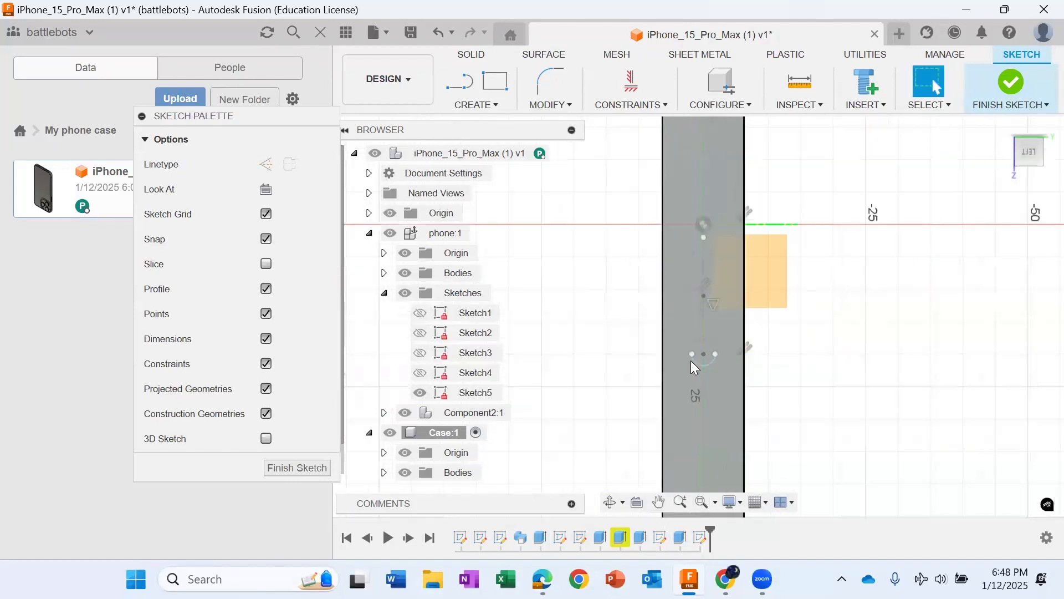
click(672, 368)
key(Delete)
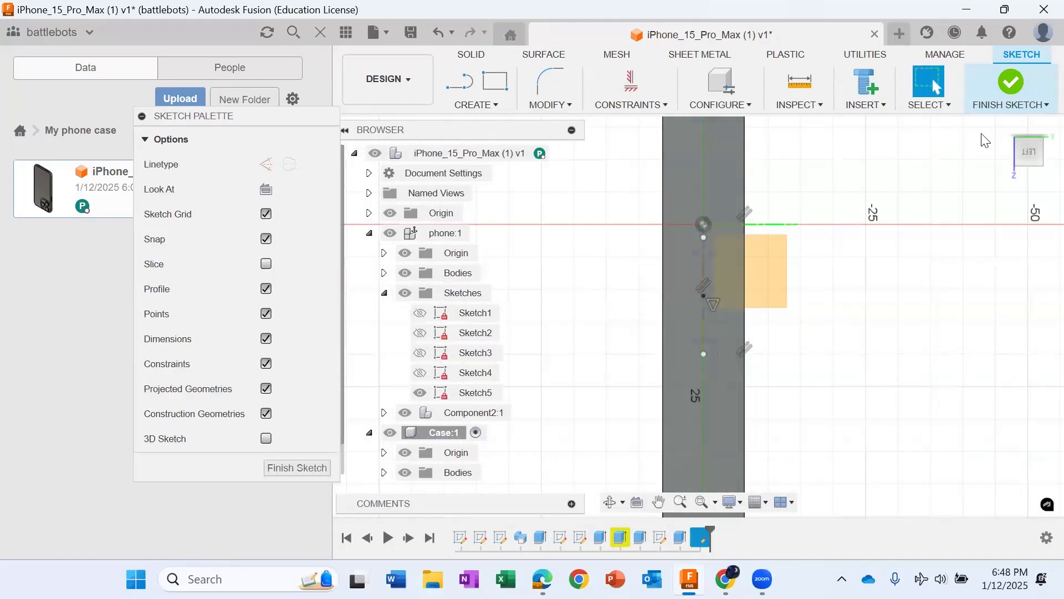
scroll(842, 275, down, 2)
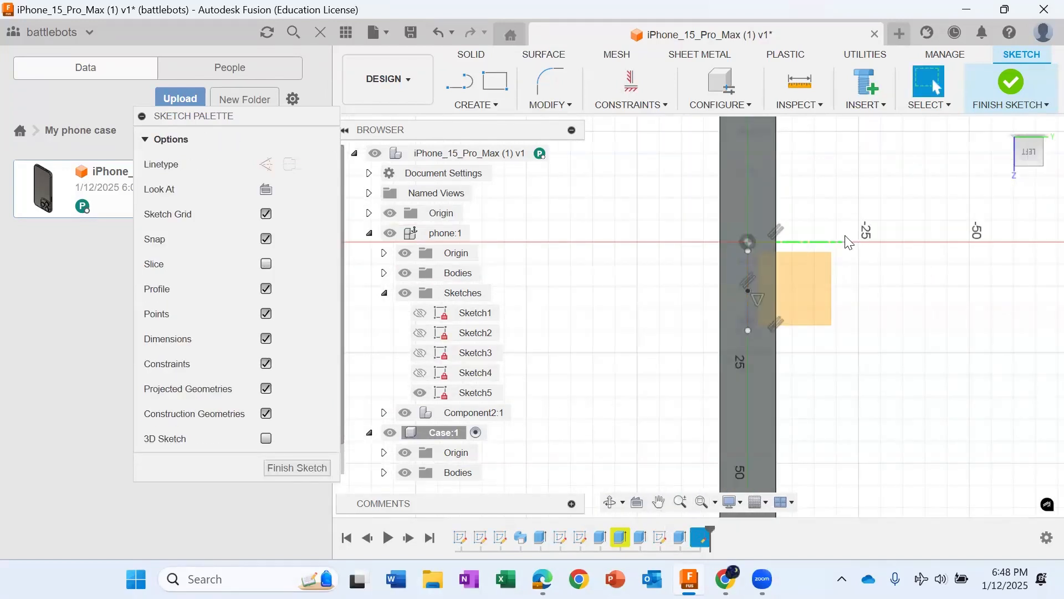
click(658, 502)
drag(957, 450, 872, 325)
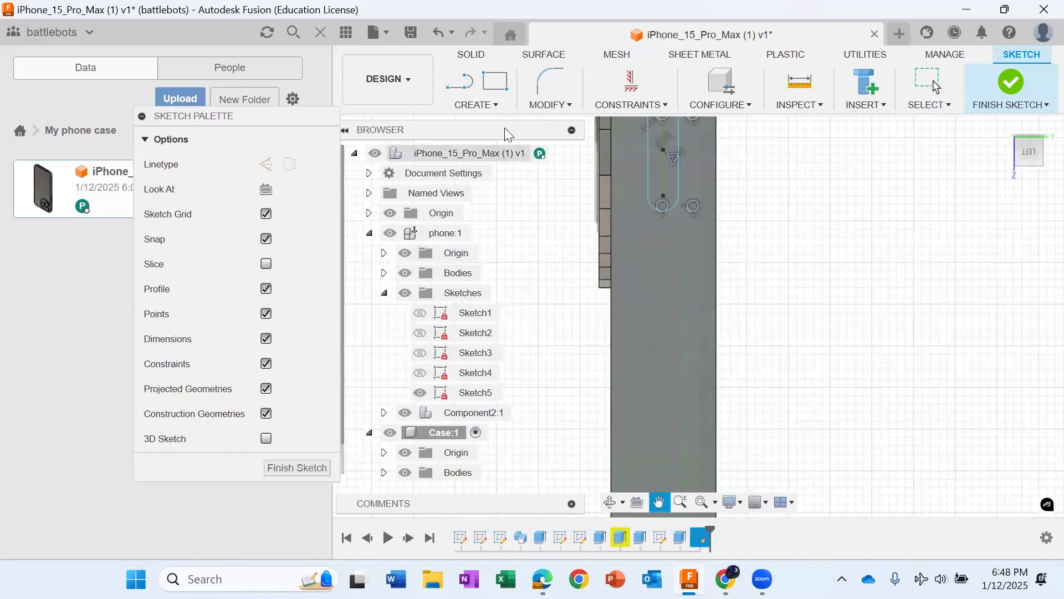
click(476, 105)
mouse_move(469, 223)
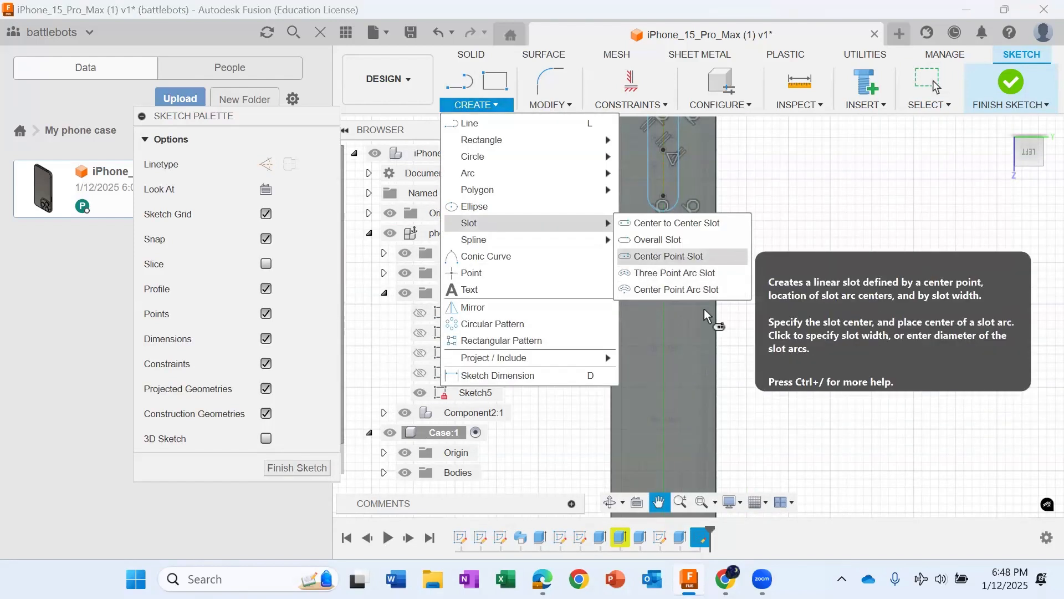
click(680, 257)
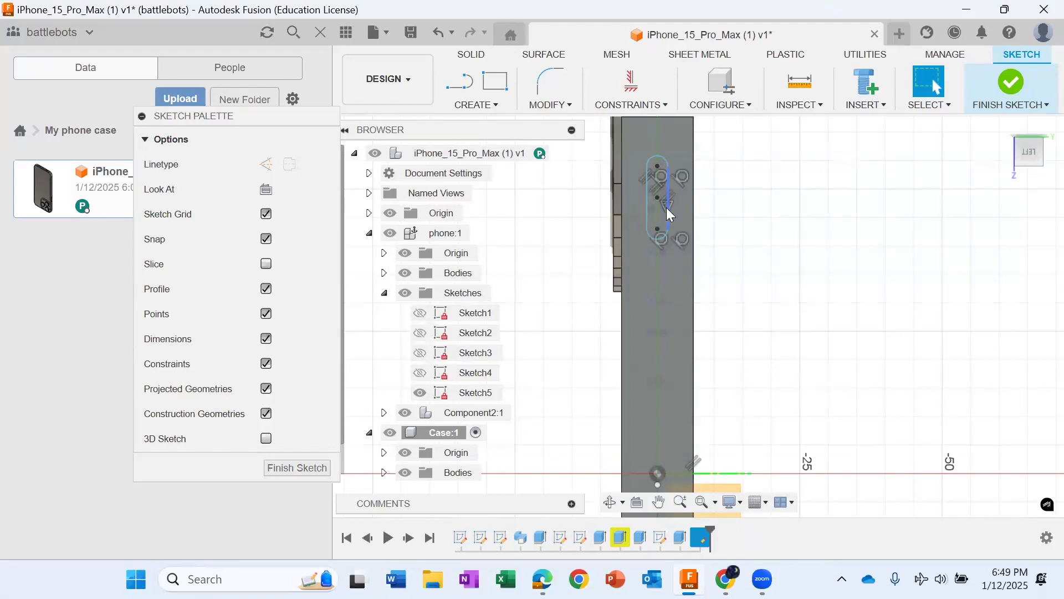
Step: Delete the side lines and both end arcs of the slot beside the camera bump
click(666, 212)
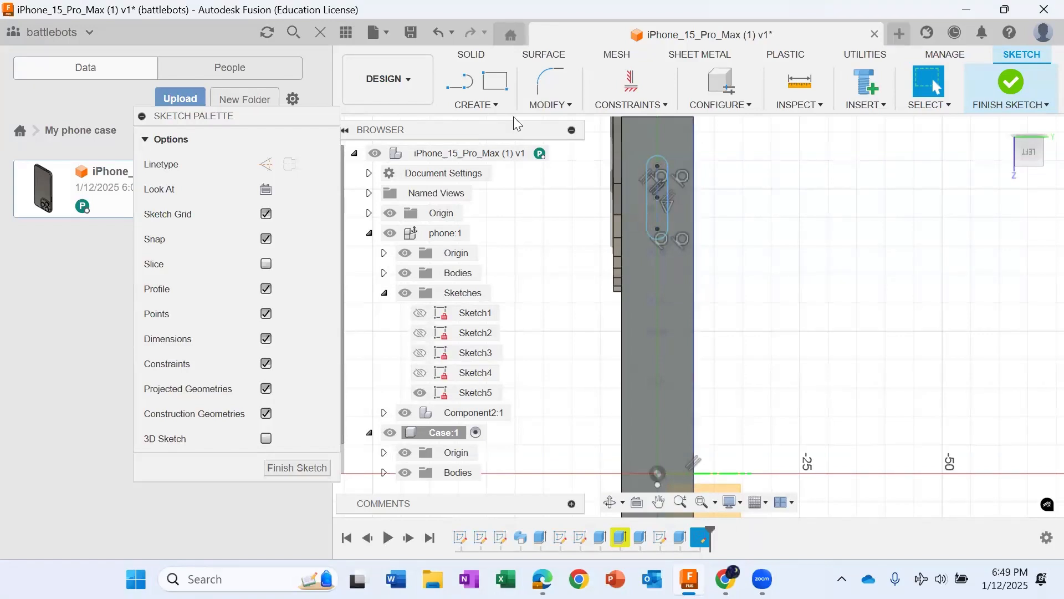
click(648, 193)
key(Delete)
click(658, 157)
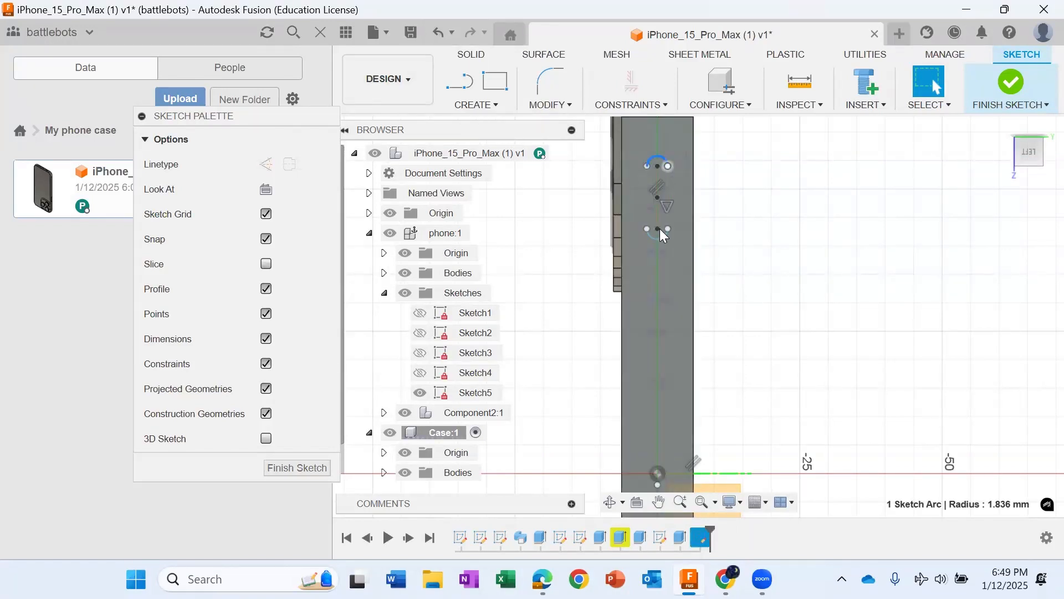
key(Delete)
scroll(655, 194, up, 5)
scroll(657, 194, down, 2)
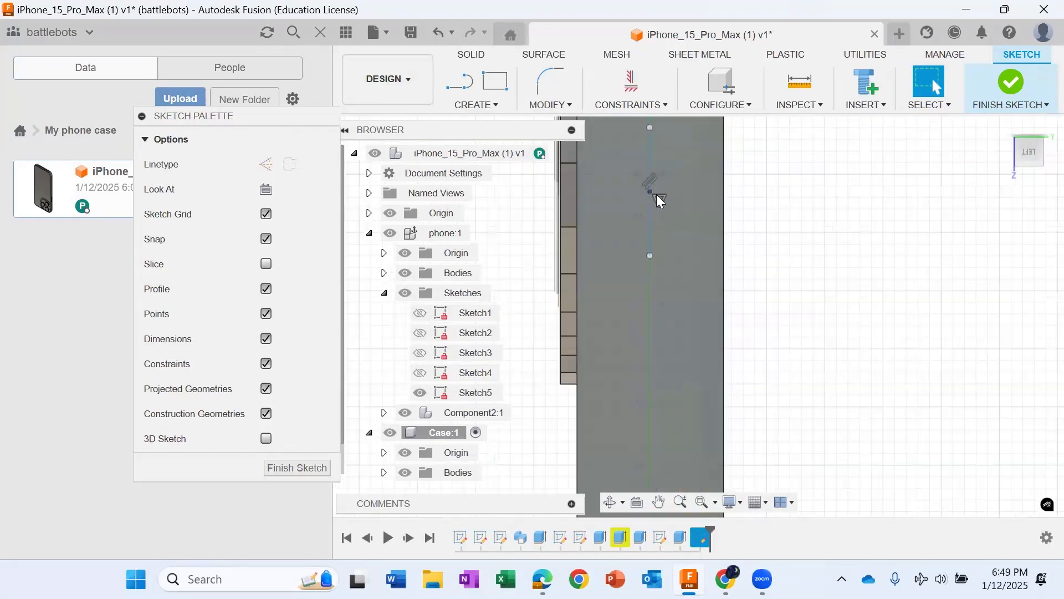
Step: Draw two vertical center-point slots on the axis beside the camera bump: a short one, and below it a longer one about 3.6 mm wide
click(488, 105)
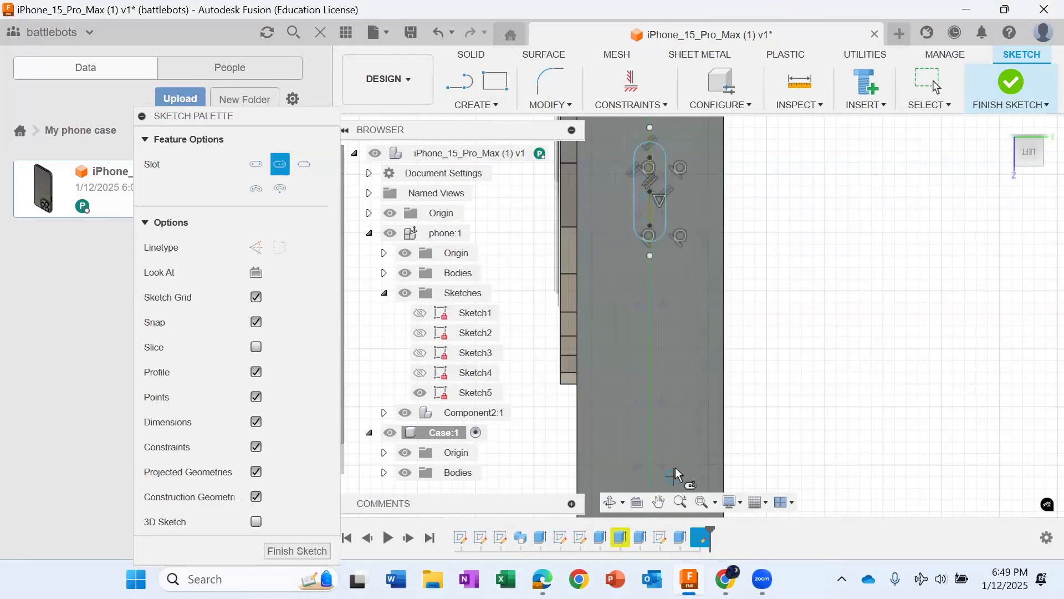
scroll(675, 469, up, 2)
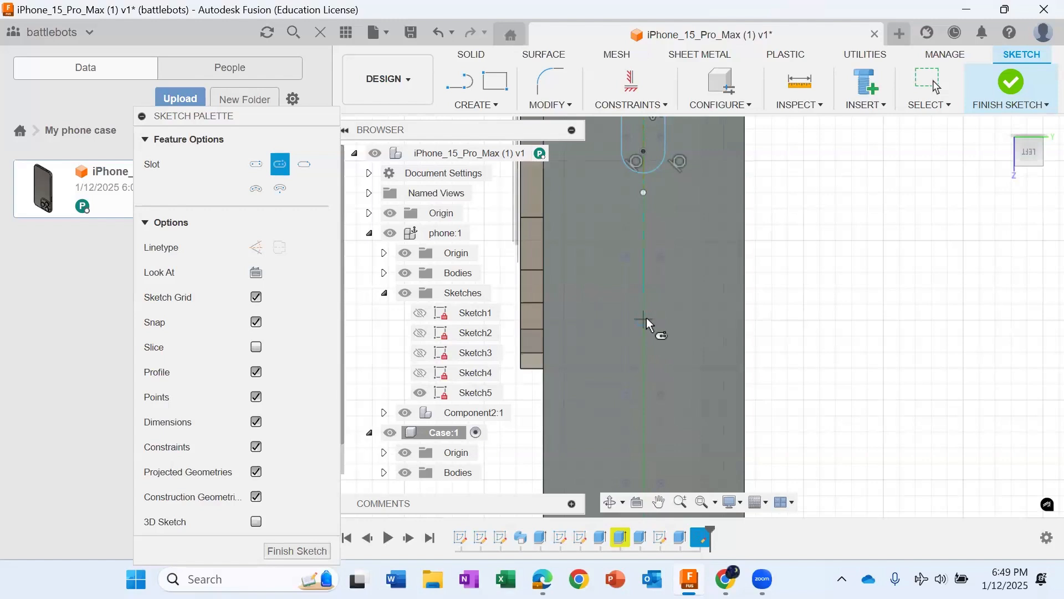
click(644, 319)
click(644, 420)
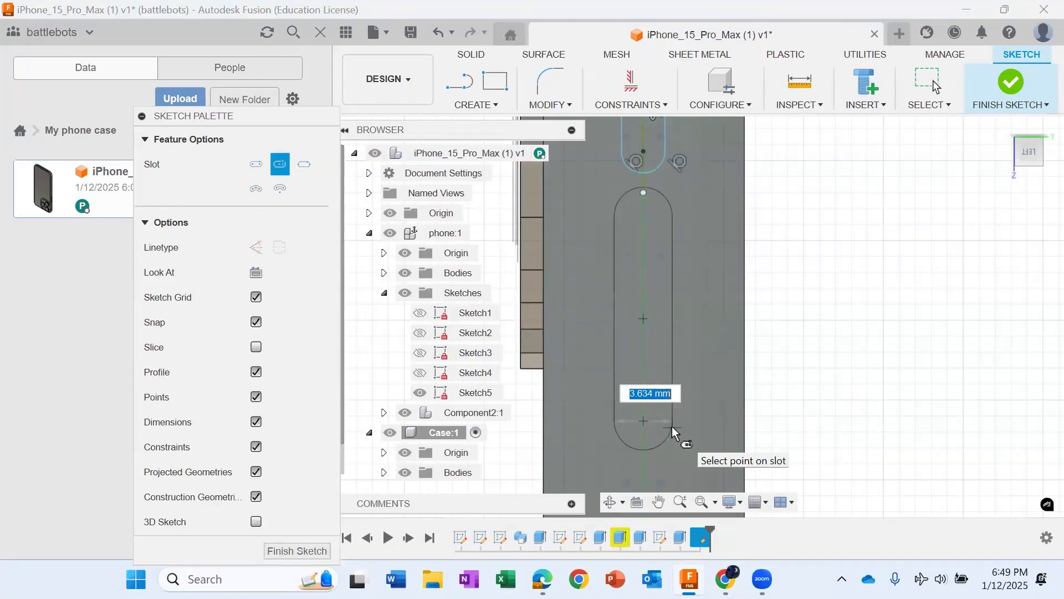
click(671, 427)
scroll(673, 424, down, 5)
middle_drag(649, 457, 778, 344)
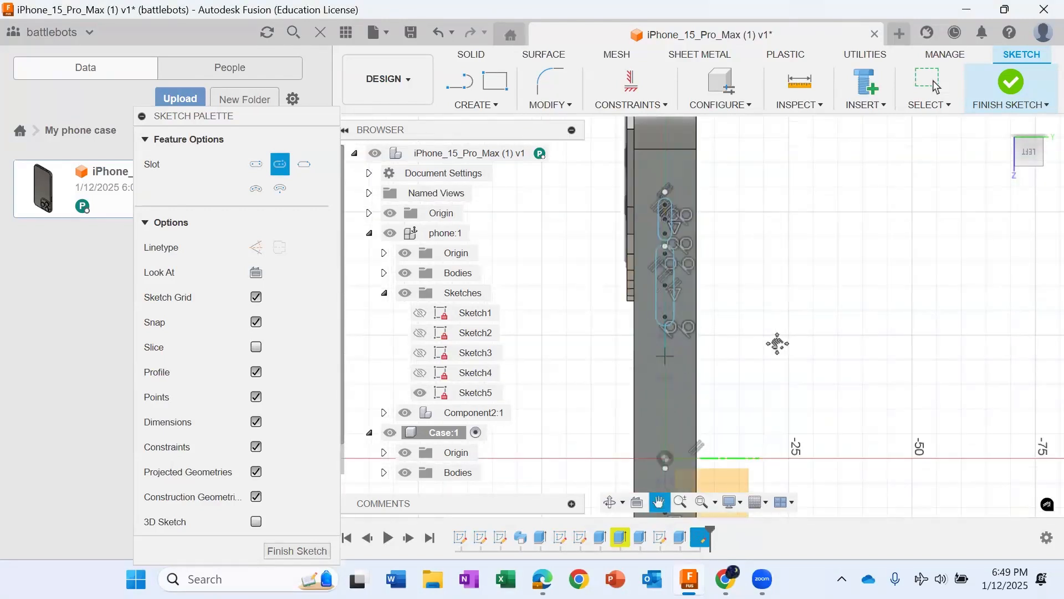
scroll(666, 422, up, 4)
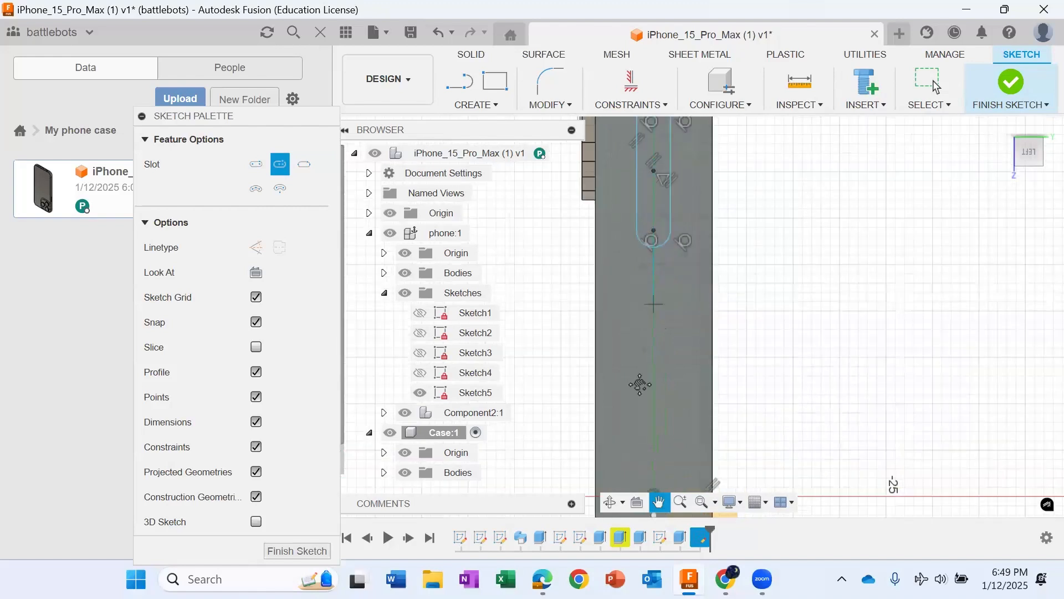
scroll(640, 384, up, 2)
click(497, 103)
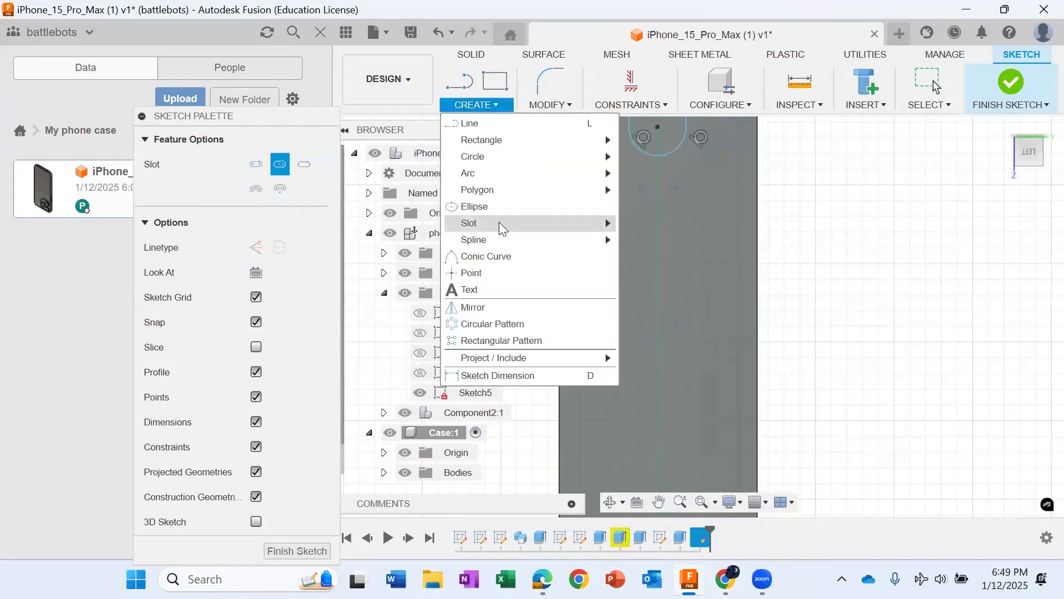
click(499, 221)
key(Escape)
scroll(674, 255, down, 3)
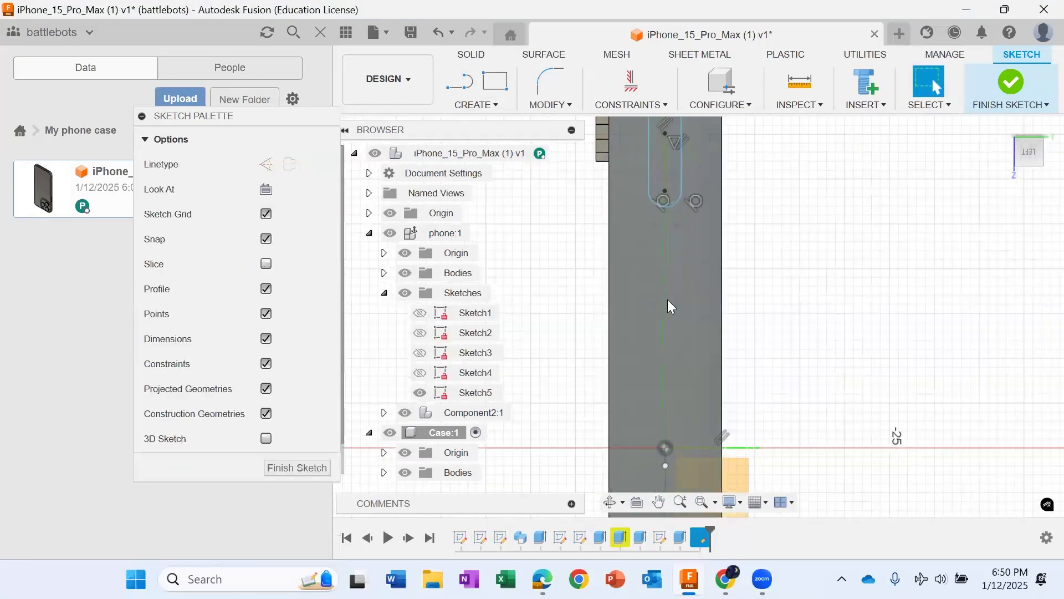
scroll(669, 300, down, 2)
click(659, 501)
drag(643, 275, 642, 346)
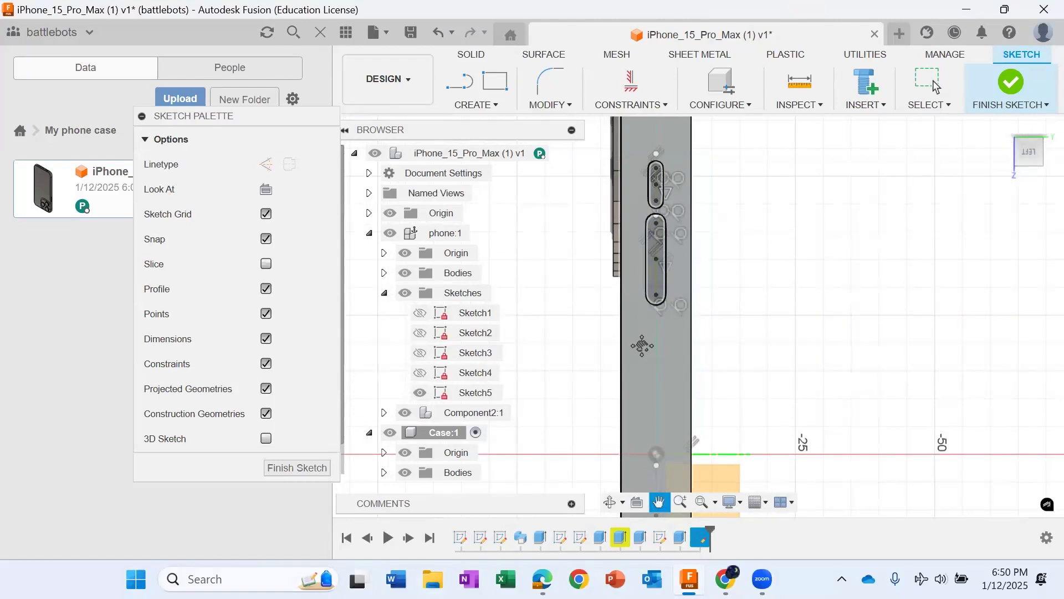
scroll(643, 382, up, 2)
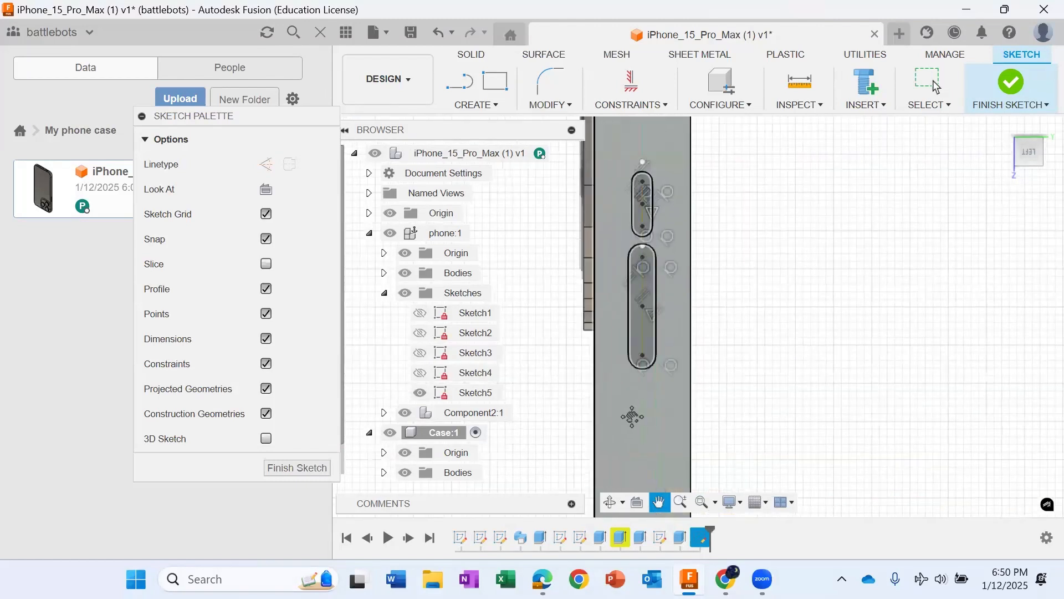
Step: Delete the side lines and end arcs of the longer, lower slot beside the camera bump
key(Escape)
click(656, 319)
key(Delete)
double_click(630, 323)
key(Delete)
scroll(641, 399, up, 2)
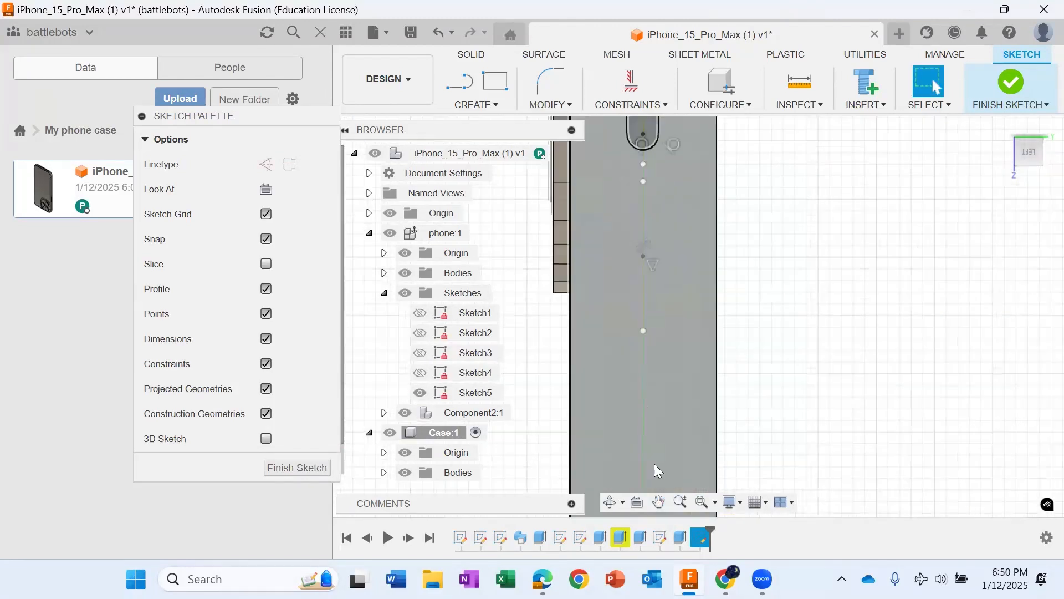
click(659, 502)
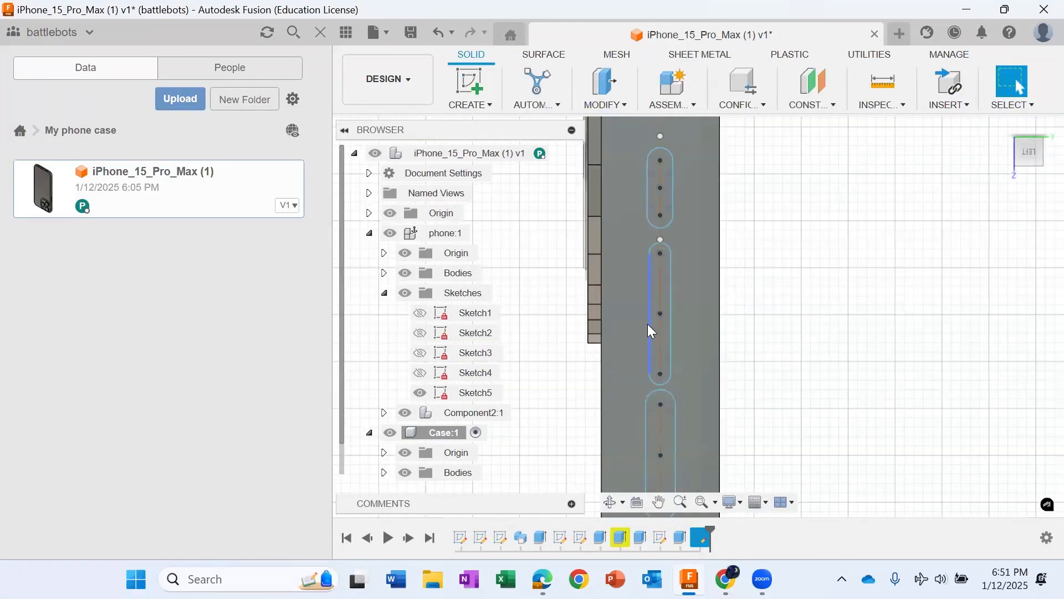
Step: Delete the side lines and both end arcs of the middle of the three side-button slots
click(649, 326)
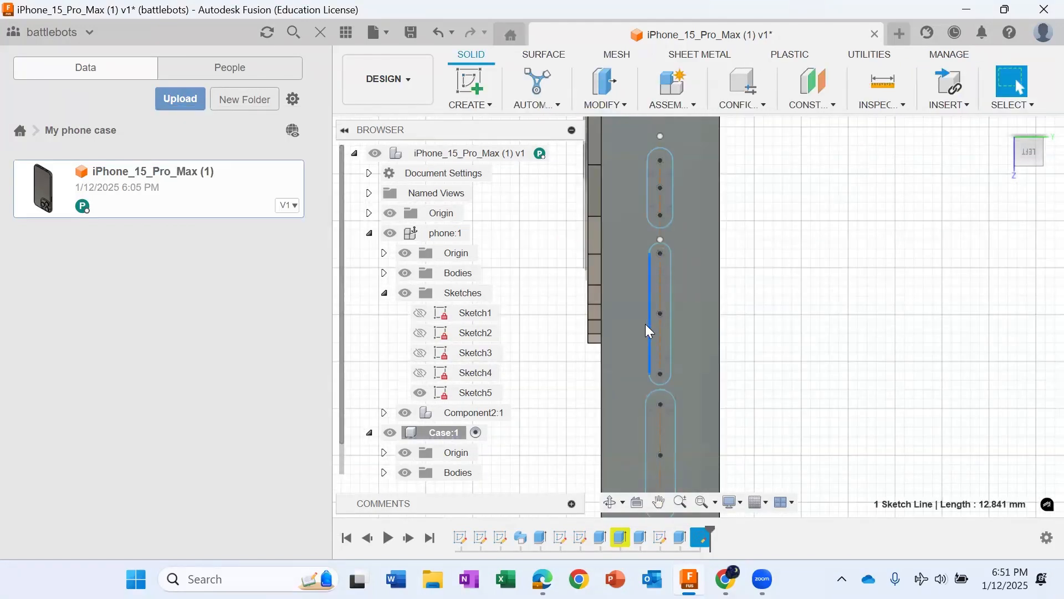
key(Delete)
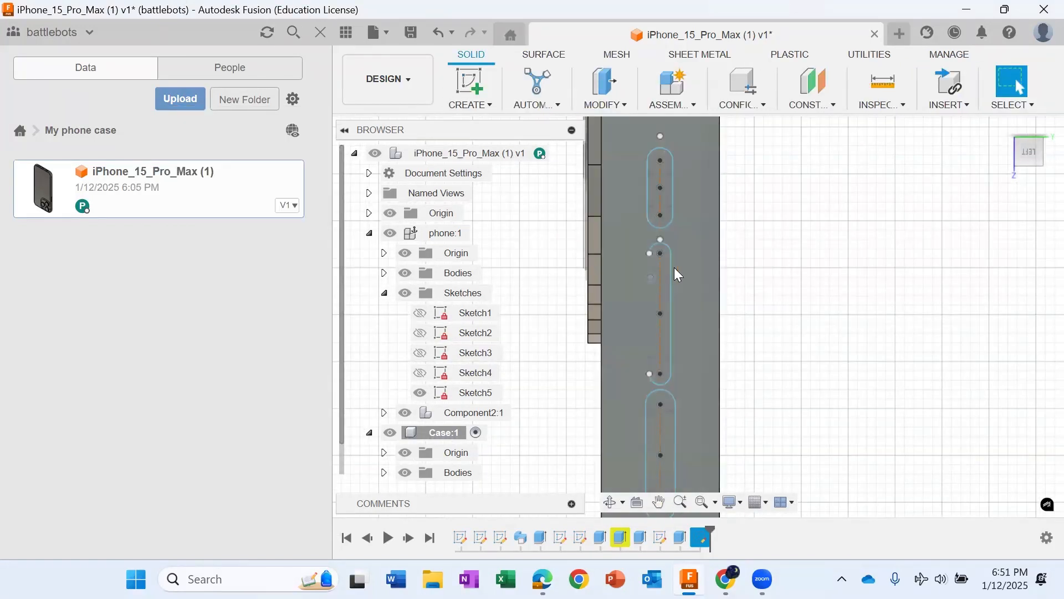
click(666, 244)
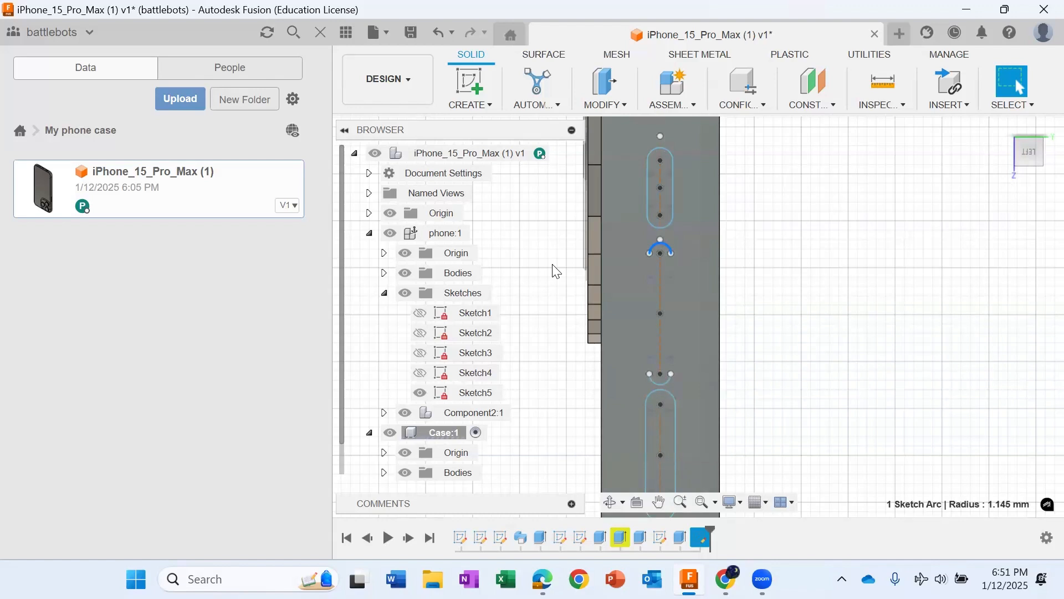
key(Delete)
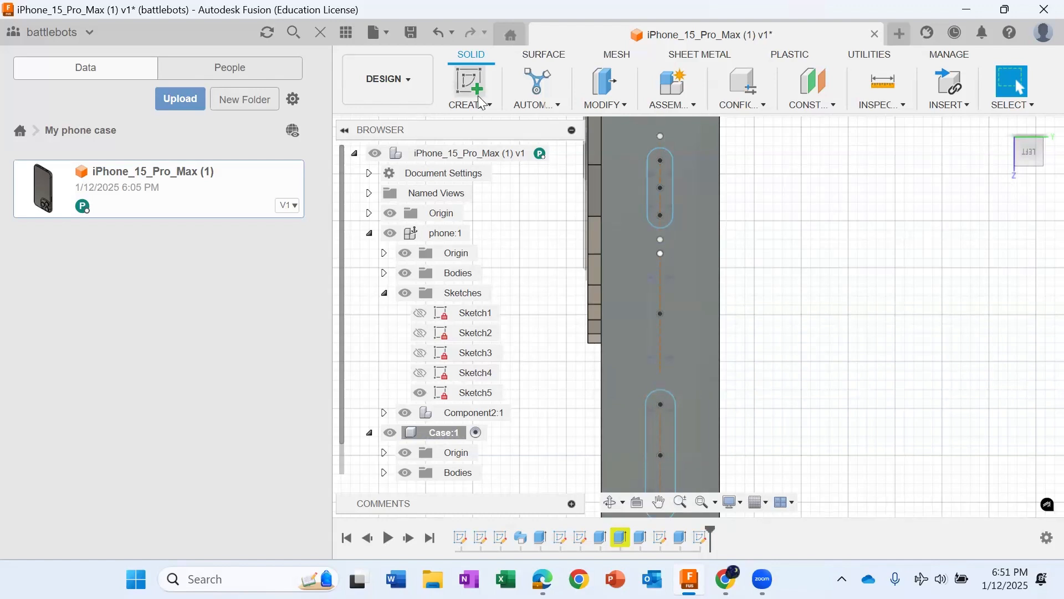
click(485, 105)
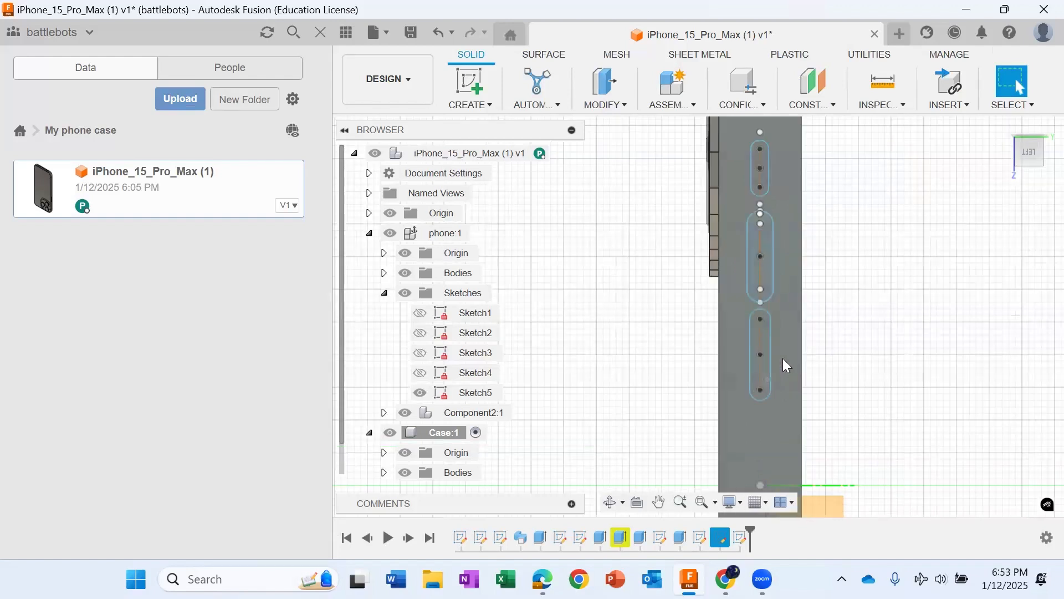
Step: Extrude the three side-button slot profiles -20 mm as a cut into the side of the case
scroll(787, 349, up, 3)
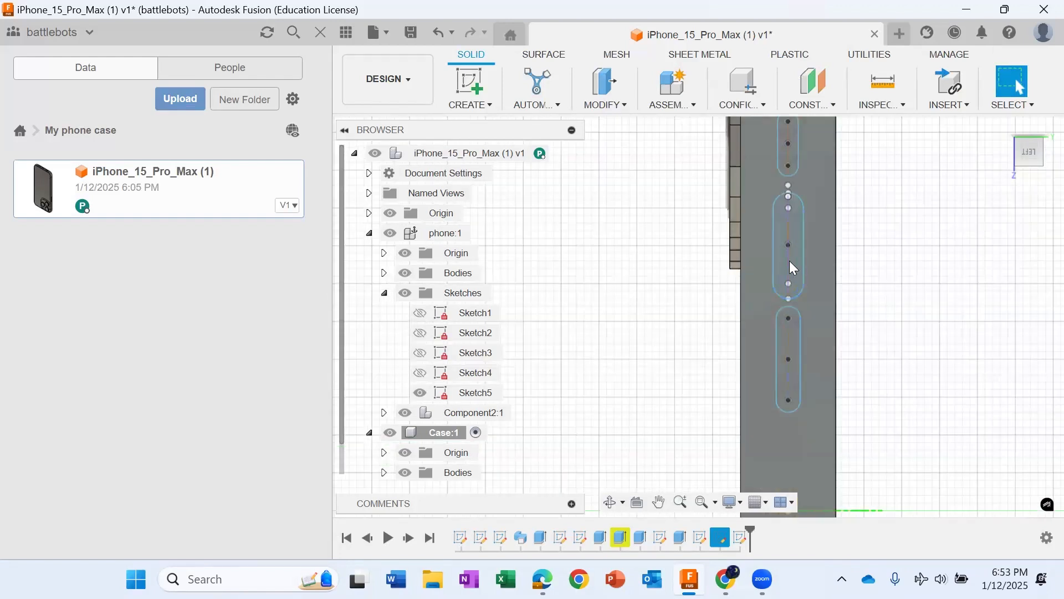
scroll(791, 261, up, 3)
scroll(802, 263, down, 5)
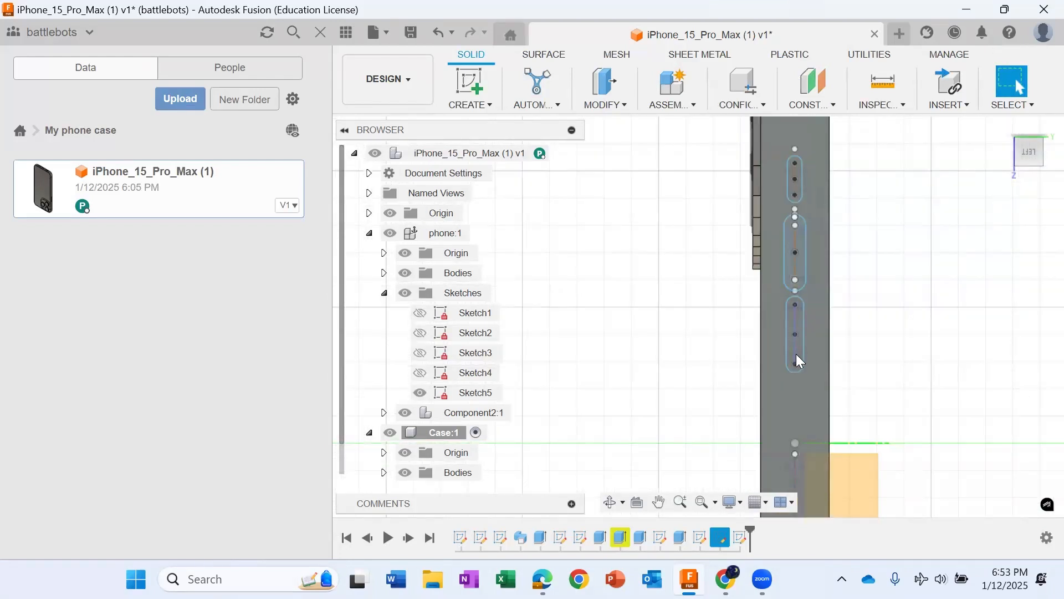
scroll(808, 363, up, 2)
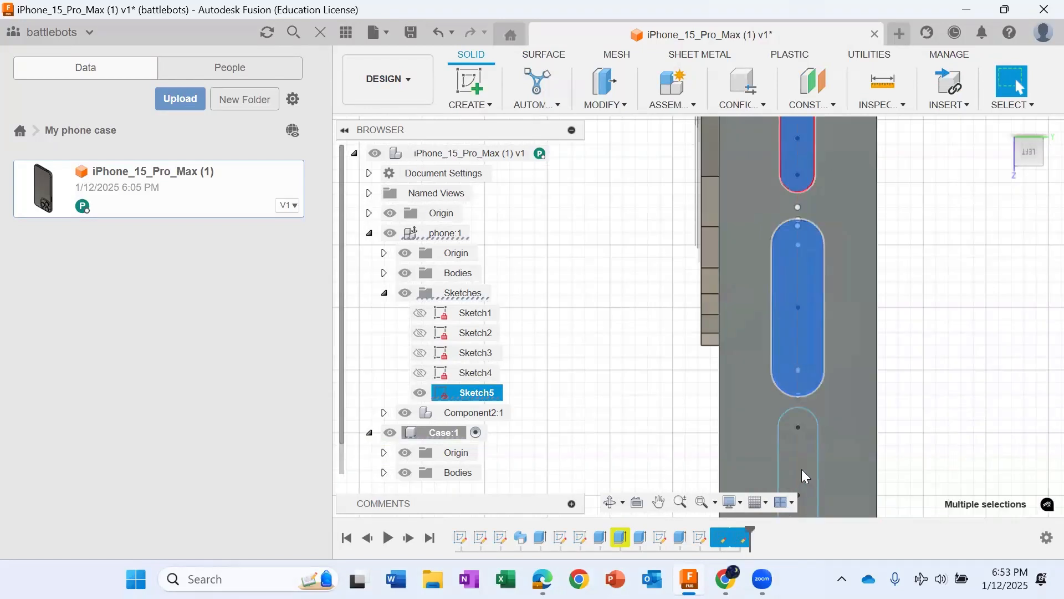
click(805, 475)
scroll(821, 377, down, 5)
key(e)
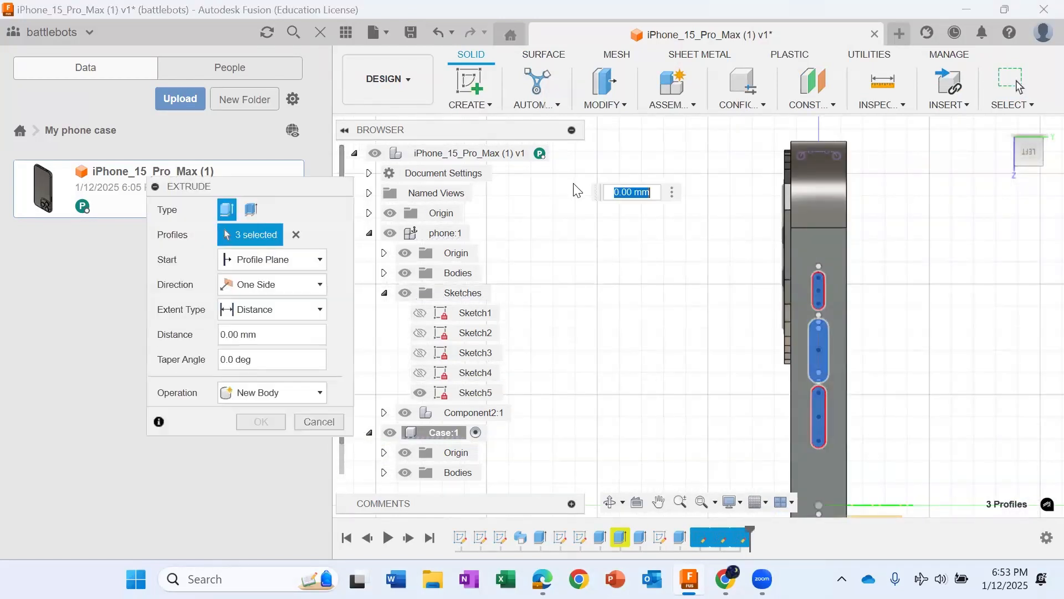
click(302, 393)
click(298, 430)
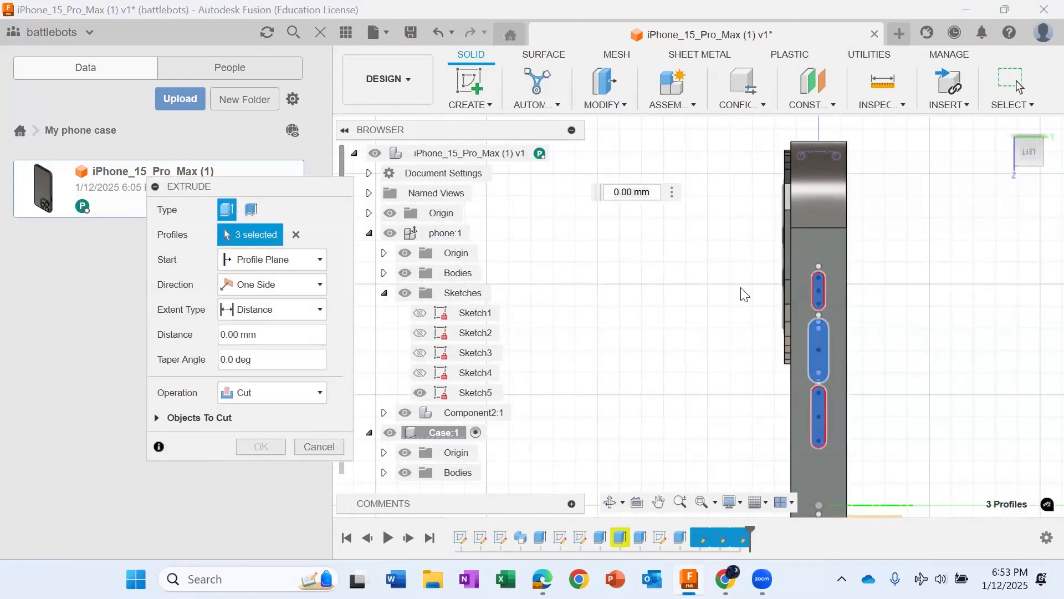
click(1018, 151)
drag(811, 421, 768, 417)
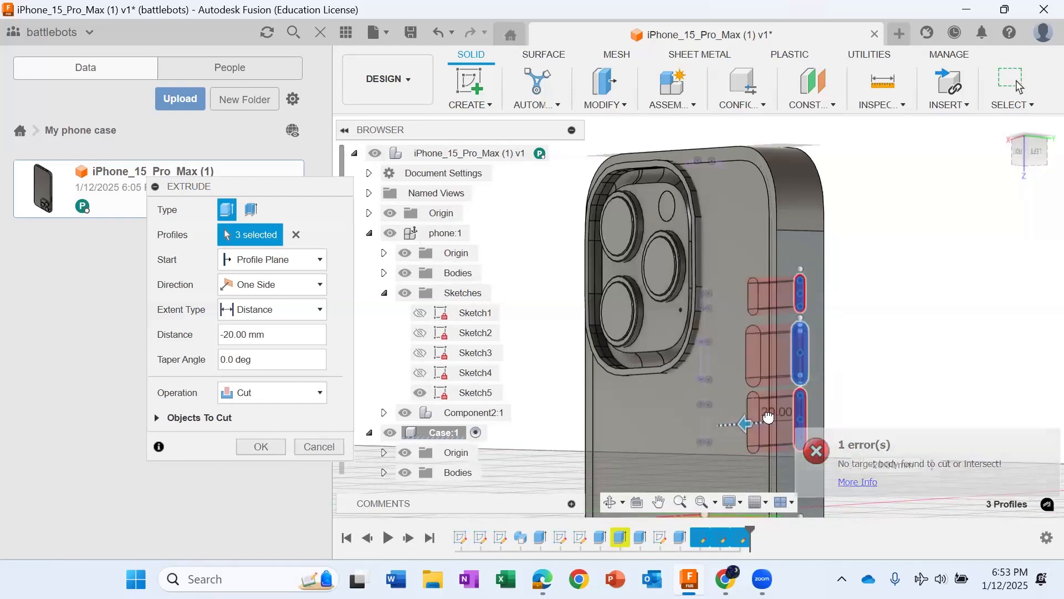
key(Return)
Step: Inspect the side cuts, hide the case and activate the phone component
shift+middle_drag(698, 316, 549, 349)
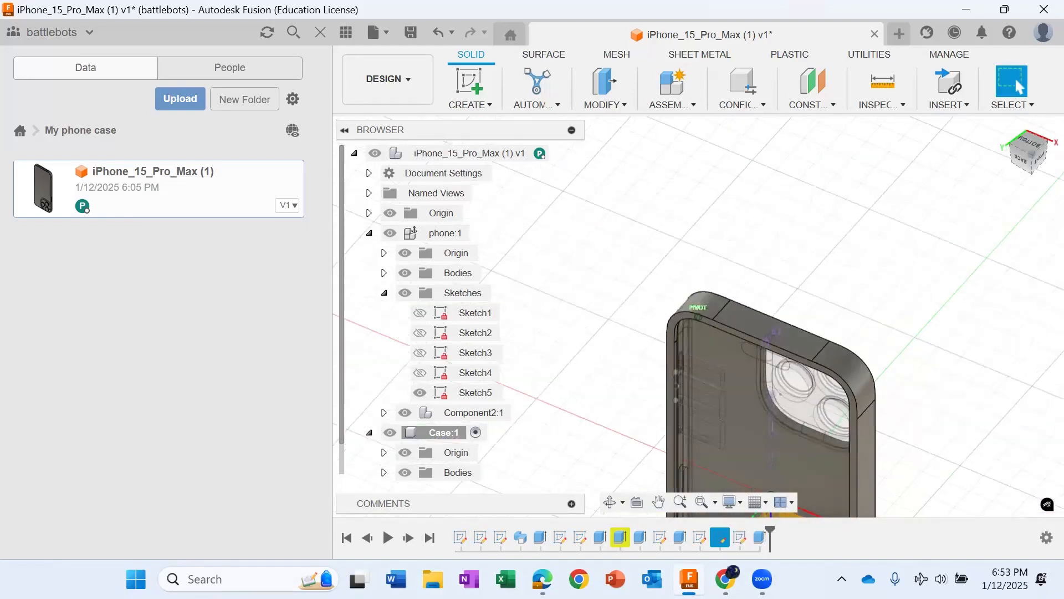
shift+middle_drag(814, 399, 834, 310)
scroll(842, 327, down, 4)
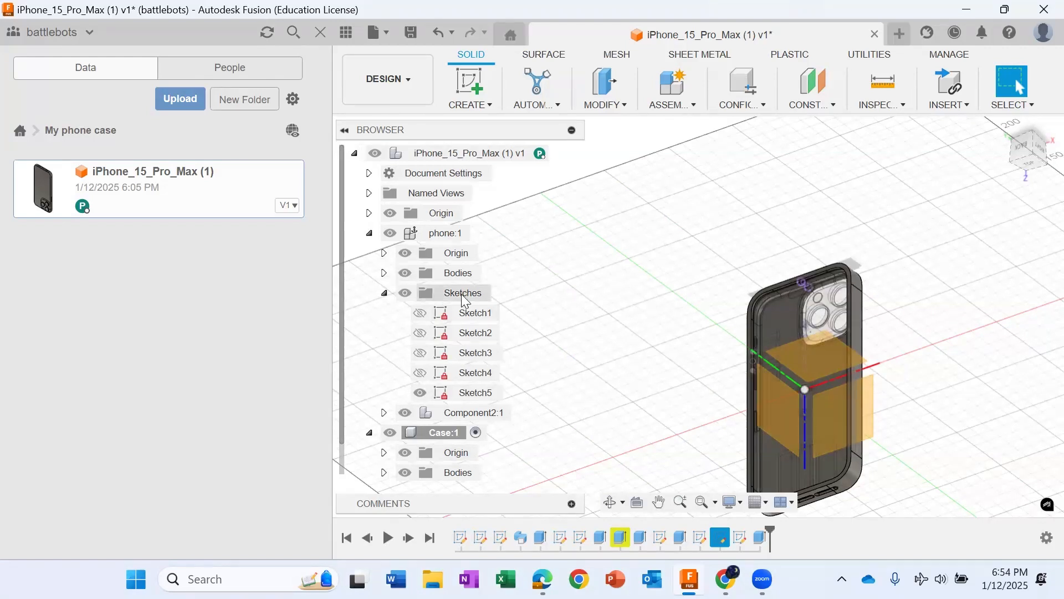
click(369, 233)
click(390, 252)
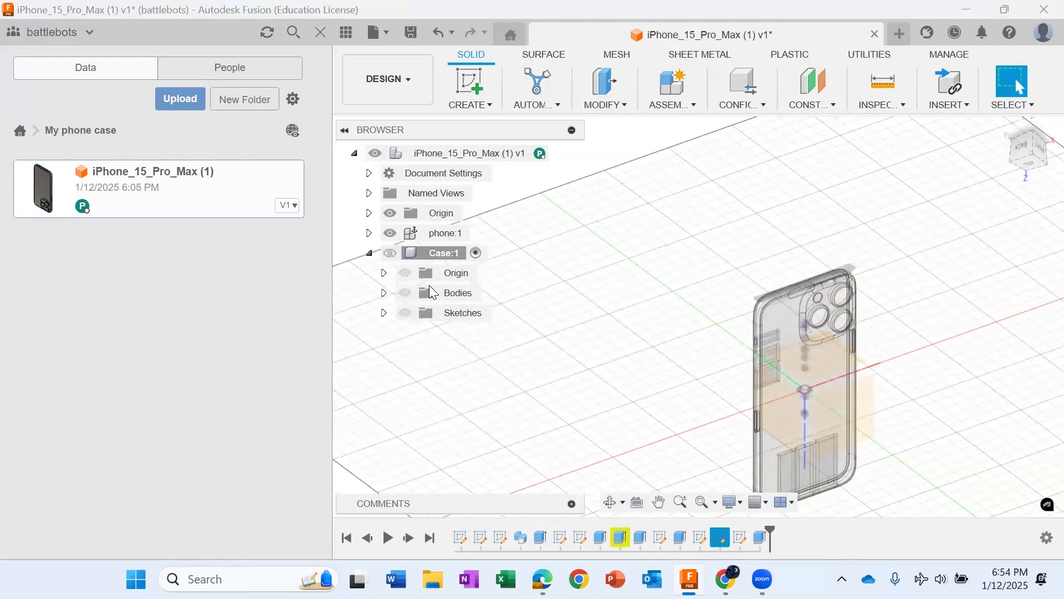
click(481, 233)
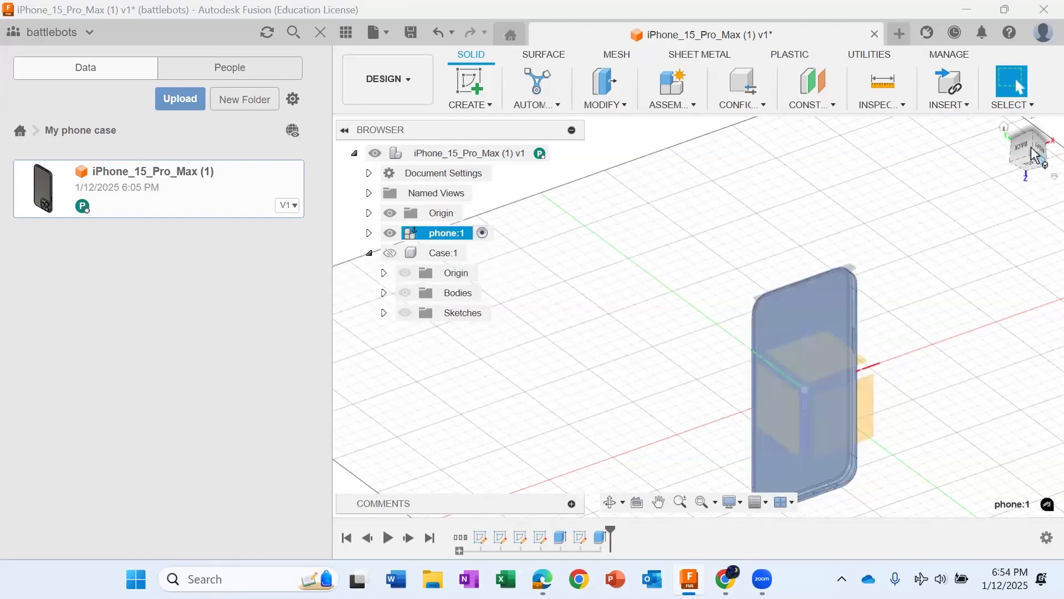
drag(1035, 154, 967, 377)
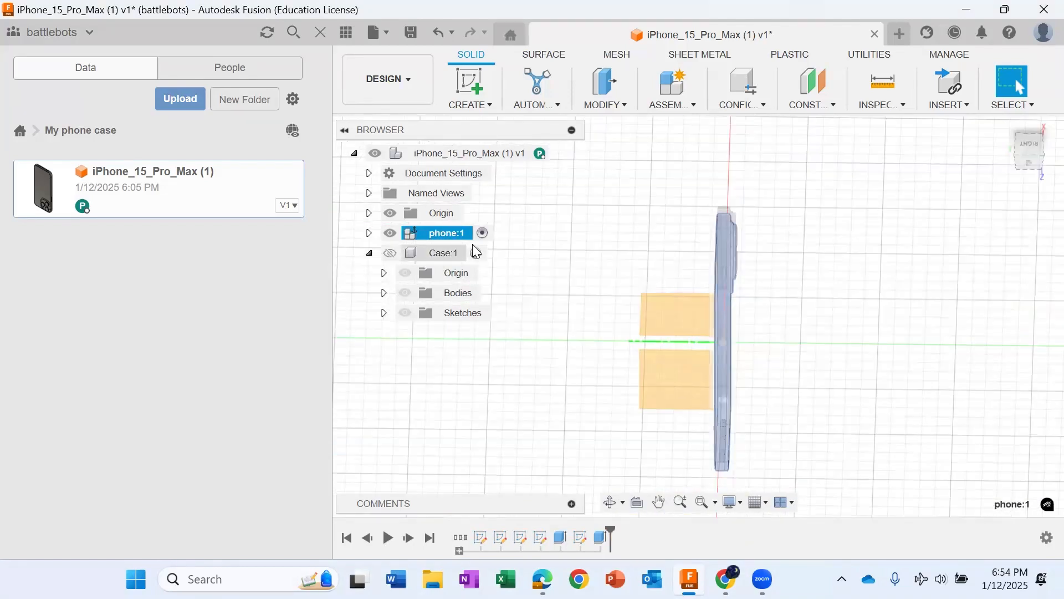
Step: With the case hidden, create a sketch on the face of the long button on the phone's opposite side
click(476, 253)
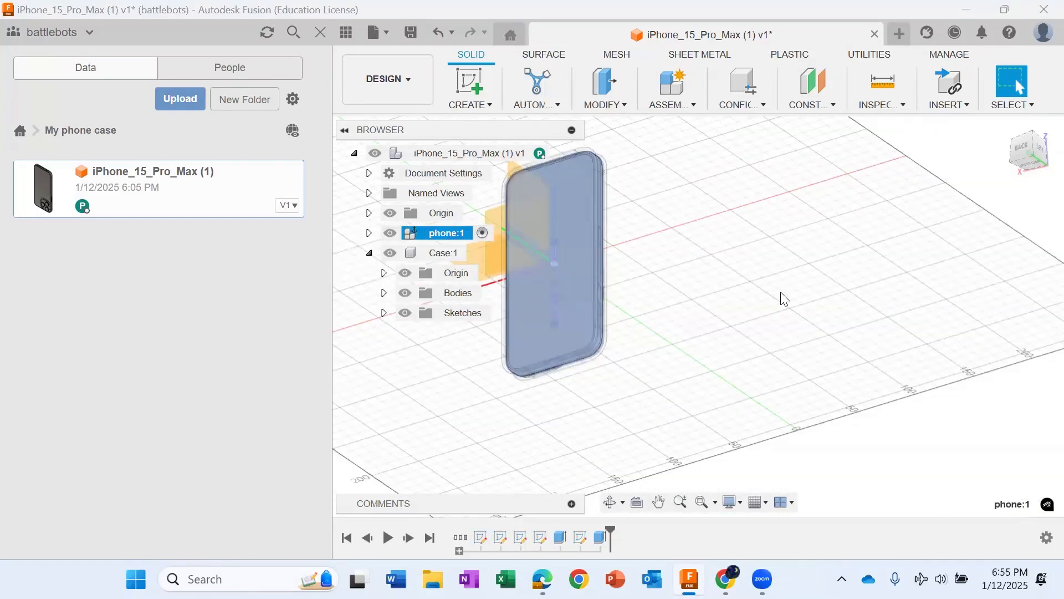
drag(1016, 165, 733, 230)
scroll(733, 230, up, 8)
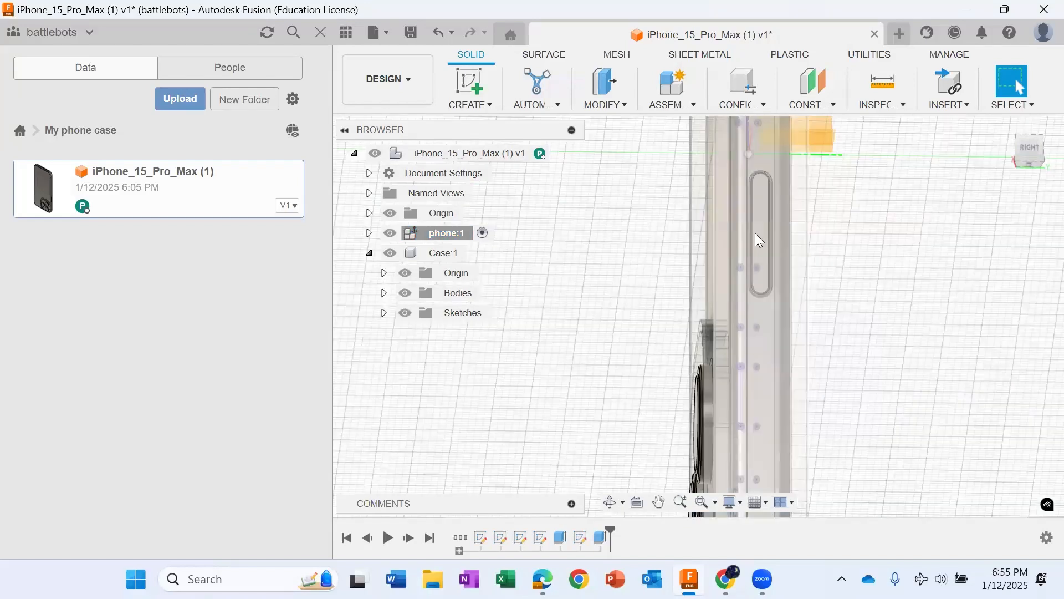
click(390, 253)
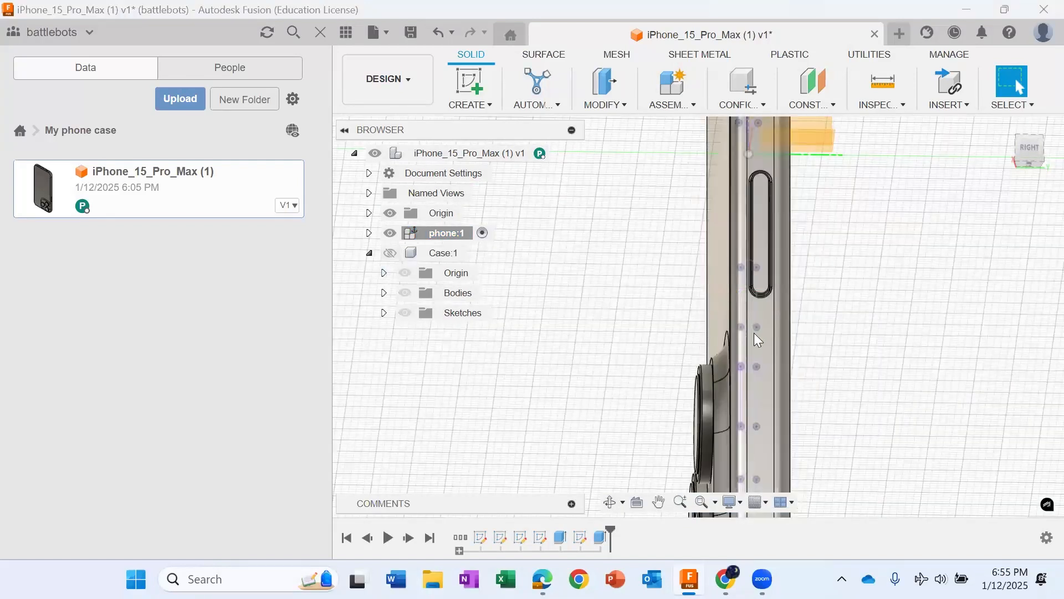
scroll(760, 232, up, 2)
click(761, 234)
scroll(760, 233, down, 4)
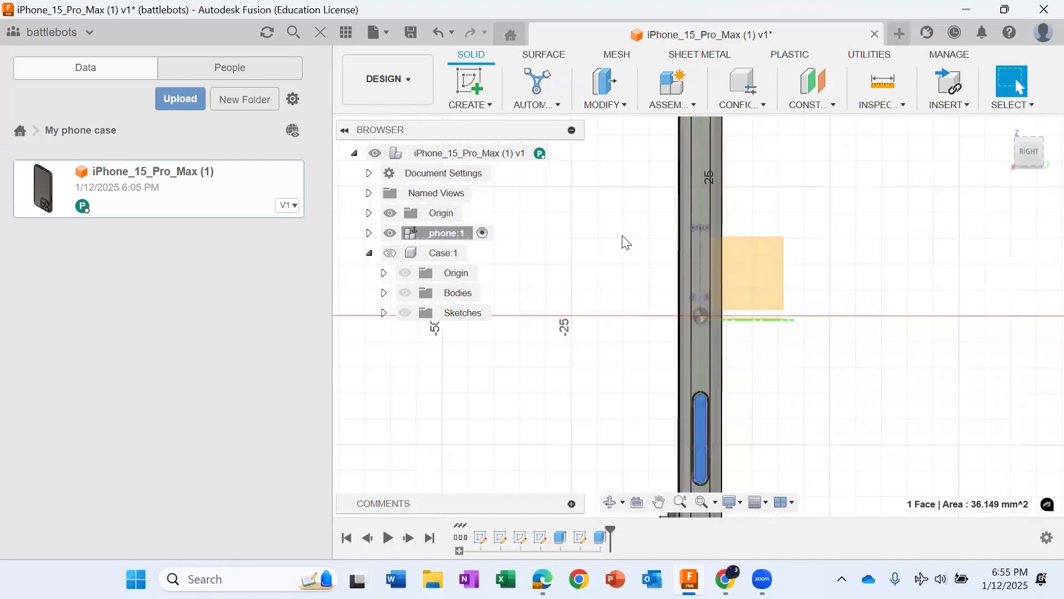
click(451, 274)
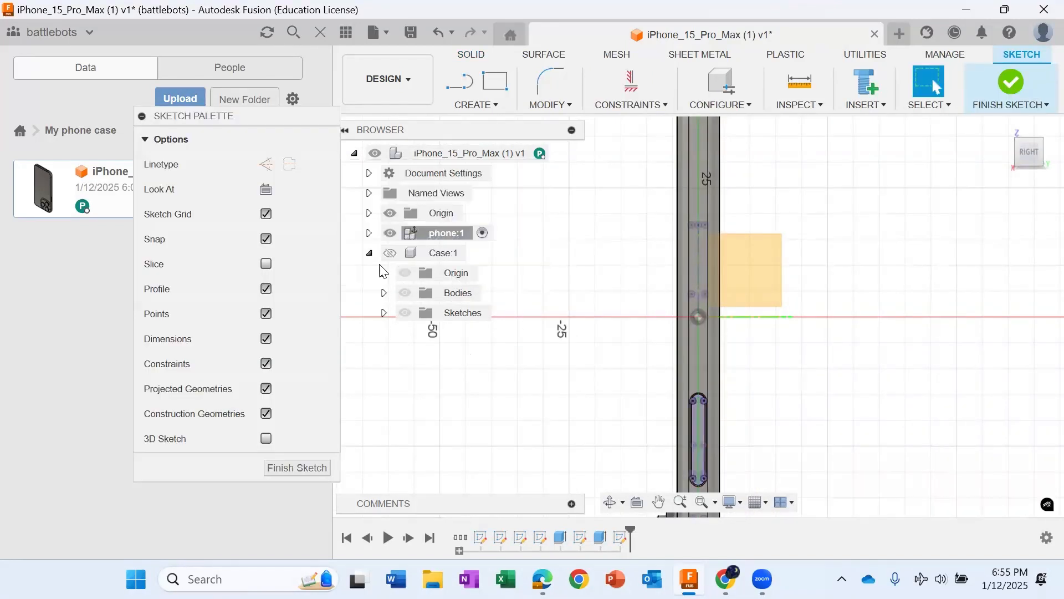
Step: Hide Sketch5 of the phone component, then show and activate the Case component
click(369, 233)
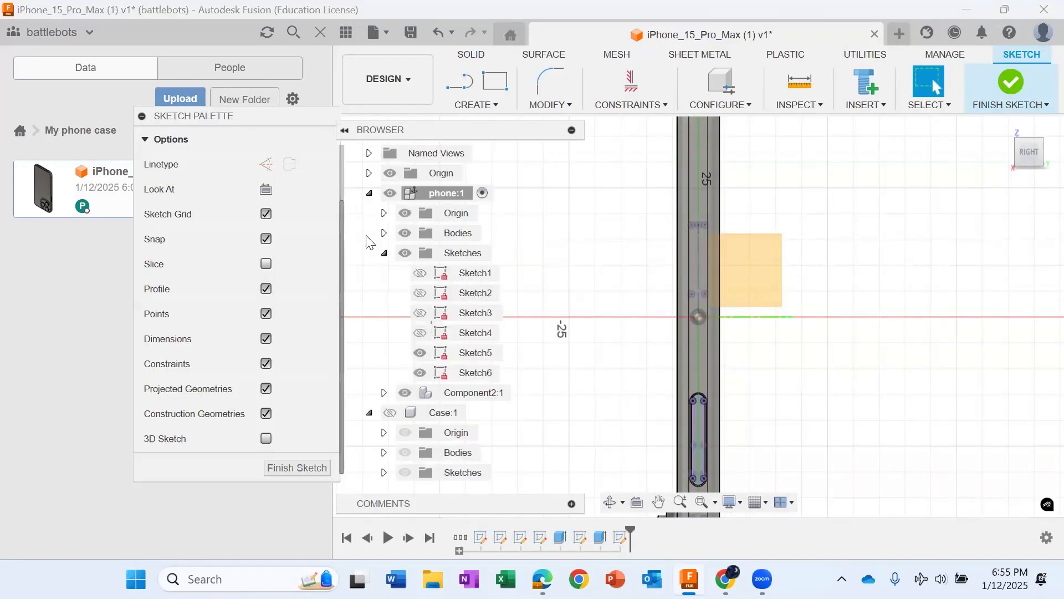
click(420, 372)
click(391, 413)
click(390, 413)
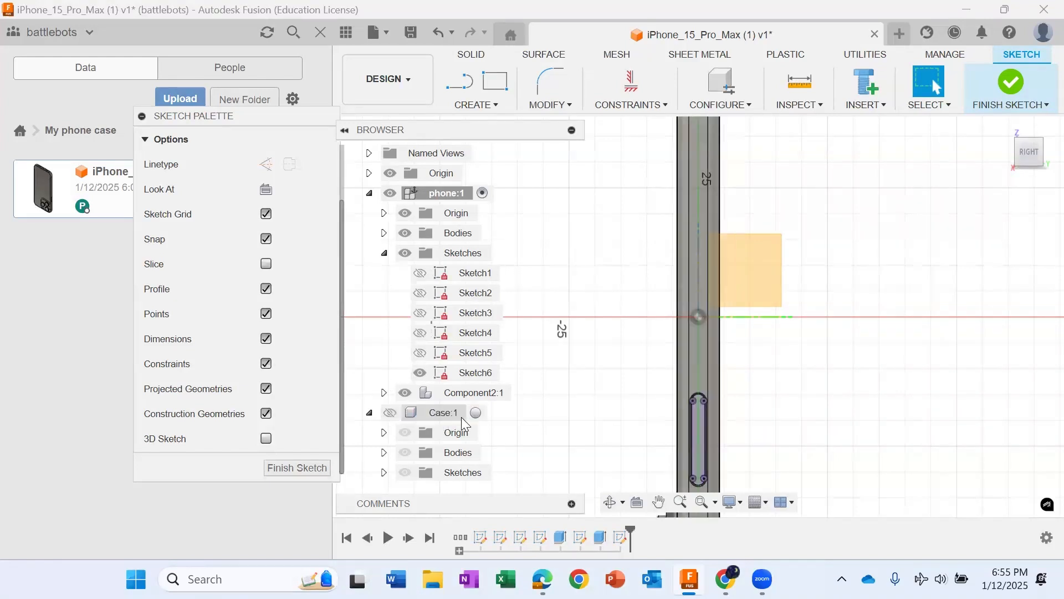
click(475, 412)
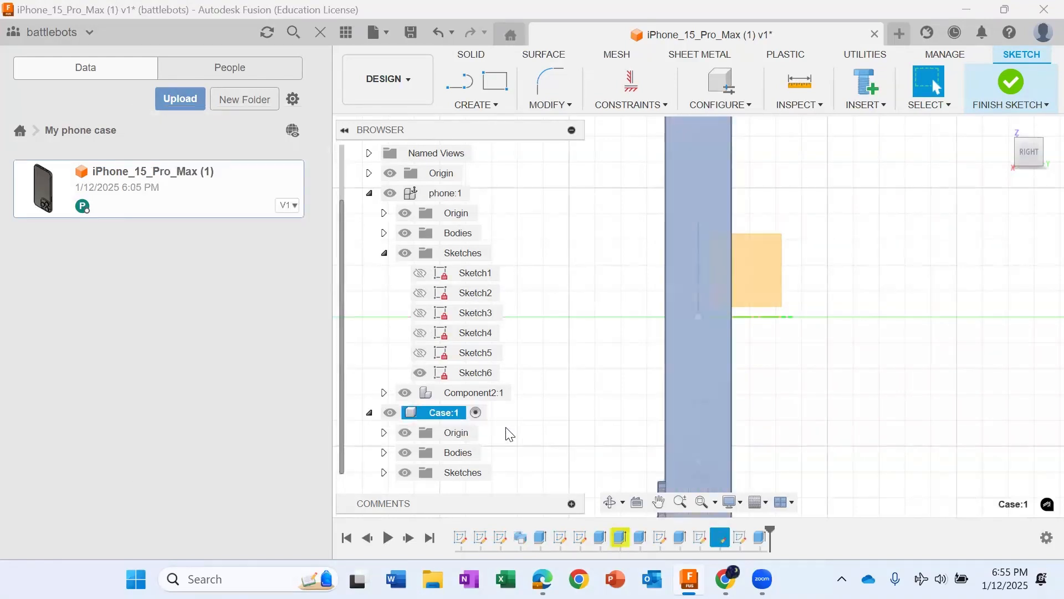
Step: Start a sketch on the case's outer side face that covers the phone's single long button
scroll(802, 372, down, 5)
drag(1038, 151, 1062, 132)
shift+middle_drag(976, 409, 845, 411)
scroll(766, 398, up, 10)
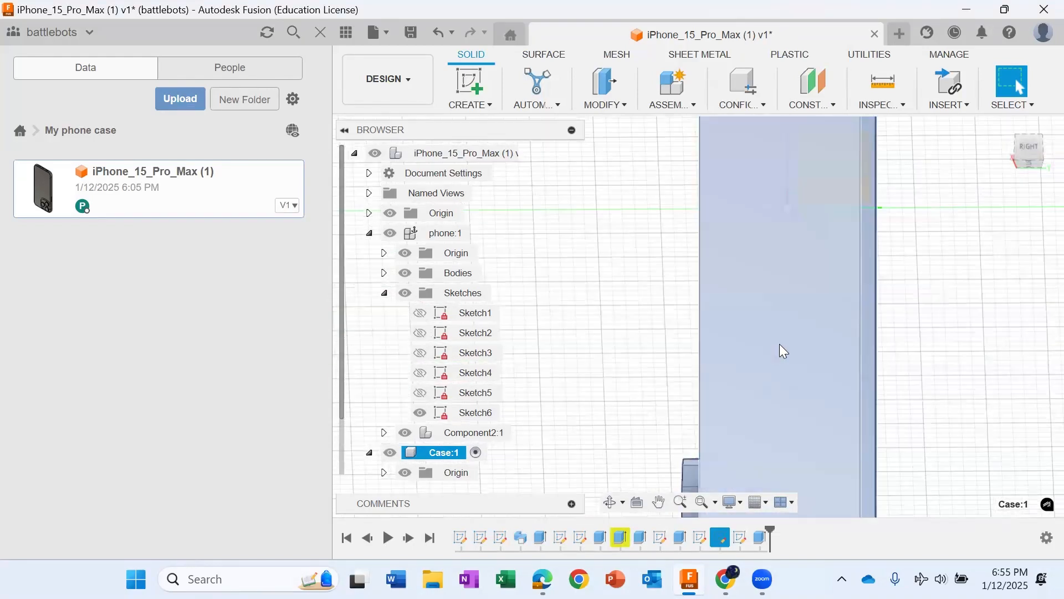
scroll(791, 299, down, 7)
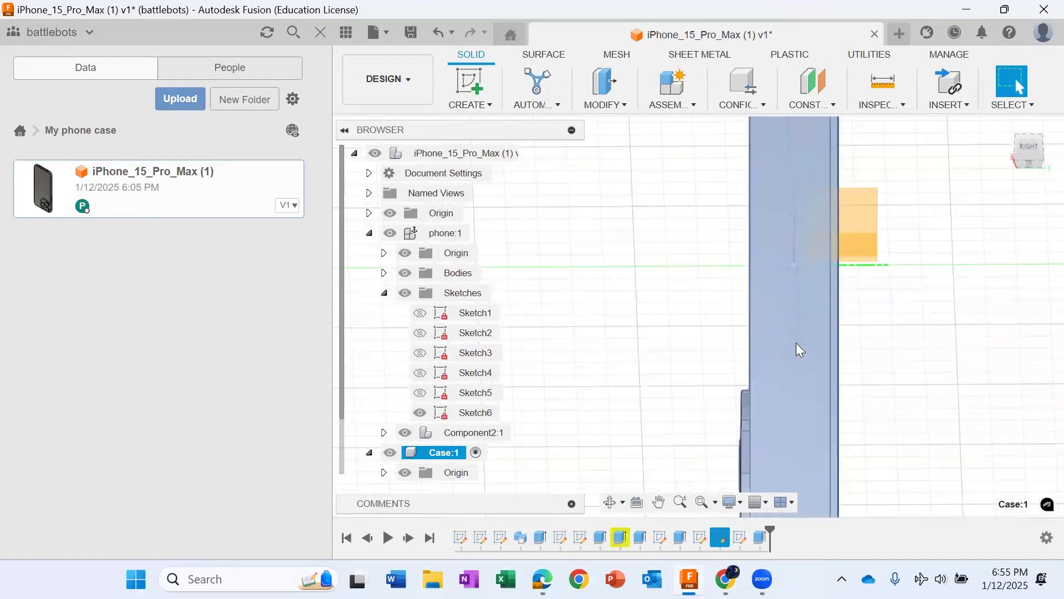
scroll(782, 371, up, 5)
click(470, 83)
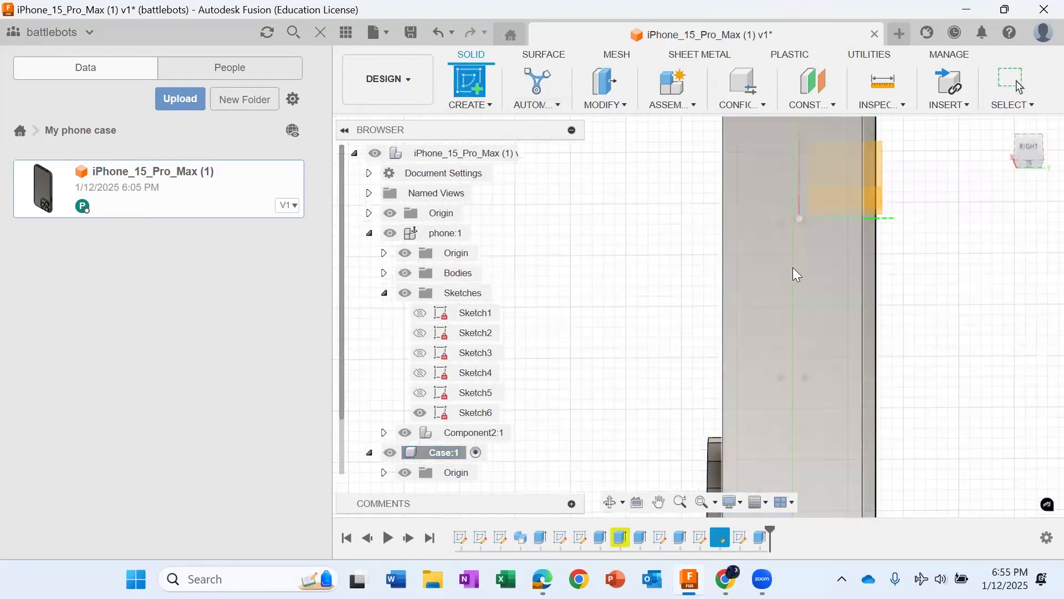
click(679, 404)
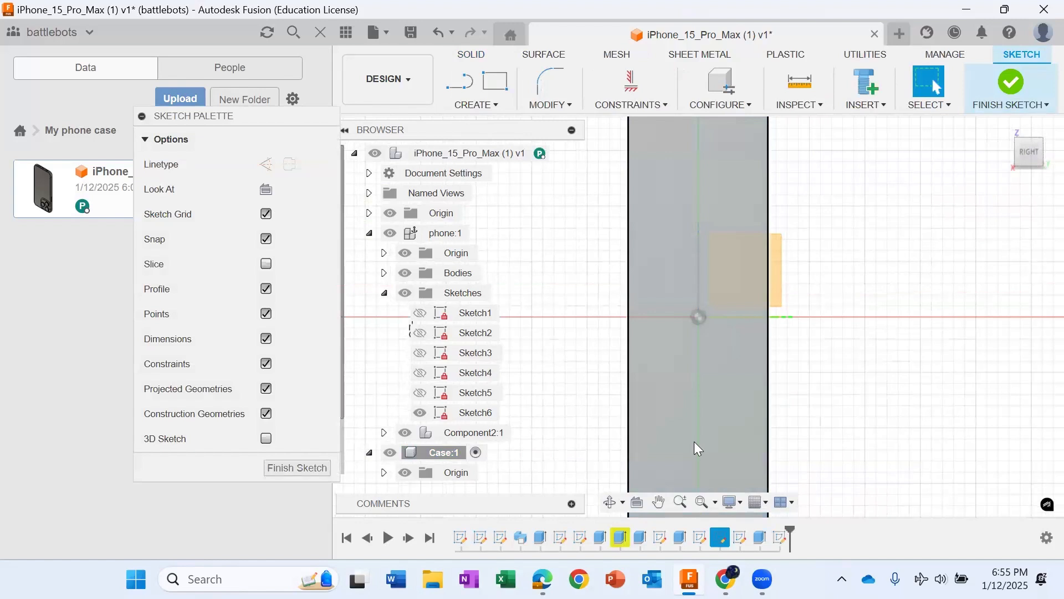
Step: Draw a vertical center-point slot on the axis of the case side, centered on the long button and larger than it
click(501, 108)
mouse_move(554, 223)
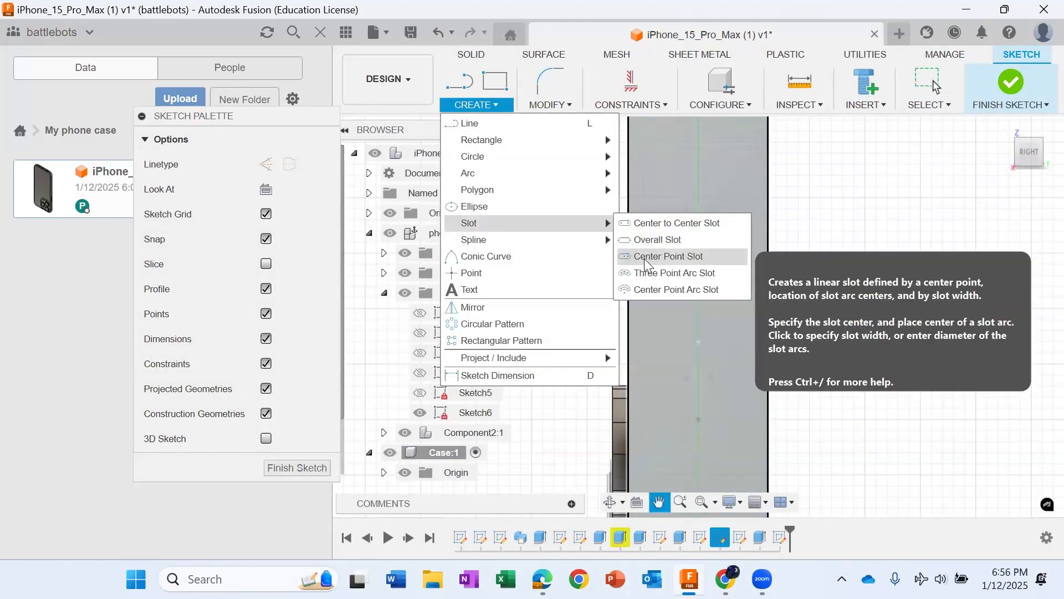
click(647, 258)
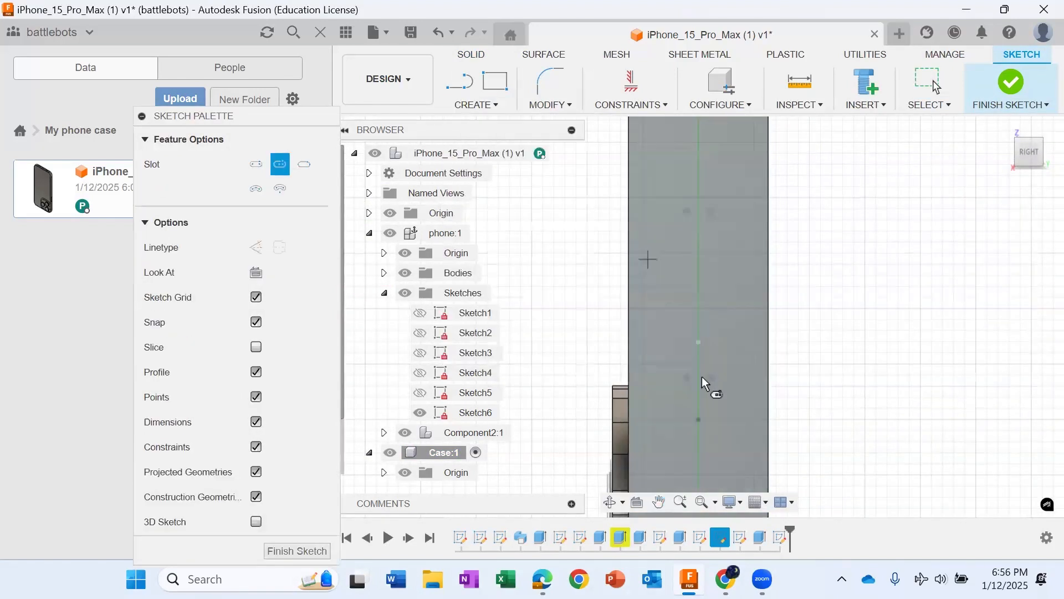
click(698, 286)
click(698, 411)
click(719, 423)
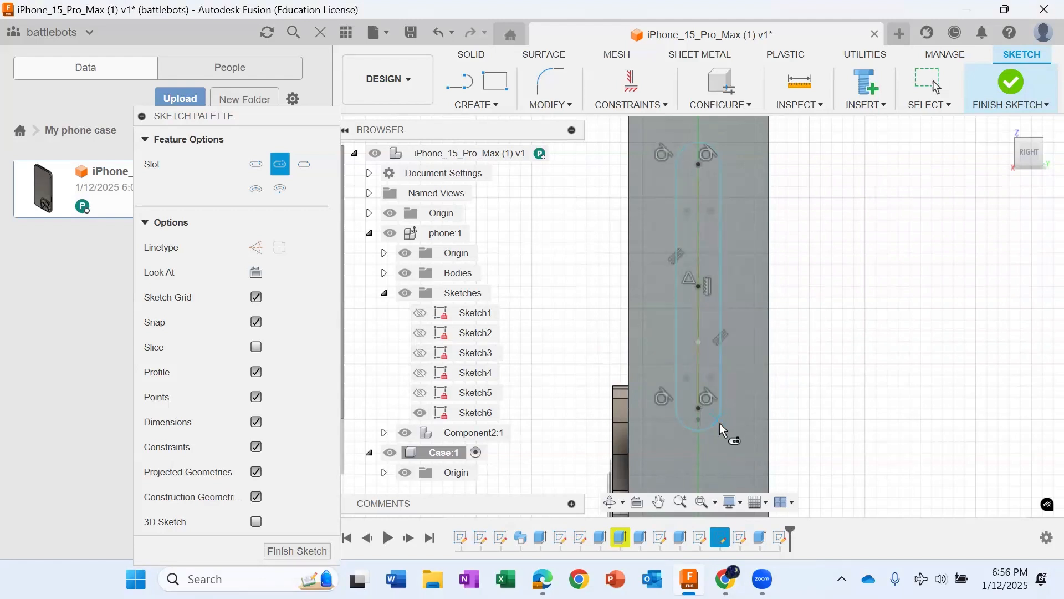
key(Escape)
Step: Extrude the slot profile -11 mm as a cut to open the case side at the long button
scroll(698, 225, down, 1)
click(696, 244)
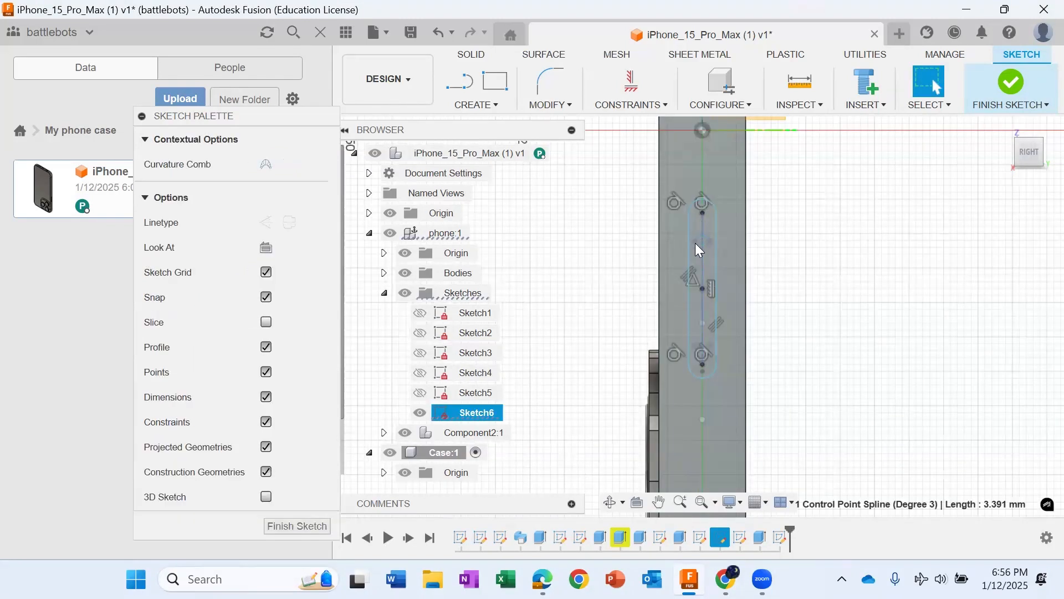
click(701, 223)
click(694, 225)
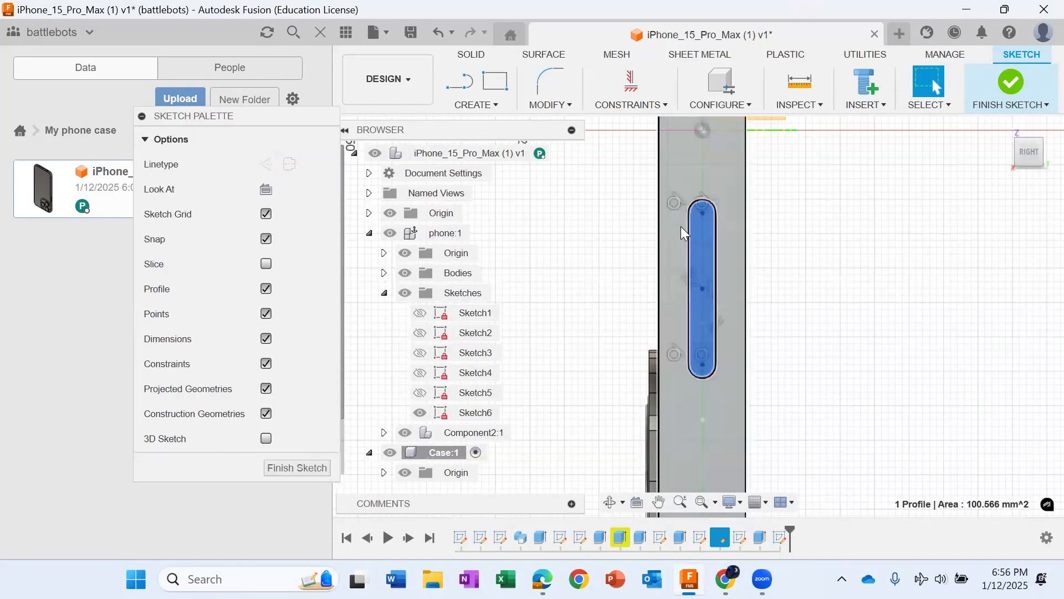
key(e)
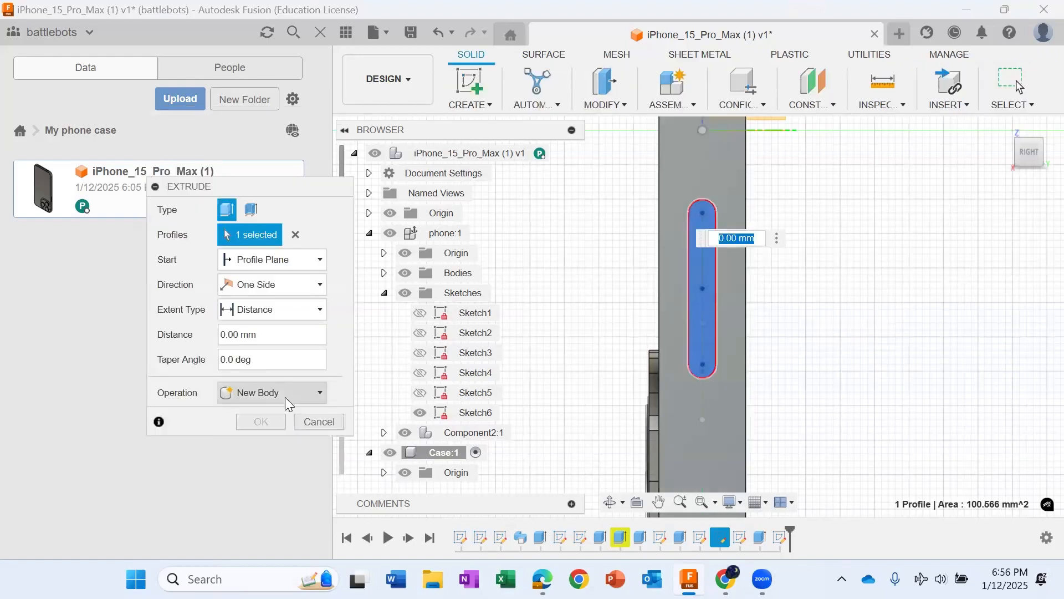
click(285, 397)
click(280, 429)
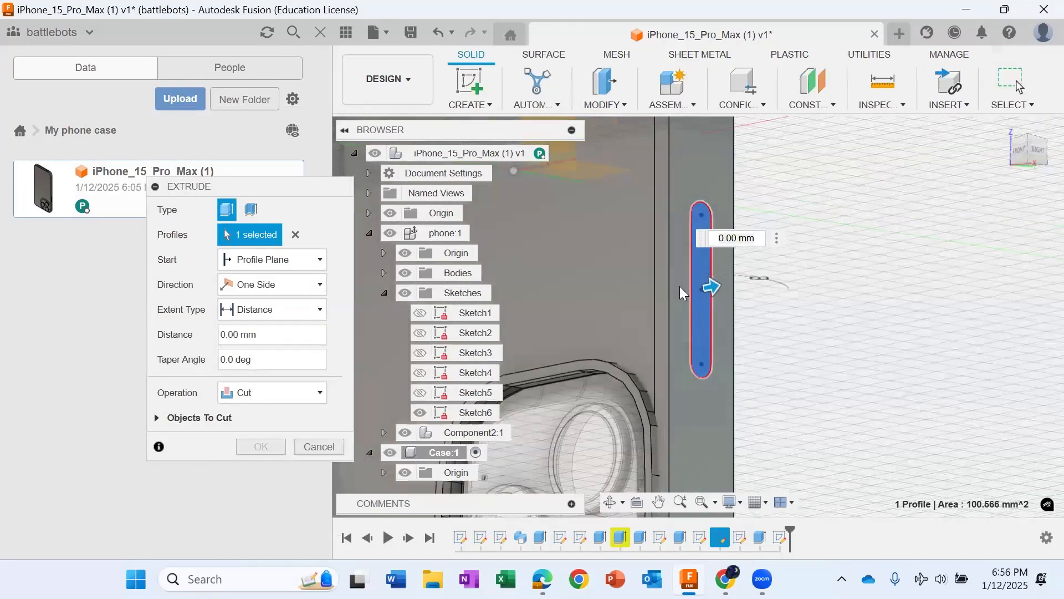
drag(709, 287, 658, 288)
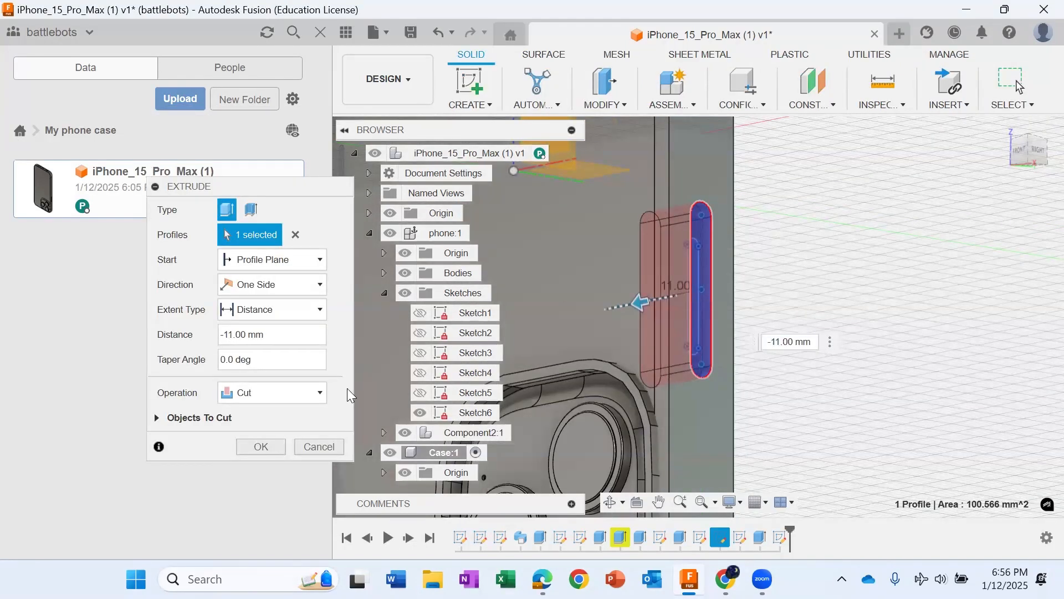
key(Return)
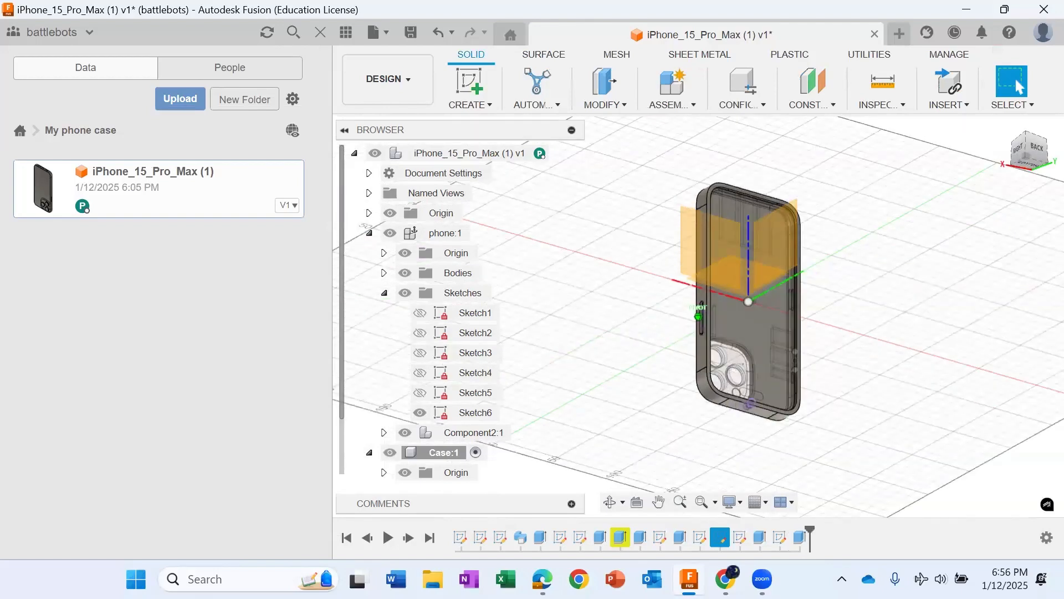
mouse_move(698, 316)
shift+middle_down()
mouse_move(759, 346)
mouse_move(812, 343)
mouse_move(884, 302)
mouse_move(880, 288)
shift+middle_up()
scroll(598, 243, up, 5)
scroll(580, 291, down, 2)
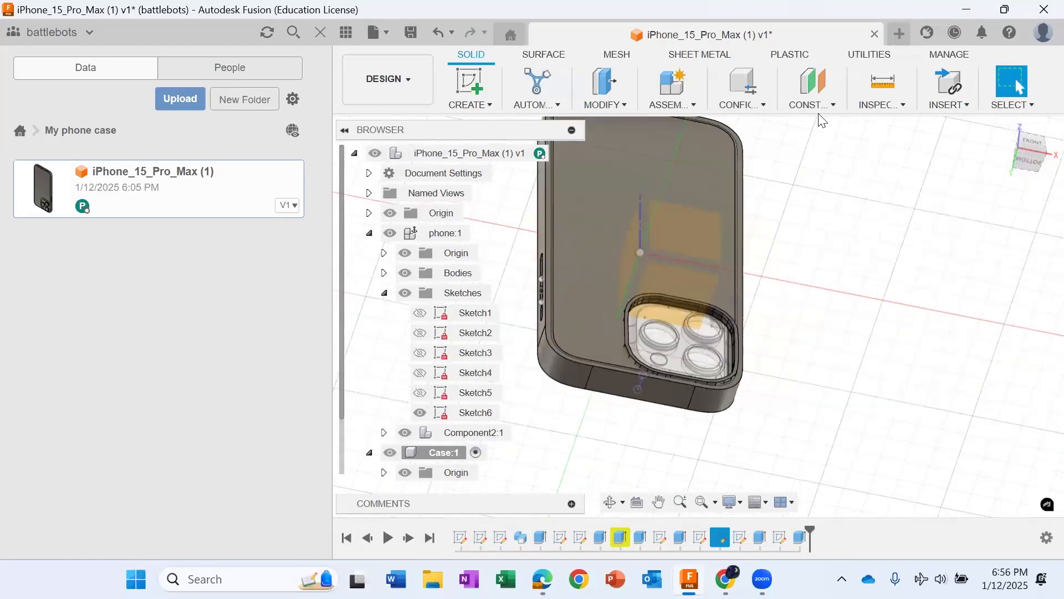
scroll(566, 358, up, 3)
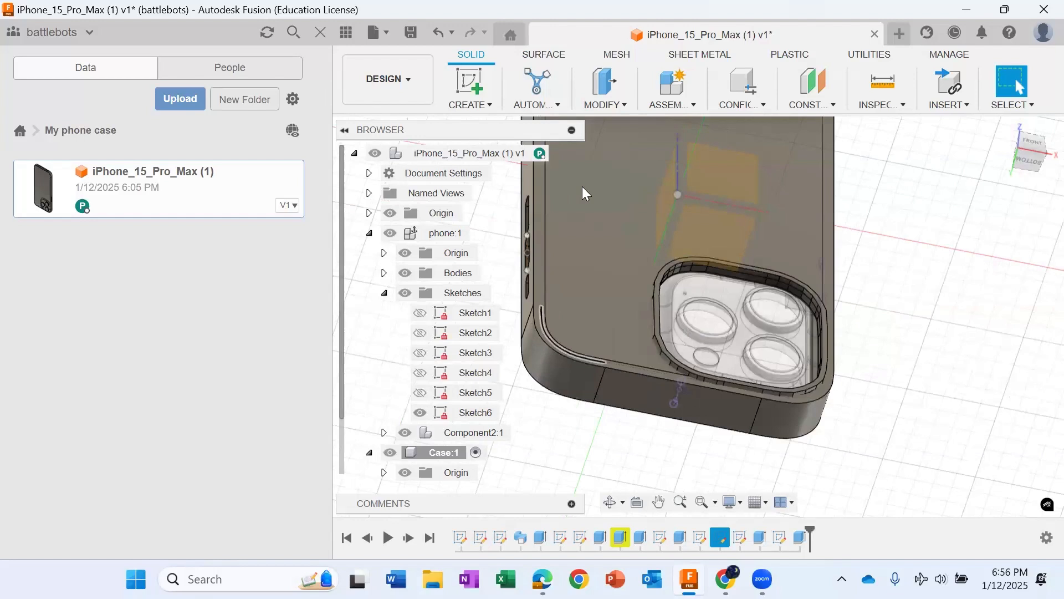
click(606, 83)
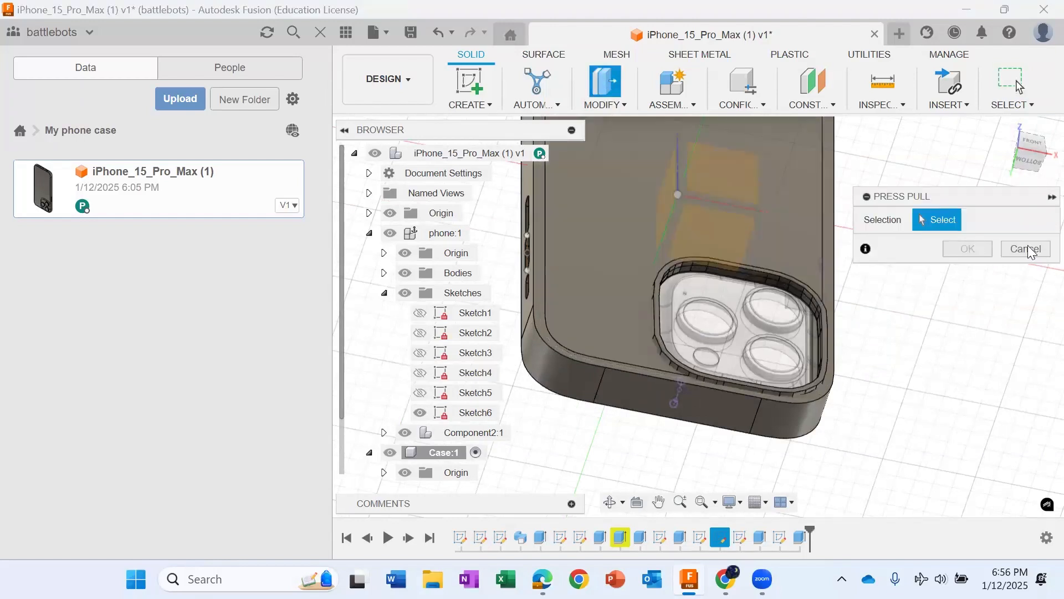
click(1025, 248)
scroll(454, 351, down, 1)
scroll(559, 340, up, 2)
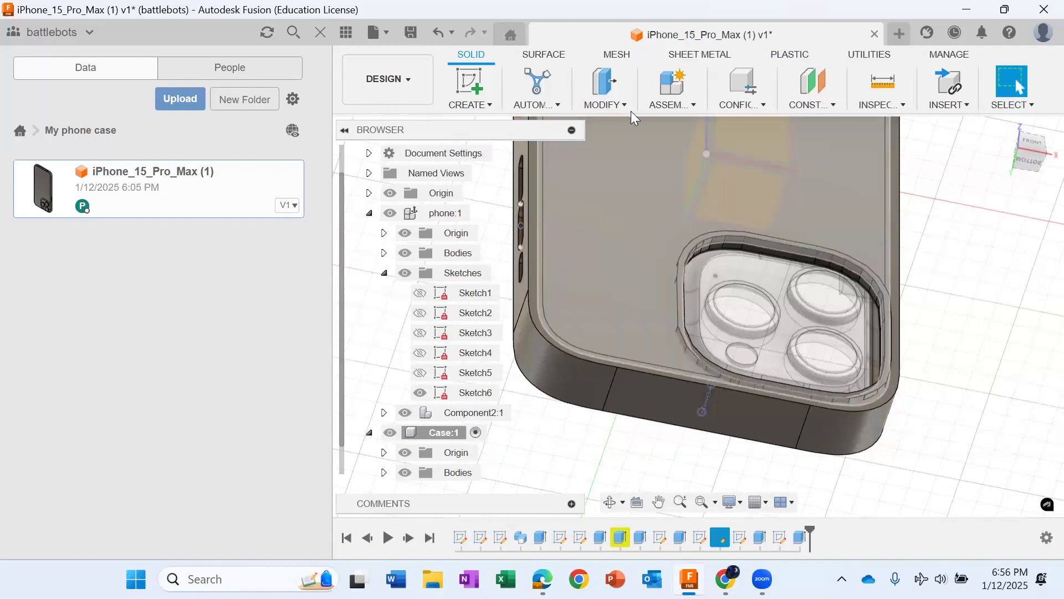
click(607, 93)
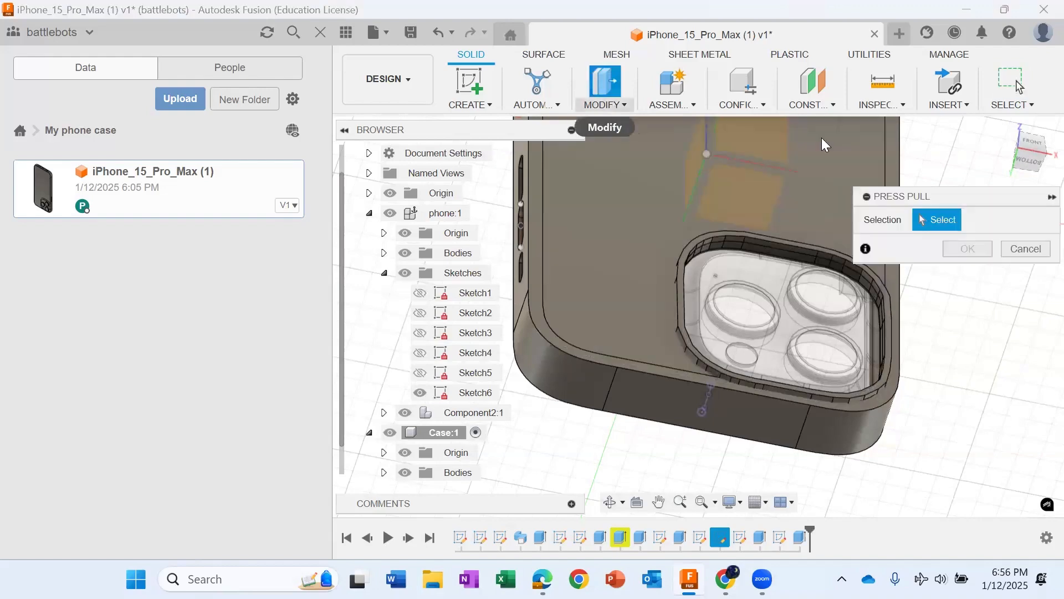
click(470, 83)
click(533, 284)
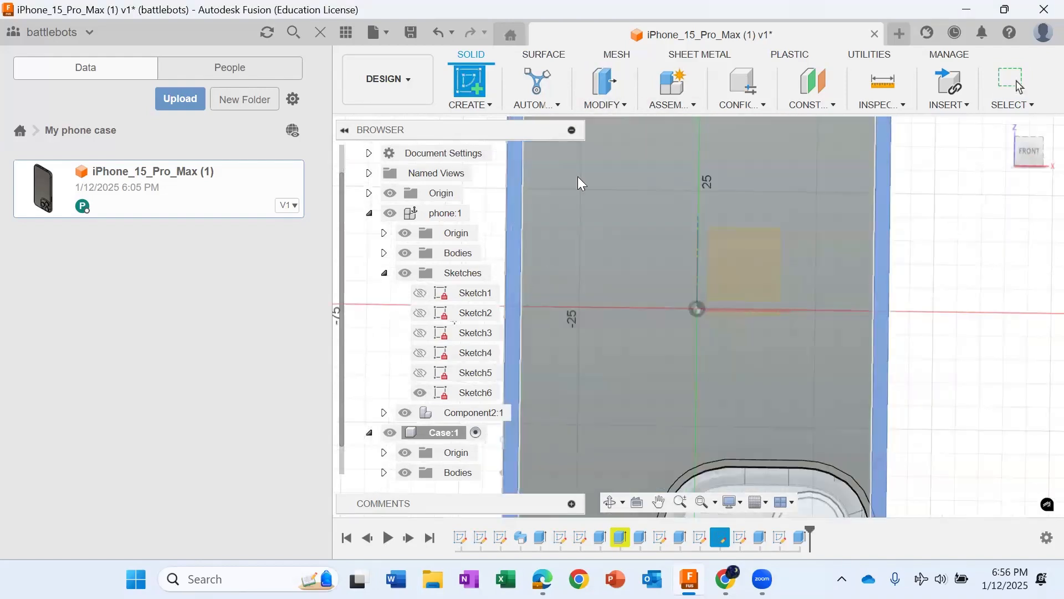
click(1008, 83)
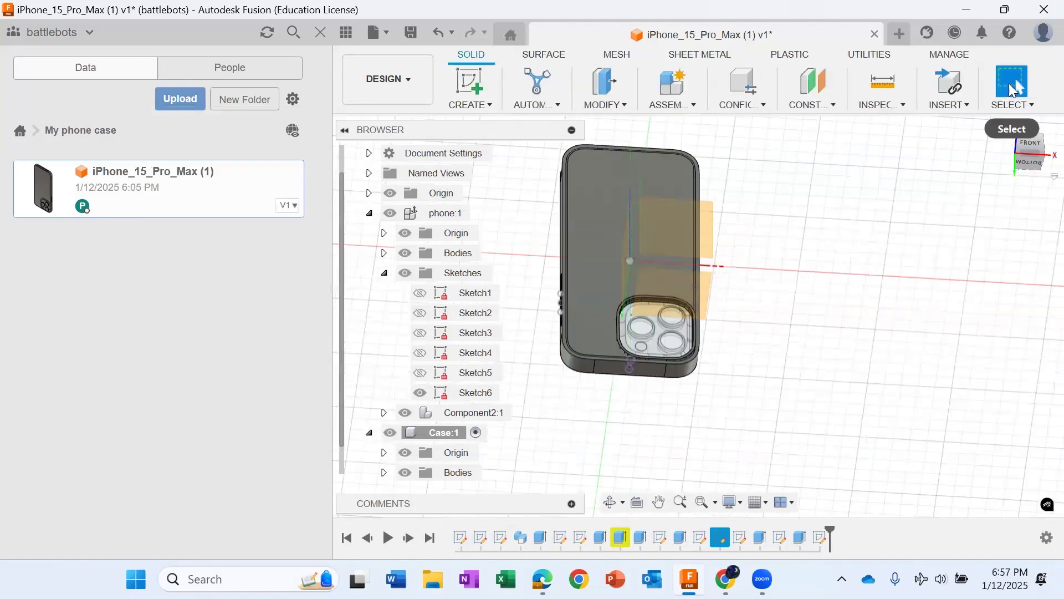
Step: Fillet the outer edge loop around the back of the case with a 2 mm radius
click(619, 96)
click(623, 106)
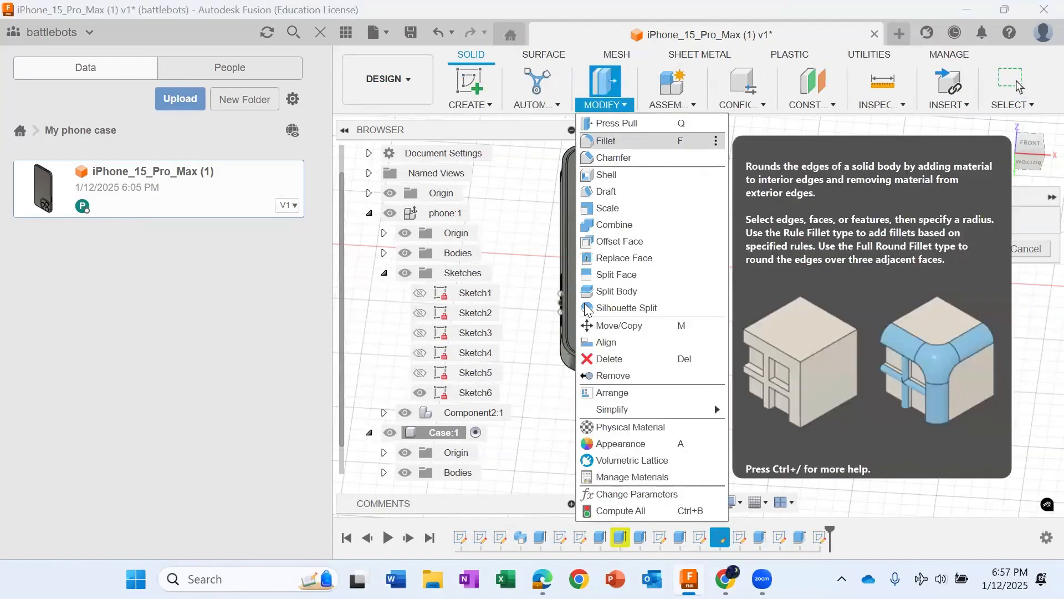
click(610, 138)
scroll(555, 344, up, 5)
scroll(546, 345, up, 2)
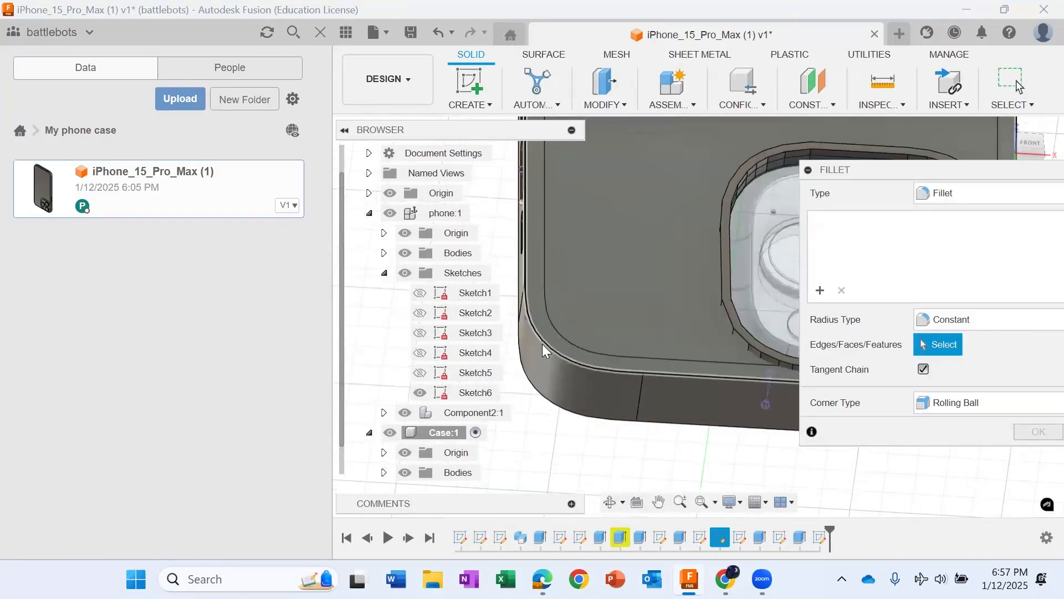
click(548, 340)
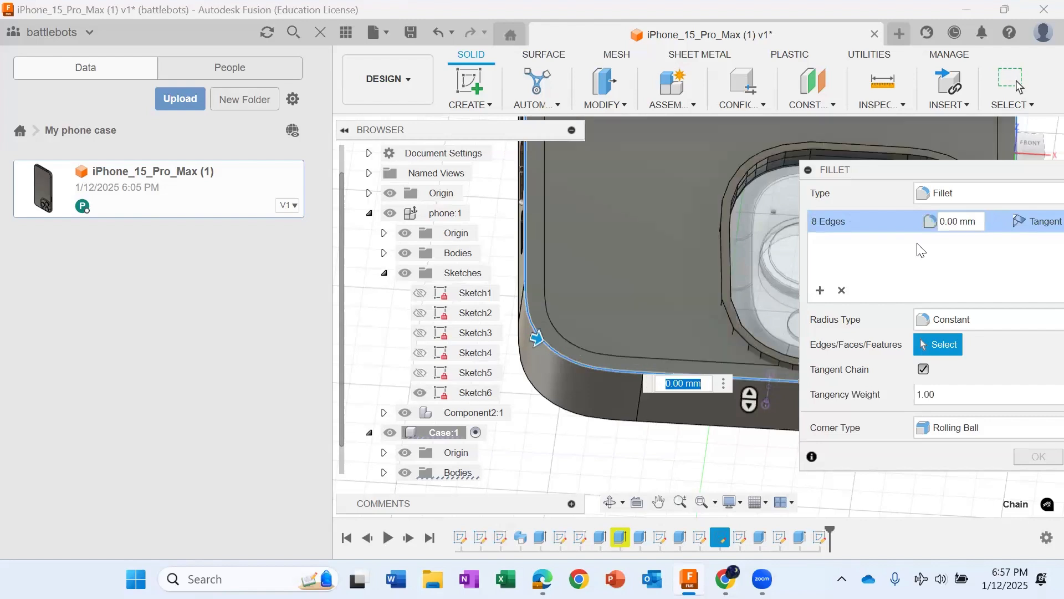
click(943, 222)
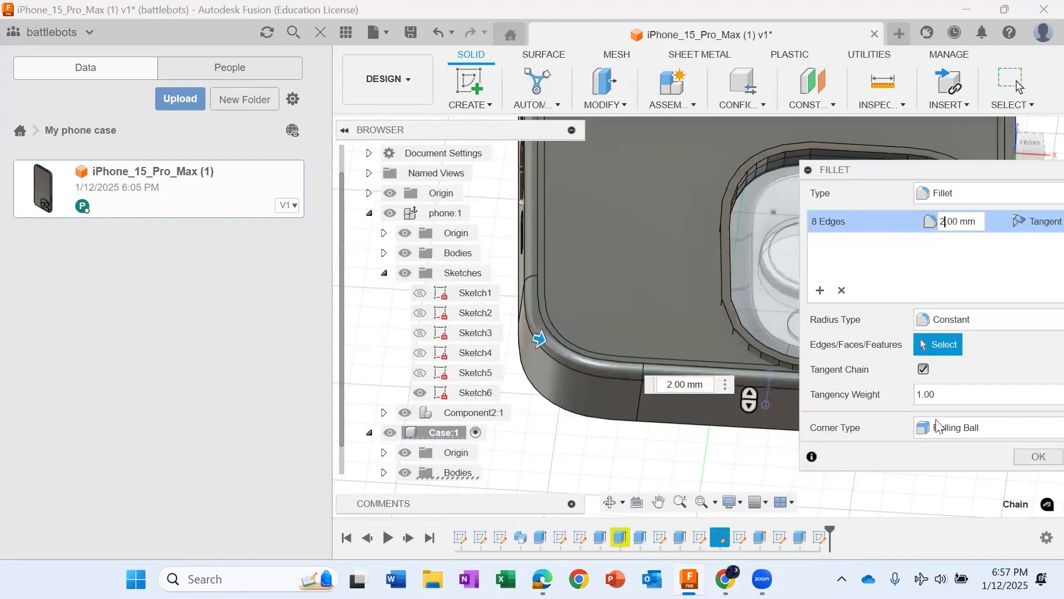
key(Return)
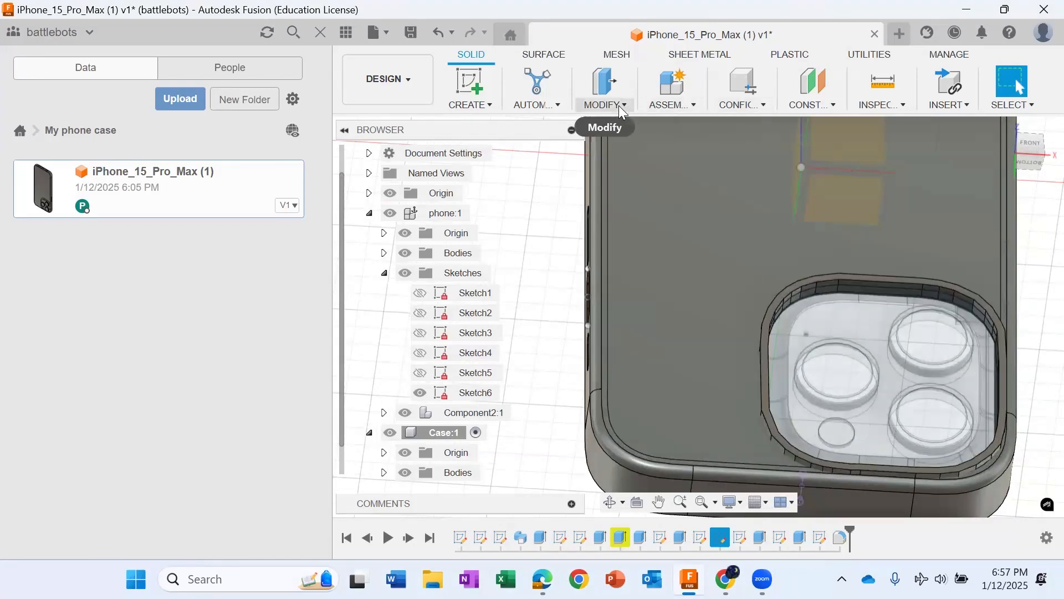
Step: Try to fillet the face of the raised camera rim with a 1 mm radius
click(615, 104)
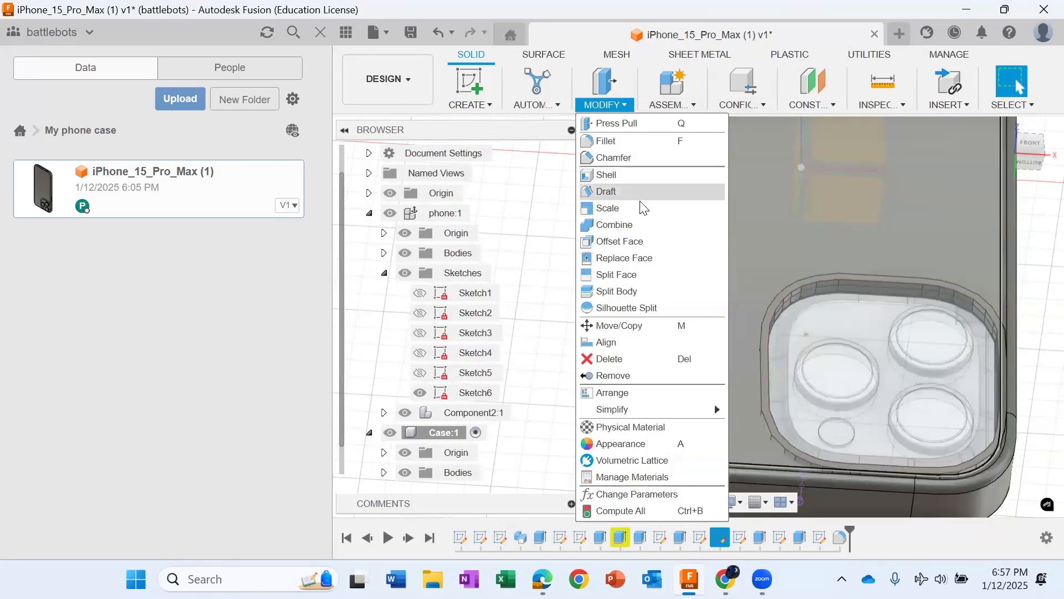
click(638, 142)
click(767, 361)
scroll(767, 333, down, 3)
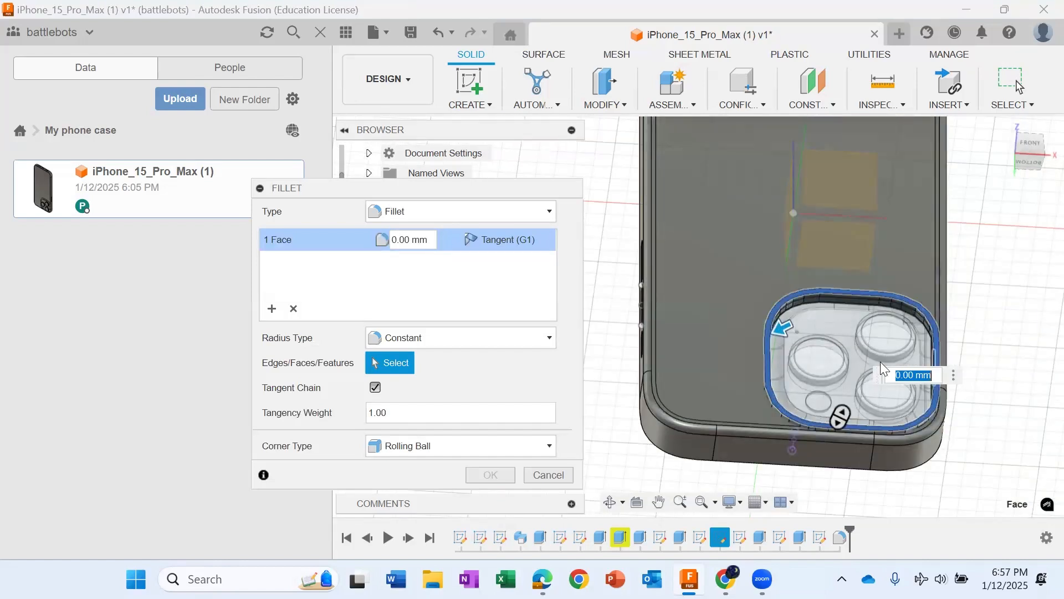
click(394, 242)
key(BackSpace)
text(1)
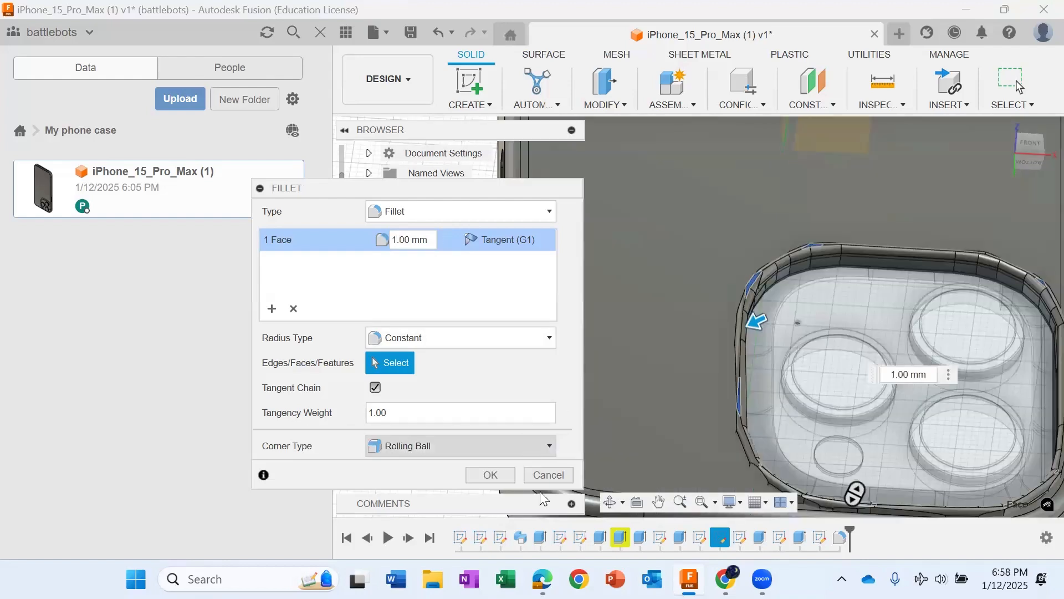
click(546, 476)
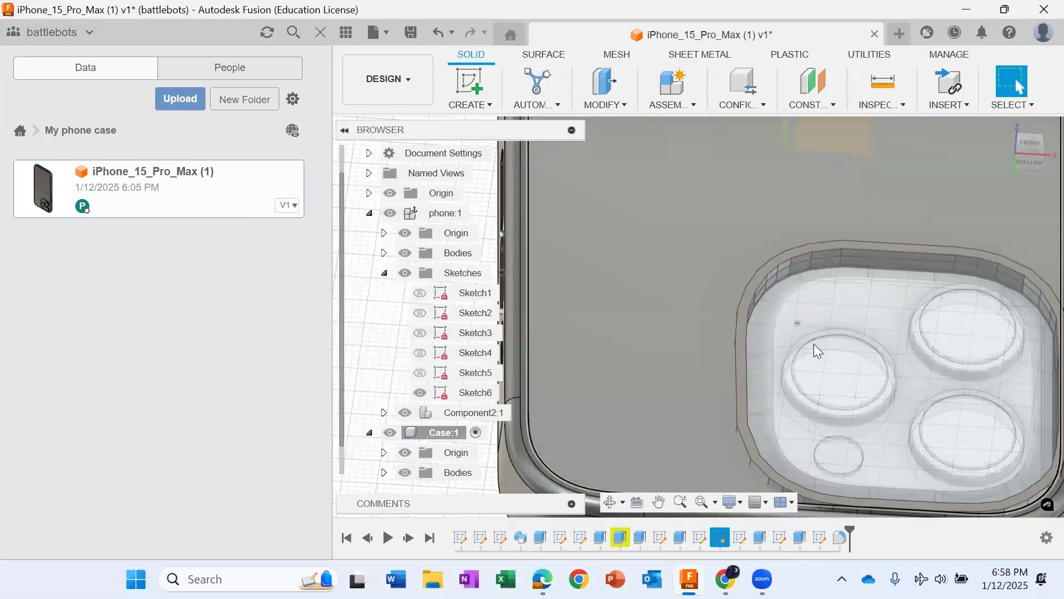
Step: Fillet the face of the raised camera rim with a 0.5 mm radius
scroll(813, 344, down, 5)
click(1040, 158)
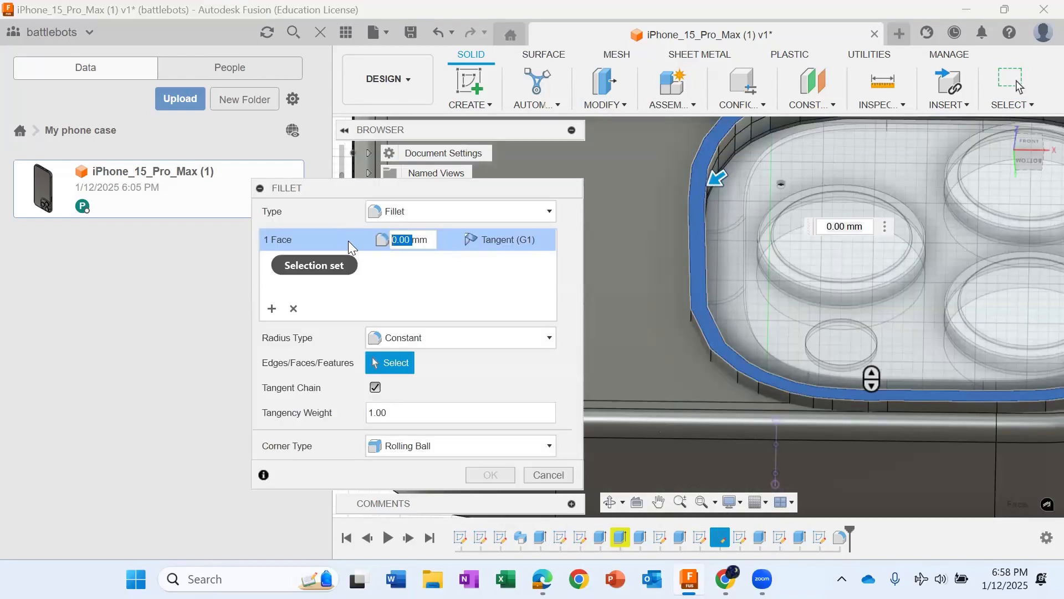
text(0.5mm)
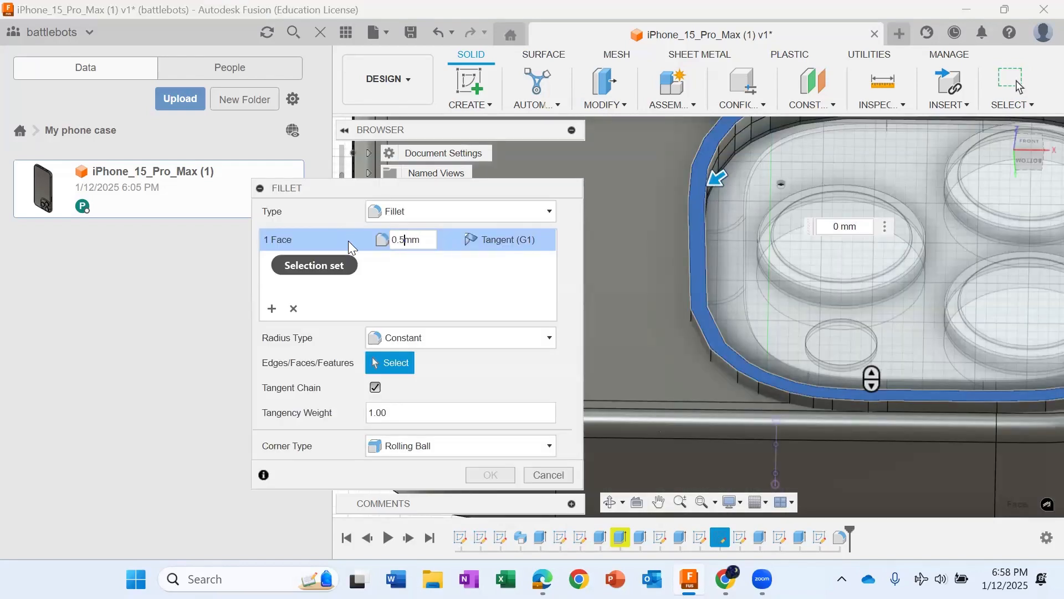
scroll(790, 338, down, 3)
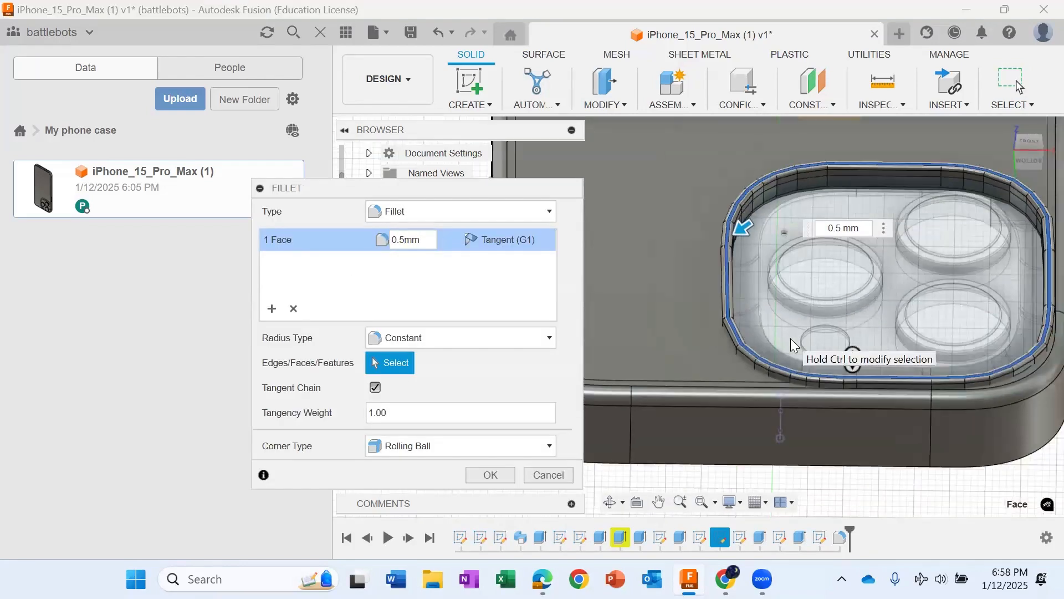
click(508, 476)
scroll(649, 370, up, 5)
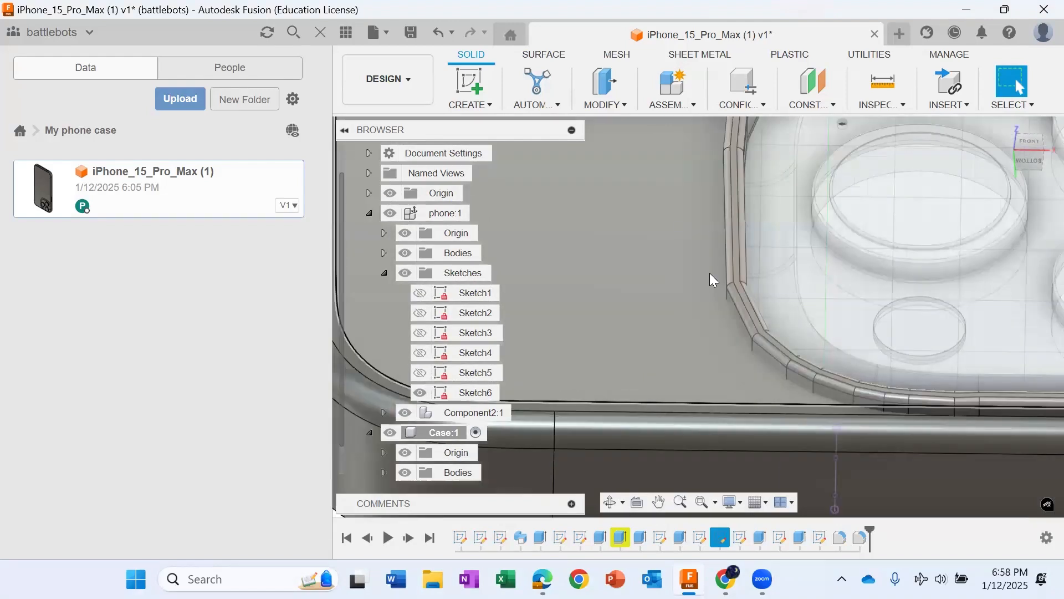
Step: Fillet the edge loop around the case's open screen side
scroll(695, 279, down, 6)
mouse_move(712, 281)
shift+middle_down()
mouse_move(699, 125)
mouse_move(674, 161)
mouse_move(648, 172)
shift+middle_up()
click(605, 105)
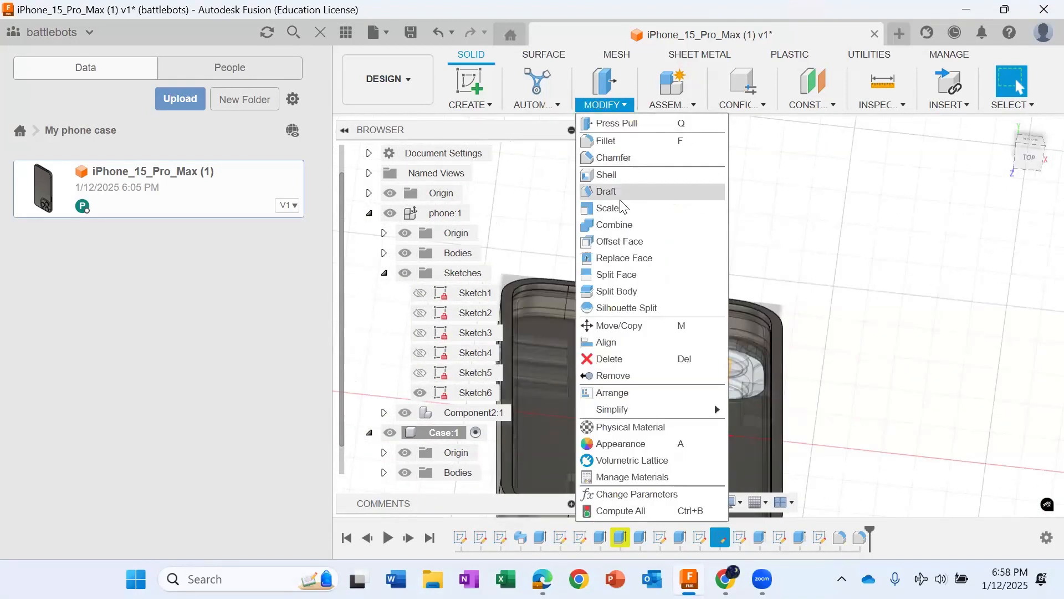
click(616, 141)
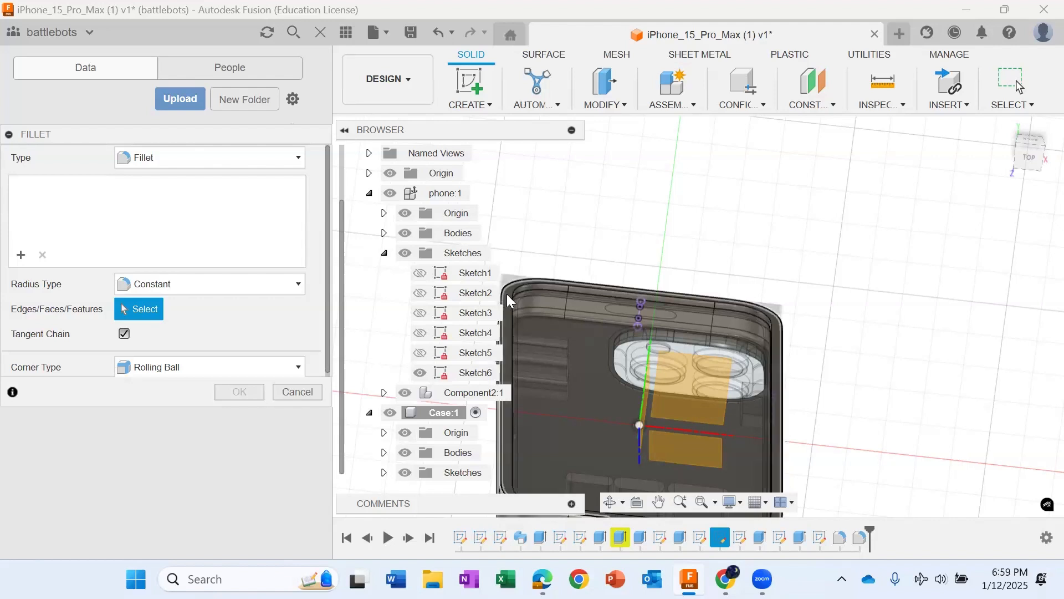
click(507, 297)
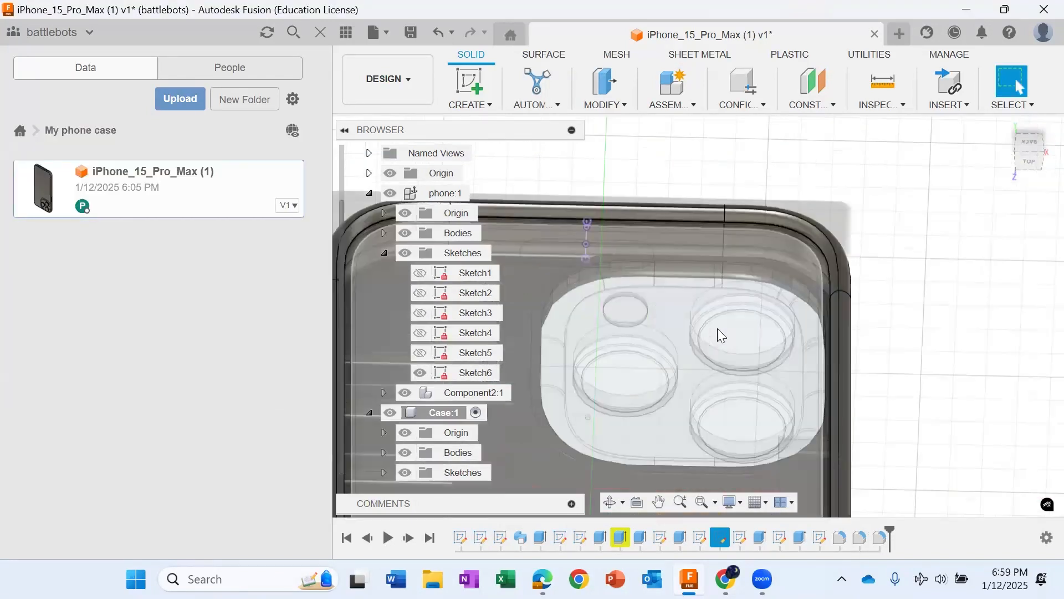
Step: Start a sketch on the flat back face of the case
scroll(722, 328, down, 5)
shift+middle_drag(722, 328, 705, 292)
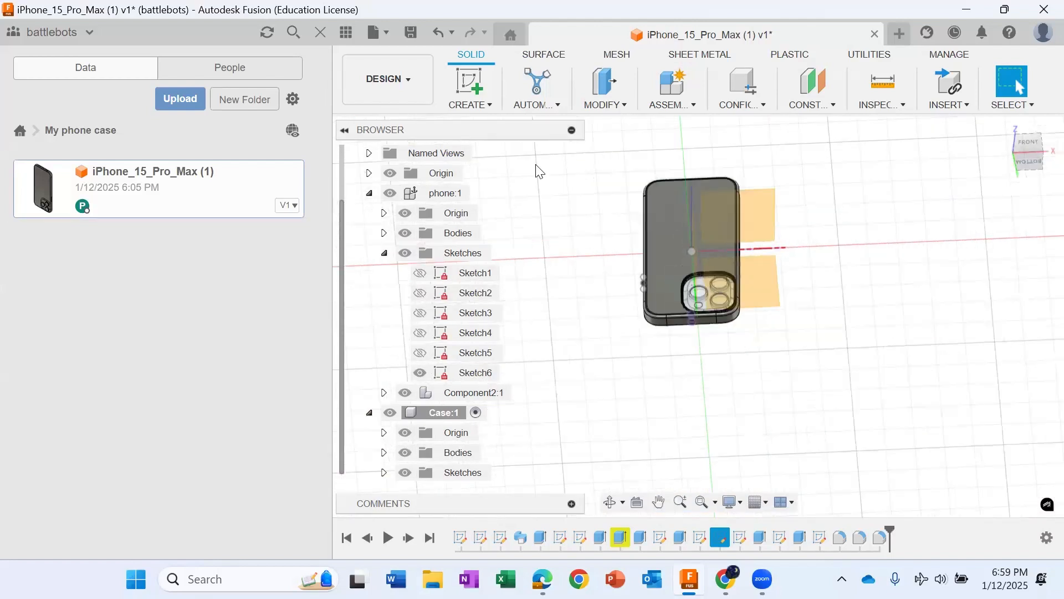
click(452, 77)
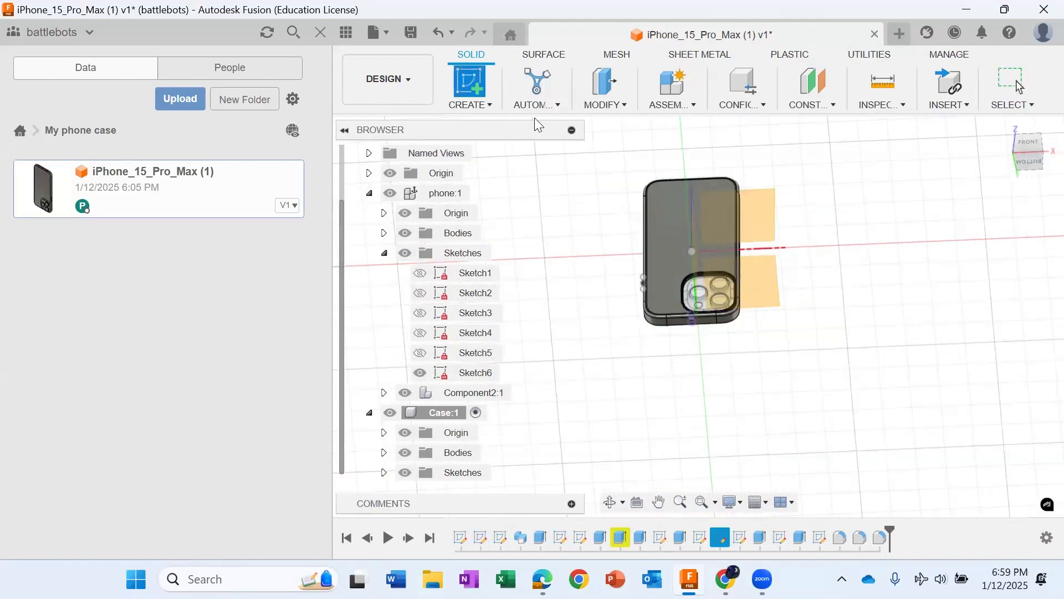
click(670, 224)
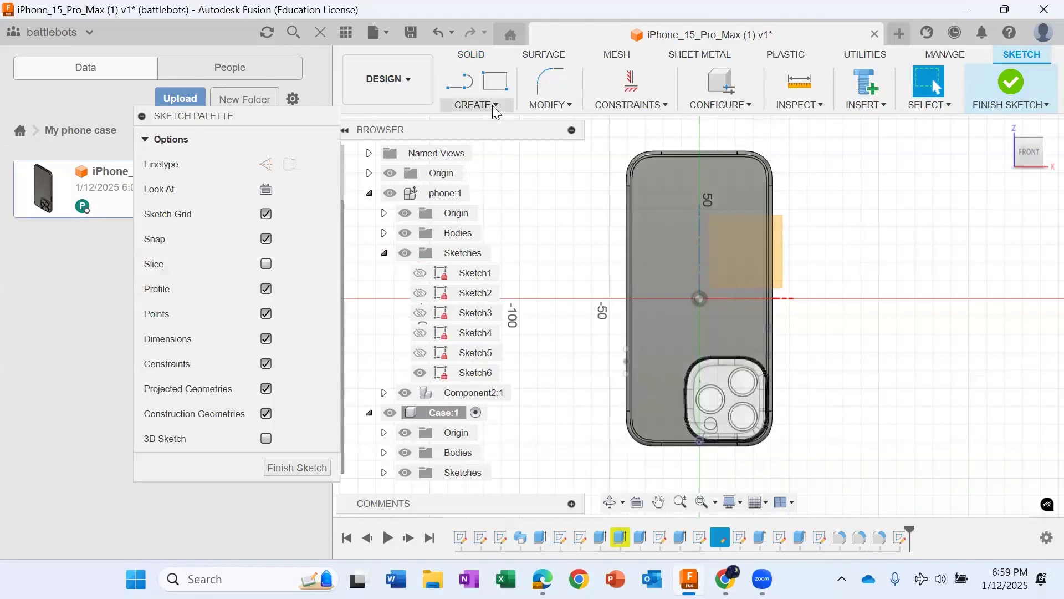
Step: Place a sketch text frame on the case's back above the camera opening and set its font to Kristen ITC
click(492, 105)
click(501, 289)
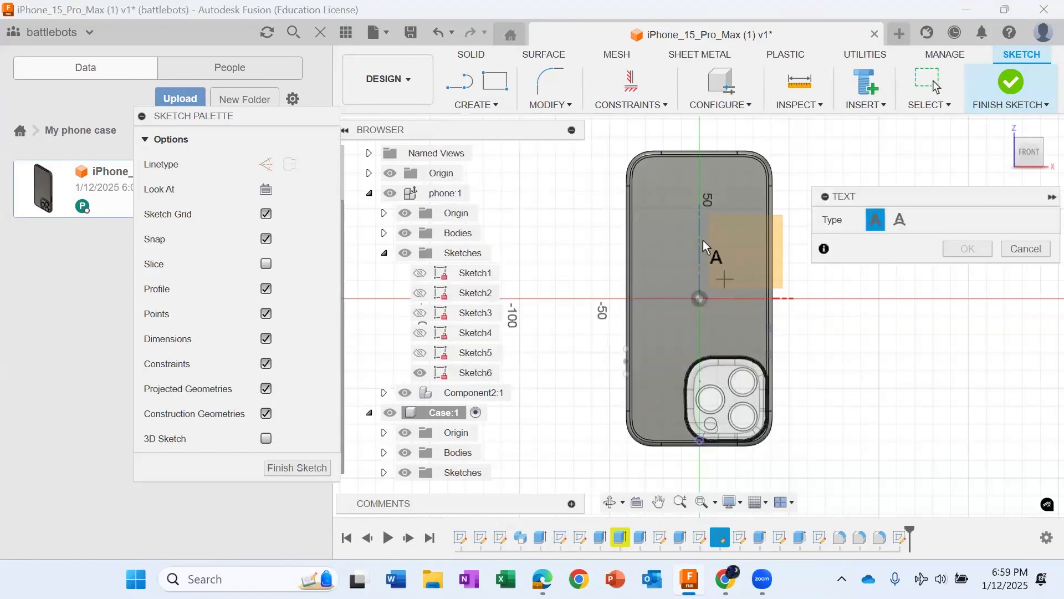
click(646, 209)
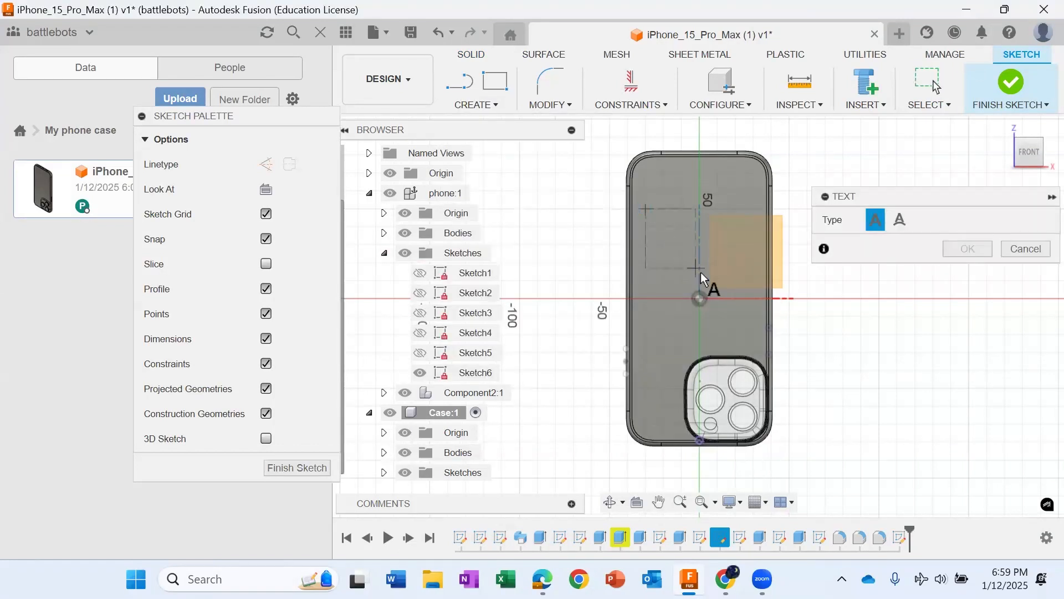
click(756, 335)
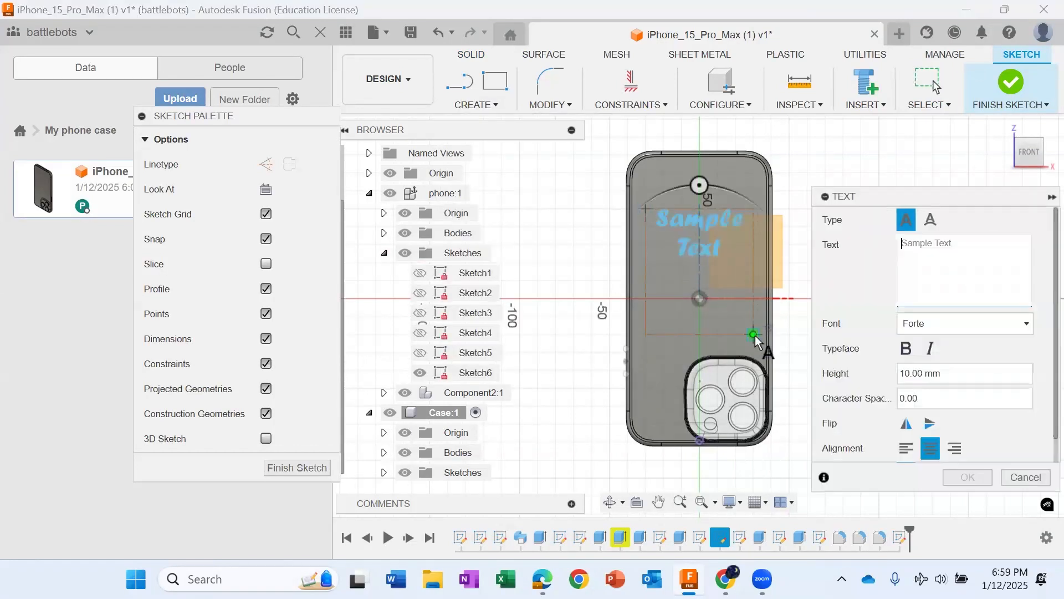
click(969, 327)
scroll(971, 282, down, 6)
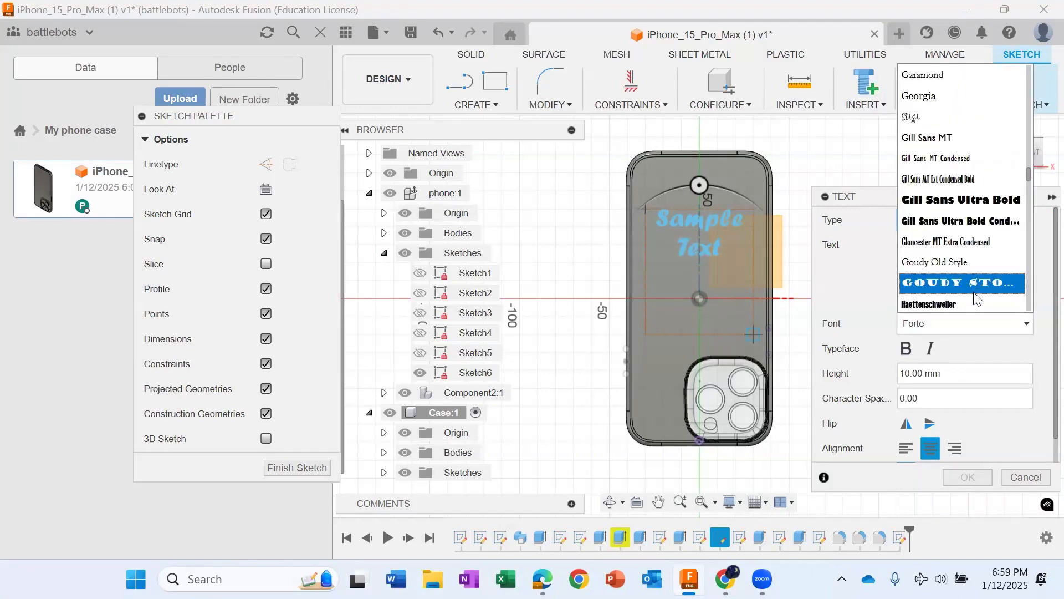
scroll(977, 299, down, 7)
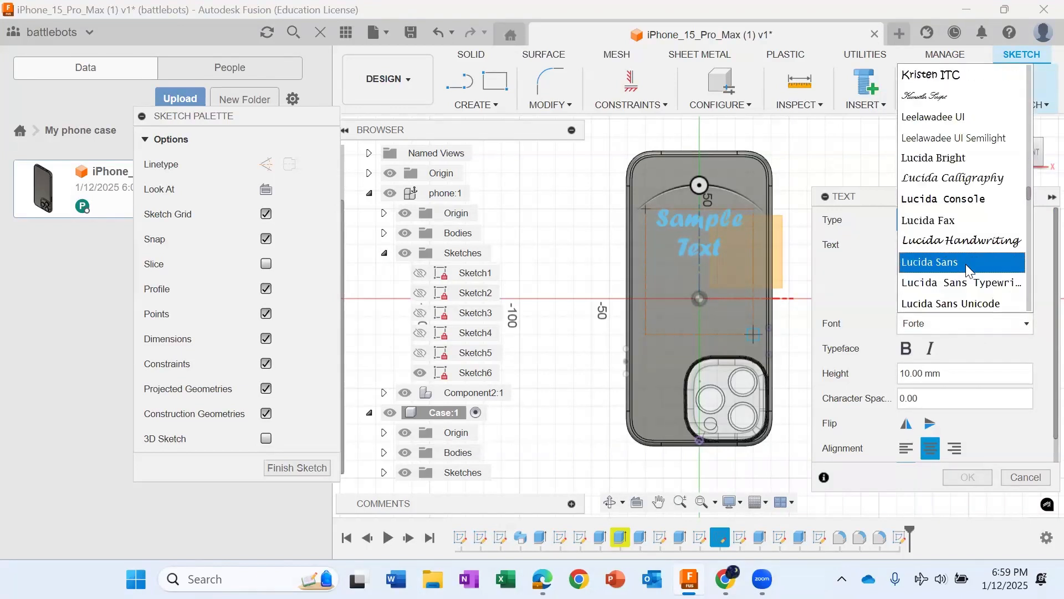
click(926, 77)
Step: Enter "Fusion 360 is cool!" as the centre-aligned sketch text and complete the text
click(901, 247)
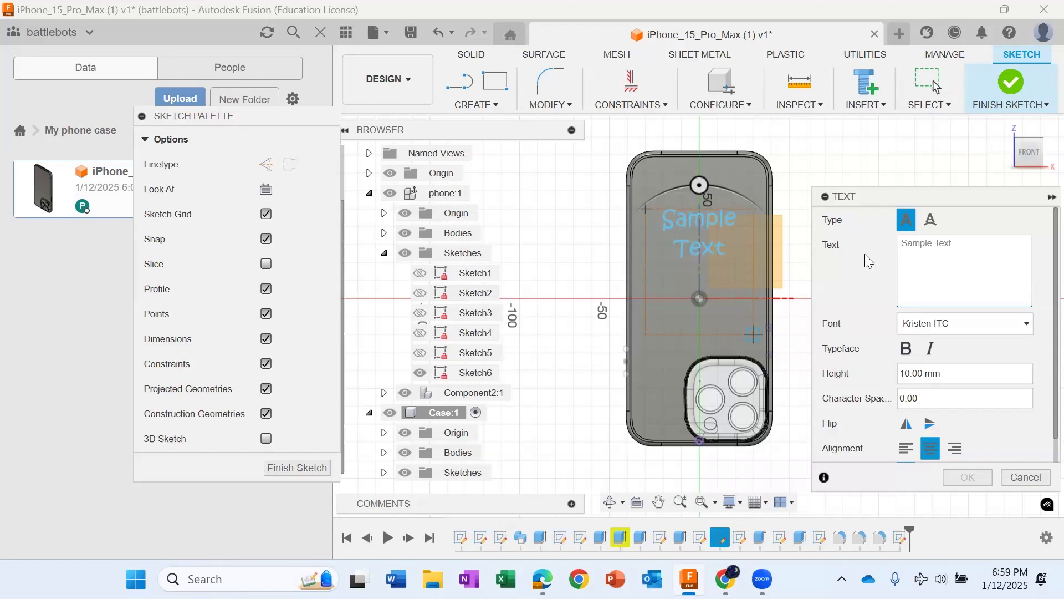
text(Fusion)
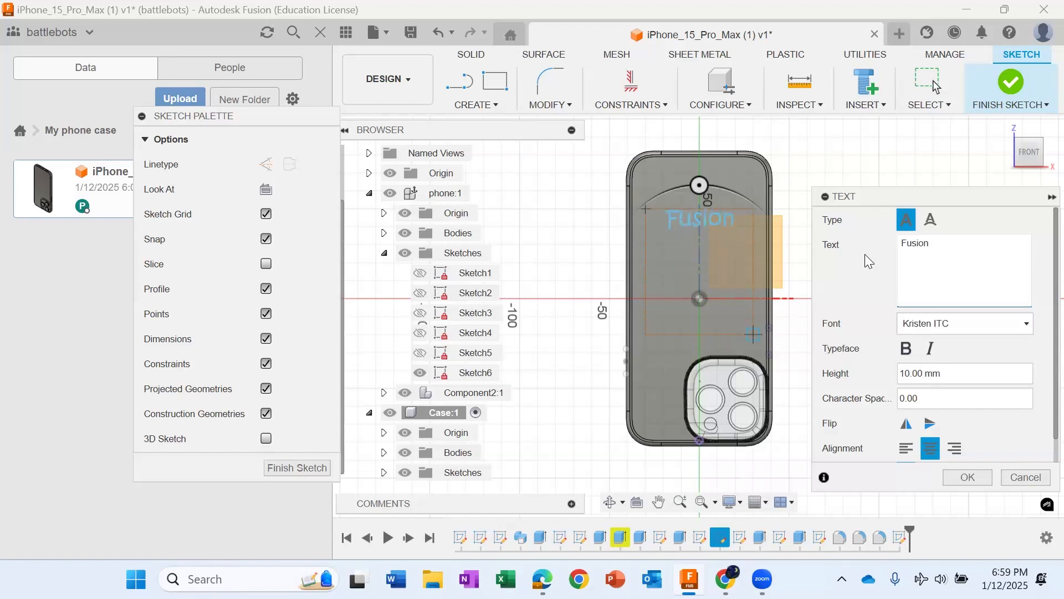
text( 360 is cool!)
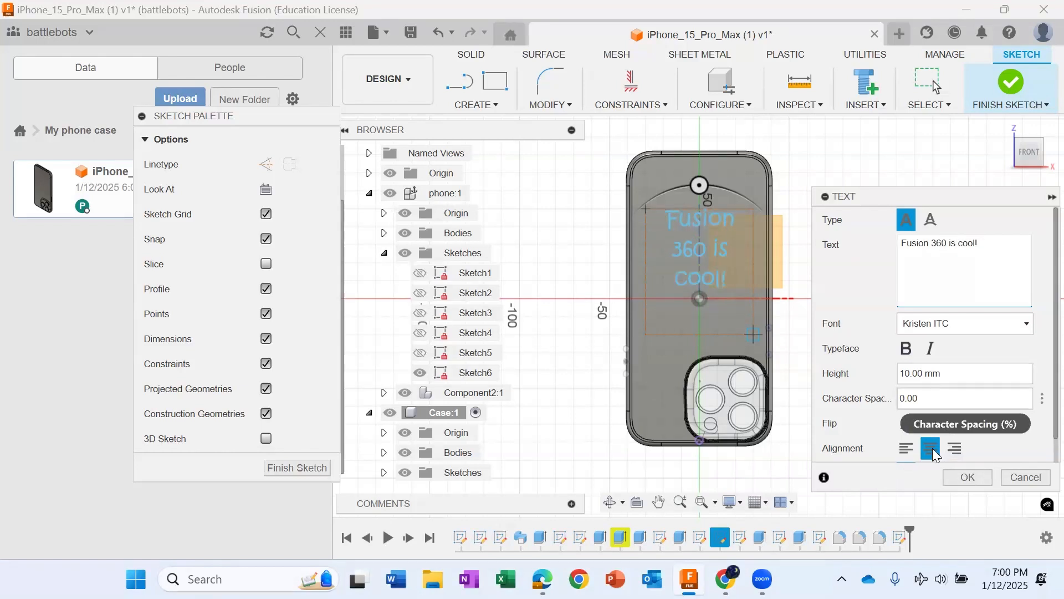
click(933, 449)
click(967, 477)
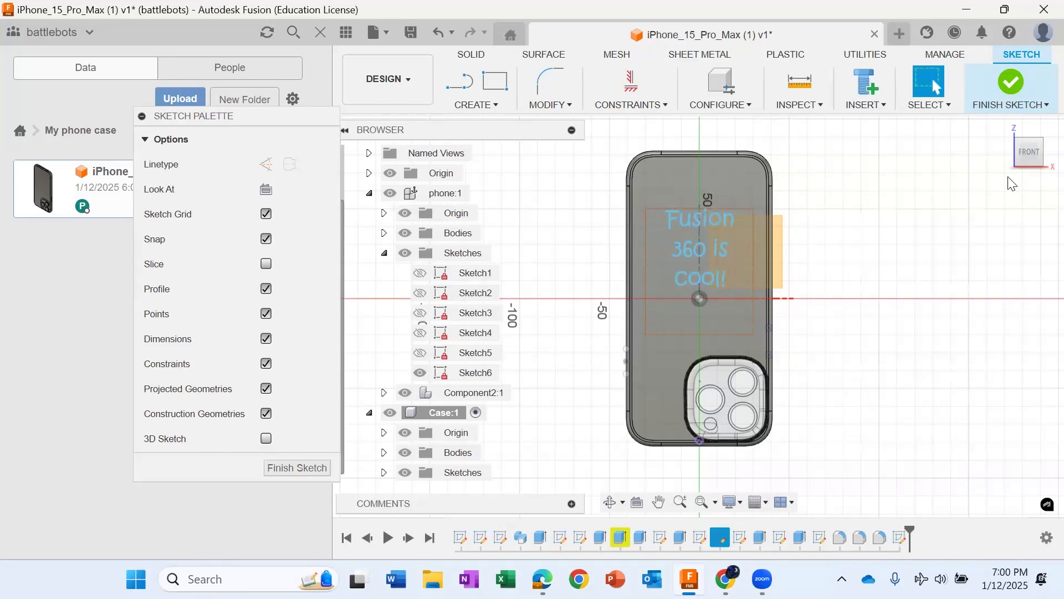
Step: Extrude the sketch text on the case's back outward by 4 mm as a new body
key(e)
drag(689, 248, 689, 211)
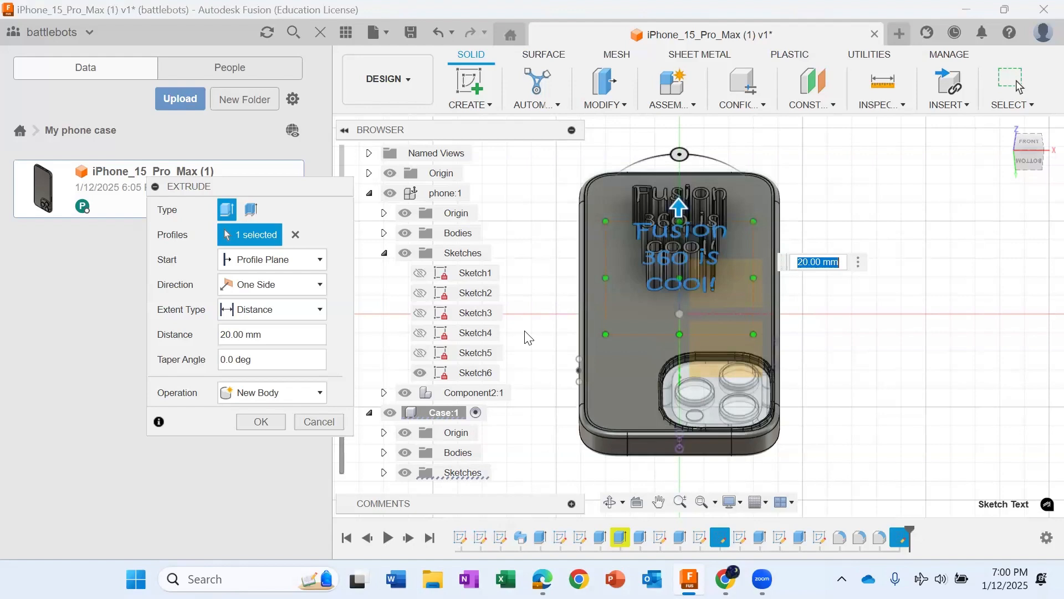
text(5)
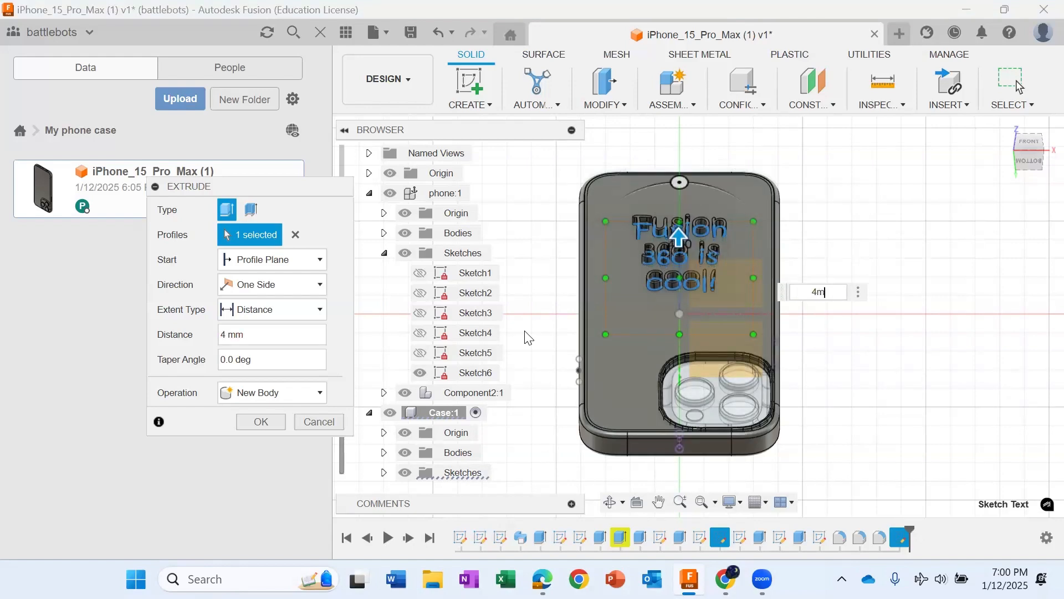
key(Return)
Step: Activate the top-level component of the iPhone_15_Pro_Max design in place of the Case component
shift+middle_drag(875, 310, 827, 219)
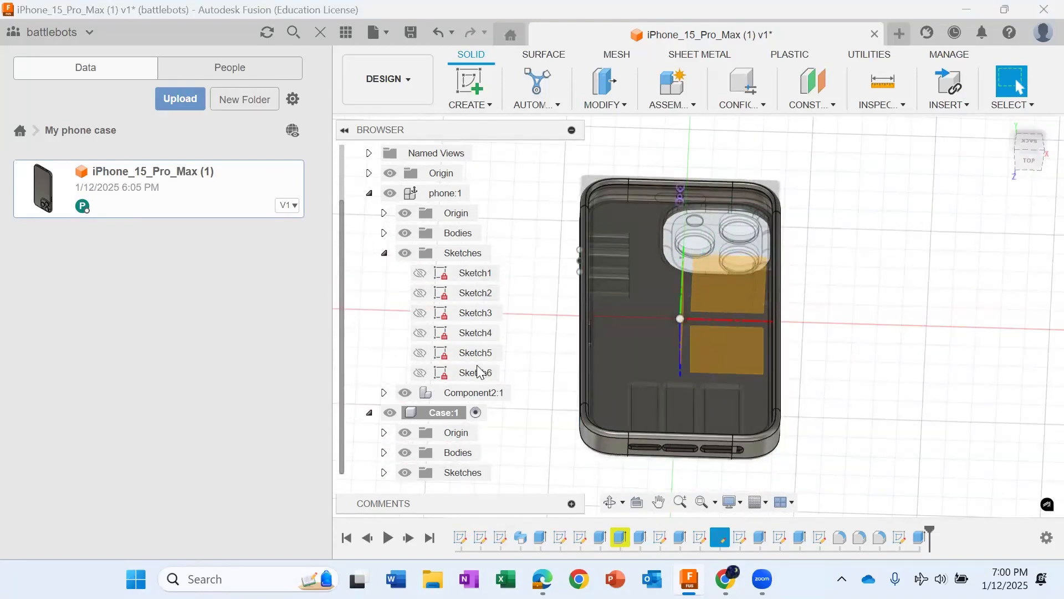
scroll(475, 370, up, 2)
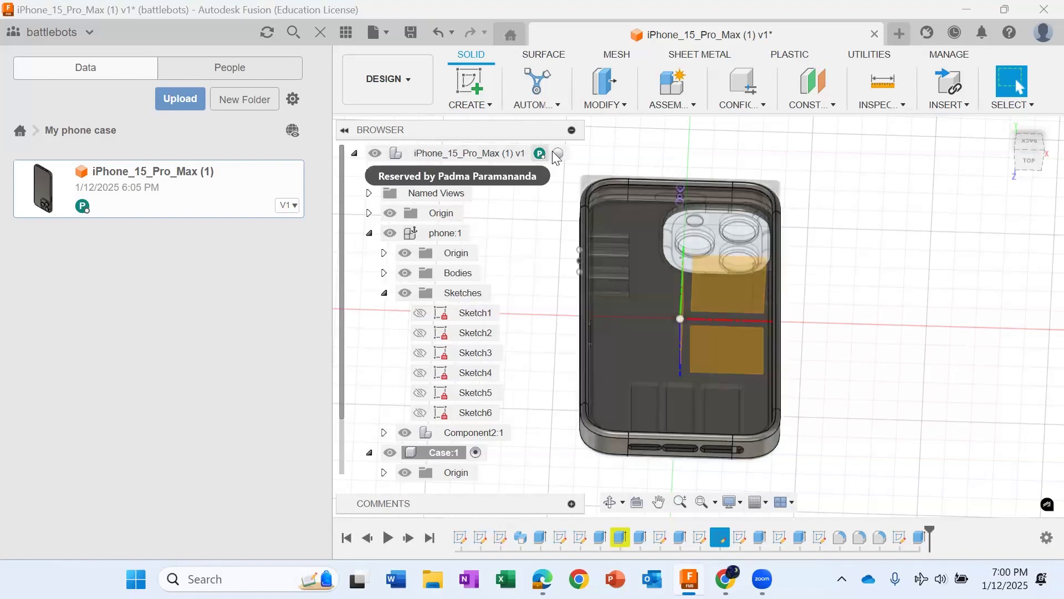
click(565, 153)
scroll(917, 391, down, 2)
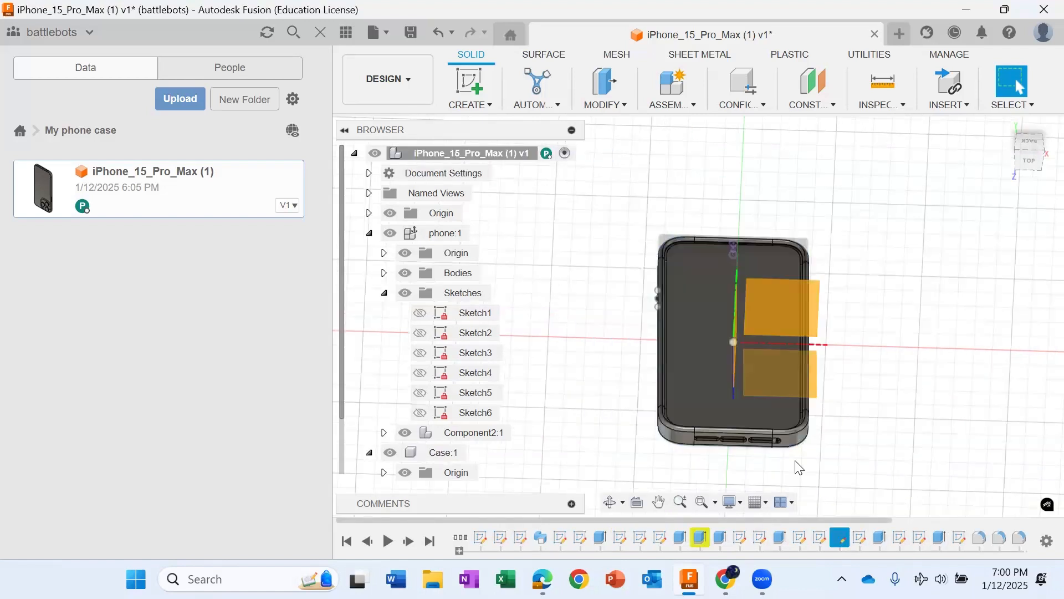
Step: Check the raised lettering and camera area on the case's back and save the design
mouse_move(1035, 146)
mouse_down()
mouse_move(1000, 121)
mouse_move(1017, 152)
mouse_move(1060, 151)
mouse_move(1025, 146)
mouse_move(1001, 165)
mouse_move(1023, 121)
mouse_move(1002, 103)
mouse_move(1002, 77)
mouse_move(1036, 69)
mouse_move(1039, 83)
mouse_up()
scroll(826, 347, up, 2)
scroll(778, 295, up, 2)
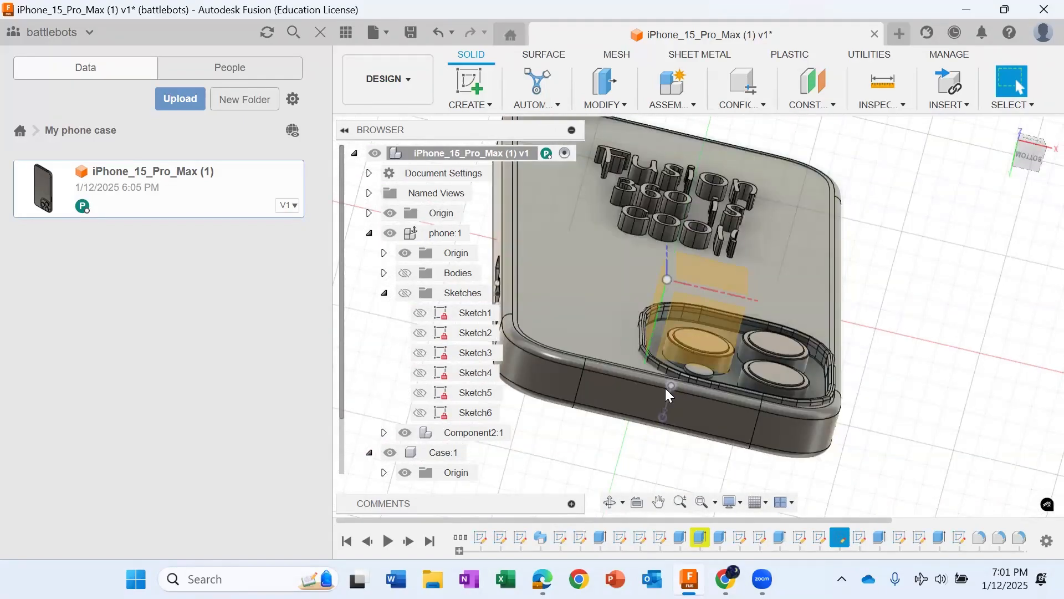
key(ctrl+s)
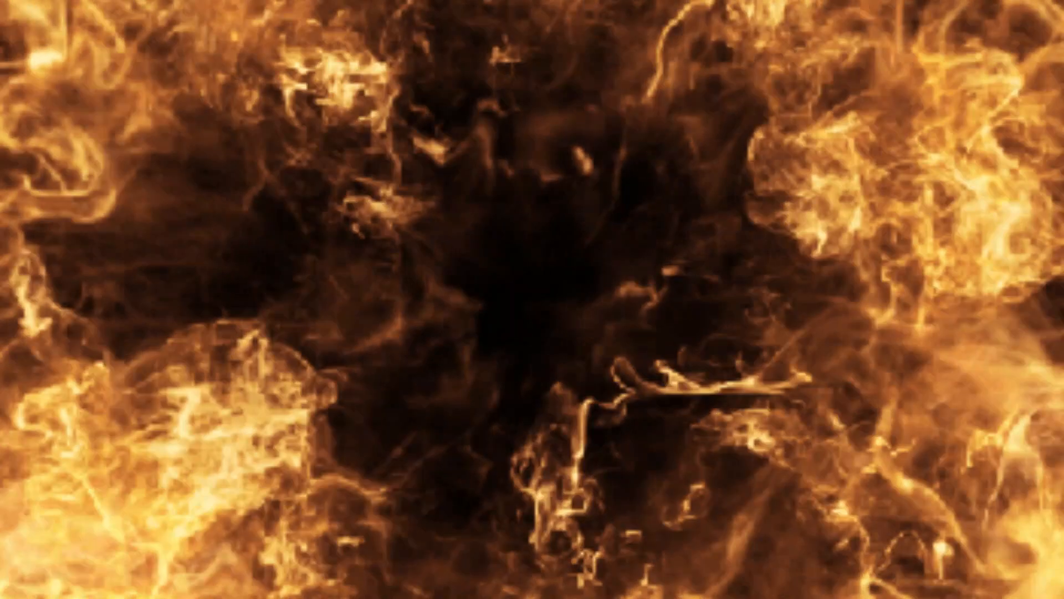